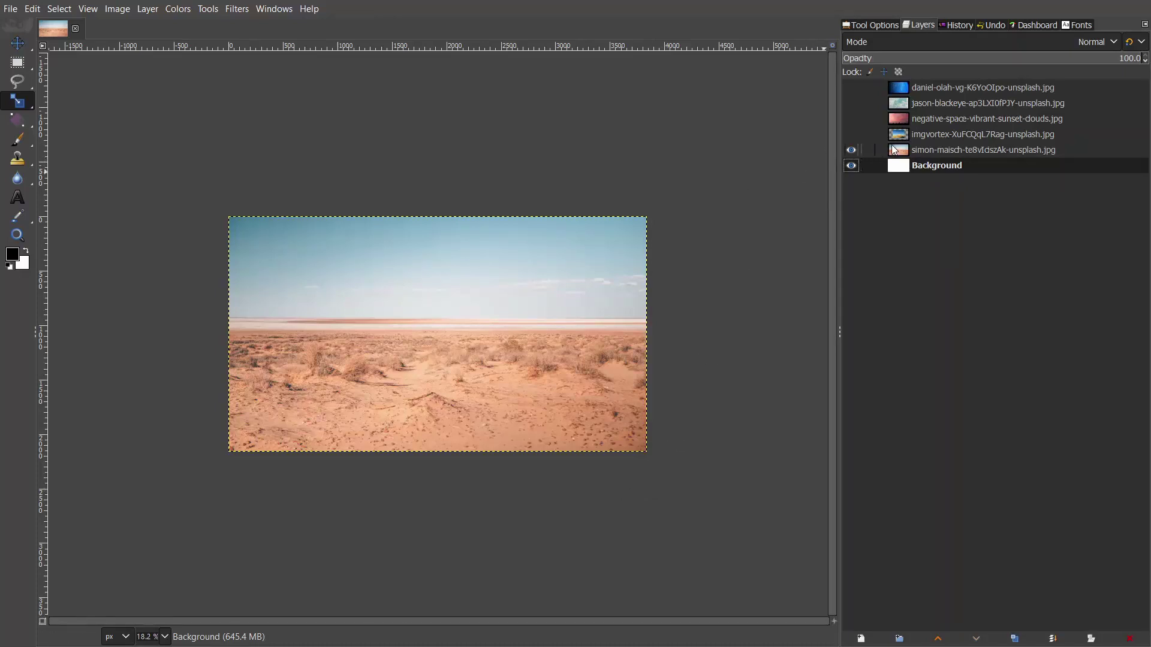
- Show only the dunes layer and add a white layer mask to it
click(851, 134)
click(851, 166)
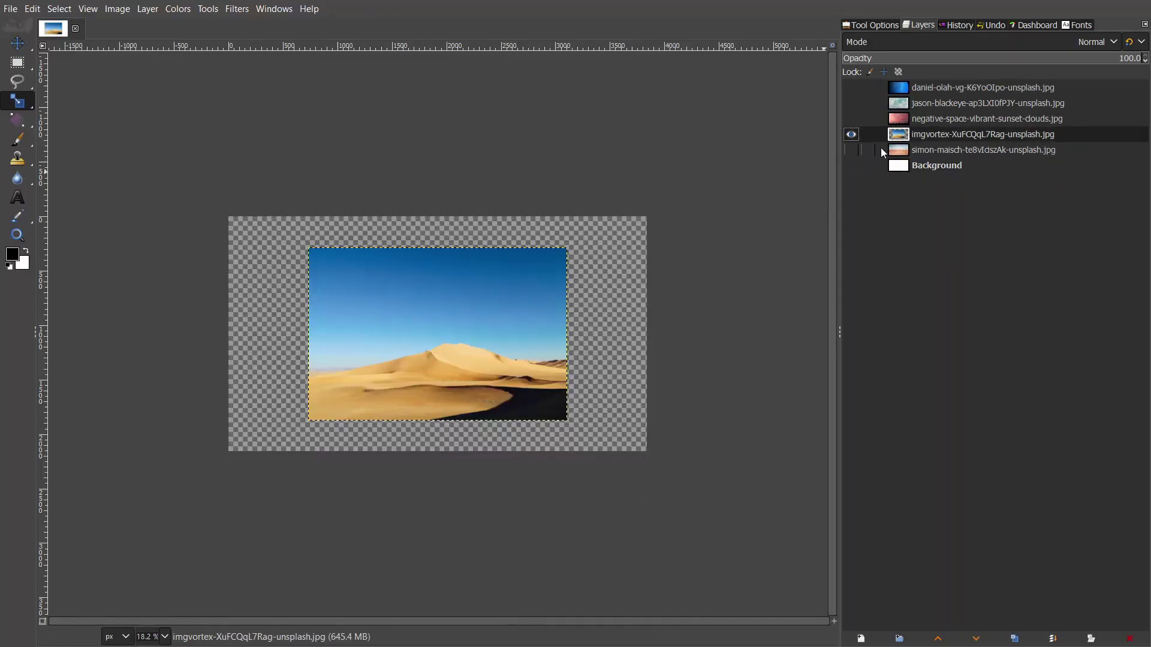
click(916, 137)
text(dunes)
right_click(916, 137)
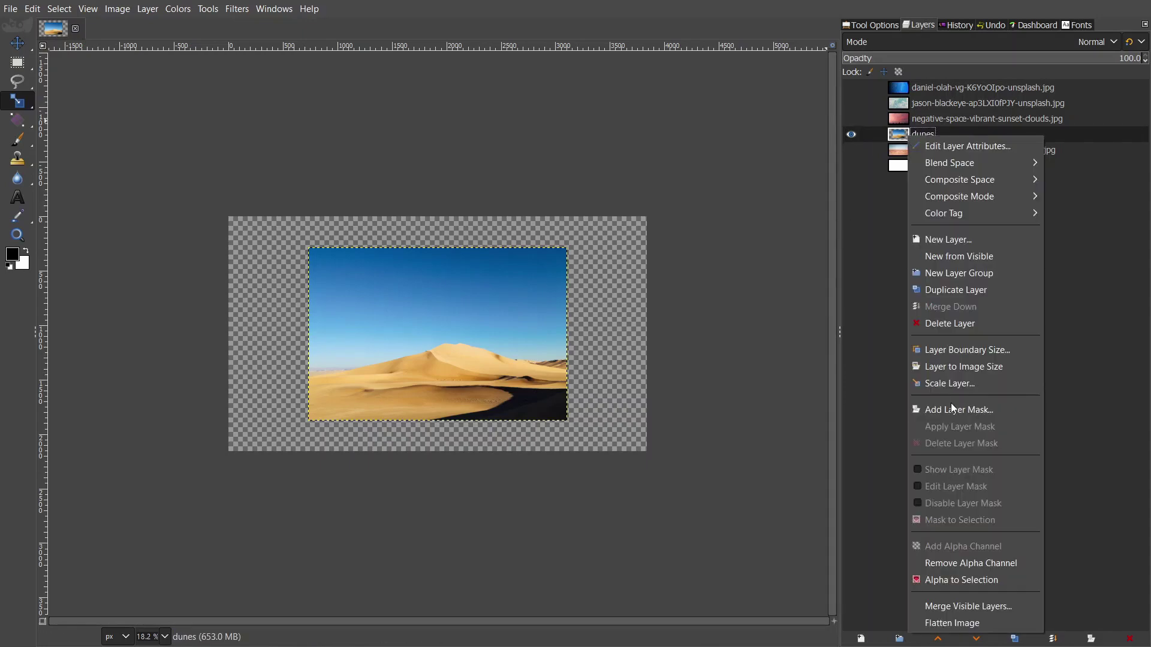
click(951, 402)
click(961, 522)
- Start a Free Select outline along the dune ridge up to its peak
scroll(580, 323, up, 2)
scroll(580, 323, up, 3)
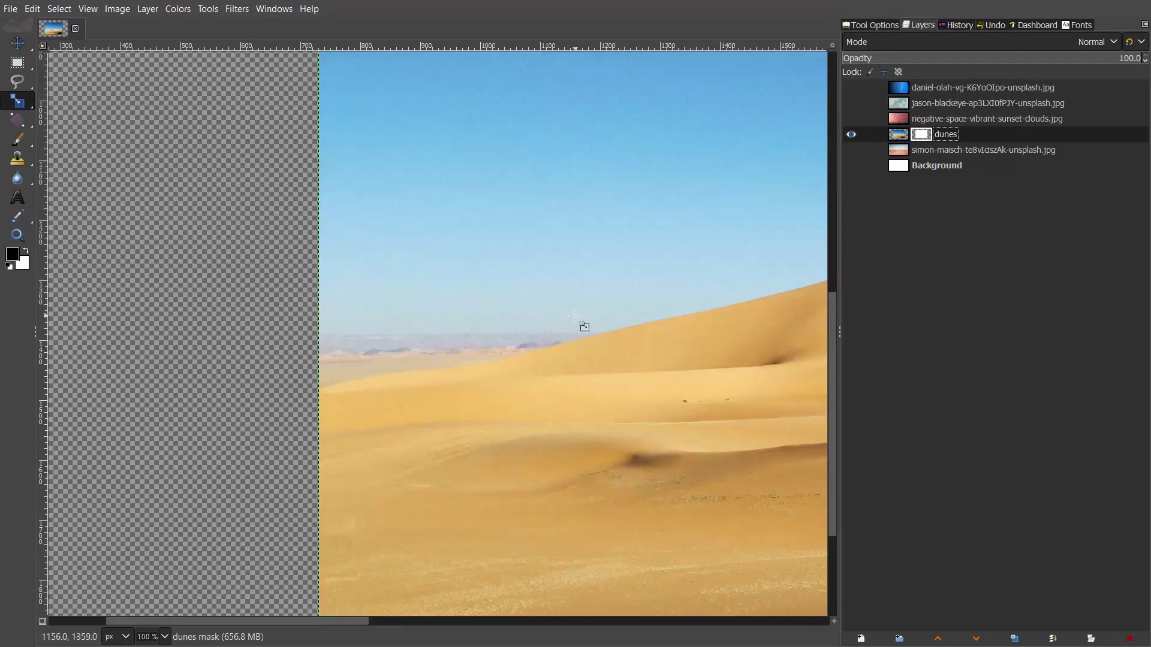
scroll(580, 324, up, 1)
key(f)
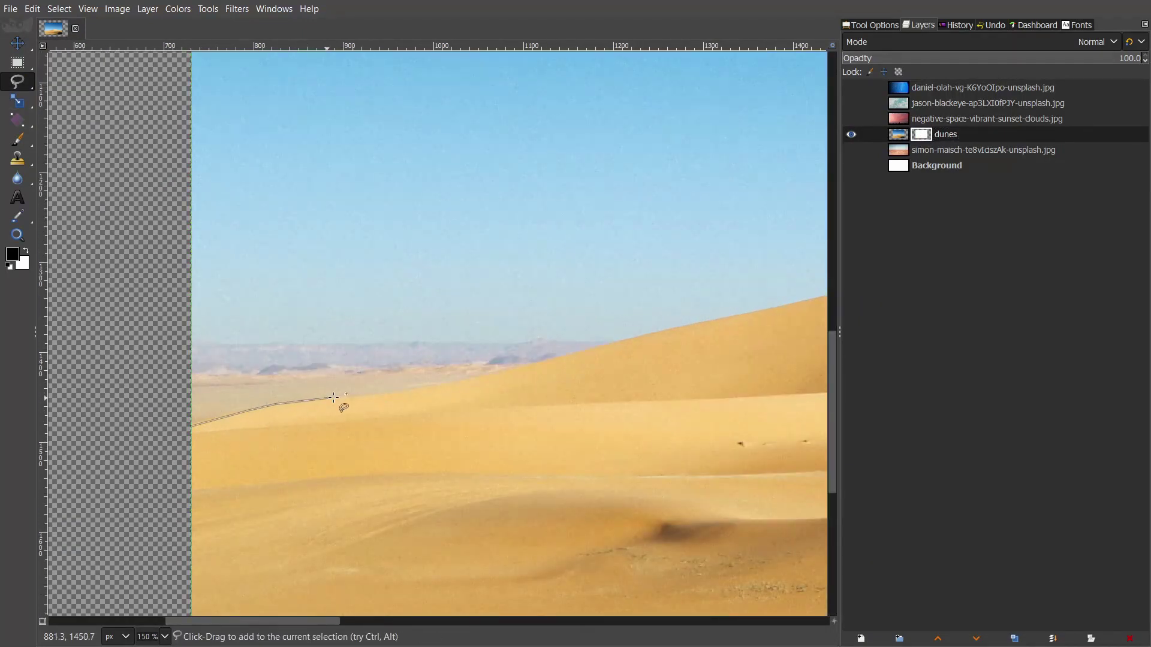
click(753, 311)
scroll(753, 311, right, 5)
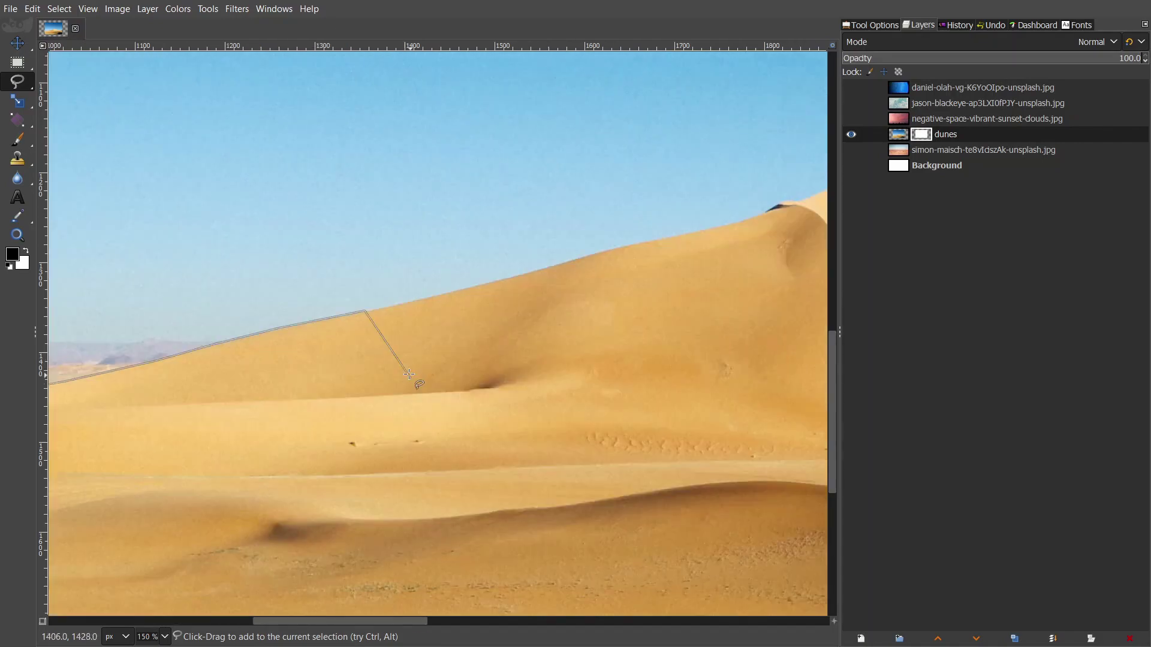
click(757, 215)
scroll(757, 214, right, 5)
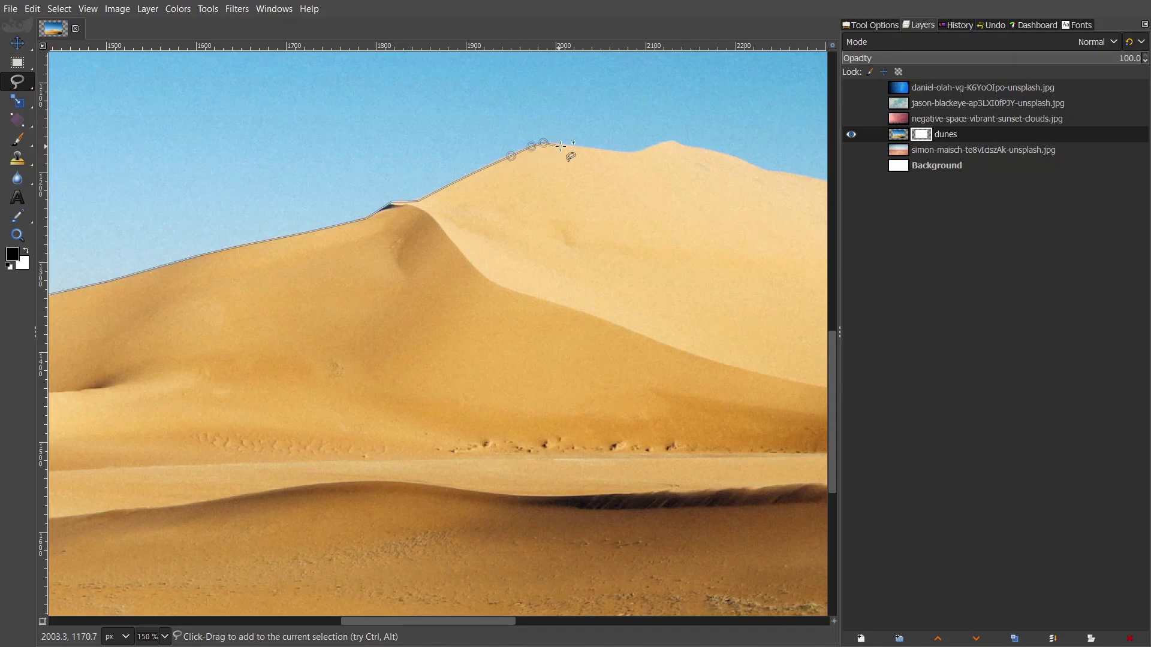
click(736, 155)
- Trace the ridge down to the right edge and close the outline around the sky
scroll(736, 155, right, 5)
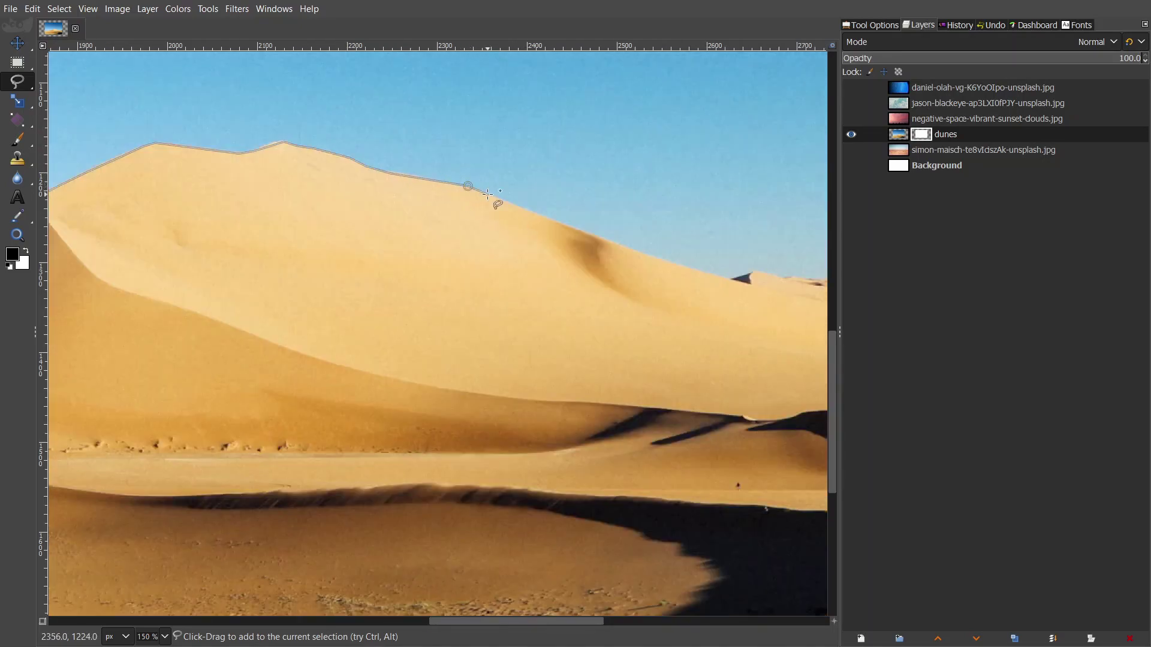
click(790, 279)
scroll(790, 279, right, 5)
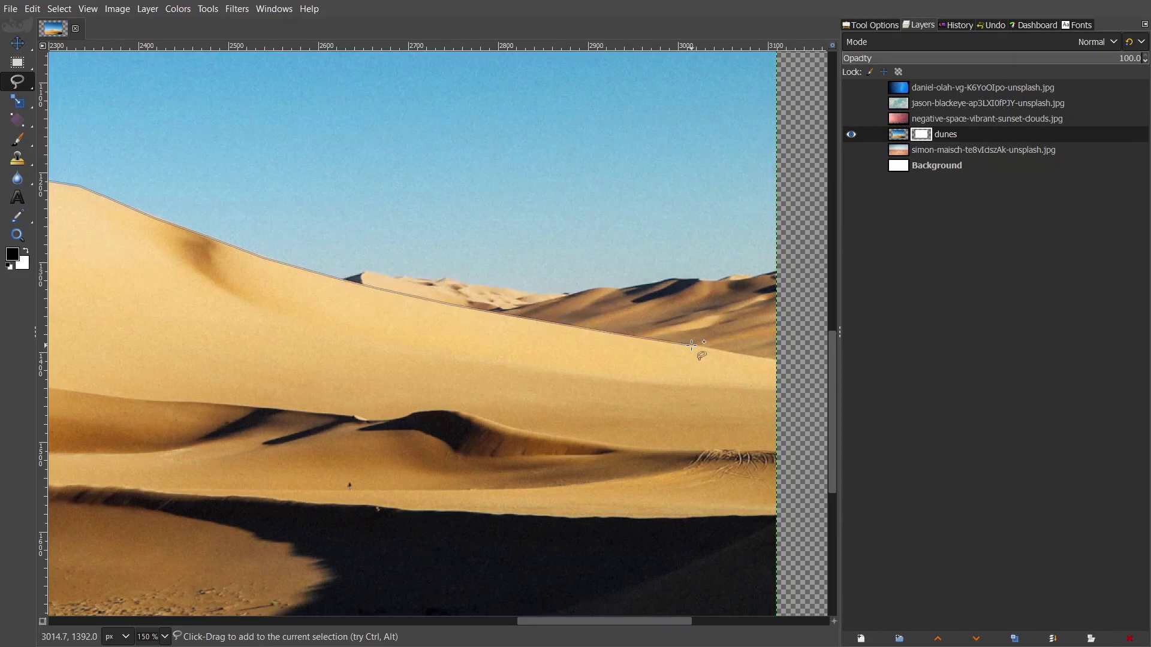
click(778, 359)
ctrl+scroll(777, 358, down, 4)
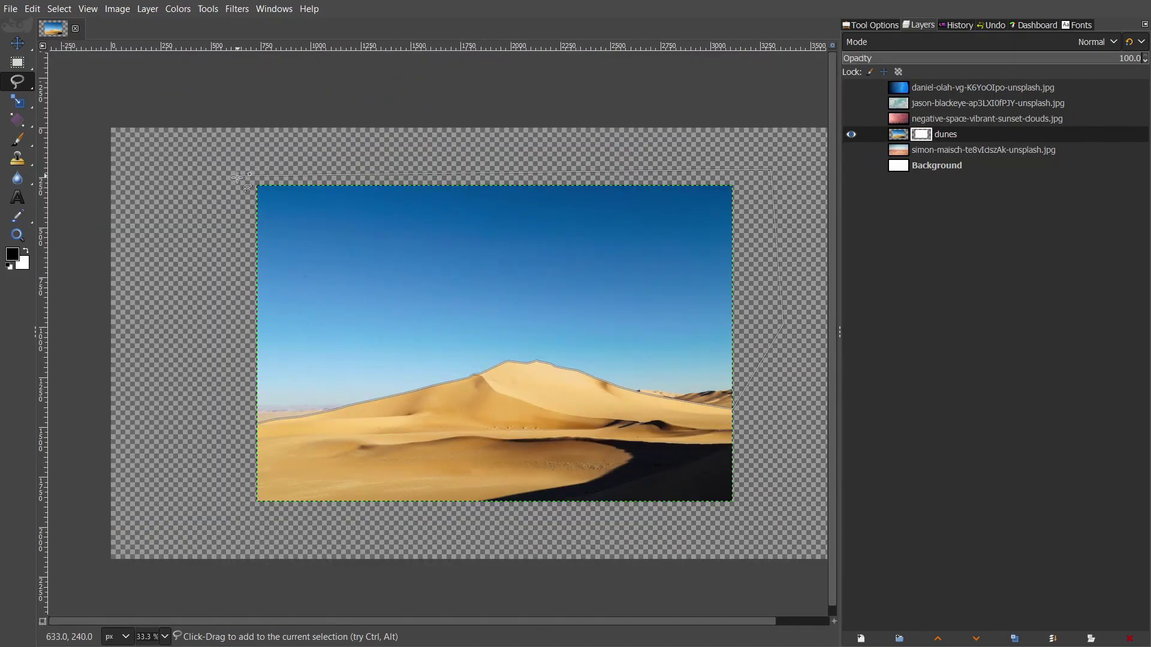
click(237, 176)
click(237, 420)
- Bucket-fill the sky selection black on the dunes mask, then show the desert photo layer
key(shift+b)
click(370, 300)
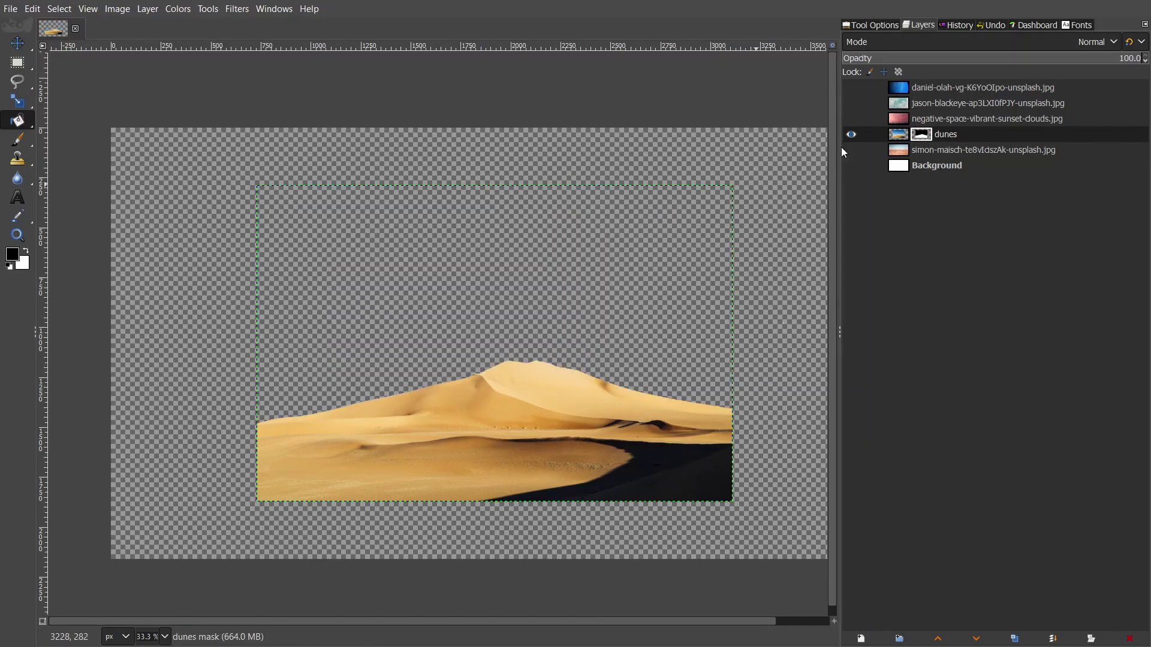
click(851, 134)
click(851, 150)
click(983, 150)
- Position the sunset layer over the horizon and scale it to 3879×2192
right_click(905, 148)
key(Escape)
shift+click(851, 118)
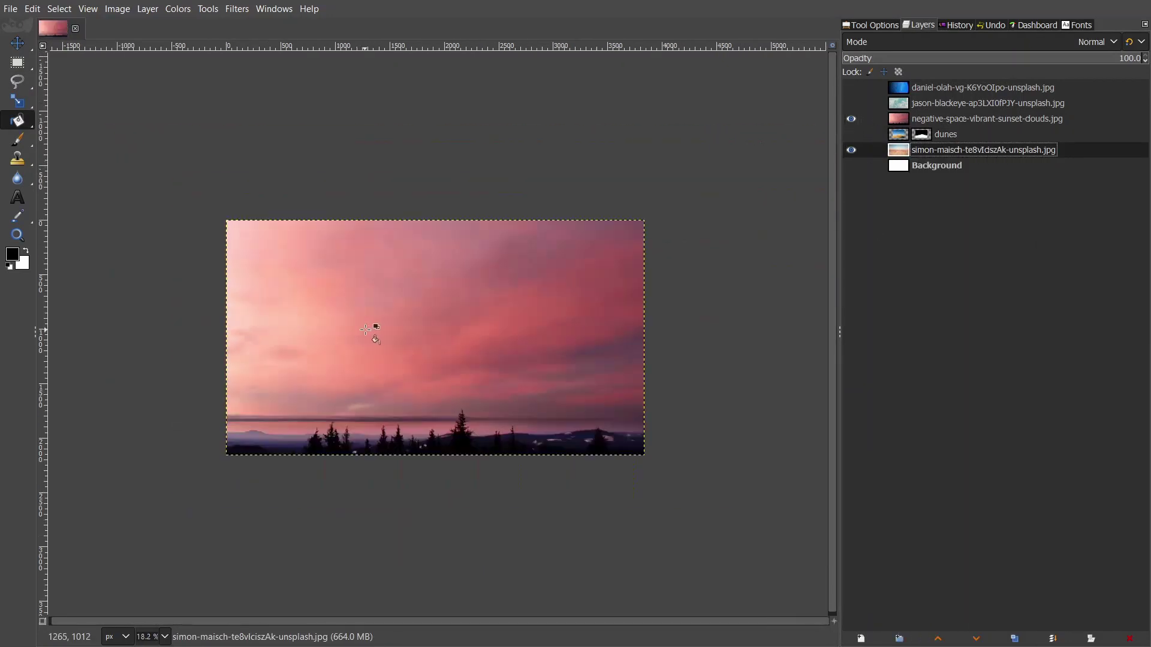
ctrl+scroll(376, 328, down, 1)
key(shift+s)
click(377, 329)
drag(714, 279, 714, 244)
click(898, 120)
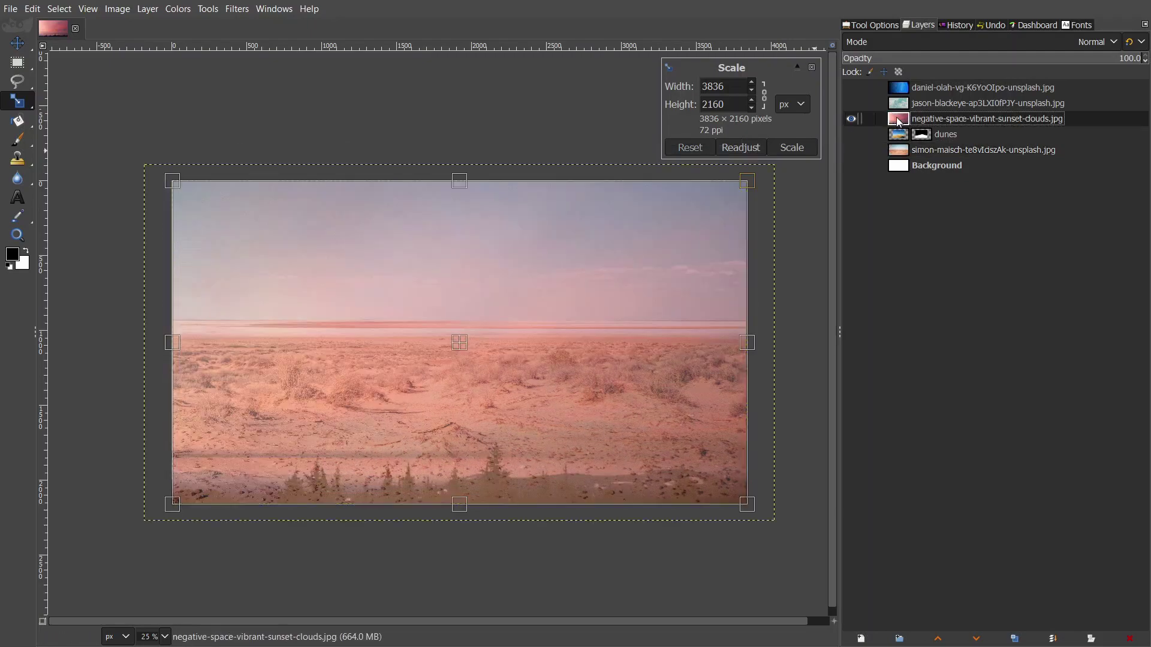
shift+click(851, 149)
drag(548, 288, 474, 230)
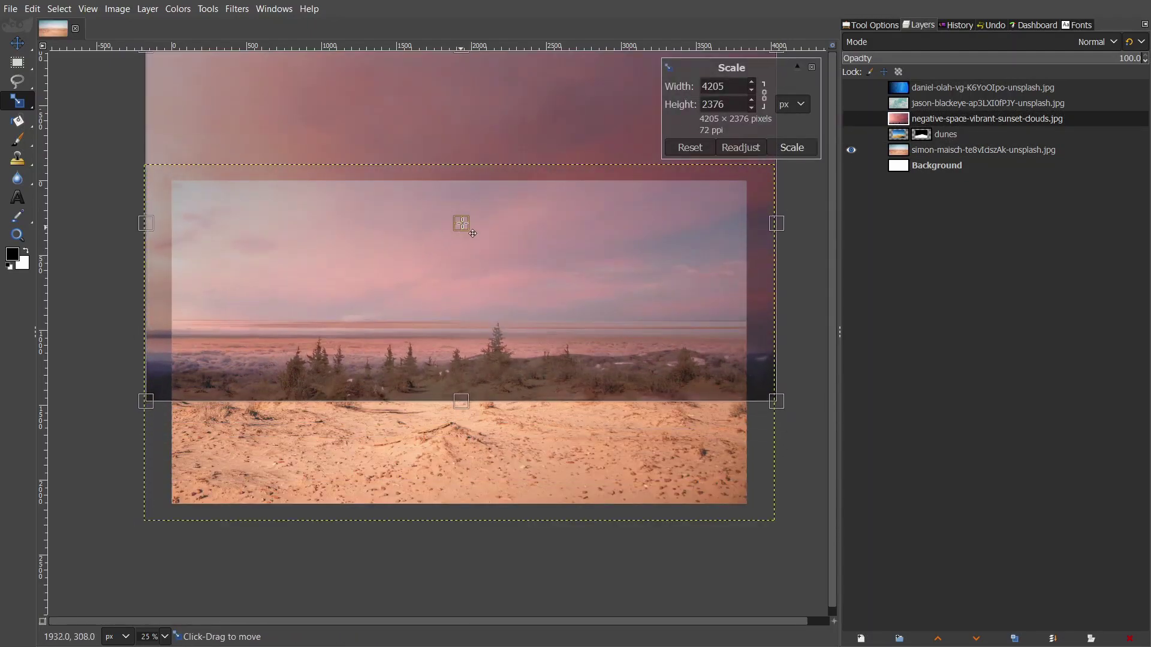
drag(148, 216, 174, 217)
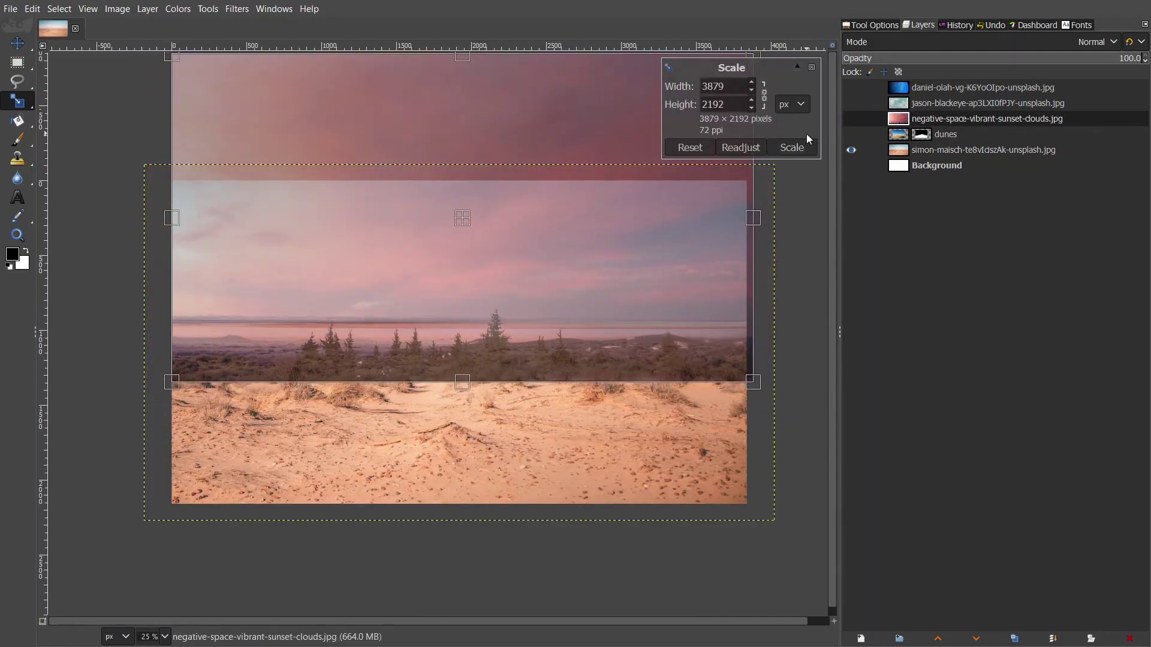
click(803, 147)
- Add a white mask to the sunset layer and paint out the dark tree line
click(851, 119)
right_click(899, 118)
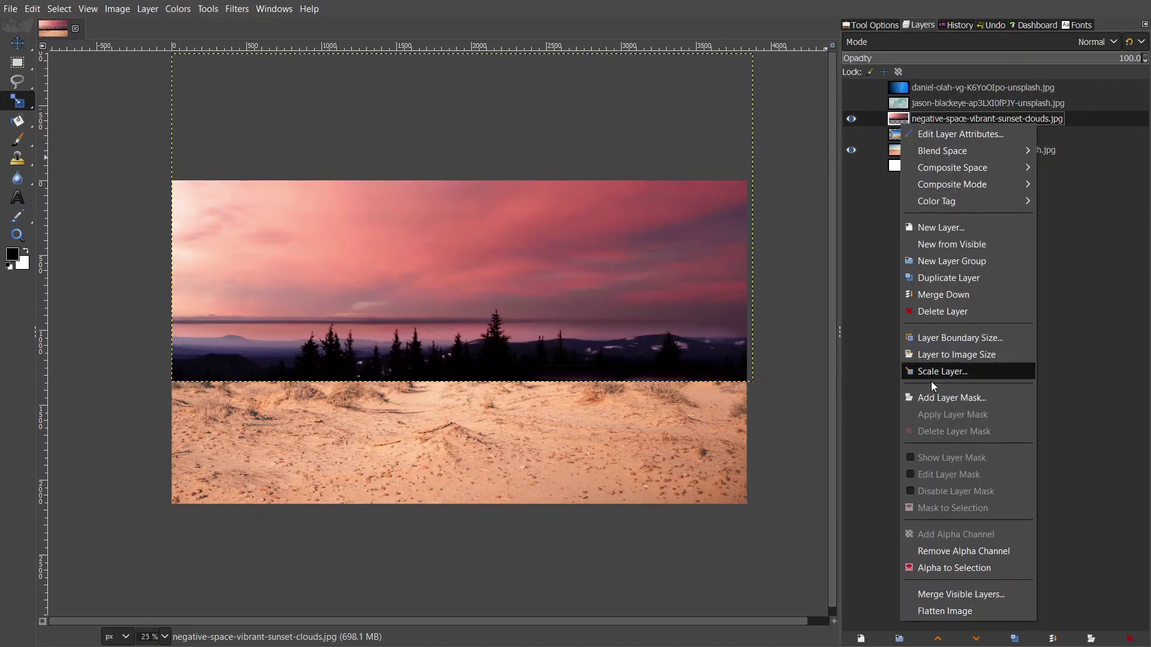
click(930, 389)
key(p)
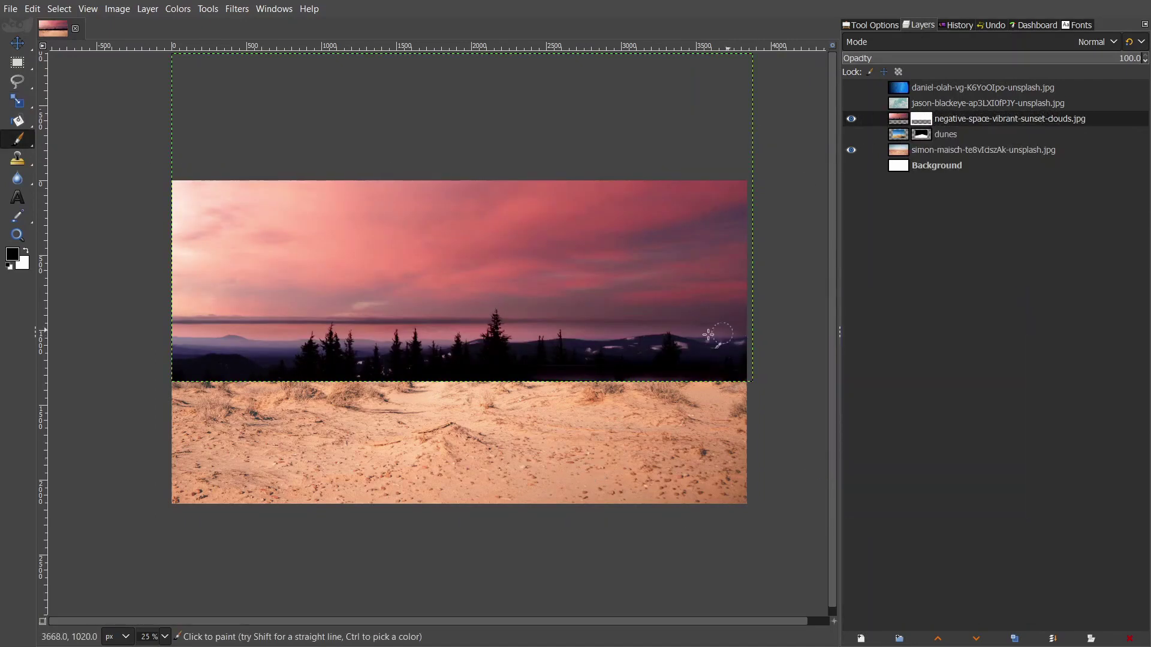
shift+click(164, 329)
key(f)
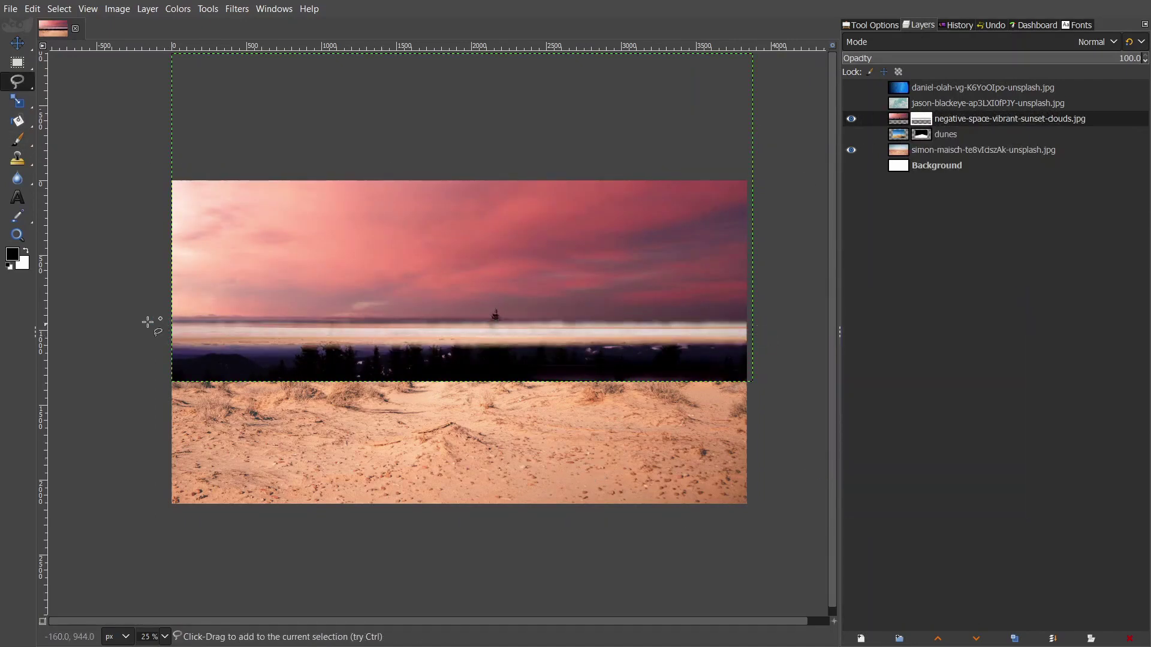
key(Return)
key(p)
drag(738, 359, 334, 337)
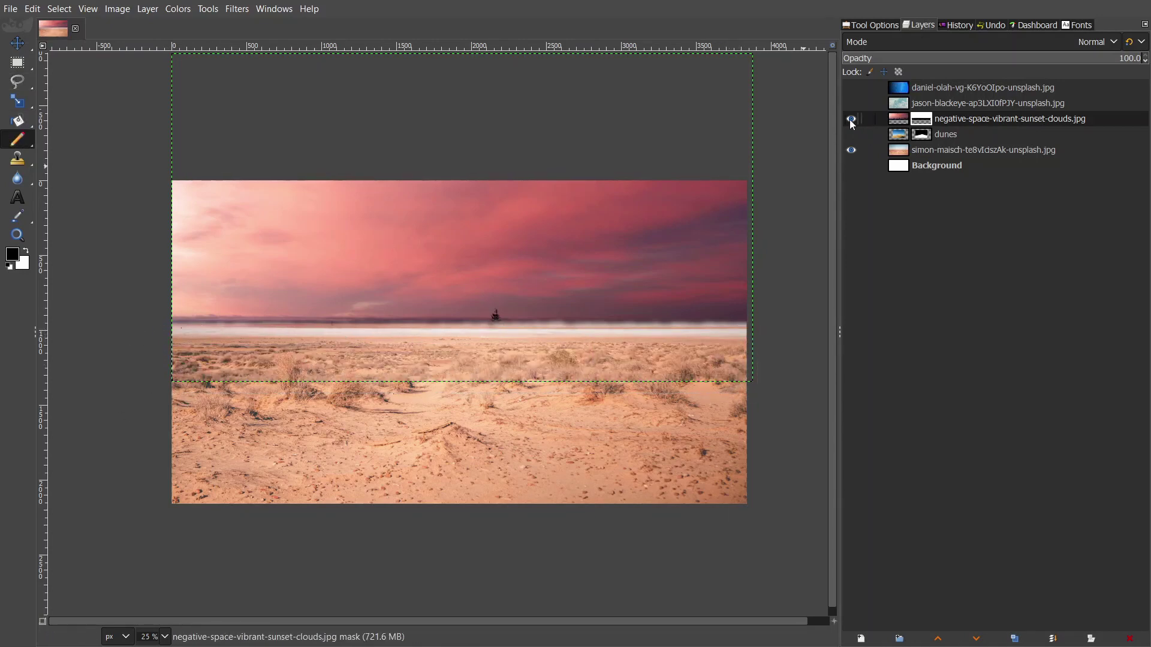
- Show the cloud layer and scale it down
click(851, 118)
click(851, 103)
key(shift+s)
click(681, 167)
key(minus)
mouse_move(507, 231)
mouse_down()
mouse_move(491, 195)
mouse_move(490, 226)
mouse_up()
click(792, 148)
- Save the project and rename the cloud layer, planet layer to moon, and sunset layer to sky
key(ctrl+s)
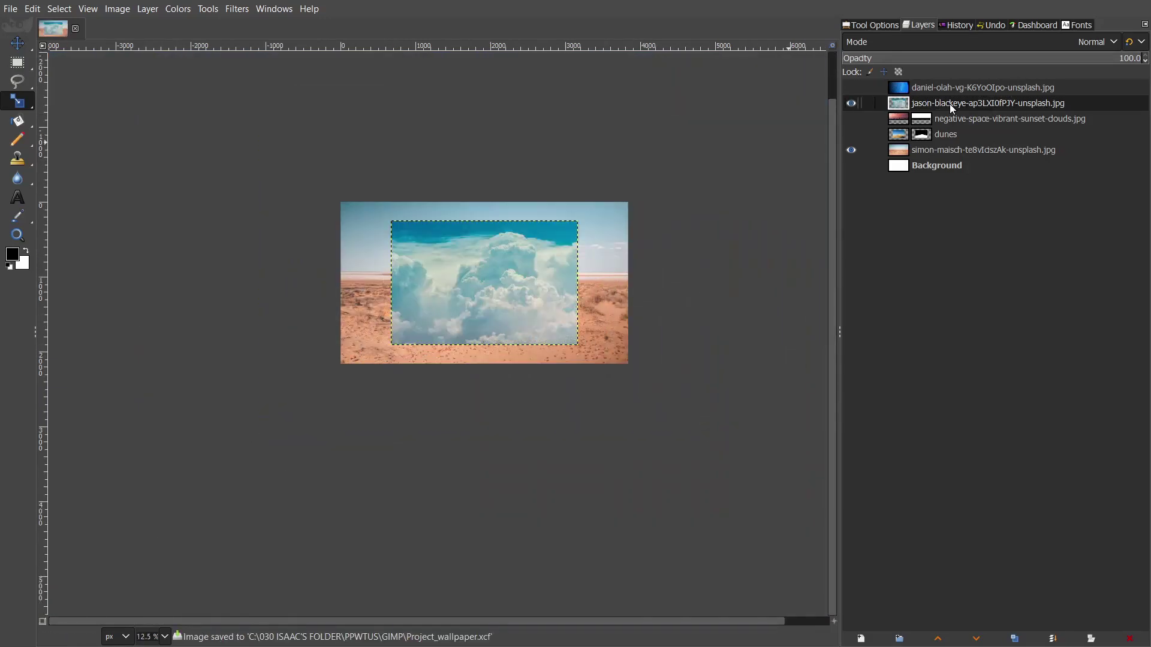
double_click(951, 103)
text(douds)
key(Return)
double_click(960, 88)
text(moon)
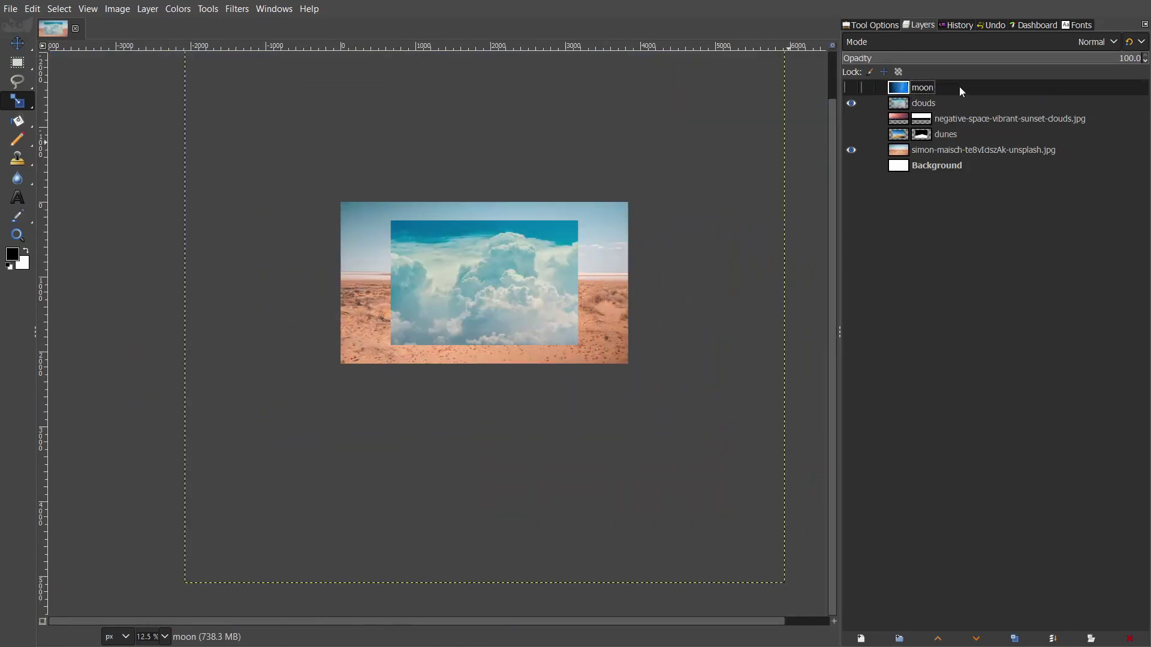
double_click(953, 119)
text(sky)
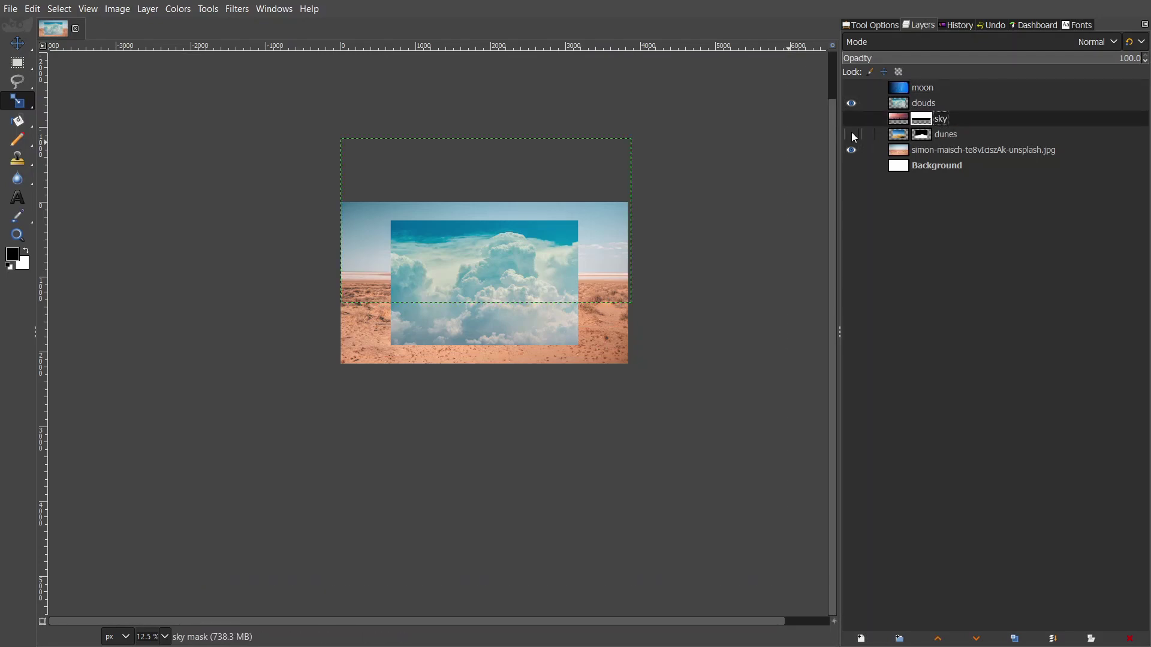
- Move the dunes layer toward the left and duplicate it
click(851, 134)
key(plus)
key(m)
drag(749, 212, 627, 211)
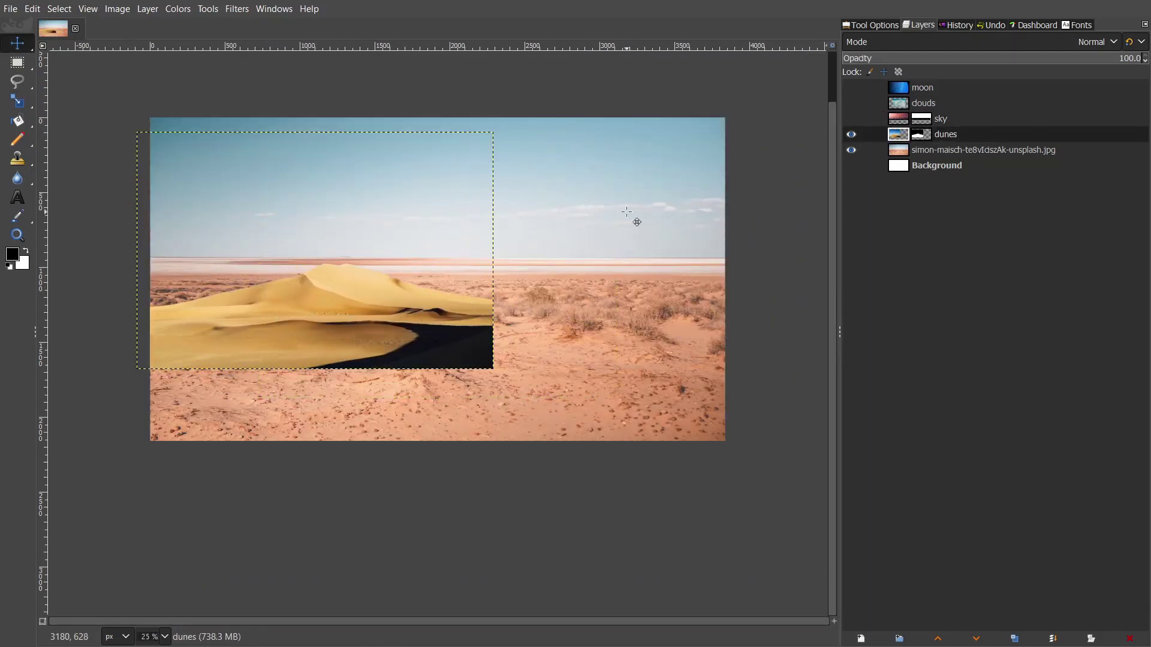
right_click(899, 134)
click(943, 290)
- Tilt the dunes copy slightly and scale it smaller
key(shift+r)
mouse_move(446, 336)
mouse_down()
mouse_move(433, 354)
mouse_move(446, 335)
mouse_up()
key(Return)
key(shift+s)
drag(501, 385, 393, 337)
drag(257, 172, 256, 188)
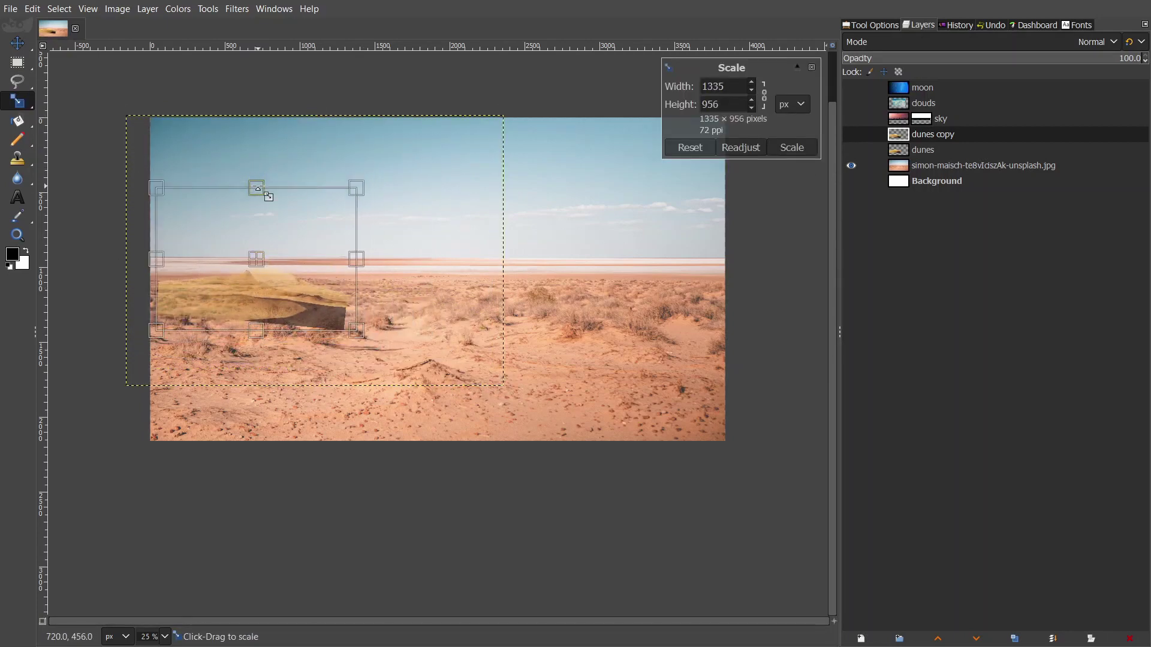
click(792, 147)
- Add a white layer mask to dunes copy and set up the Paintbrush
click(851, 134)
key(plus)
key(plus)
right_click(902, 134)
click(959, 408)
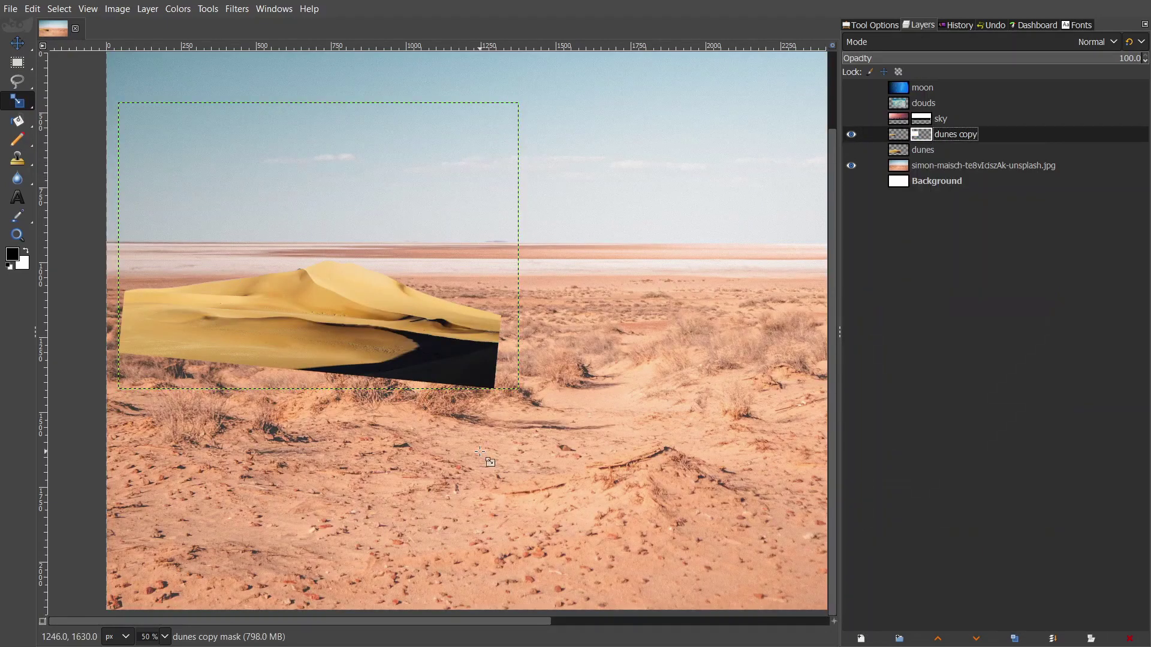
key(p)
click(869, 25)
- Paint out the dune copy's dark base, blending its lower edge into the ground
drag(491, 366, 132, 345)
drag(371, 354, 497, 360)
key(1)
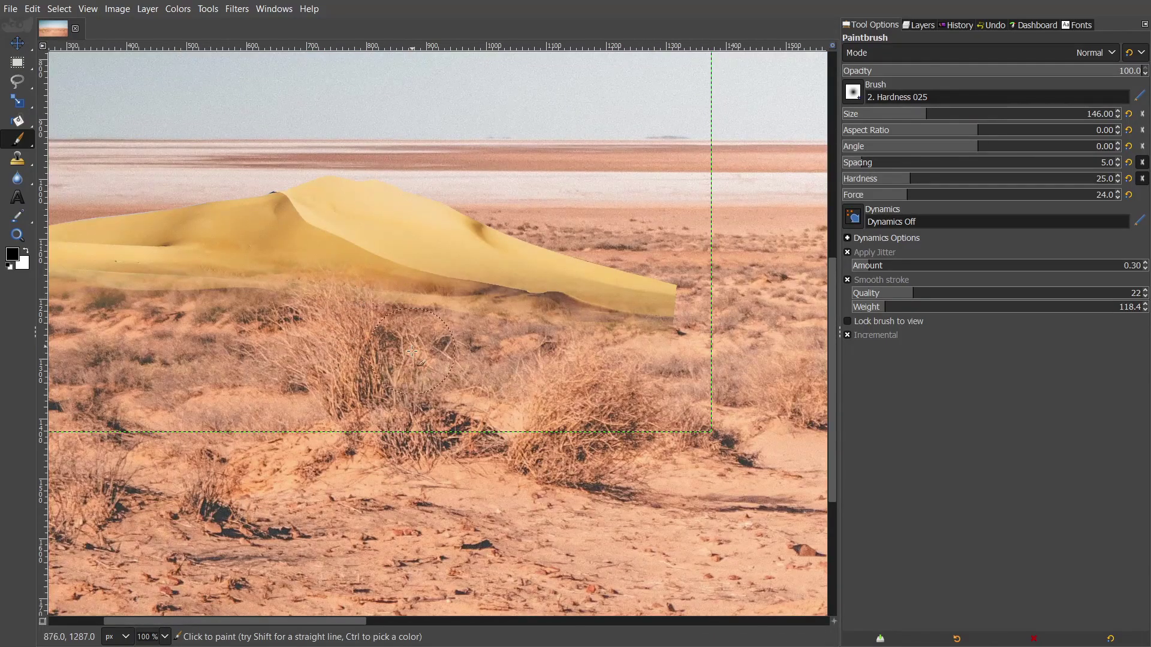
drag(601, 327, 556, 313)
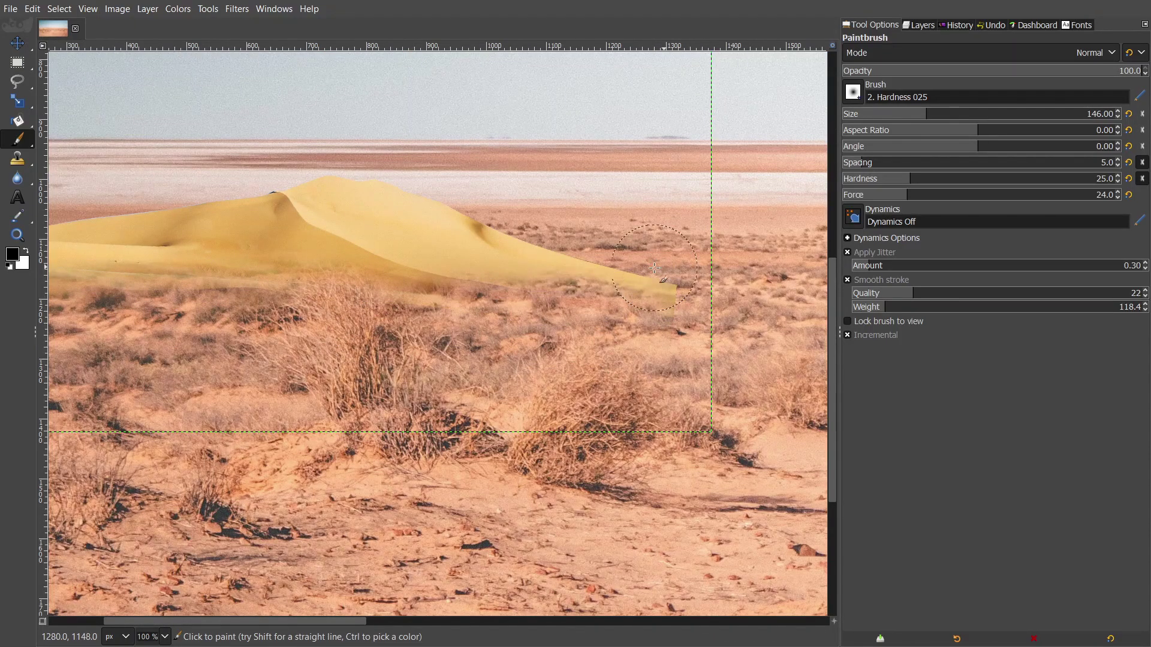
scroll(653, 268, down, 1)
scroll(266, 261, up, 2)
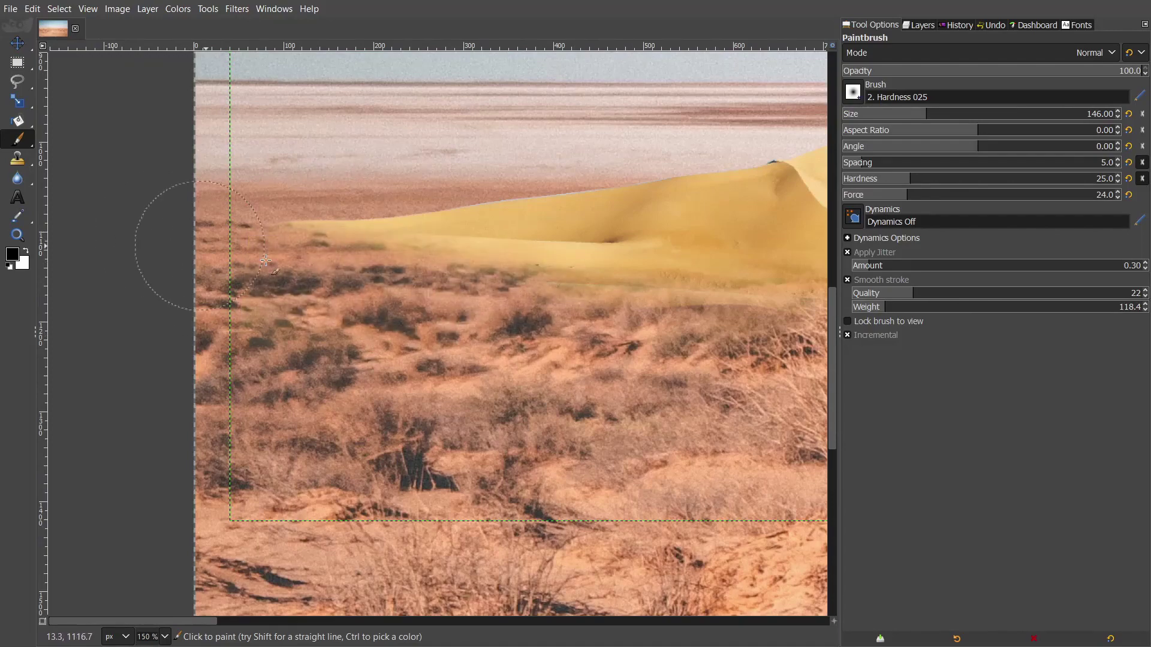
scroll(266, 261, right, 2)
scroll(324, 300, right, 2)
scroll(378, 341, right, 2)
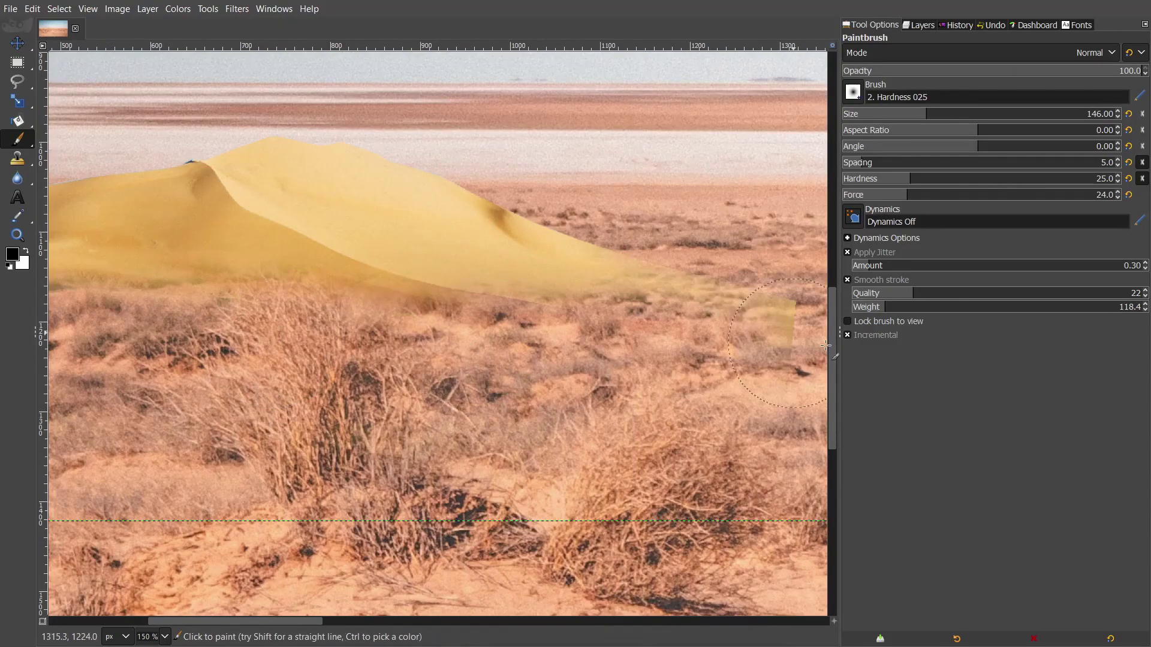
scroll(825, 345, down, 1)
scroll(825, 346, down, 2)
scroll(314, 251, up, 2)
click(919, 25)
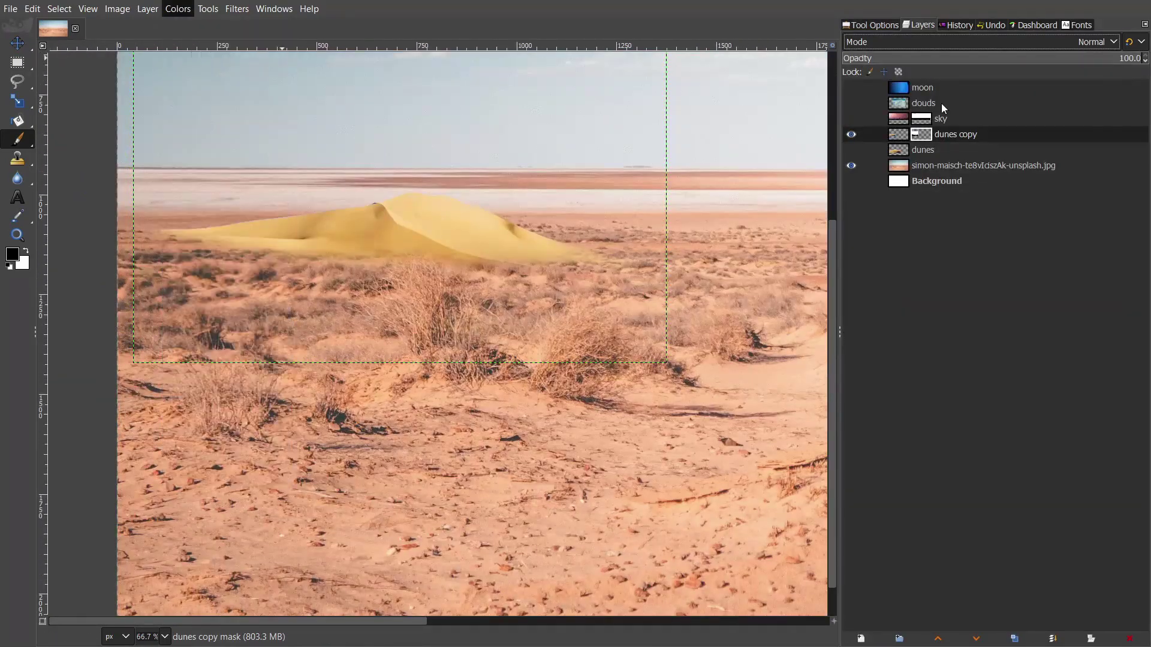
- Apply the dunes copy mask and lower the layer's colour temperature
right_click(902, 135)
click(953, 425)
click(178, 9)
click(223, 49)
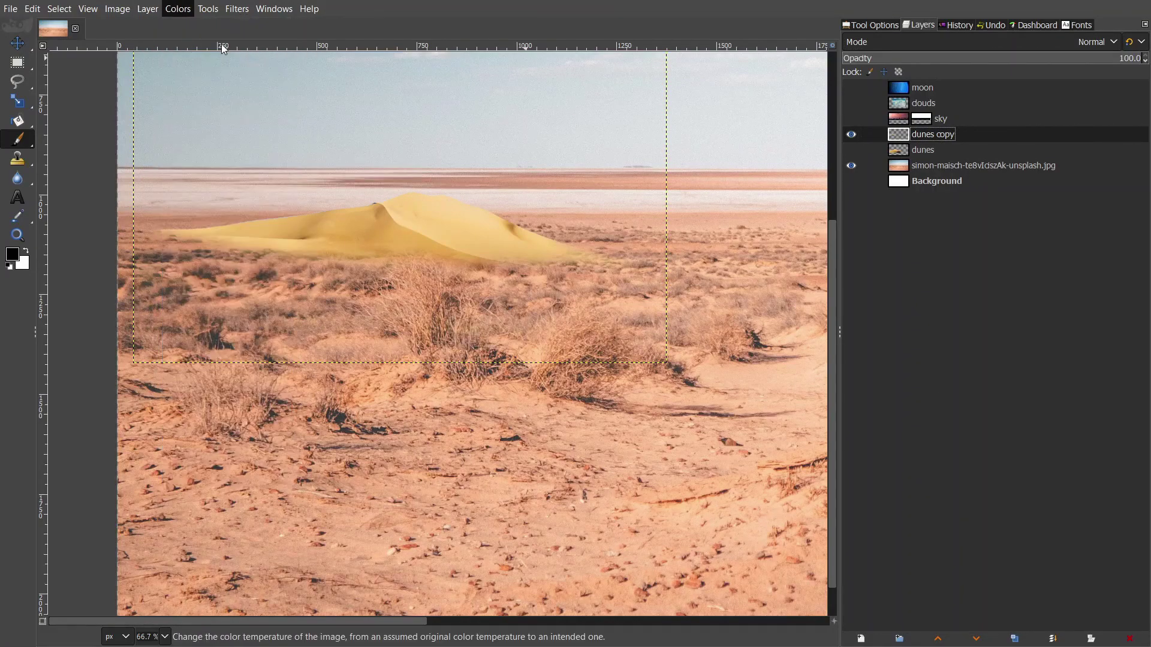
drag(926, 240, 893, 240)
click(1032, 403)
- Shift the dune's hue by -4.6 and use Curves to brighten highlights and darken shadows
click(178, 9)
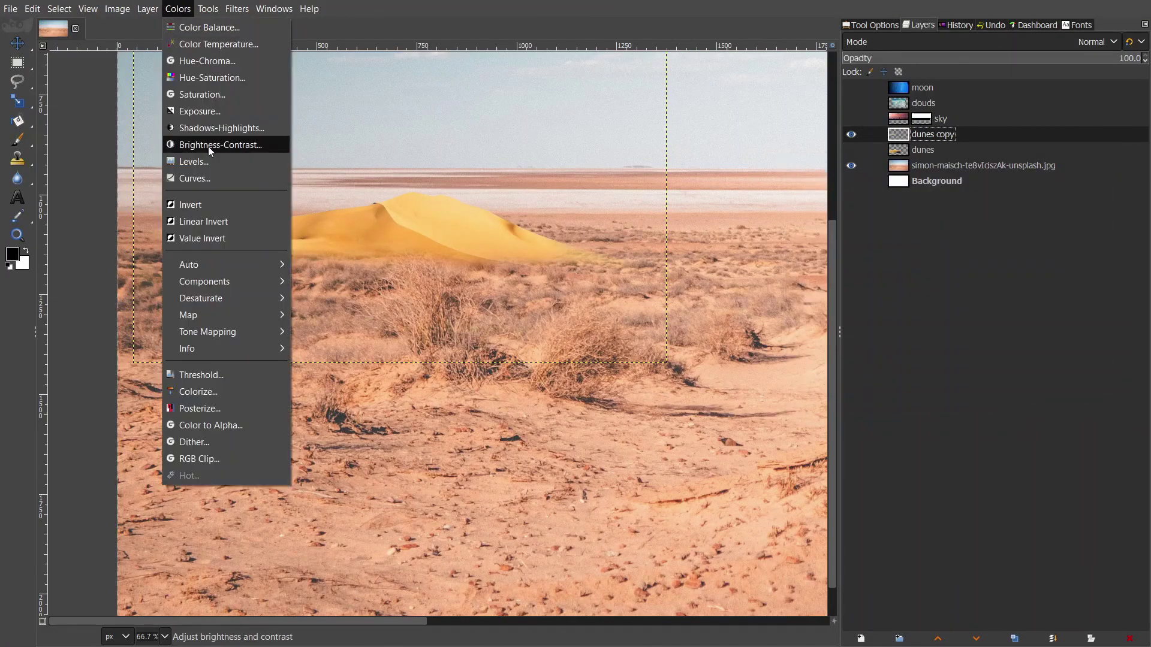
click(212, 77)
mouse_move(959, 390)
mouse_down()
mouse_move(974, 390)
mouse_move(953, 395)
mouse_up()
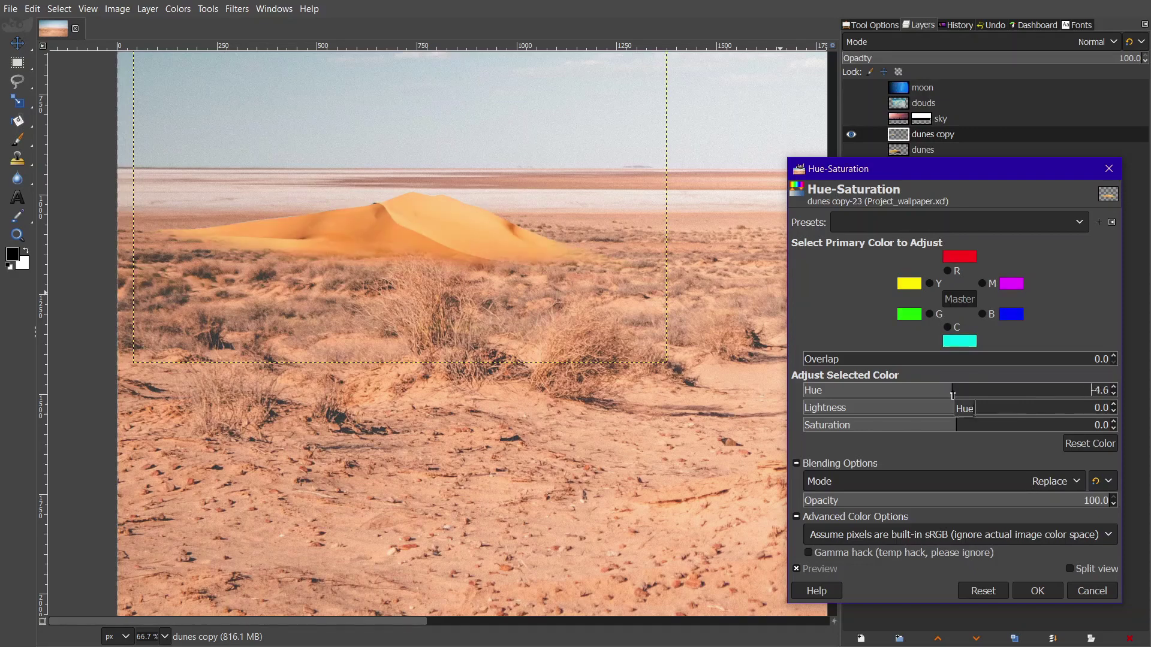
click(1037, 591)
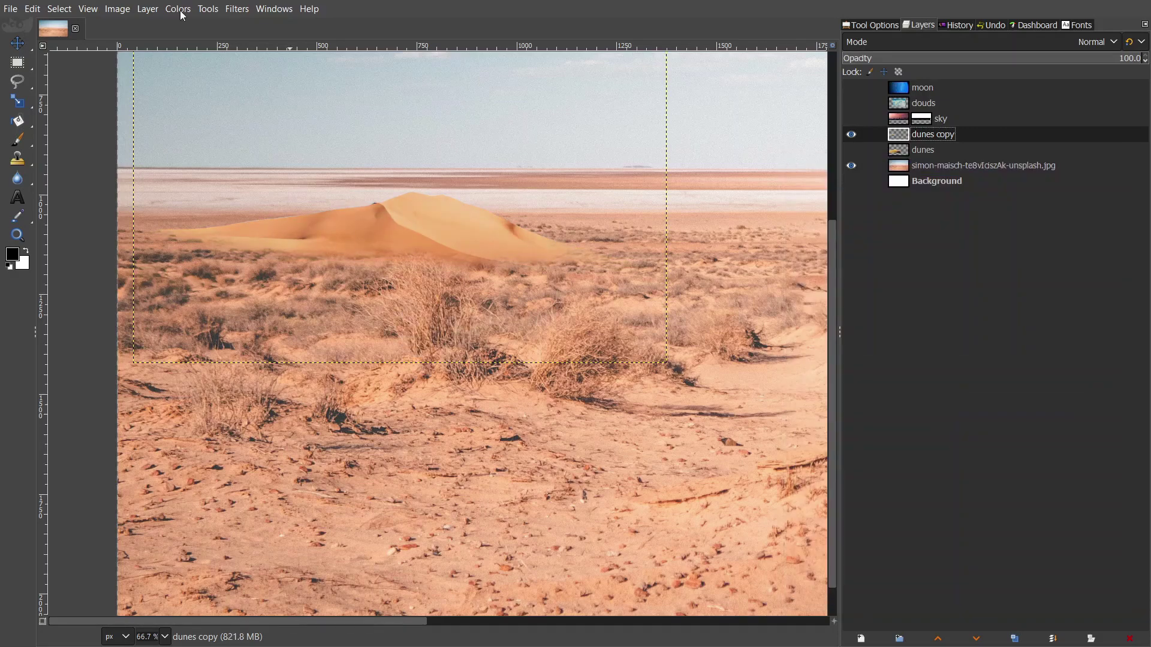
click(178, 8)
click(212, 165)
drag(940, 243, 943, 235)
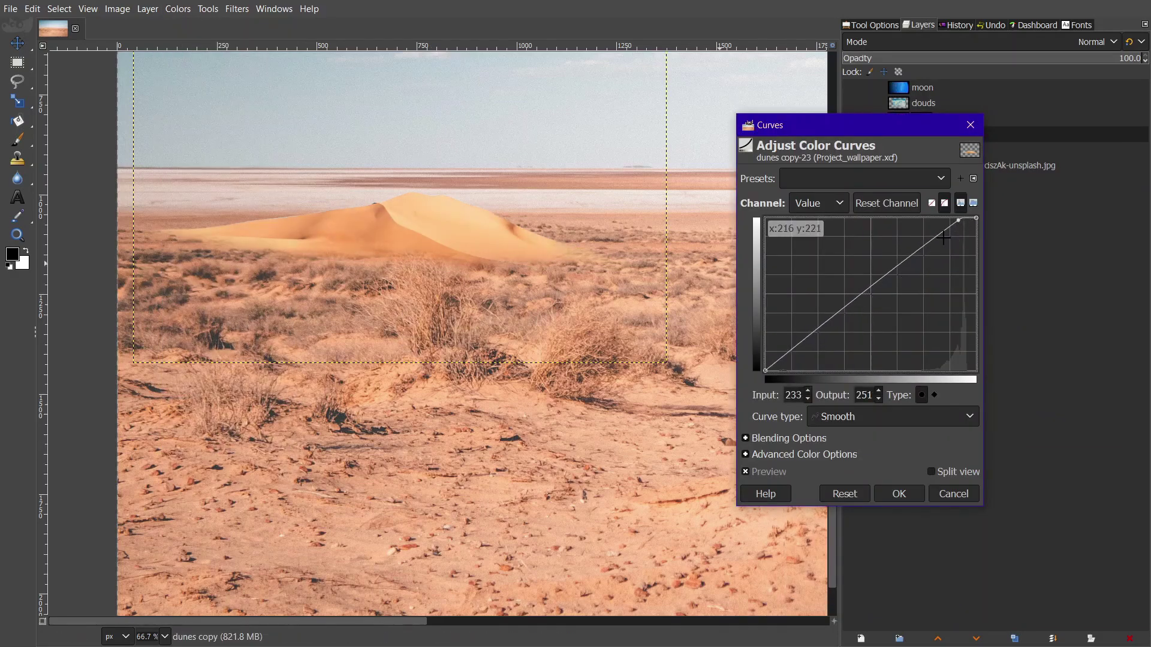
drag(818, 328, 817, 342)
click(899, 493)
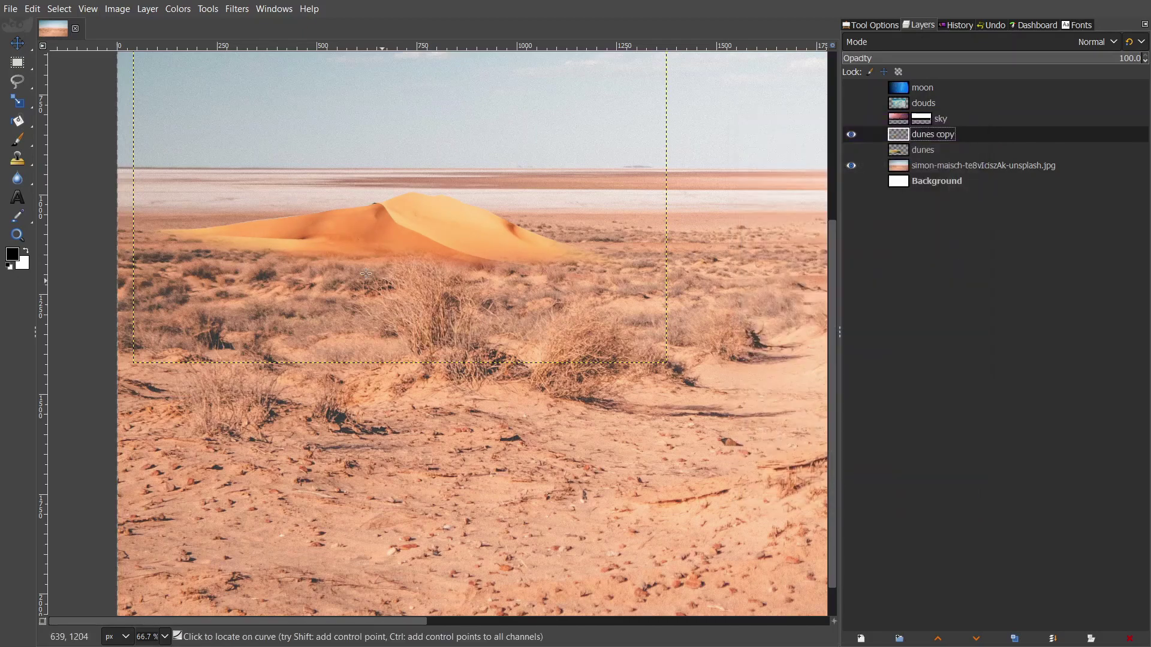
key(shift+ctrl+j)
- Duplicate the dune, flip the copy horizontally and place it right of the original
key(shift+ctrl+d)
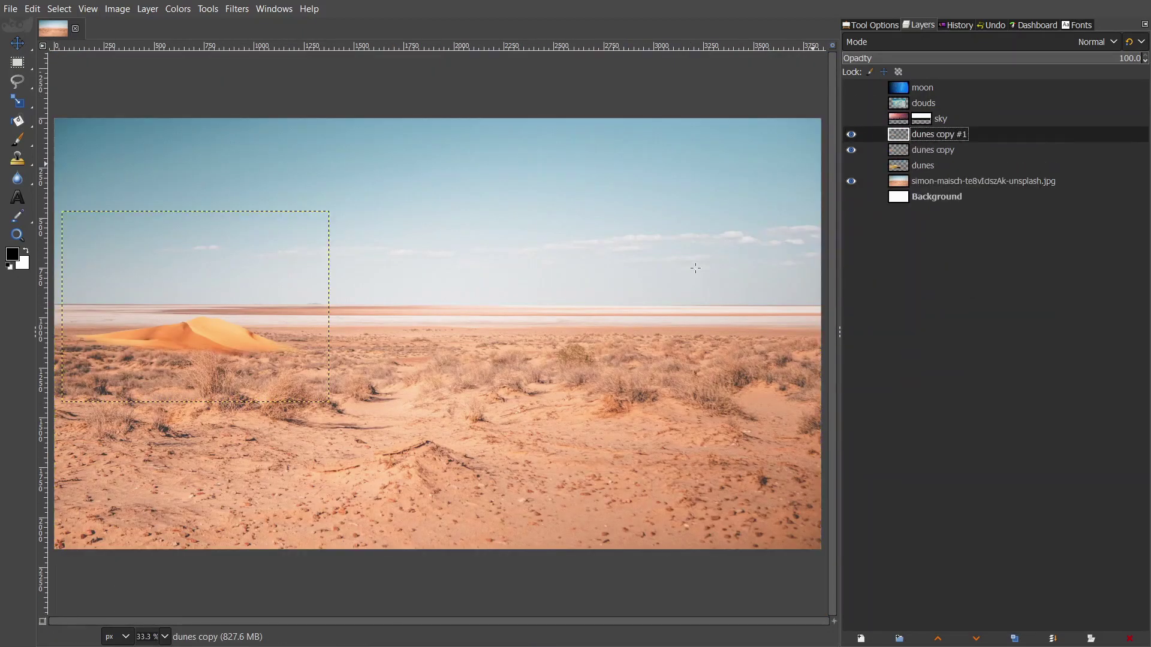
click(235, 348)
key(m)
drag(926, 134, 904, 155)
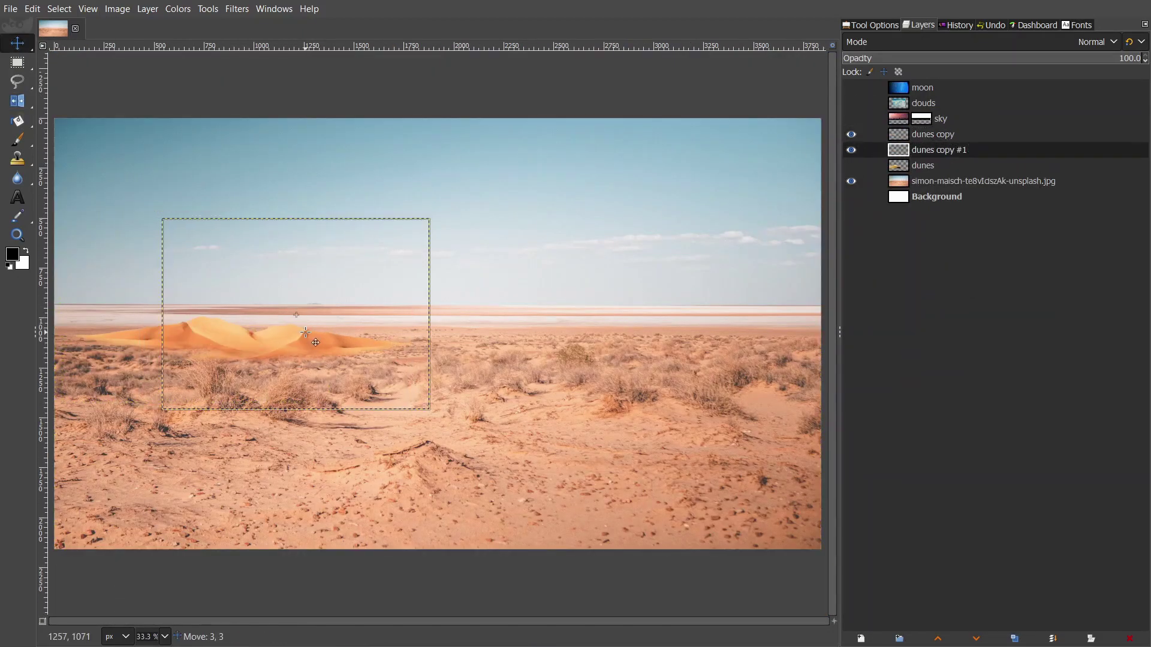
key(1)
- Add a white mask to dunes copy #1 and set the brush size to 65
right_click(905, 150)
click(951, 280)
click(958, 391)
key(p)
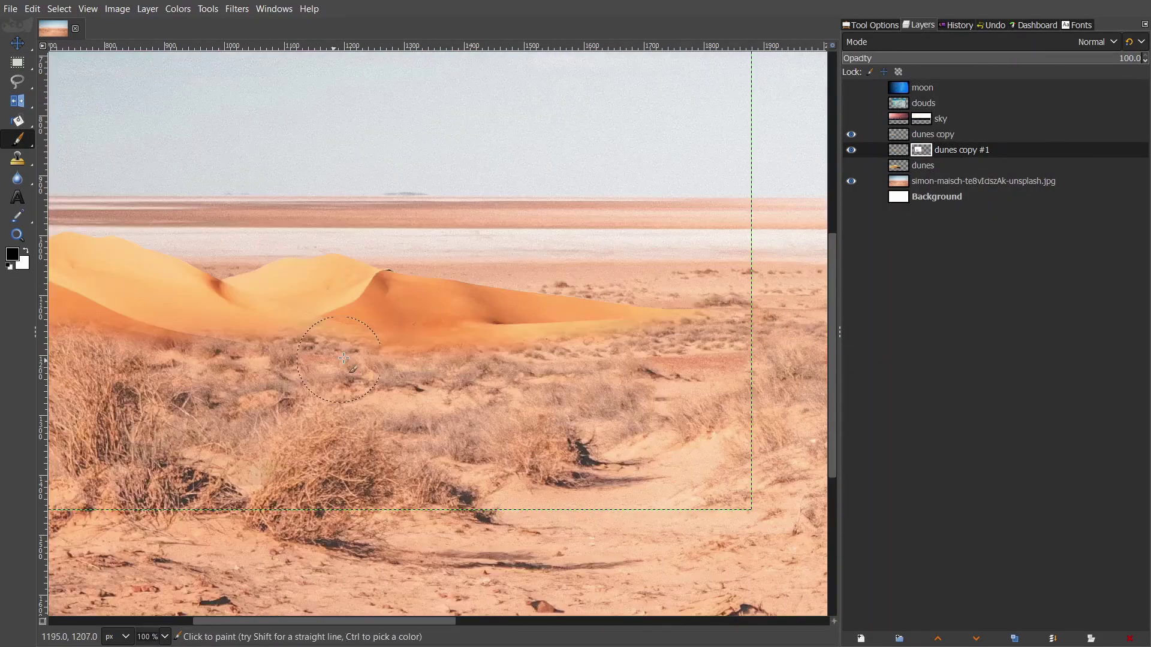
scroll(287, 270, up, 3)
click(870, 24)
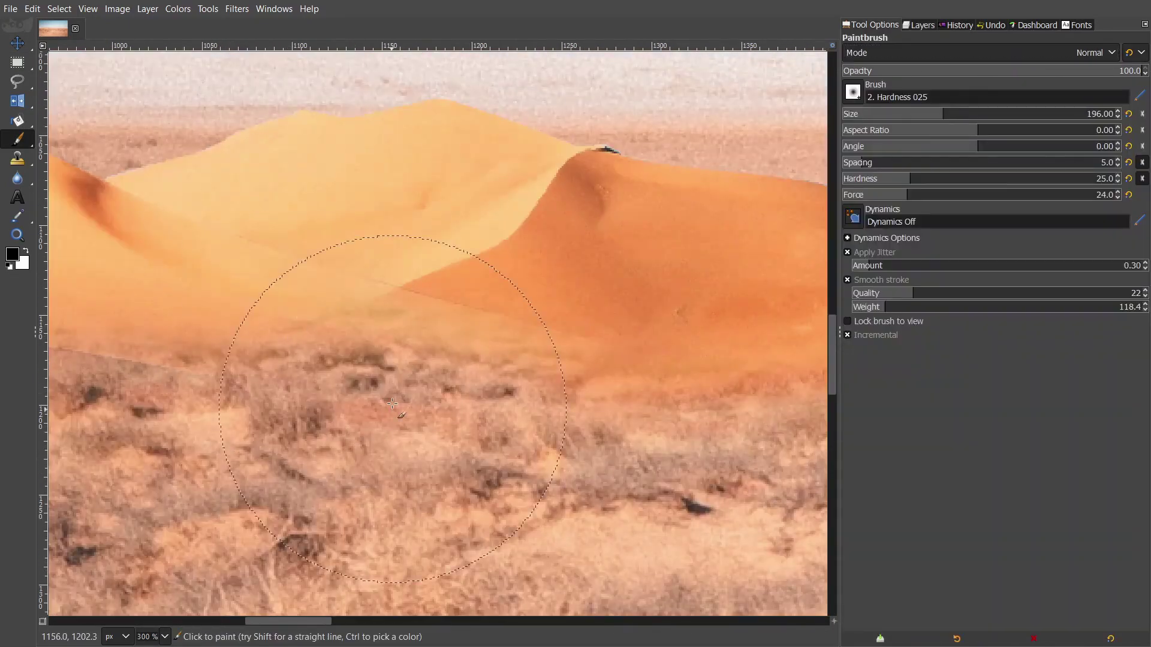
key(bracketleft)
key(bracketleft)
key(bracketleft)
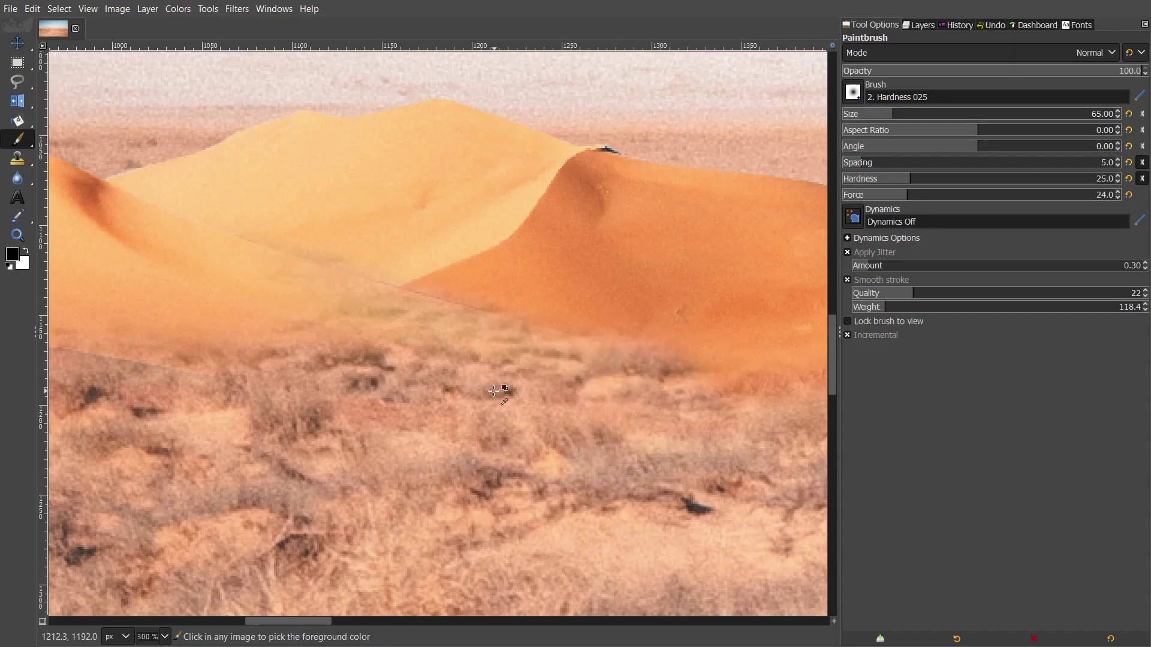
key(shift+ctrl+j)
- Apply the dunes copy #1 mask, save the project and show the sky layer
click(919, 25)
right_click(911, 156)
click(927, 361)
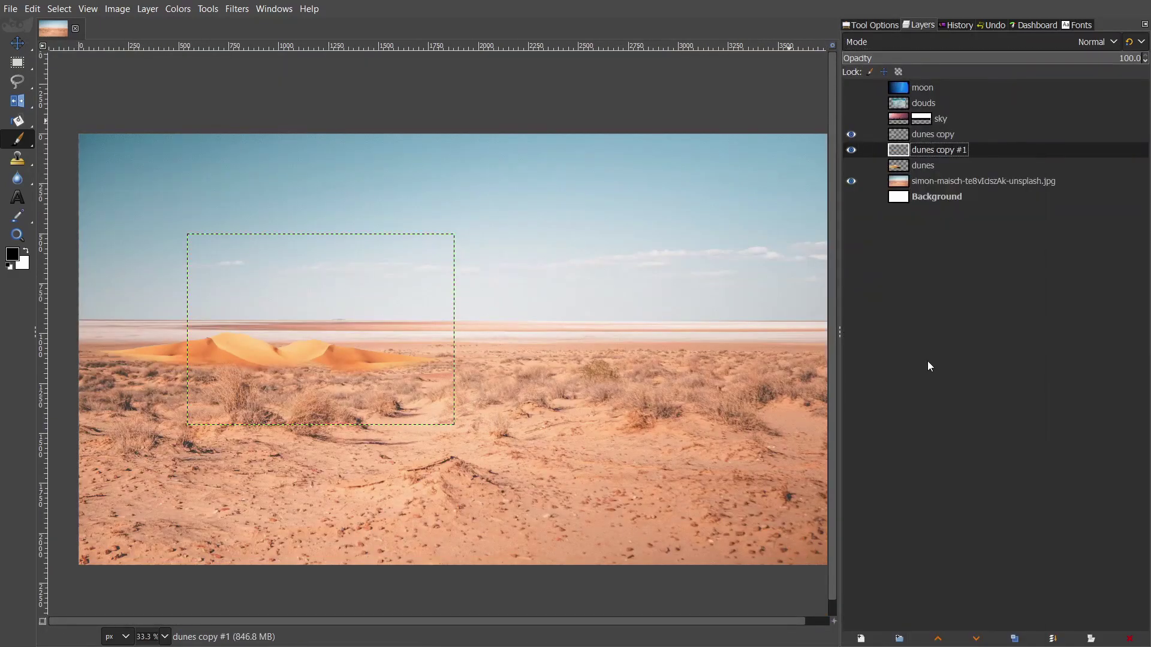
key(ctrl+s)
click(850, 119)
- Show the sky layer and move it down toward the horizon
click(941, 118)
key(m)
drag(669, 186, 644, 248)
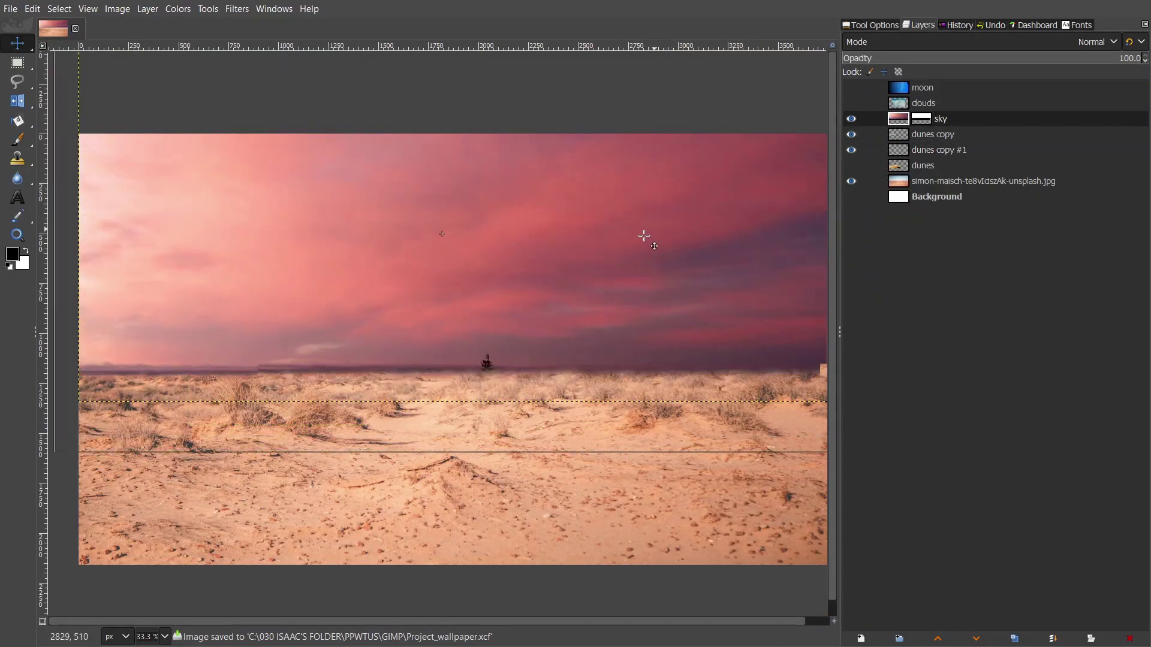
- Paint the sky mask with the 2. Hardness 075 brush to reveal the dunes along the horizon
right_click(920, 120)
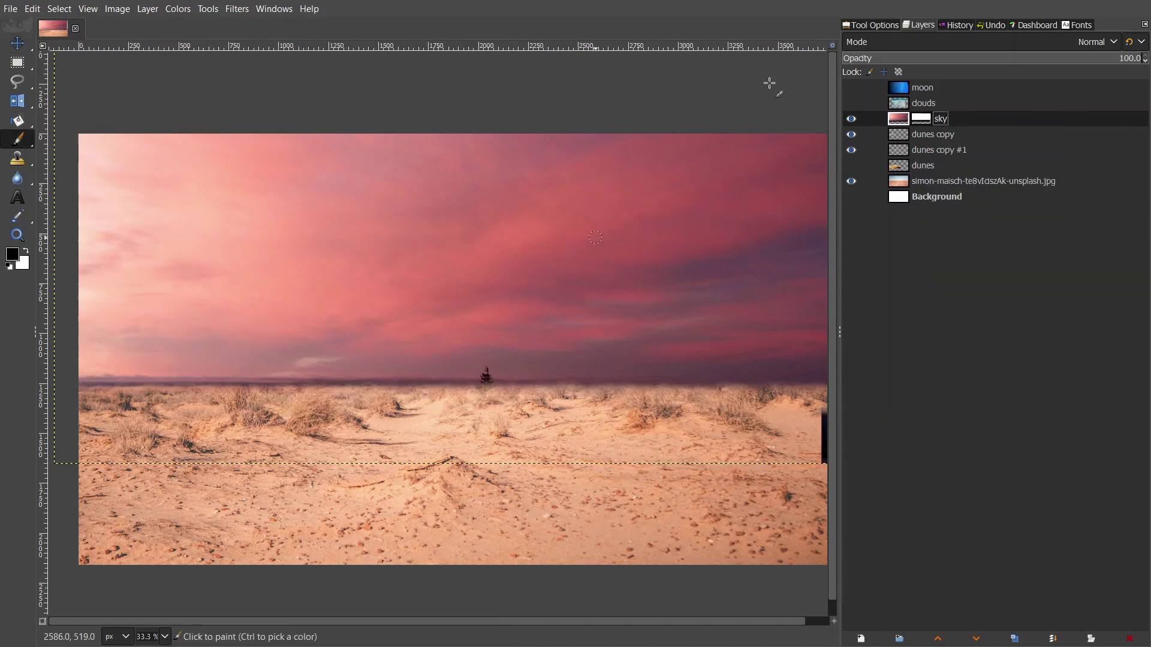
click(870, 25)
click(853, 91)
click(888, 152)
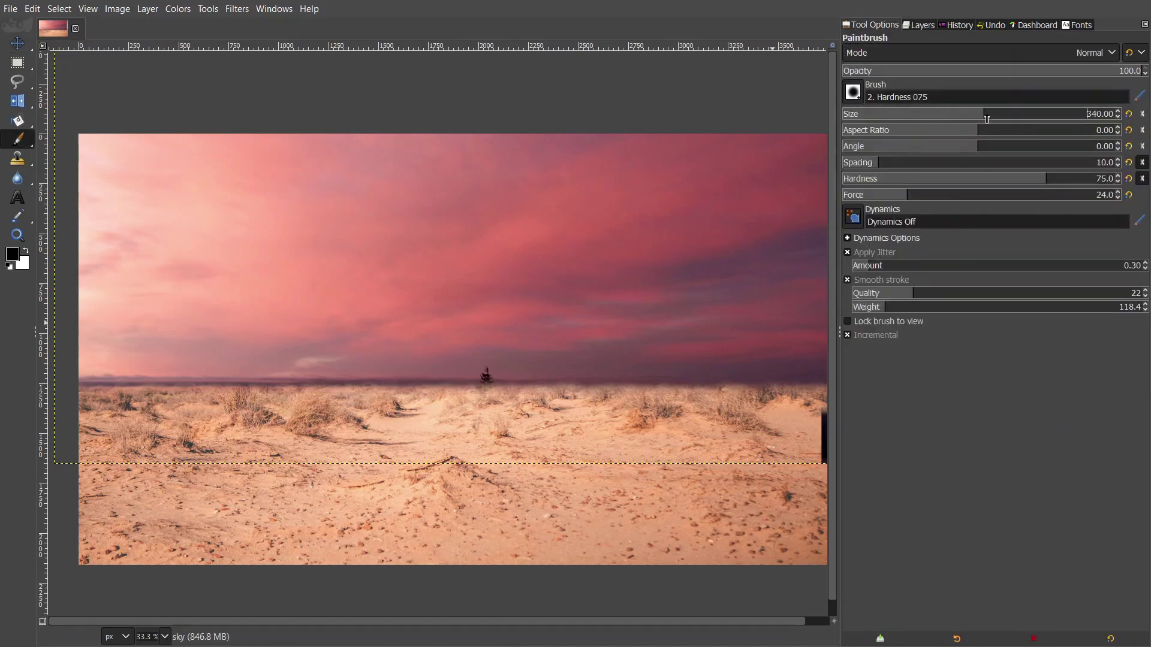
mouse_move(743, 377)
mouse_down()
mouse_move(378, 384)
mouse_move(338, 372)
mouse_up()
key(ctrl+z)
click(922, 24)
click(920, 119)
mouse_move(797, 372)
mouse_down()
mouse_move(162, 358)
mouse_move(737, 450)
mouse_up()
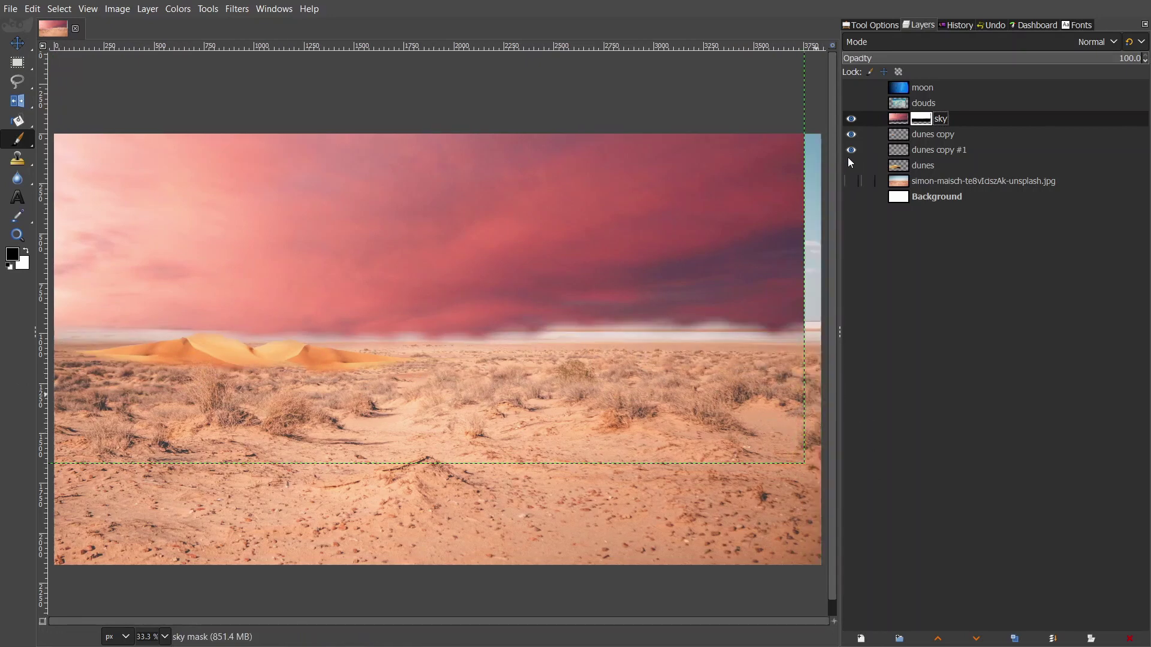
- Hide both dune copies, fill the Background layer black, and show the desert photo layer
click(851, 134)
click(851, 149)
click(851, 197)
click(936, 197)
key(shift+b)
click(487, 404)
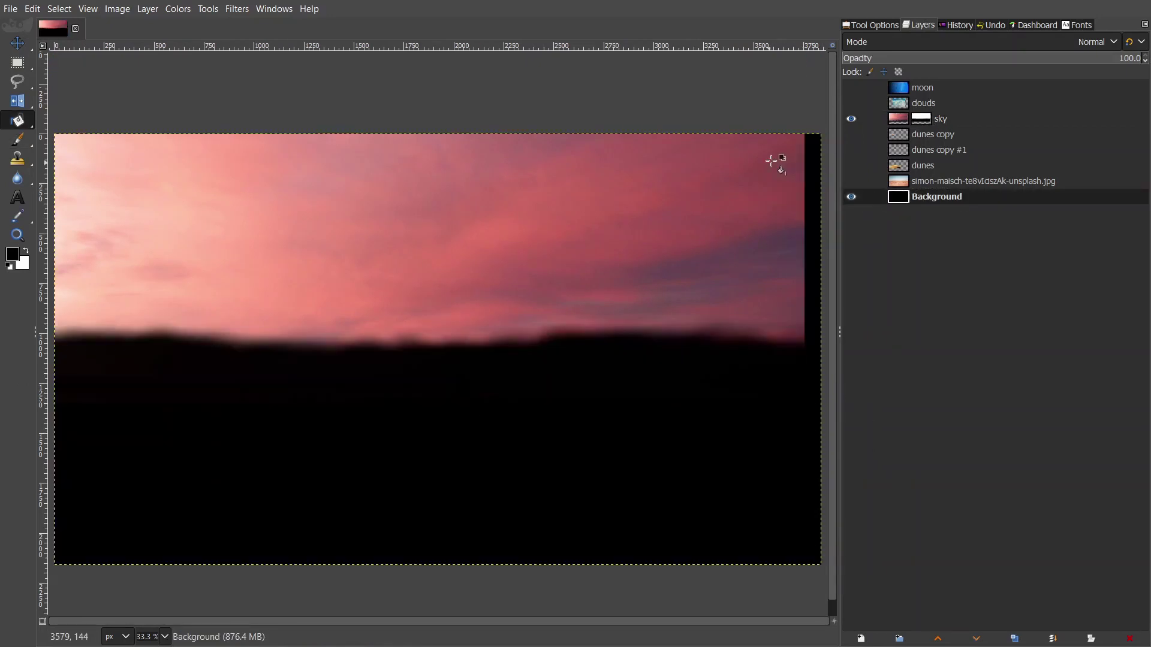
click(861, 119)
click(851, 181)
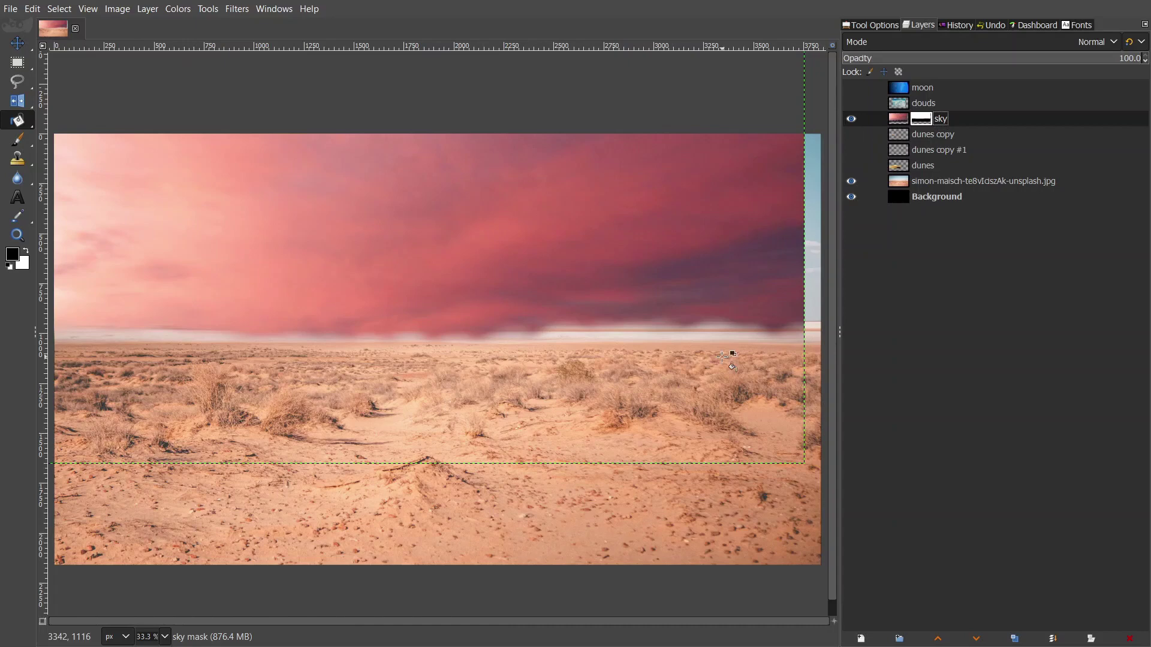
click(897, 119)
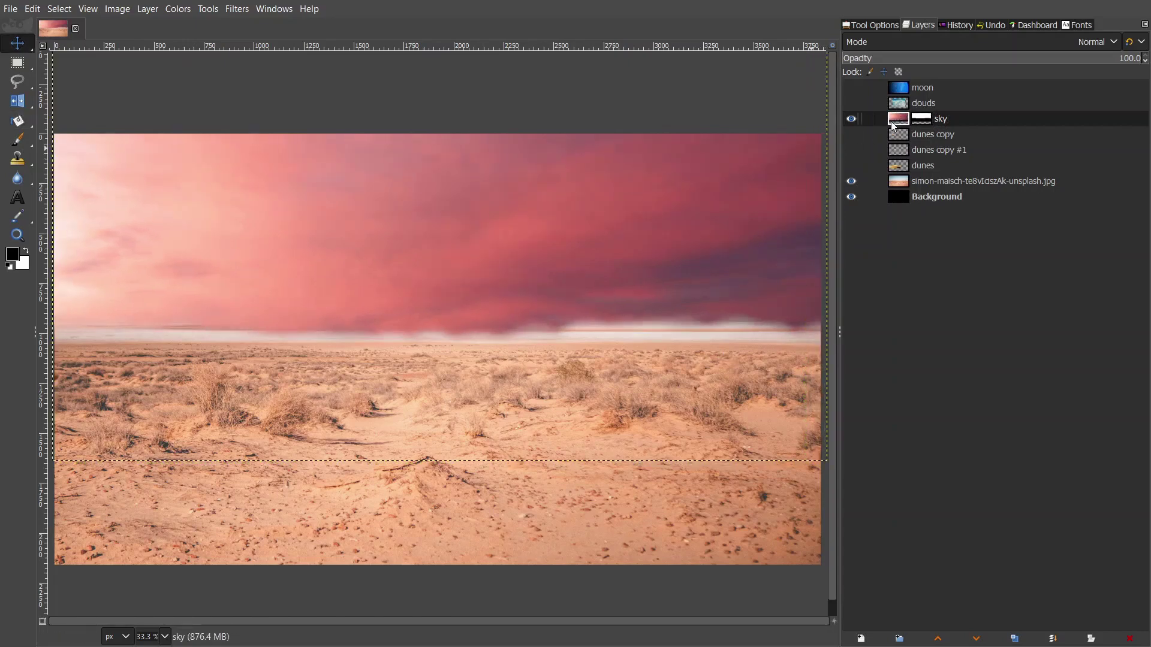
- Paint a soft haze along the horizon on the sky mask and shrink the brush to 136
key(p)
drag(588, 327, 368, 329)
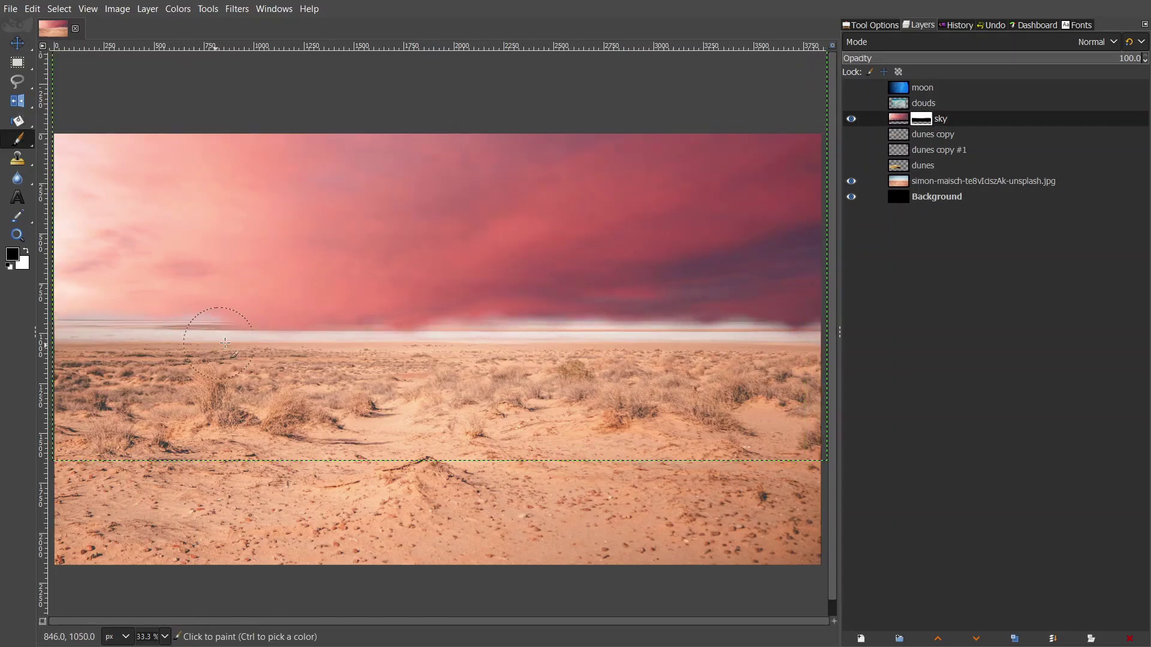
drag(225, 342, 837, 331)
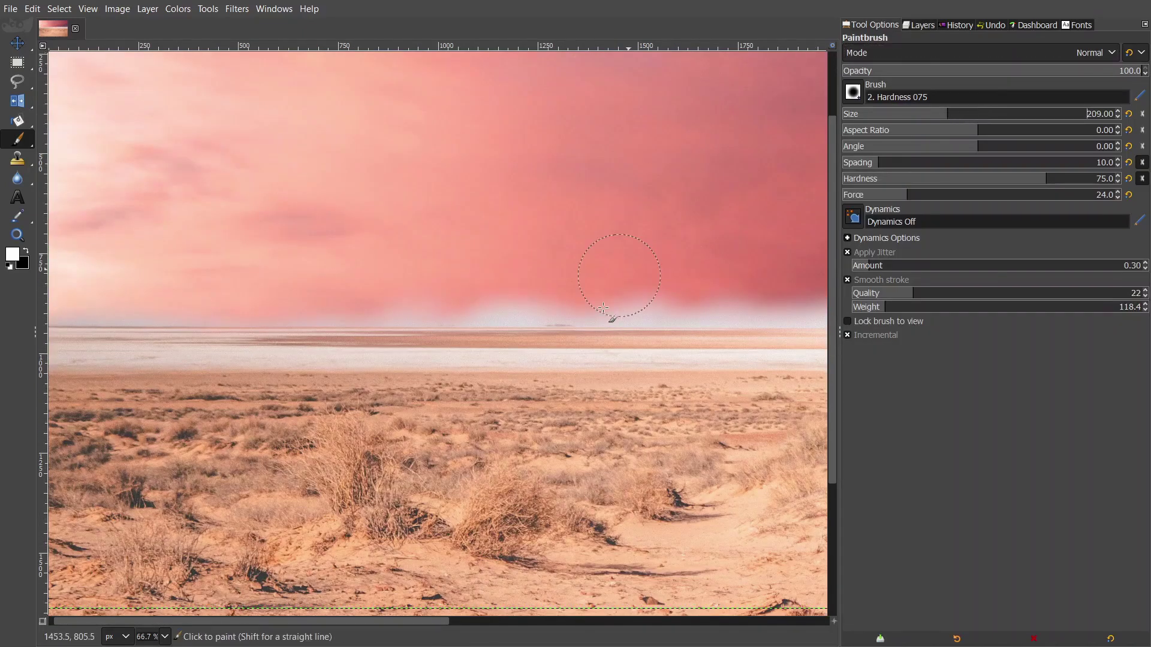
scroll(603, 309, up, 4)
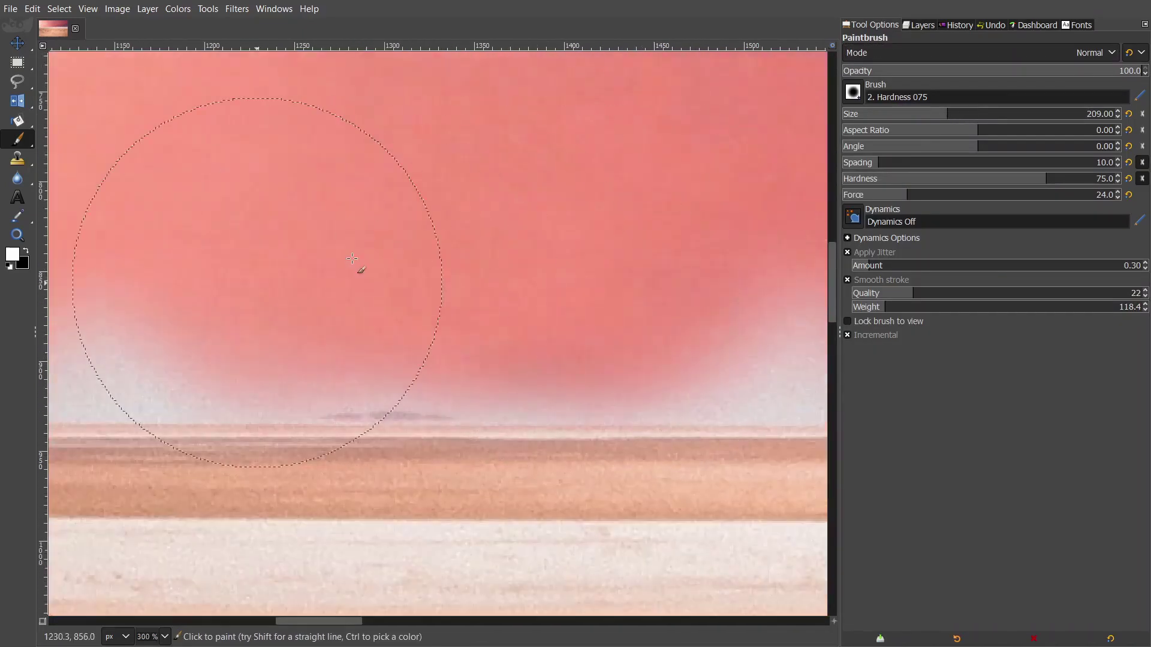
key(bracketleft)
key(ctrl+z)
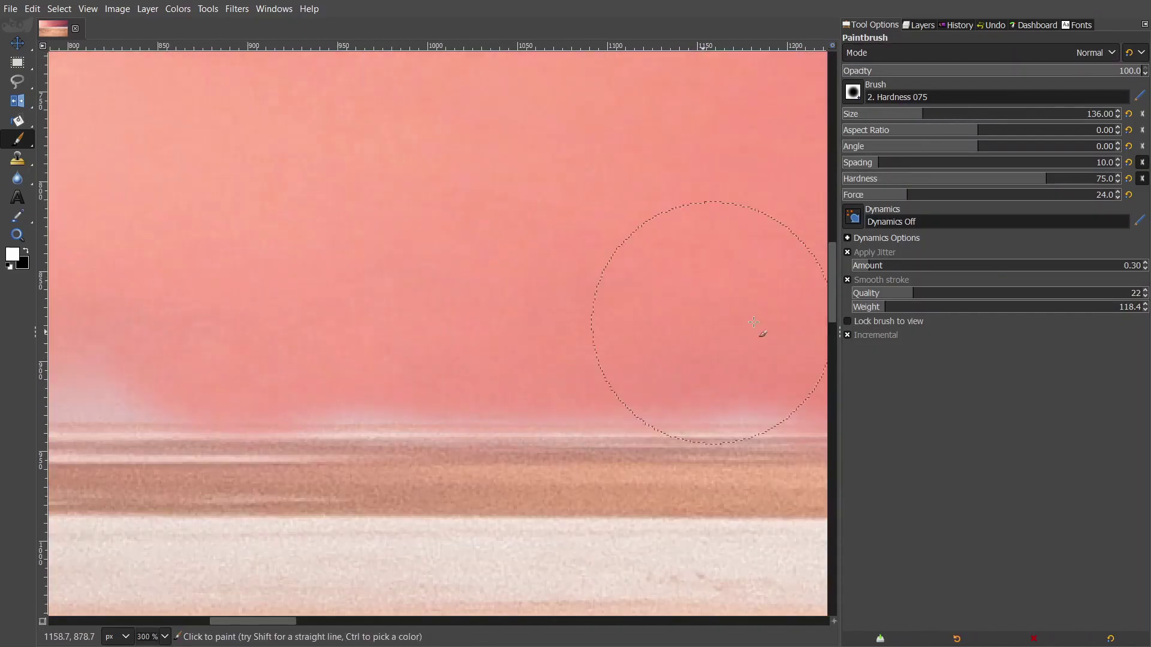
- Paint red over the pale strip so the sky colour reaches the right image edge
scroll(761, 329, left, 5)
scroll(391, 334, left, 3)
scroll(543, 355, left, 5)
scroll(489, 350, right, 5)
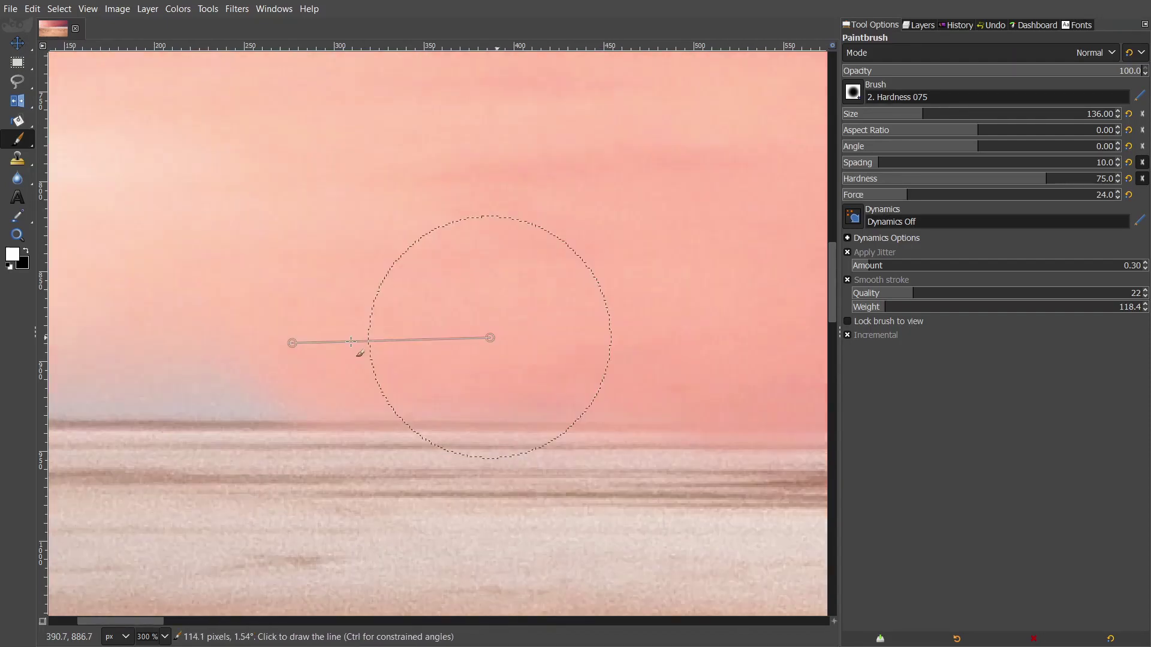
scroll(359, 352, right, 5)
scroll(69, 352, right, 5)
scroll(380, 336, right, 3)
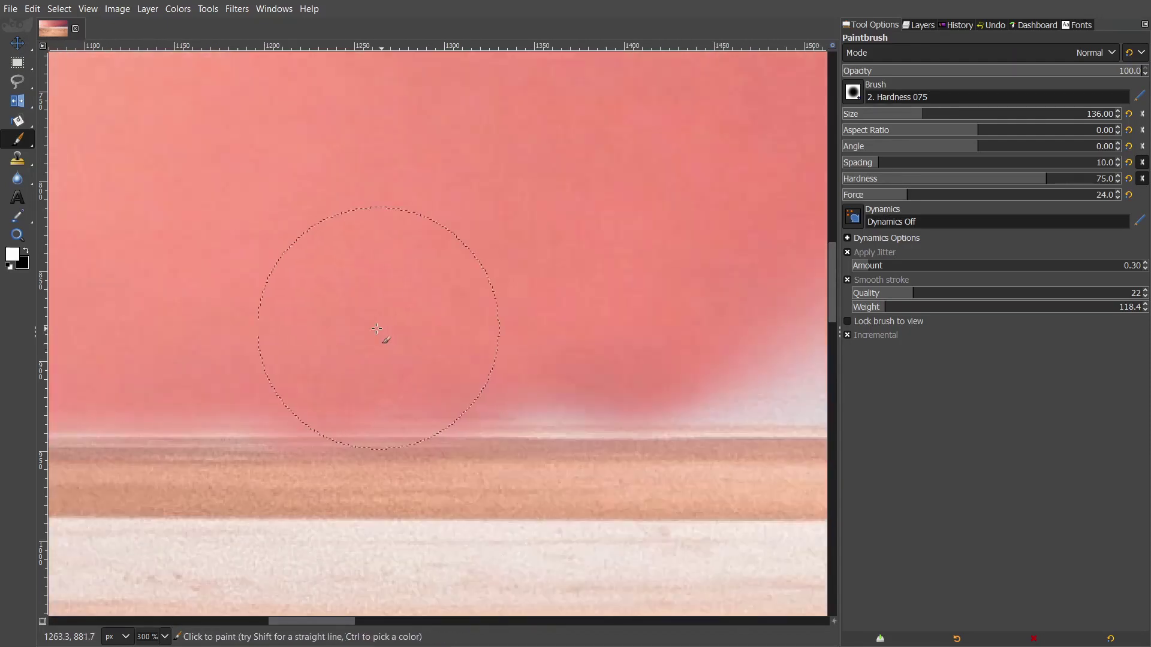
scroll(185, 350, right, 3)
scroll(275, 313, right, 4)
scroll(620, 343, right, 3)
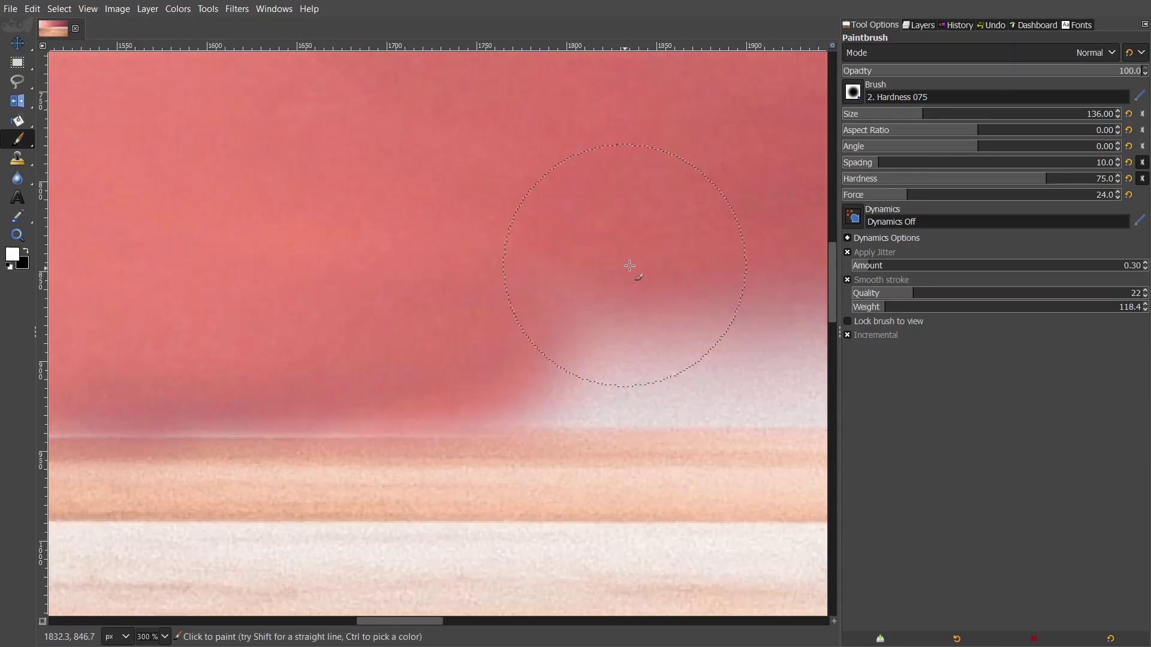
scroll(629, 270, right, 3)
scroll(745, 334, right, 4)
scroll(345, 338, right, 4)
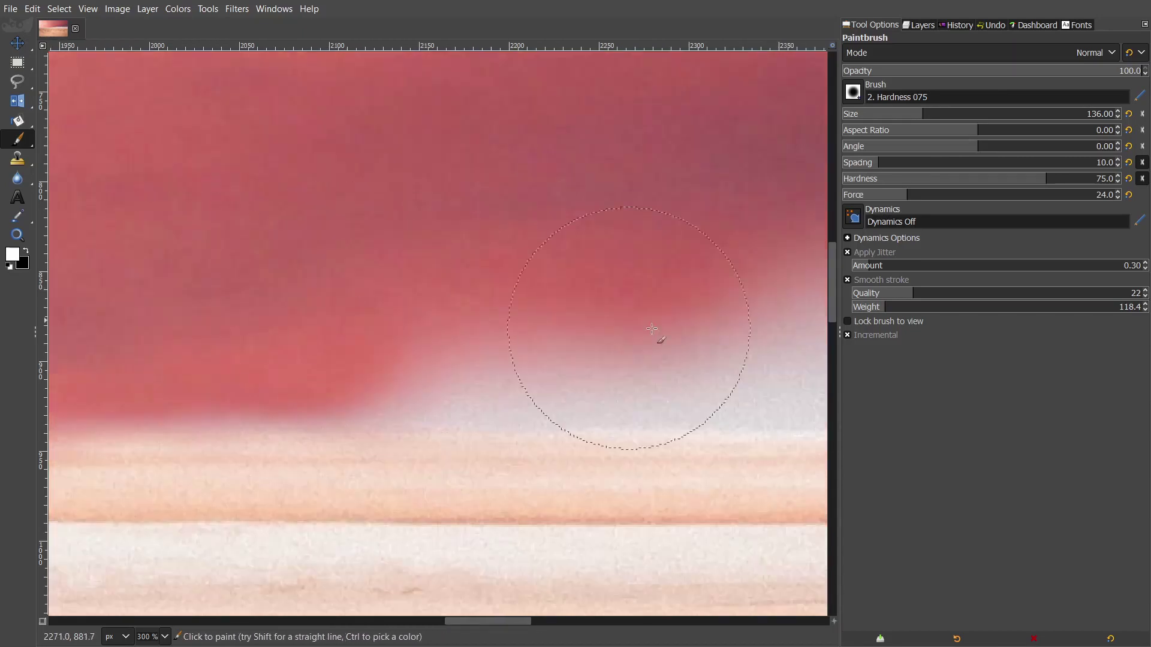
scroll(479, 338, right, 4)
scroll(642, 300, right, 5)
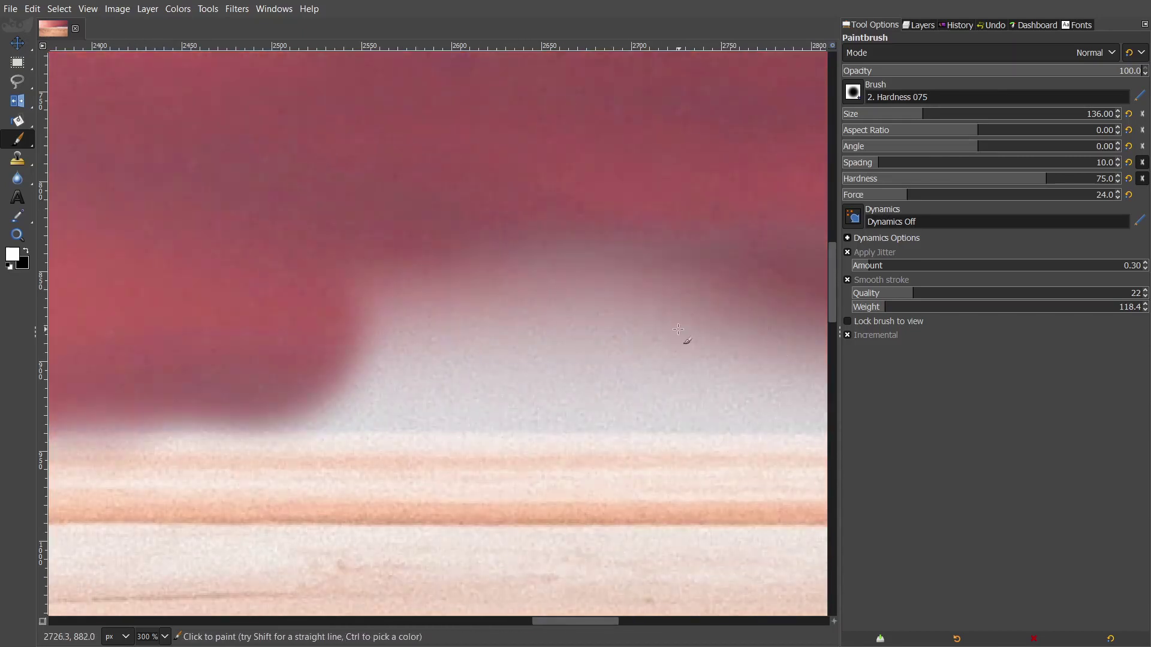
scroll(724, 311, right, 2)
drag(723, 355, 204, 333)
scroll(492, 339, right, 9)
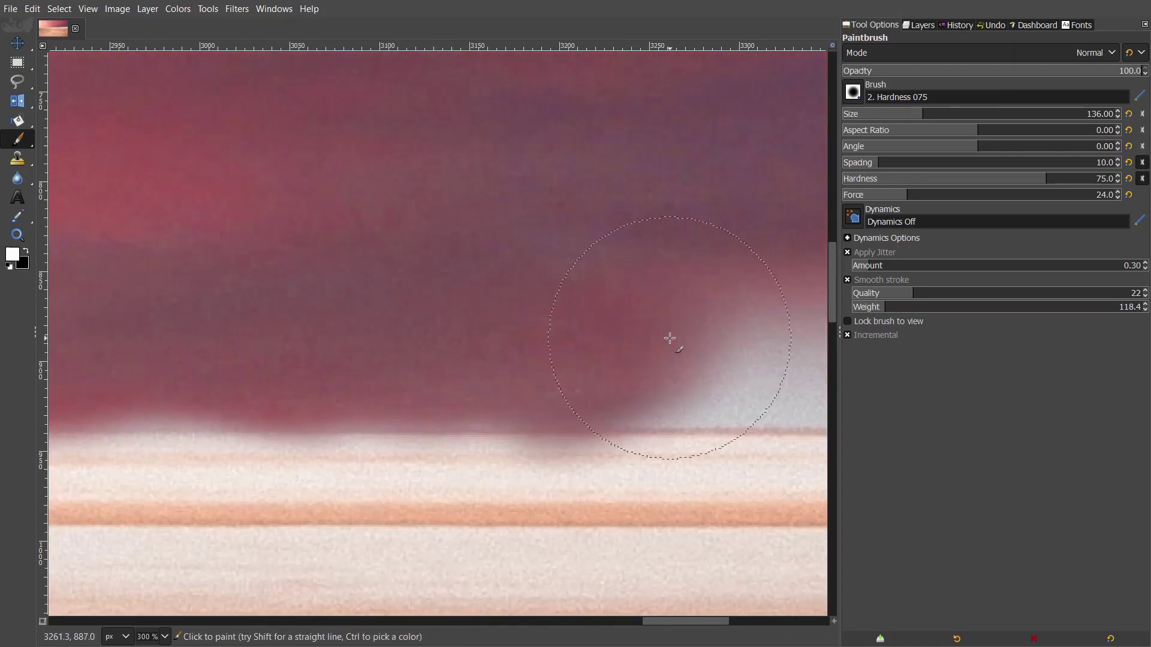
scroll(670, 339, right, 4)
drag(669, 339, 322, 324)
scroll(293, 330, right, 4)
drag(749, 327, 470, 340)
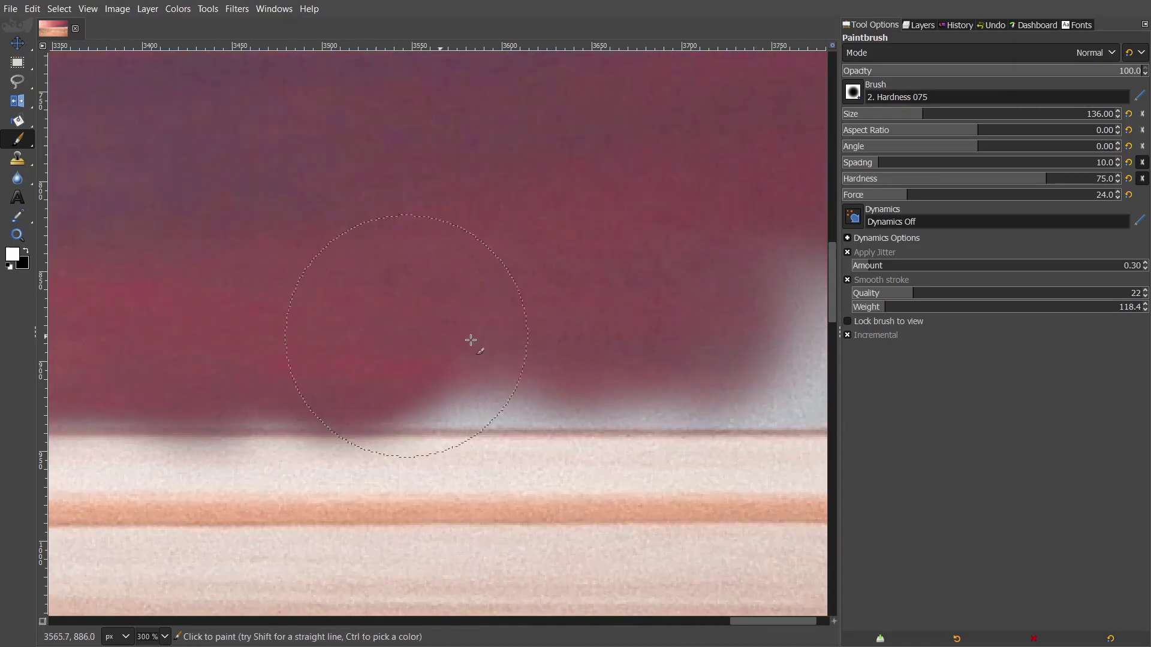
scroll(758, 342, right, 3)
drag(758, 341, 313, 270)
ctrl+scroll(380, 334, up, 1)
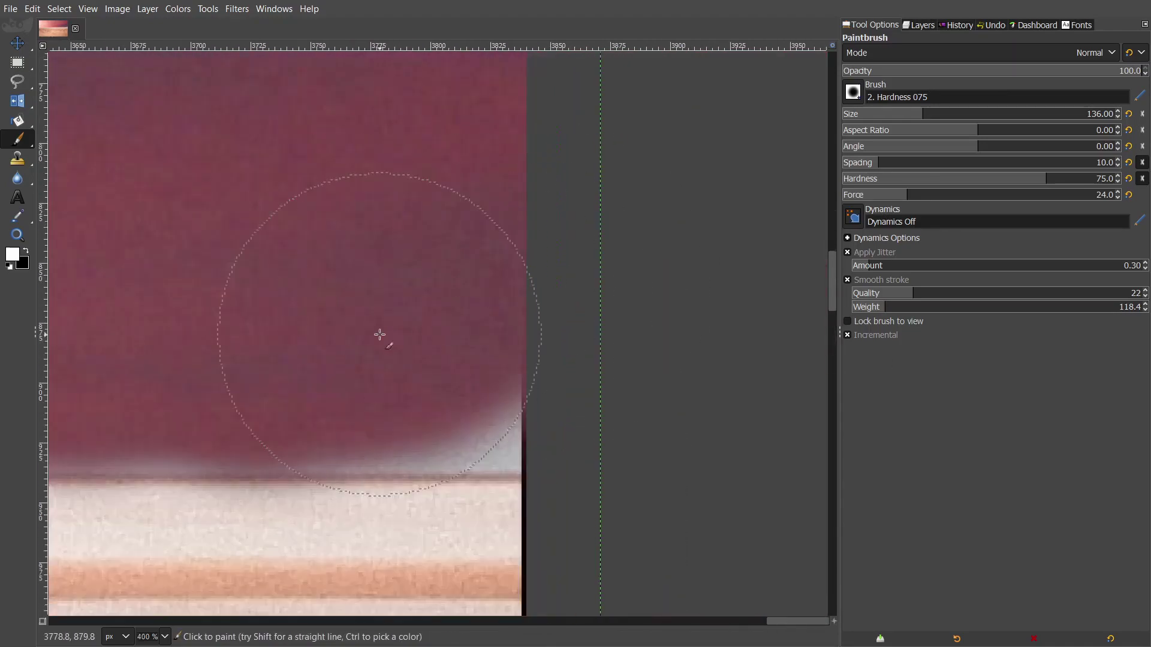
- Draw a freehand selection covering the area below the horizon
scroll(462, 341, down, 3)
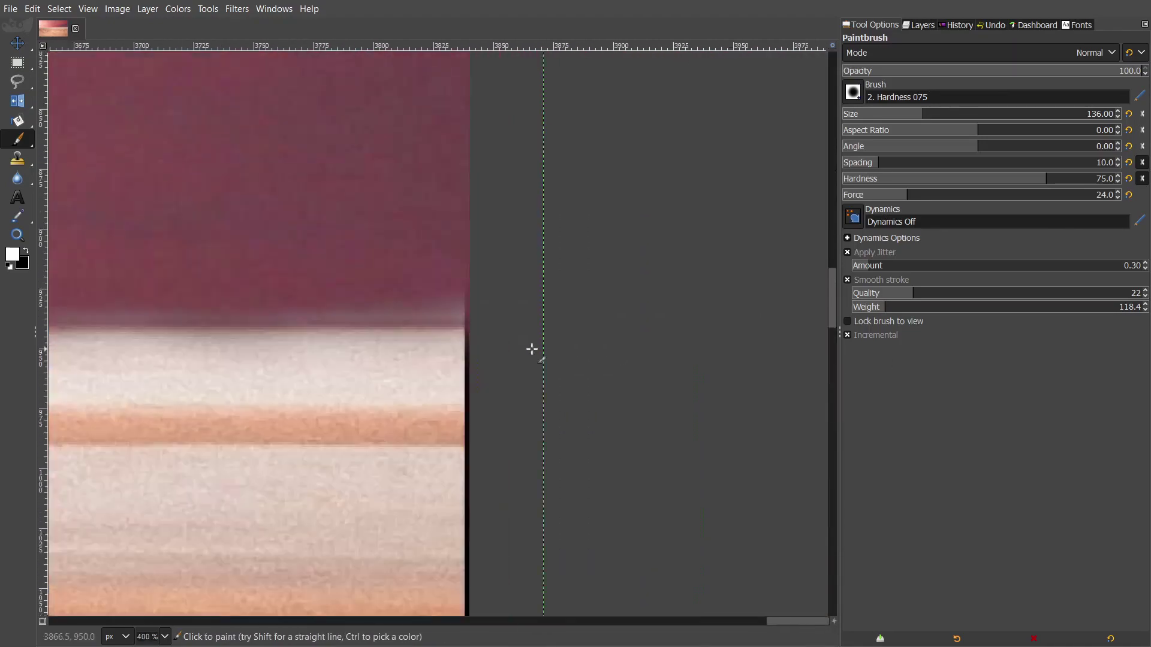
key(f)
scroll(252, 324, left, 10)
scroll(251, 324, left, 8)
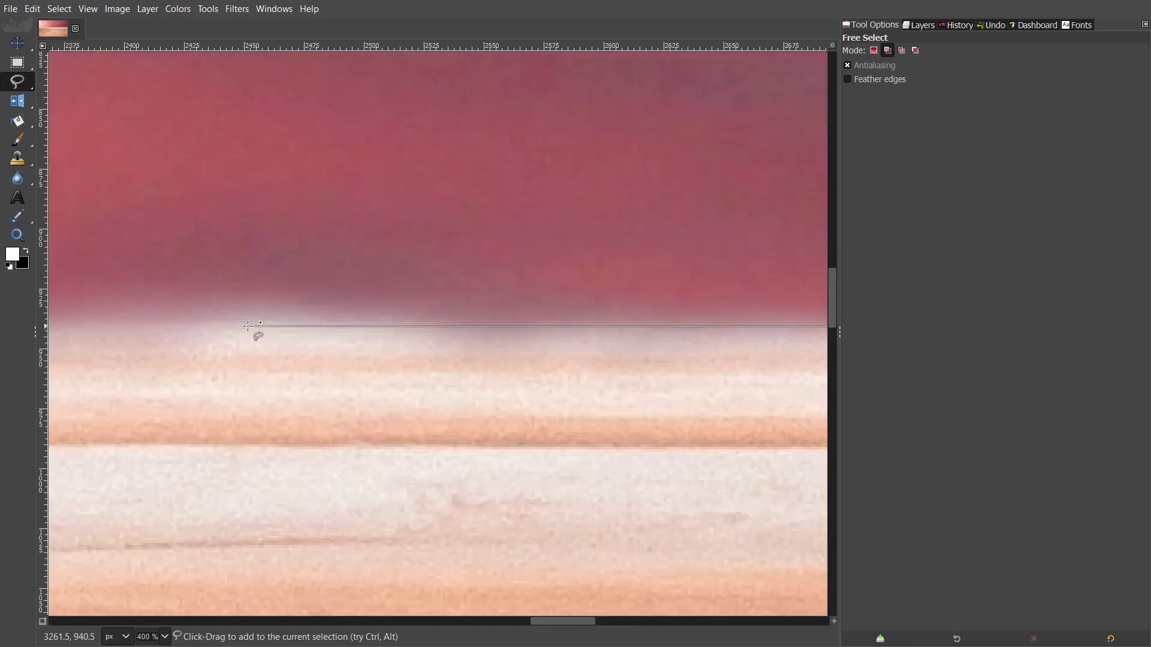
scroll(247, 326, left, 8)
scroll(248, 327, left, 7)
scroll(245, 328, left, 7)
scroll(240, 328, left, 6)
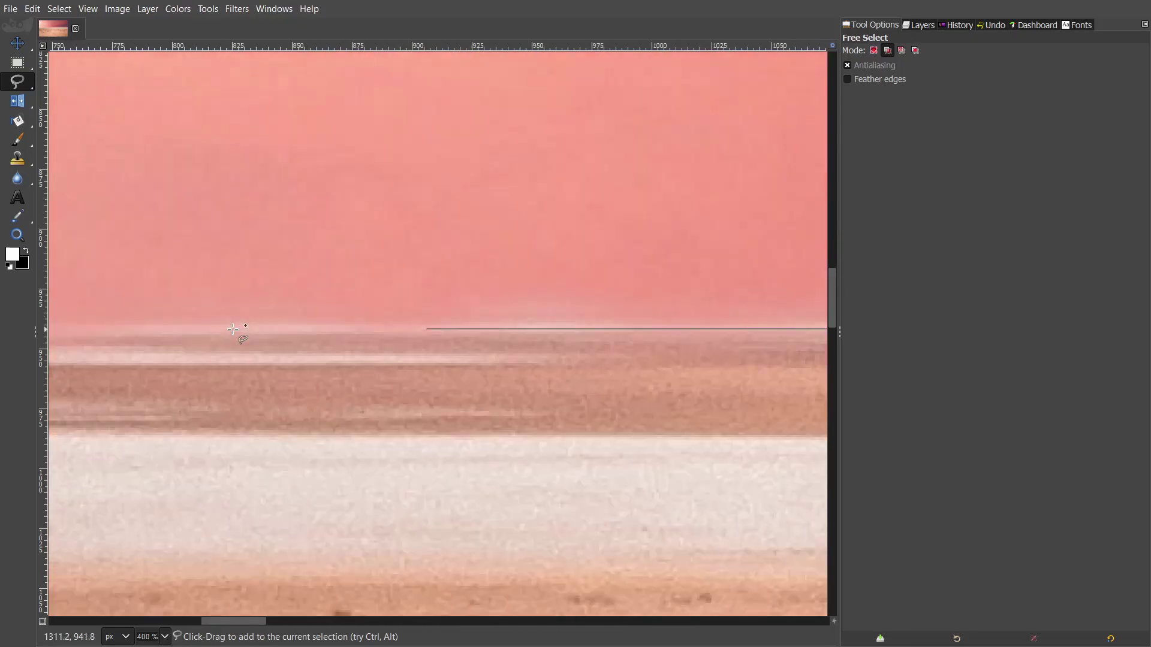
scroll(234, 328, left, 6)
ctrl+scroll(234, 330, down, 3)
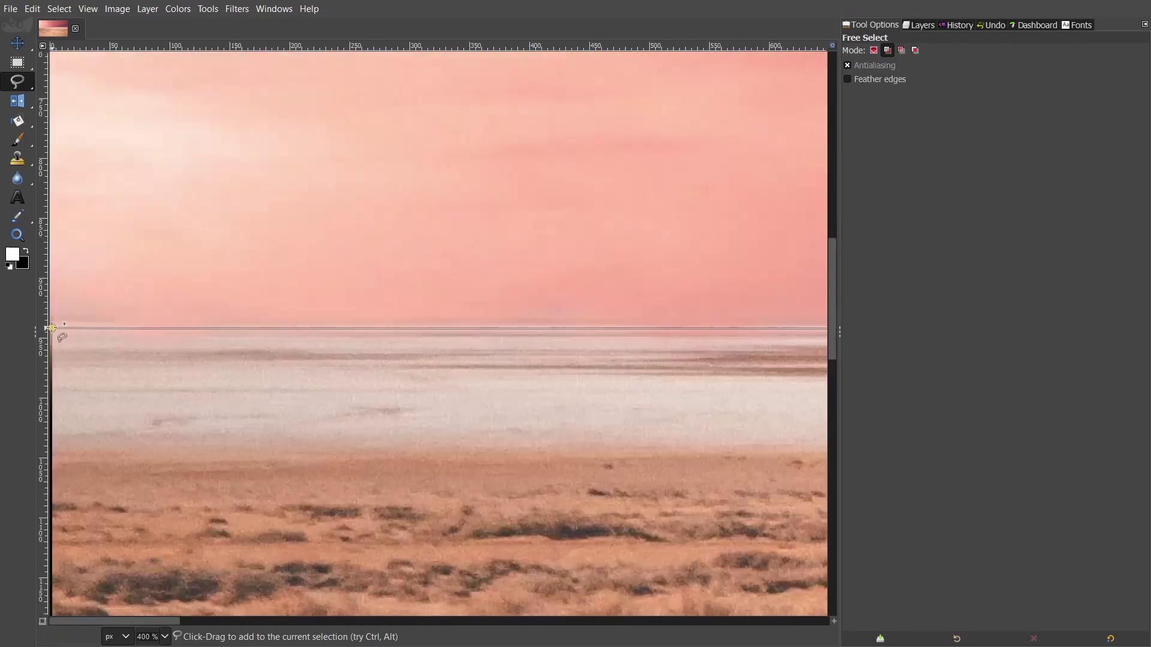
ctrl+scroll(198, 331, down, 4)
click(187, 331)
click(180, 482)
click(812, 460)
click(827, 332)
- Bucket-fill the selection on the sky mask and swap foreground and background colours
key(shift+b)
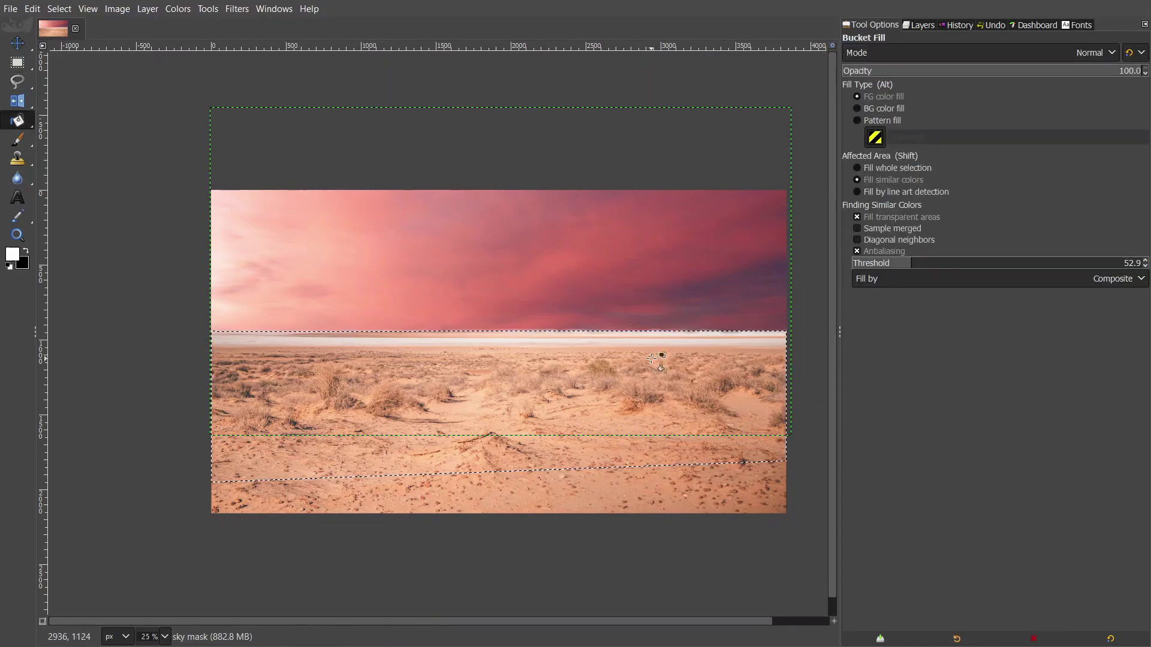
click(651, 359)
key(x)
key(n)
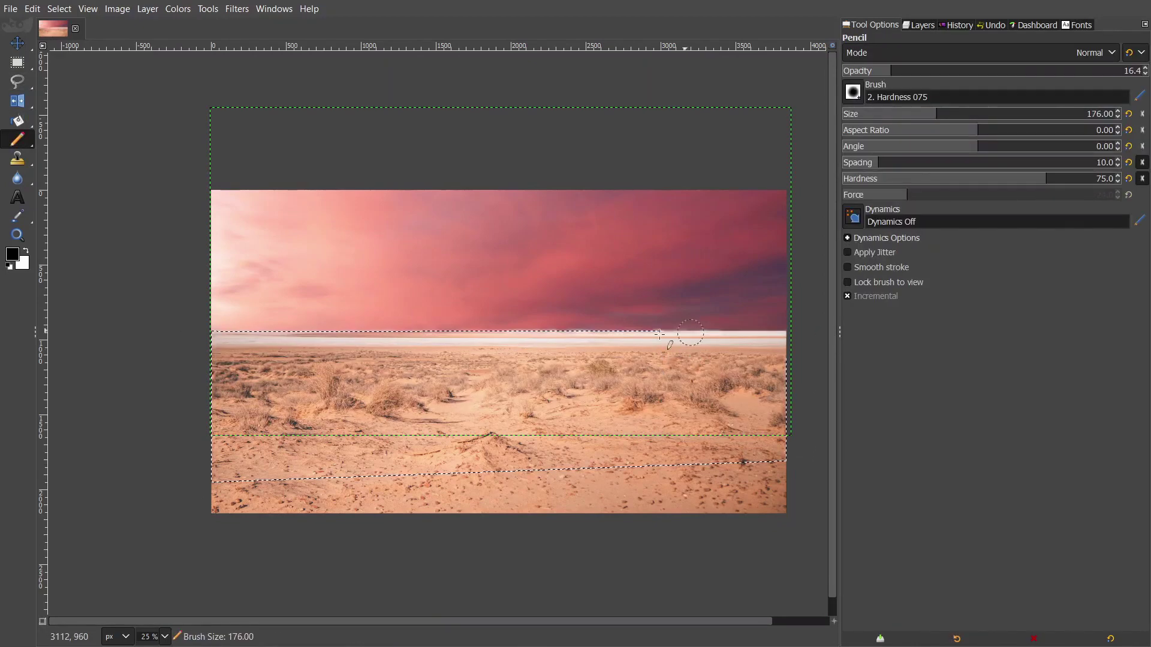
click(922, 24)
- Show the clouds layer and set its blend mode to Soft light
click(850, 100)
click(893, 102)
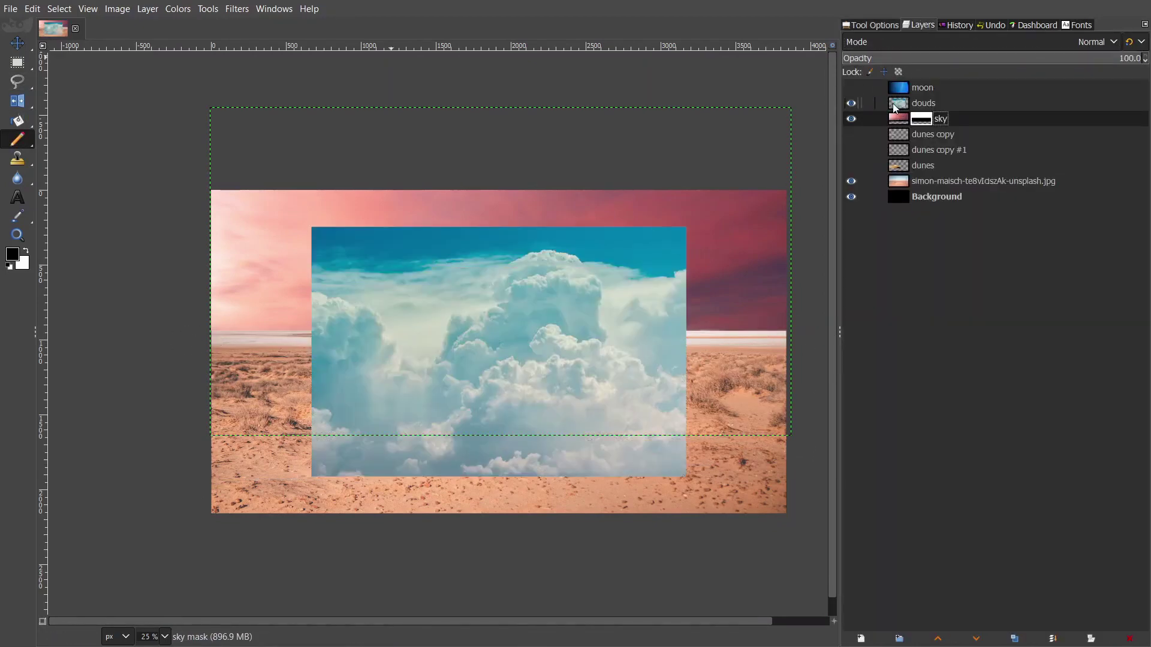
click(959, 41)
click(919, 347)
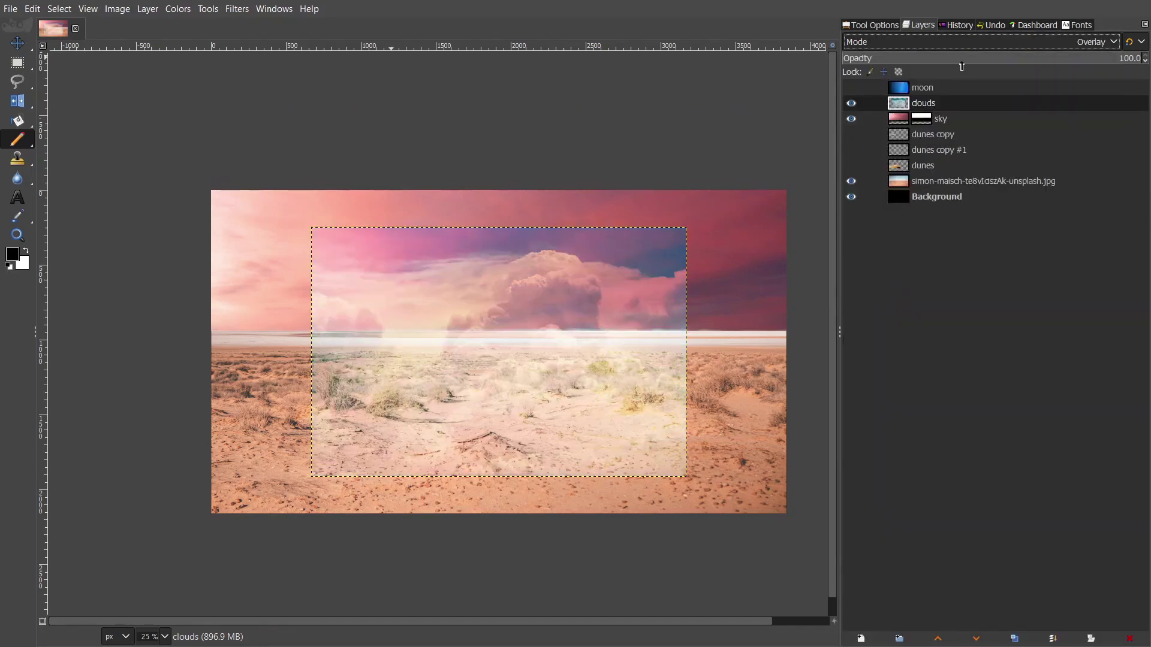
click(962, 41)
click(963, 362)
- Shrink, flip and move the clouds layer over the upper-left sky
key(m)
drag(563, 351, 637, 274)
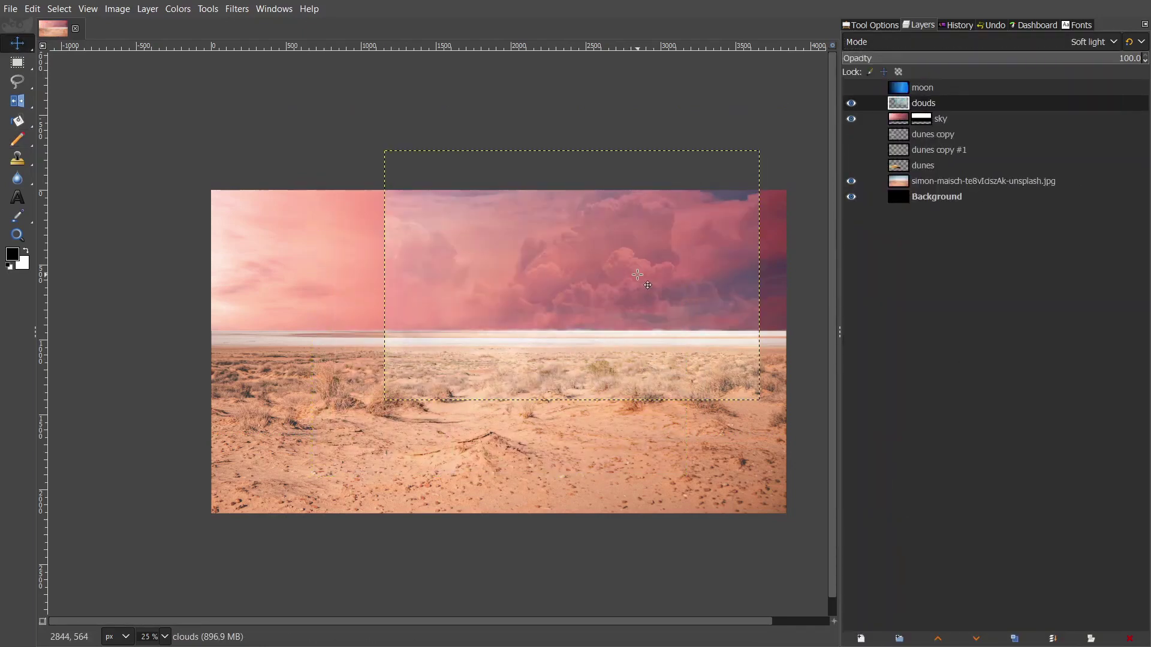
key(shift+s)
drag(575, 151, 586, 193)
click(789, 146)
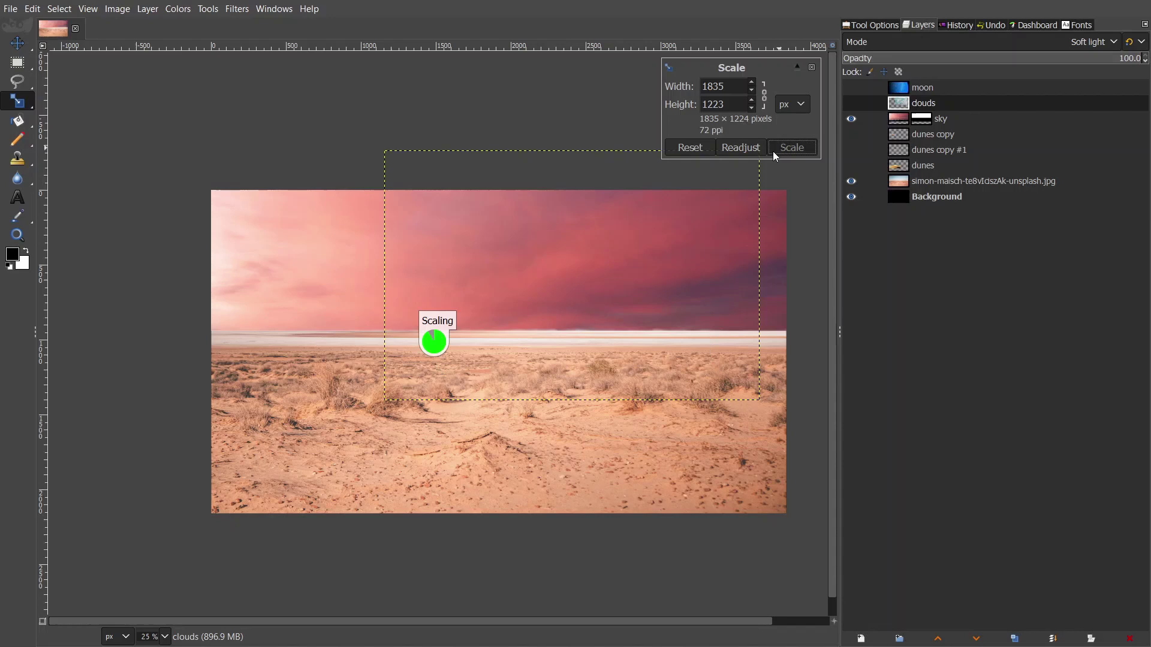
click(612, 252)
click(878, 25)
click(918, 25)
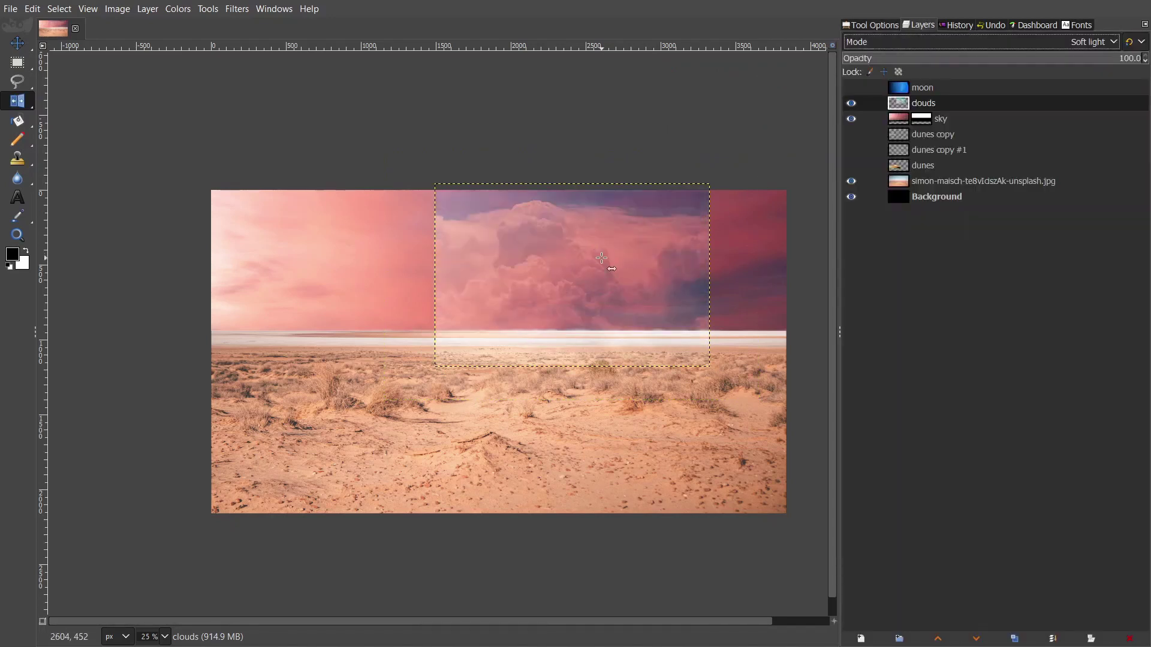
key(m)
drag(601, 258, 326, 266)
- Add a layer mask to the clouds layer and select the Hardness 050 paintbrush
right_click(894, 108)
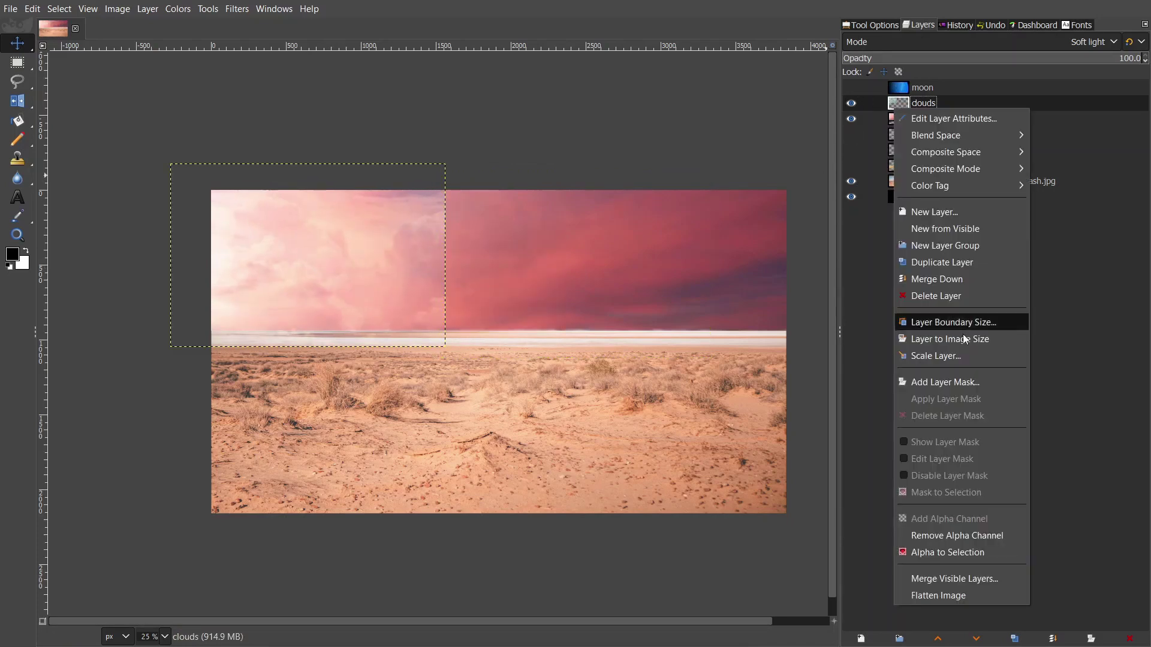
click(946, 382)
click(970, 492)
scroll(200, 287, up, 1)
key(p)
click(870, 25)
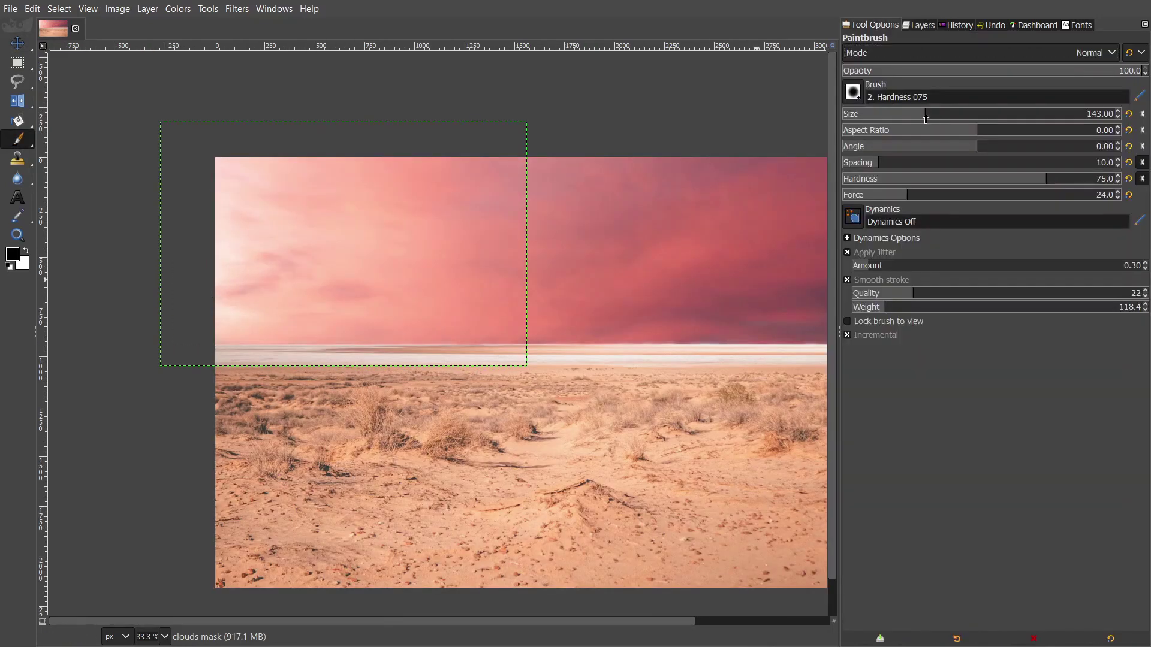
click(853, 92)
click(864, 115)
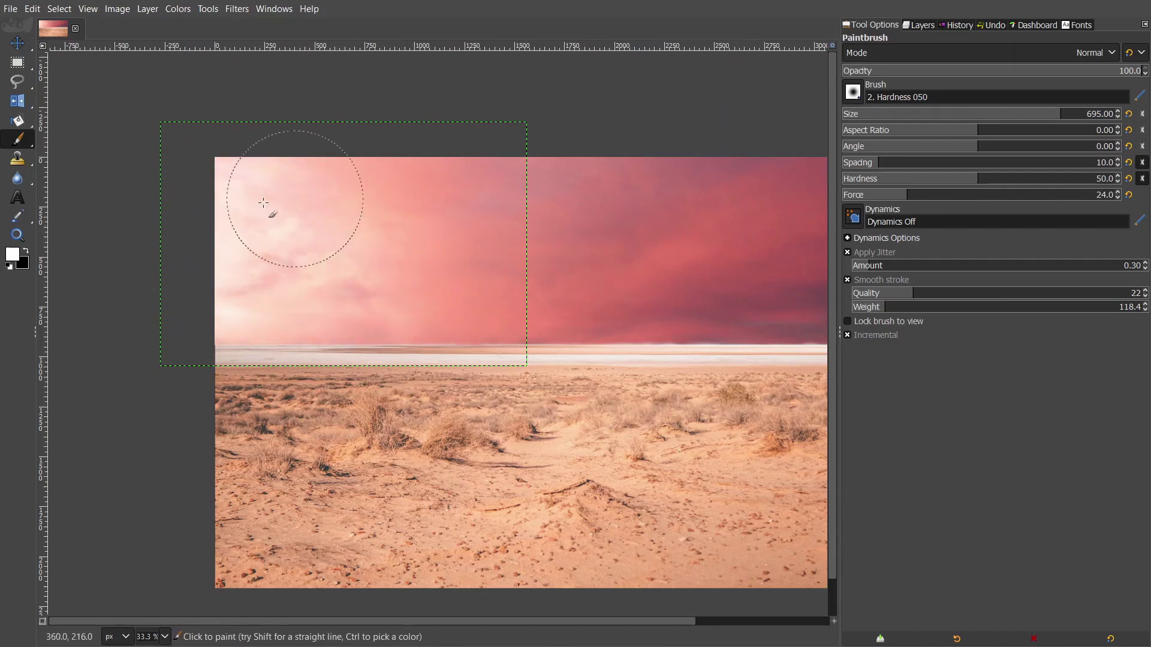
click(920, 25)
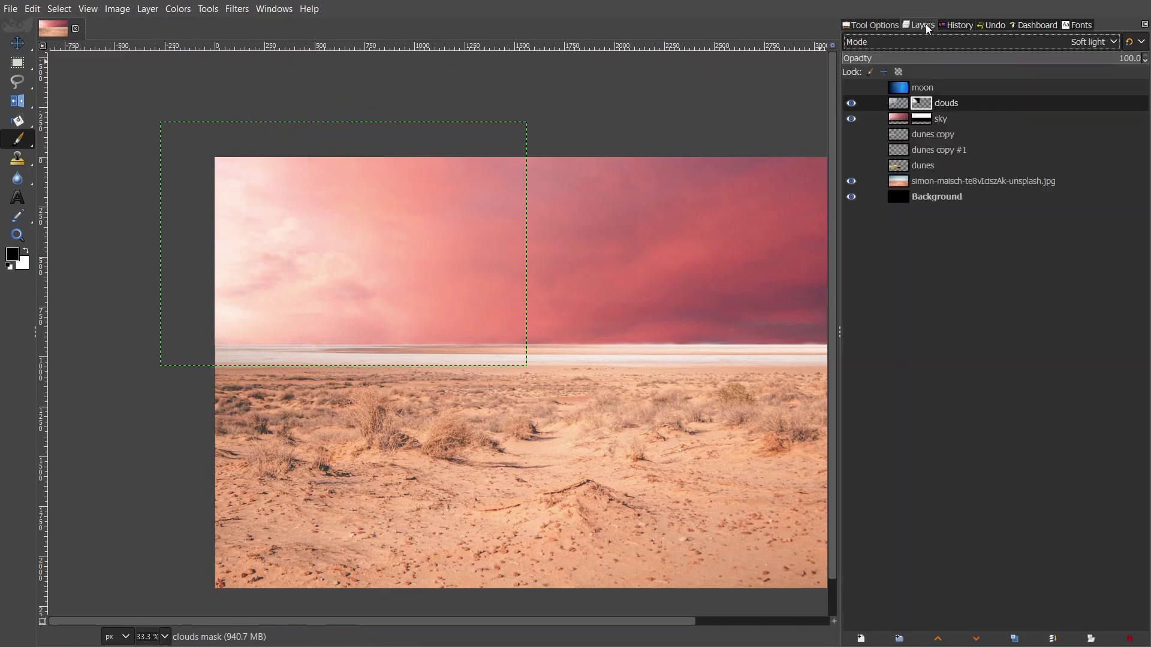
- Duplicate the clouds layer and reposition the clouds copy in the sky
right_click(898, 107)
click(926, 180)
key(m)
drag(247, 261, 532, 257)
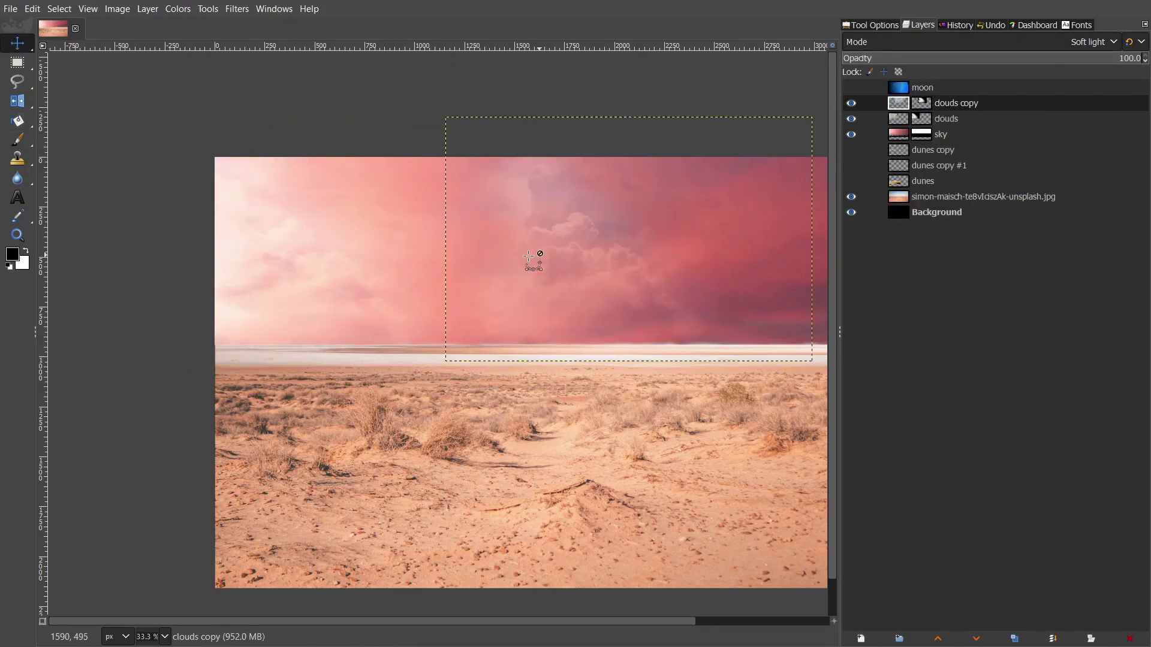
key(minus)
key(minus)
key(plus)
key(plus)
key(plus)
drag(652, 266, 325, 269)
- Paint the copy's mask white to reveal middle-sky clouds, then black to soften its edges
key(p)
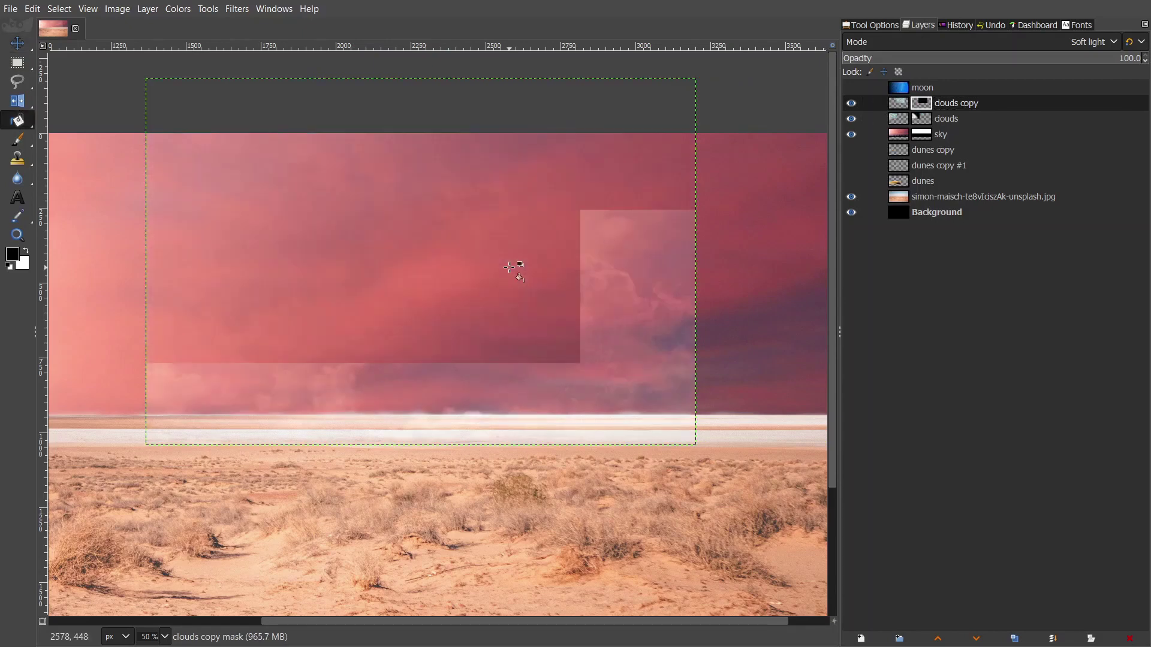
key(x)
mouse_move(424, 352)
mouse_down()
mouse_move(591, 244)
mouse_move(647, 341)
mouse_move(318, 275)
mouse_move(470, 218)
mouse_move(252, 357)
mouse_up()
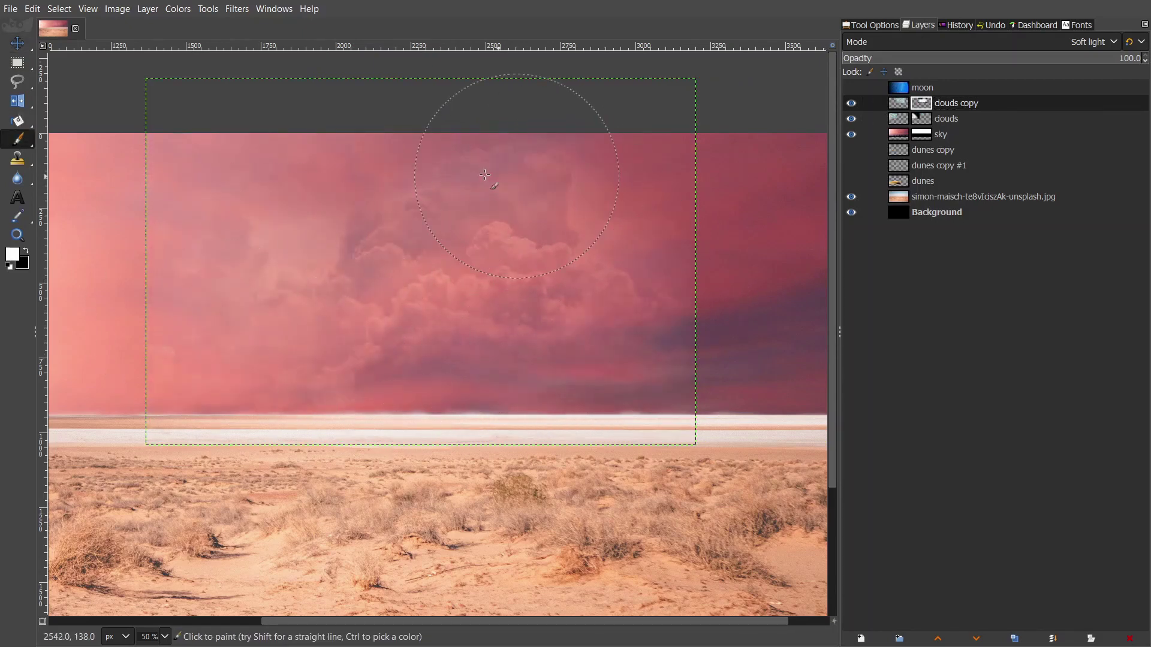
key(x)
scroll(624, 172, up, 1)
scroll(572, 478, left, 4)
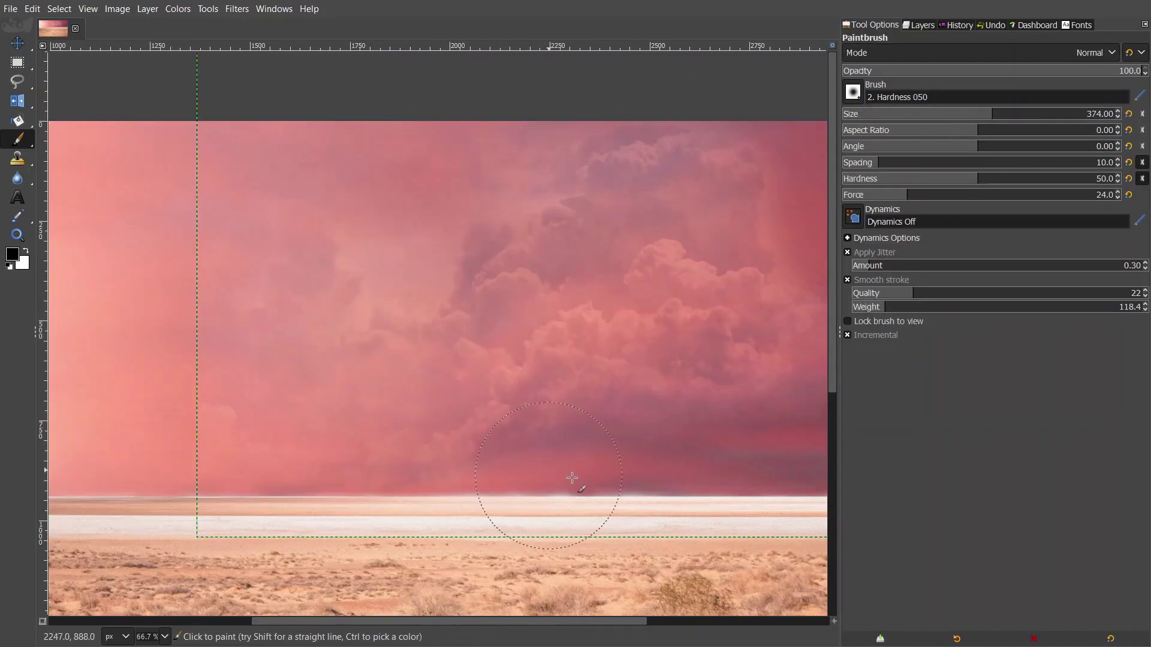
drag(321, 376, 343, 195)
drag(394, 228, 329, 398)
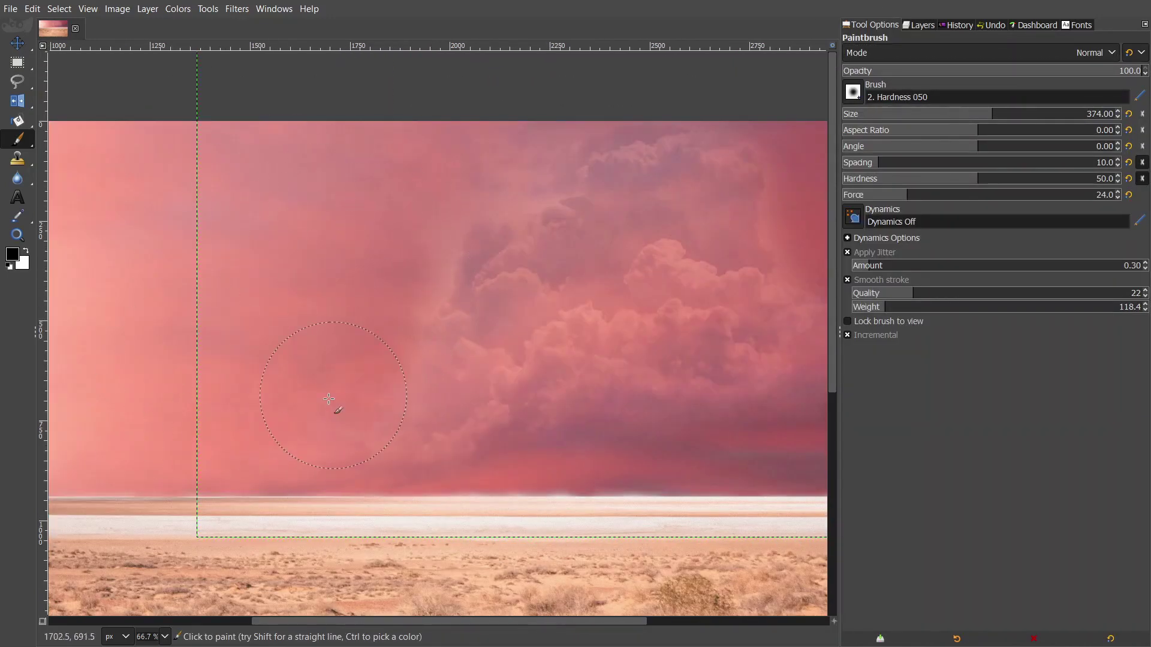
scroll(598, 219, right, 3)
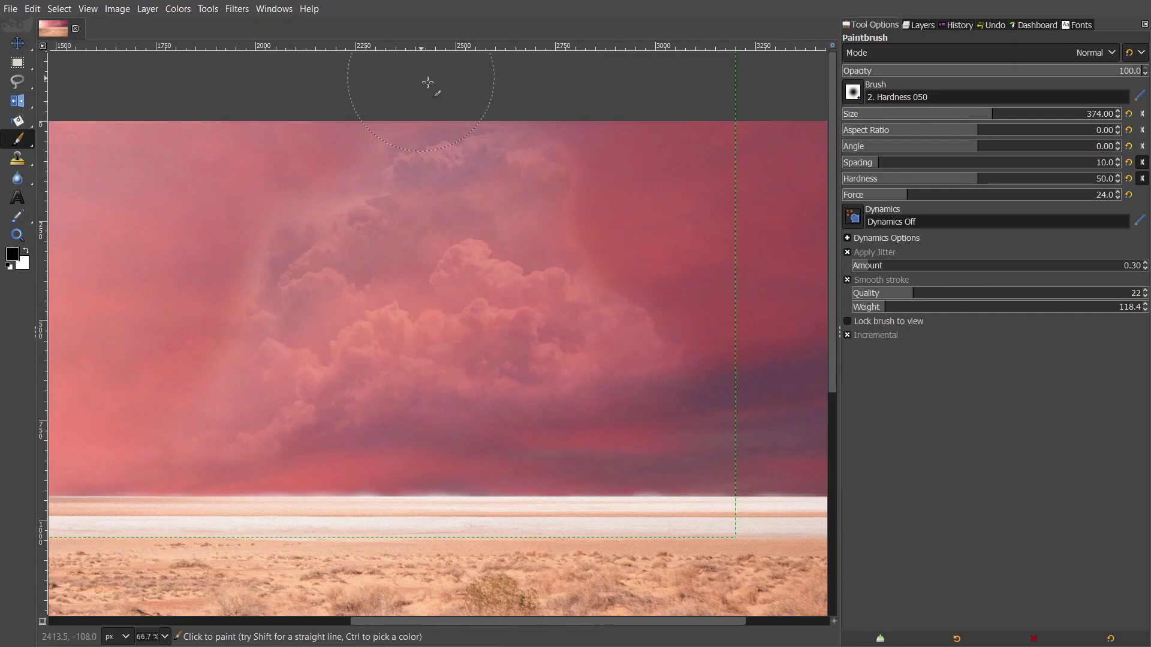
key(bracketleft)
key(bracketleft)
key(bracketleft)
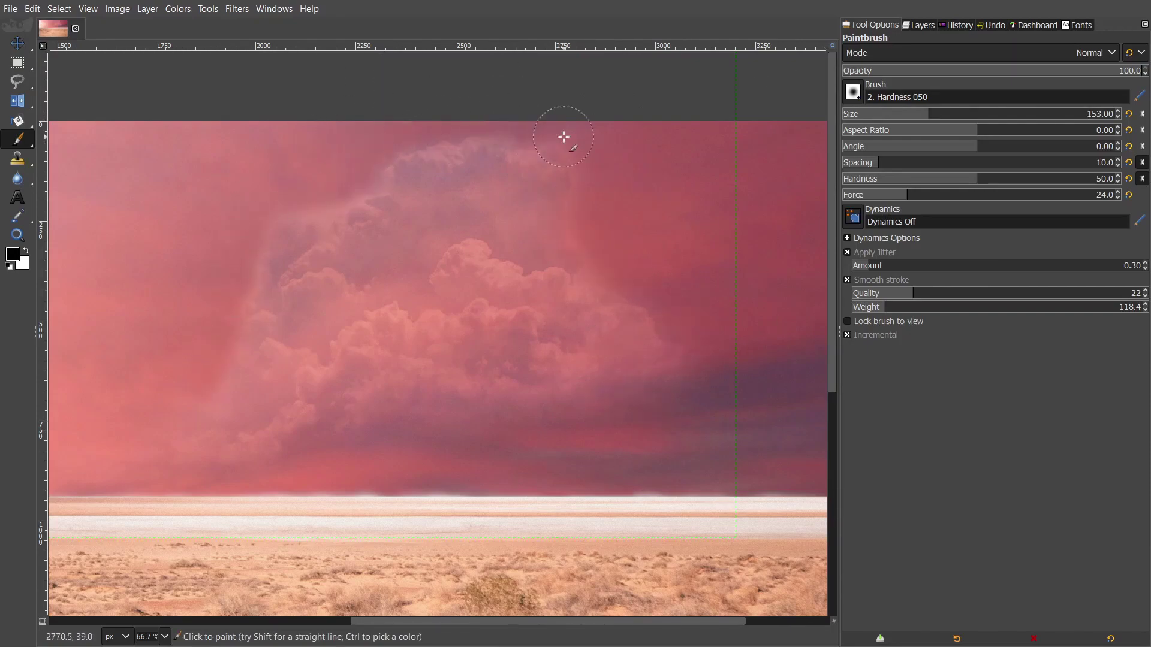
key(minus)
key(minus)
click(919, 24)
- Adjust the clouds copy opacity and shift its hue with Hue-Saturation
drag(989, 59, 974, 69)
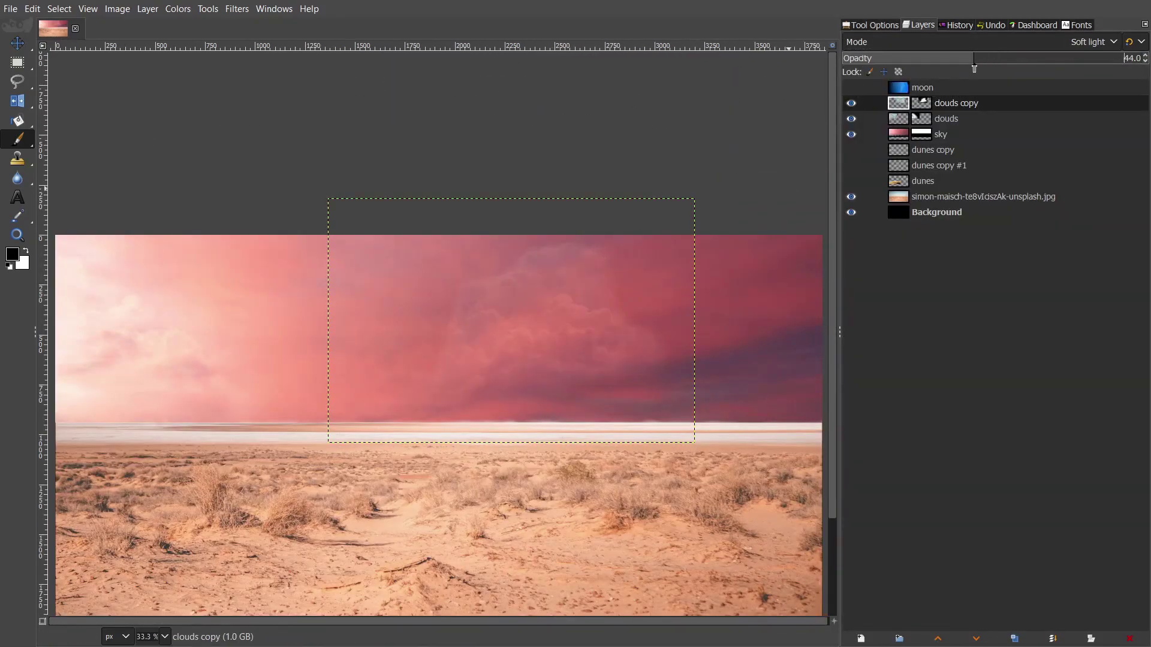
click(170, 7)
click(203, 76)
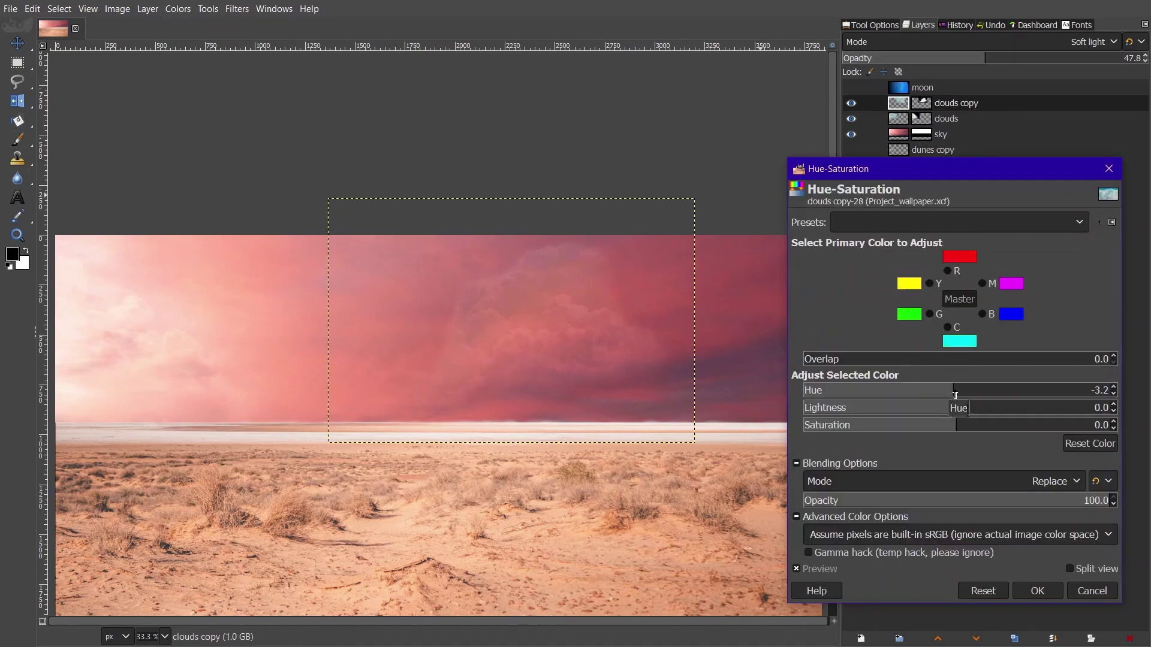
drag(955, 395, 878, 393)
drag(815, 399, 851, 399)
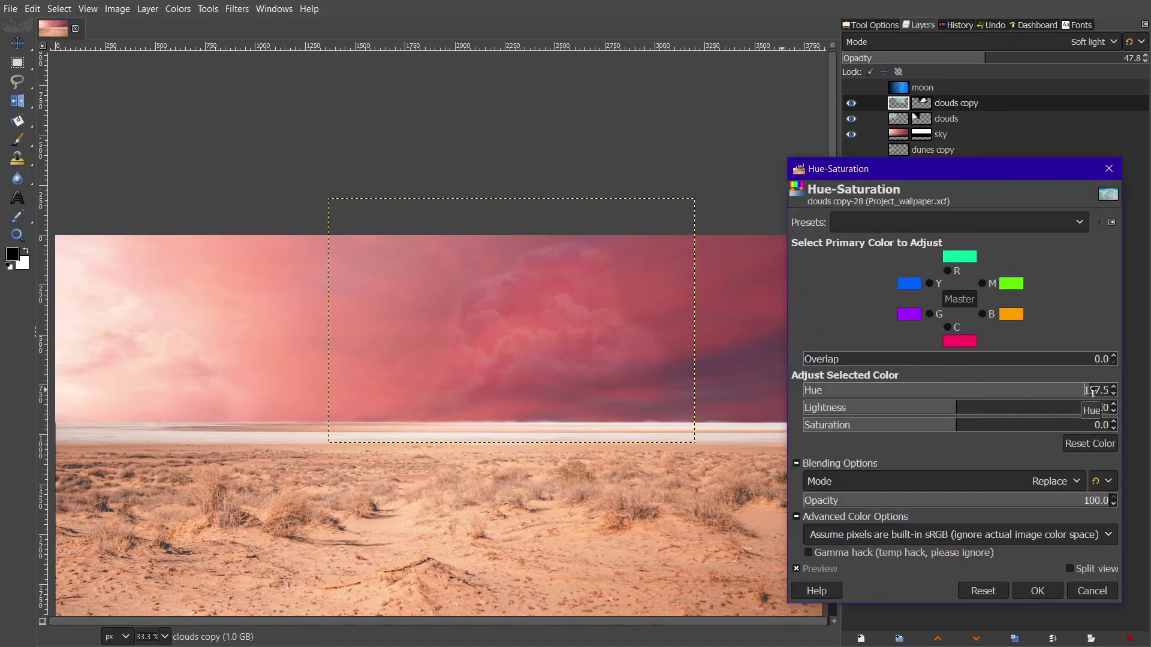
key(Return)
click(871, 60)
drag(871, 69, 906, 65)
- Delete the clouds copy, show and link the dune copies, and hide clouds and sky
ctrl+scroll(564, 259, up, 2)
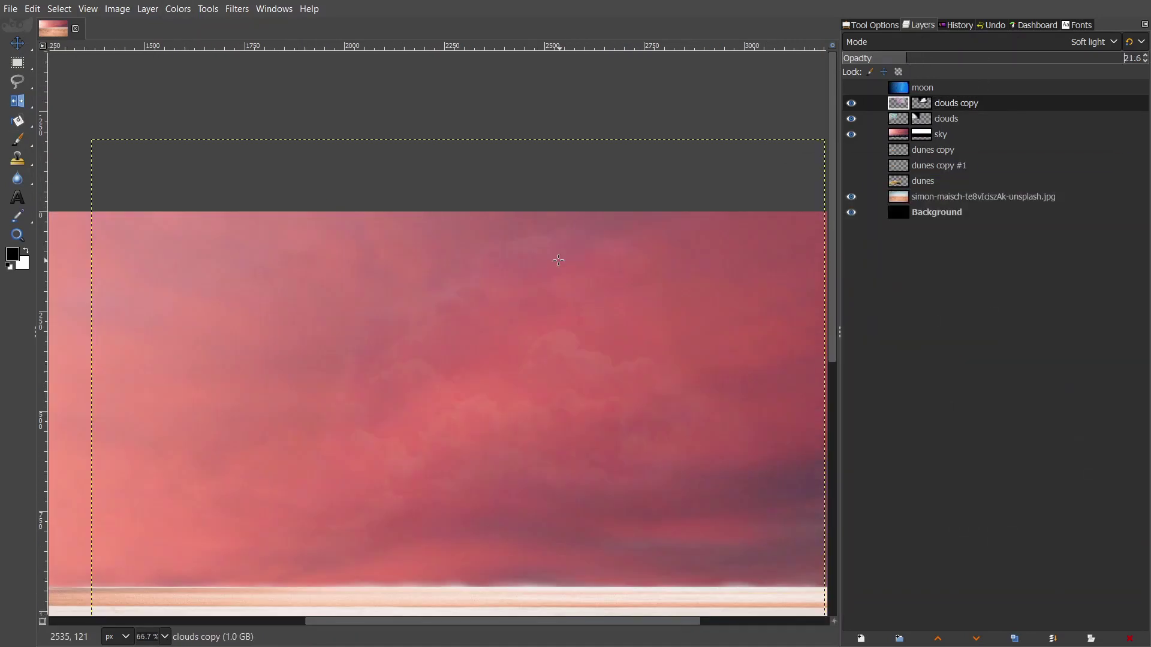
key(shift+ctrl+j)
click(910, 212)
click(953, 103)
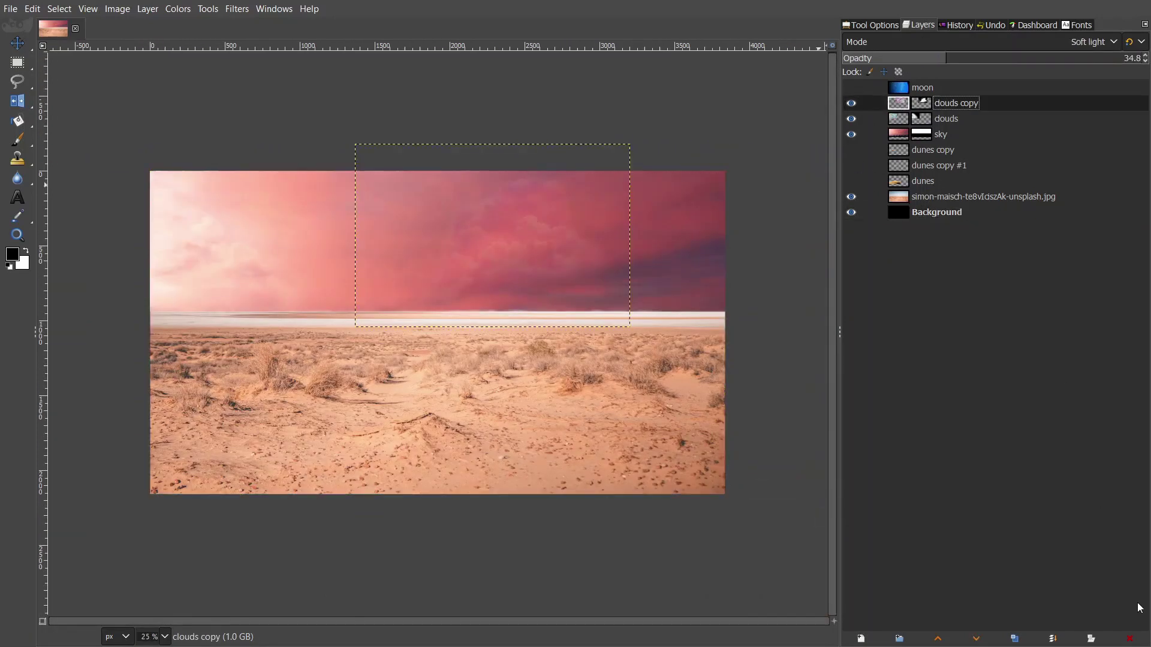
click(1130, 639)
click(851, 134)
click(932, 134)
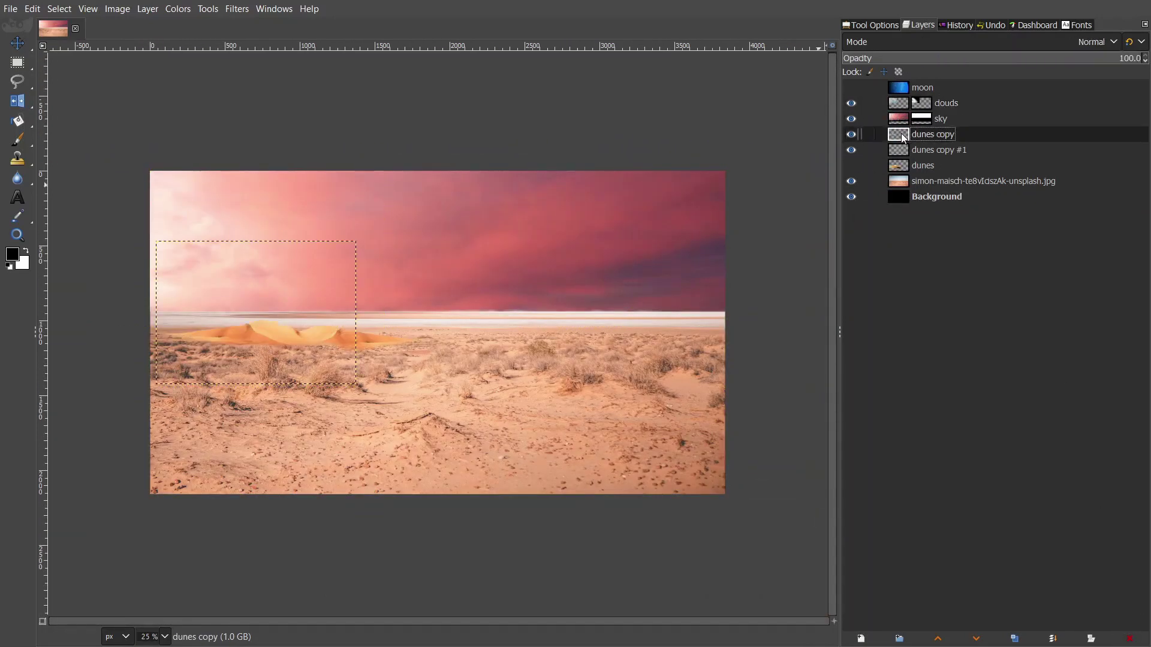
click(851, 103)
- Duplicate dunes copy and dunes copy #1 into #2 and #3, hiding the originals
click(851, 118)
key(shift+ctrl+d)
right_click(906, 165)
click(938, 157)
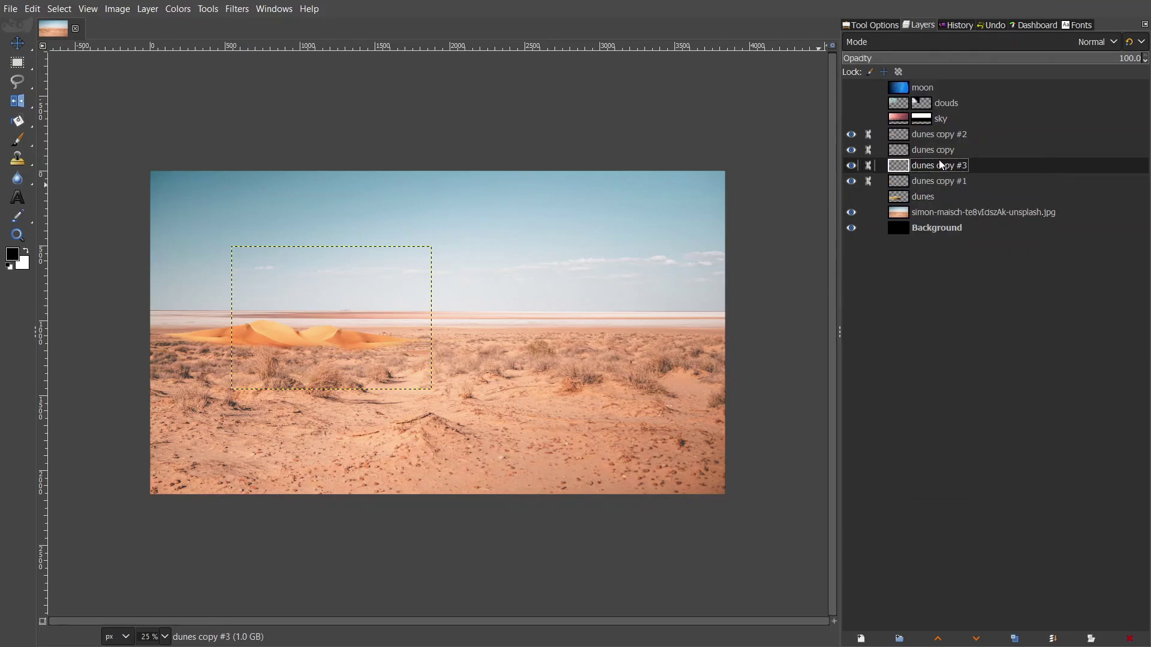
drag(883, 162, 883, 150)
drag(851, 165, 850, 184)
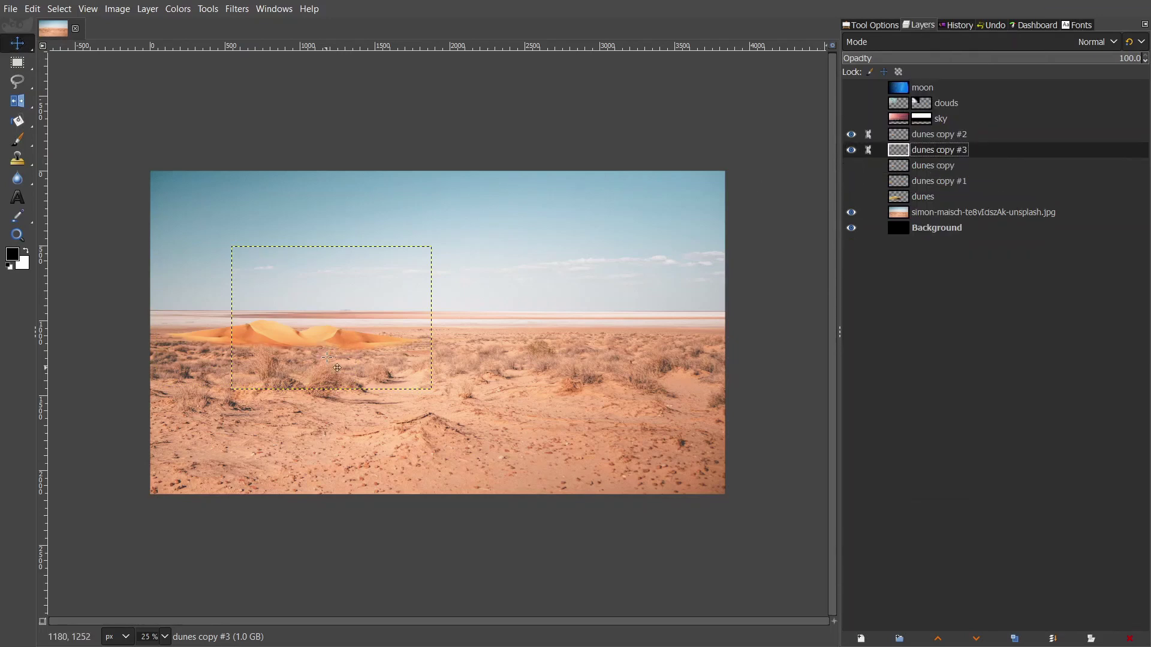
- Scale the dune copy smaller and move it to the right side
drag(327, 358, 640, 359)
key(shift+s)
click(640, 359)
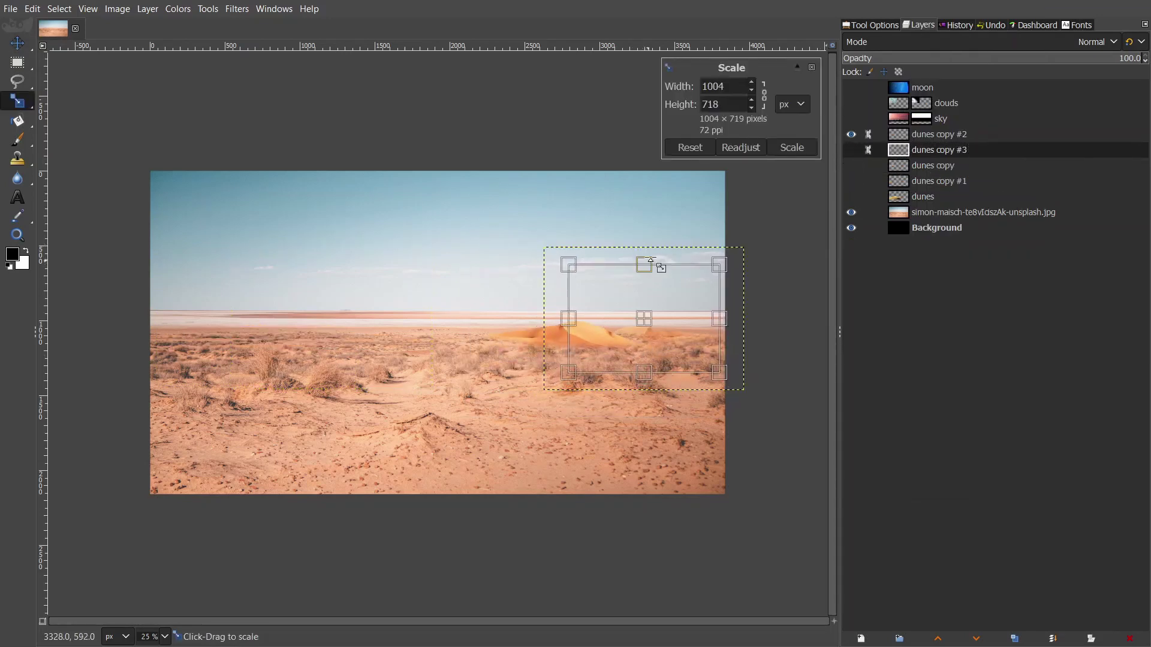
click(792, 148)
key(m)
drag(617, 306, 628, 348)
scroll(629, 347, up, 3)
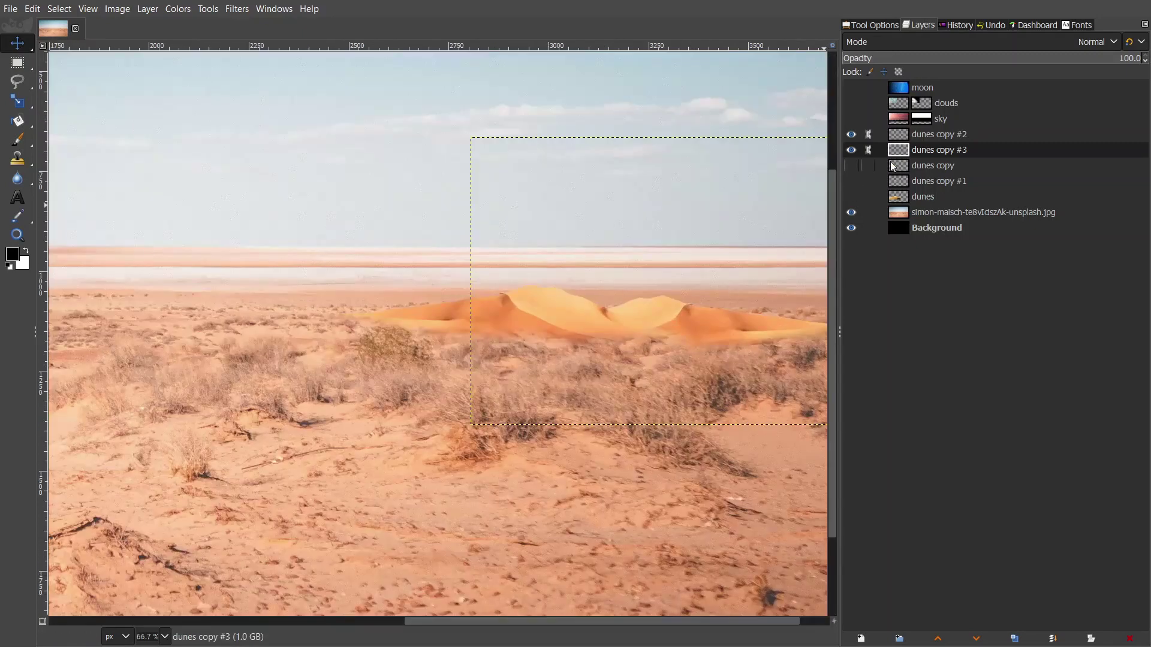
- Add white masks to dunes copy #3 and #2, then merge #2 down into #3
right_click(935, 150)
click(944, 409)
click(950, 383)
right_click(935, 134)
click(944, 409)
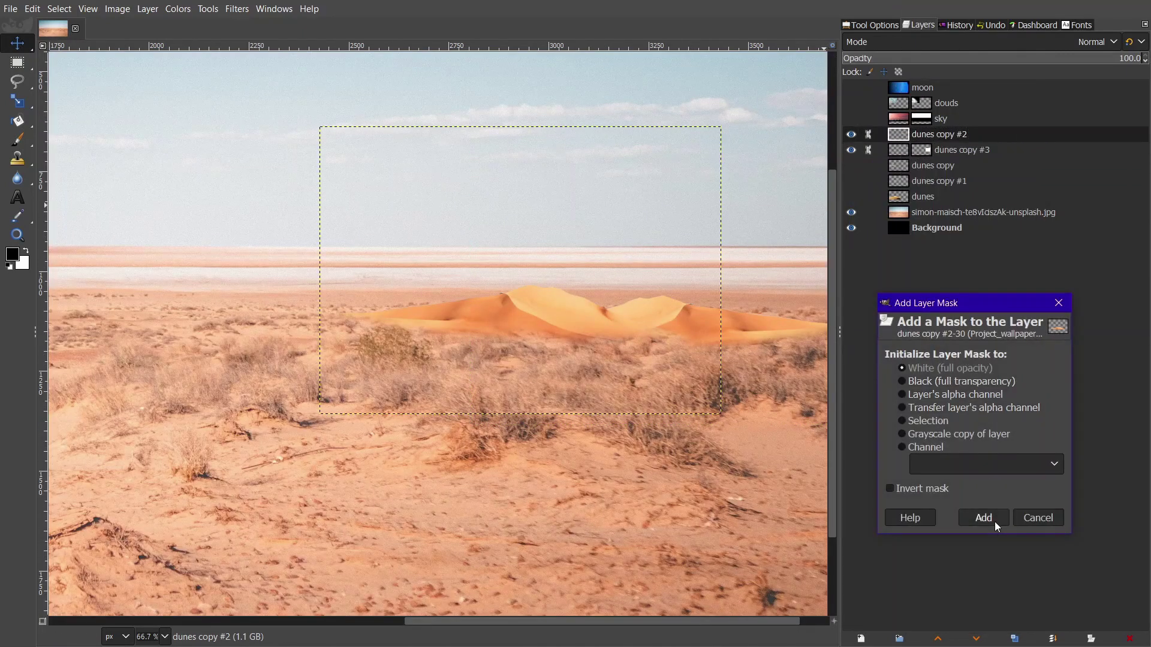
click(994, 521)
right_click(935, 135)
click(945, 297)
- Add a fresh mask to dunes copy #3 and paint it to blend the dune base into the scrub
right_click(935, 134)
click(944, 409)
click(994, 519)
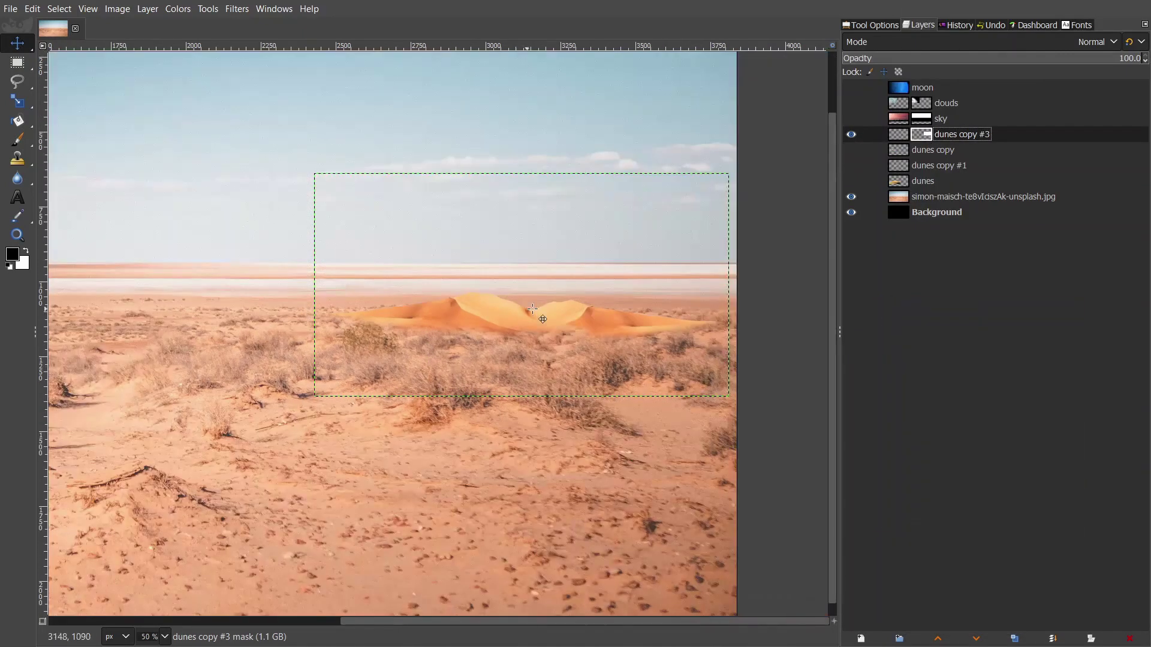
scroll(532, 309, up, 2)
key(p)
drag(255, 317, 277, 373)
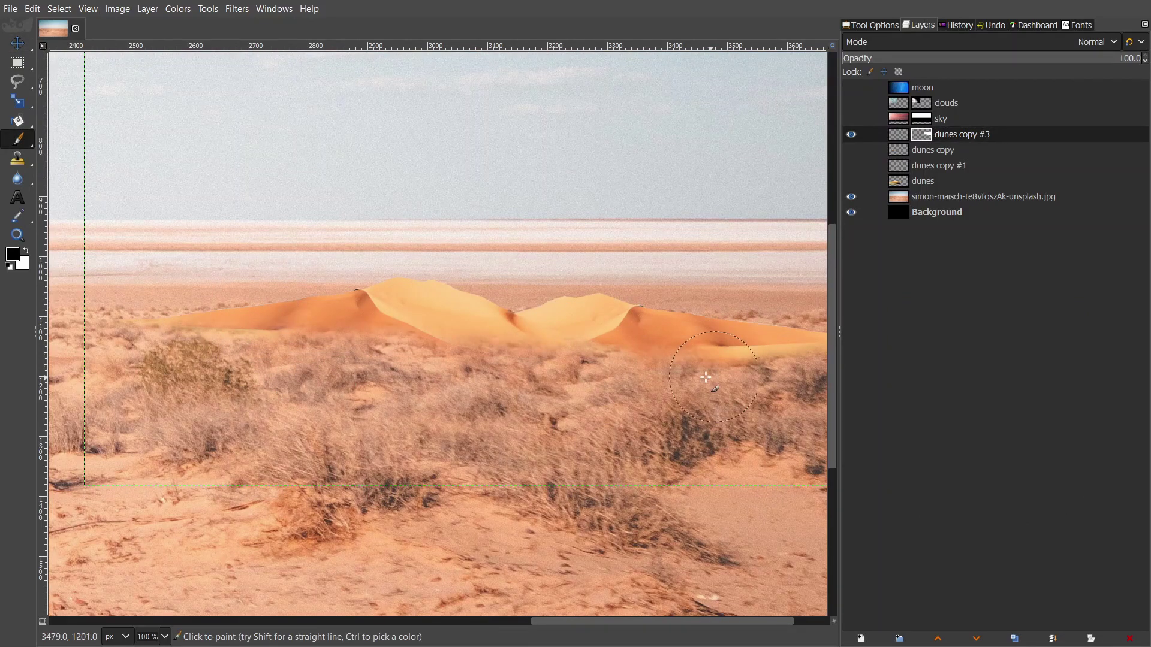
scroll(706, 377, right, 3)
scroll(359, 351, down, 2)
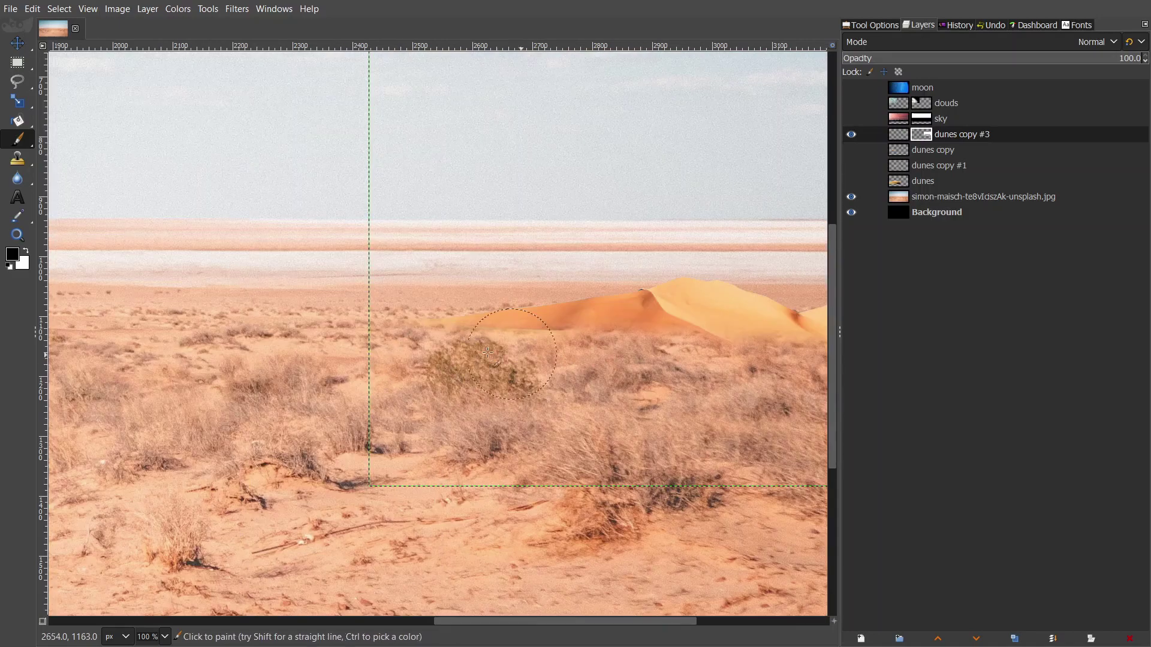
scroll(431, 341, down, 2)
- Merge dunes copy down into dunes copy #1 and show the clouds, sky and moon layers
right_click(902, 150)
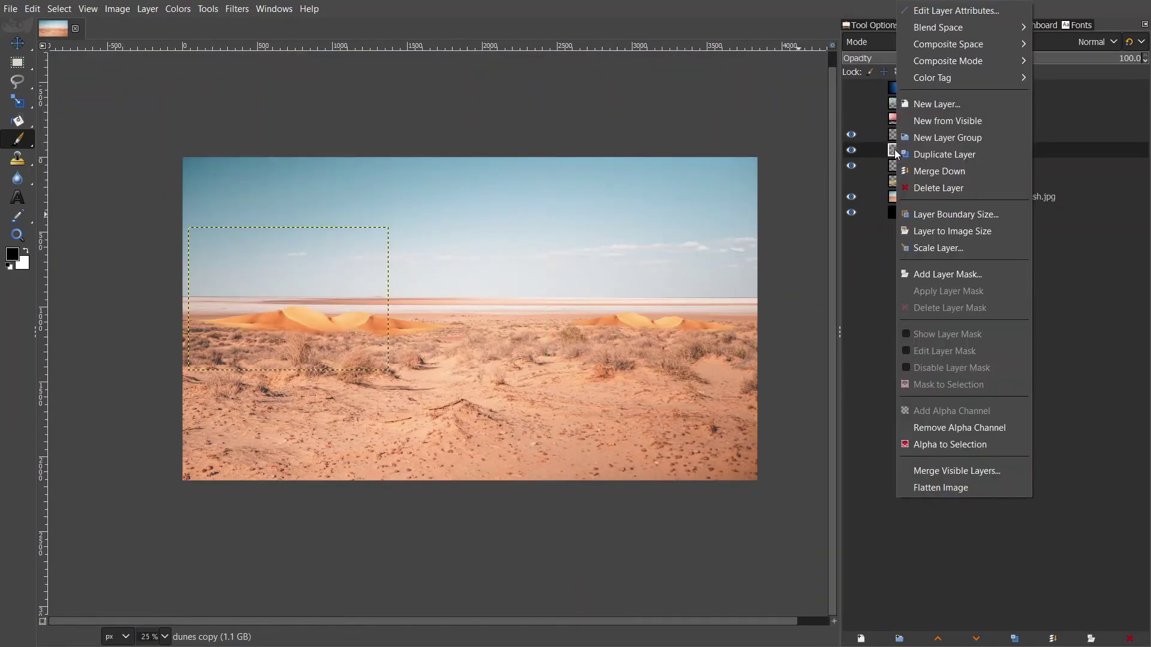
click(941, 172)
scroll(722, 200, up, 1)
click(898, 200)
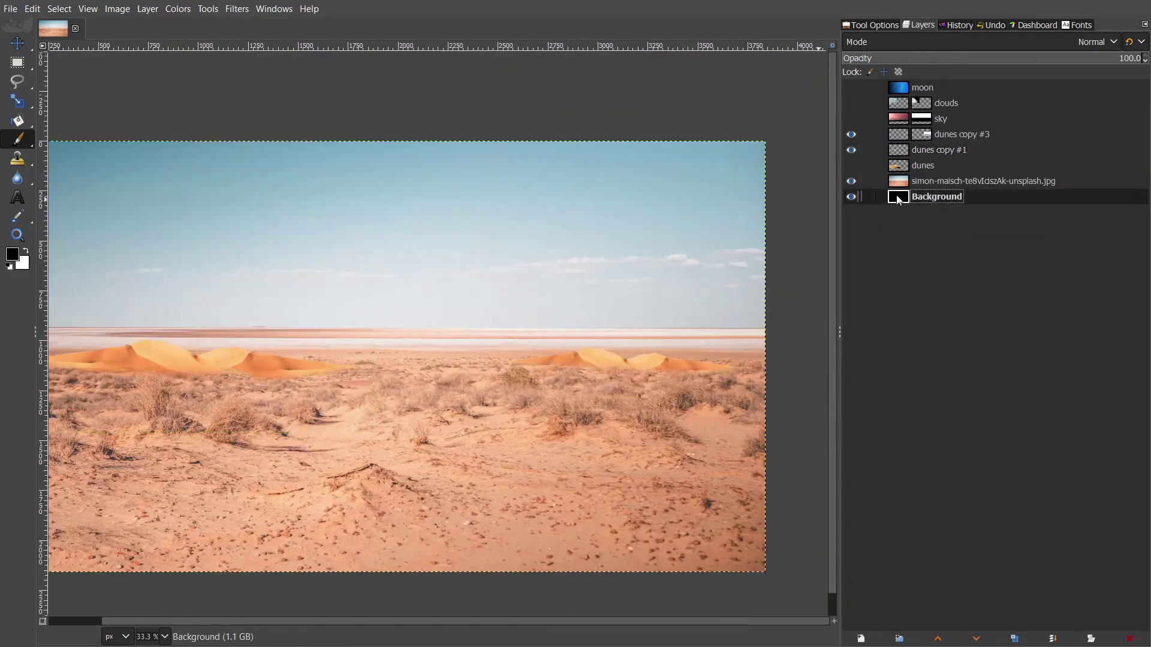
click(851, 103)
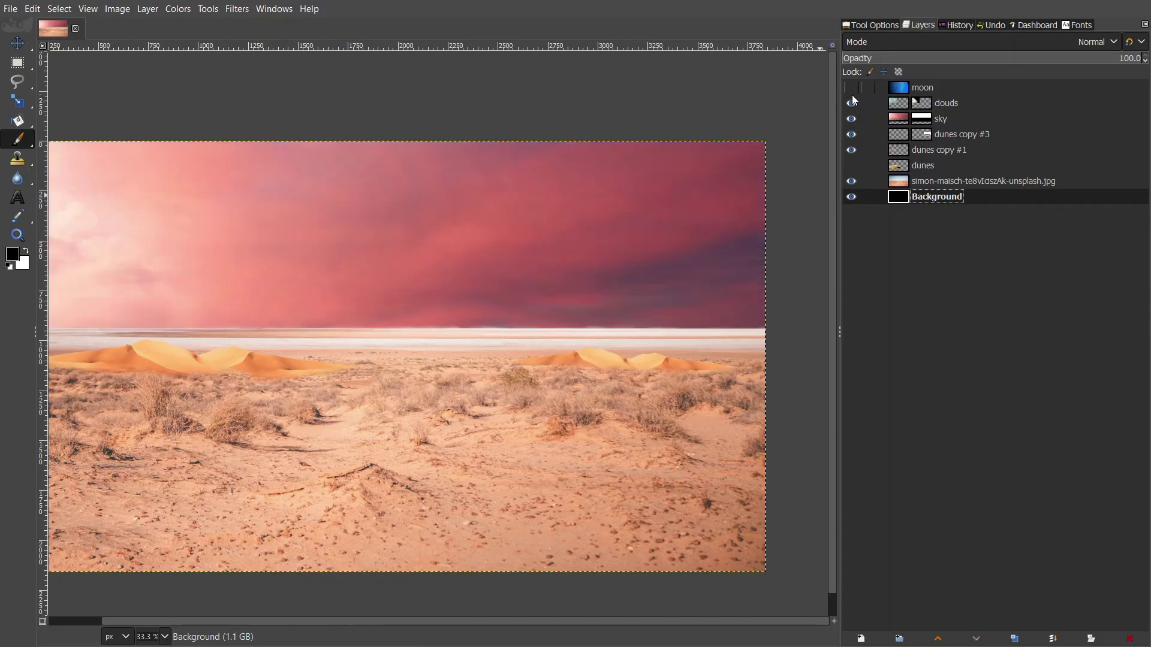
click(851, 87)
- Hide the Background and scale the moon to about 2615 px, placed up and right
click(851, 196)
key(minus)
key(minus)
key(minus)
key(shift+s)
click(481, 185)
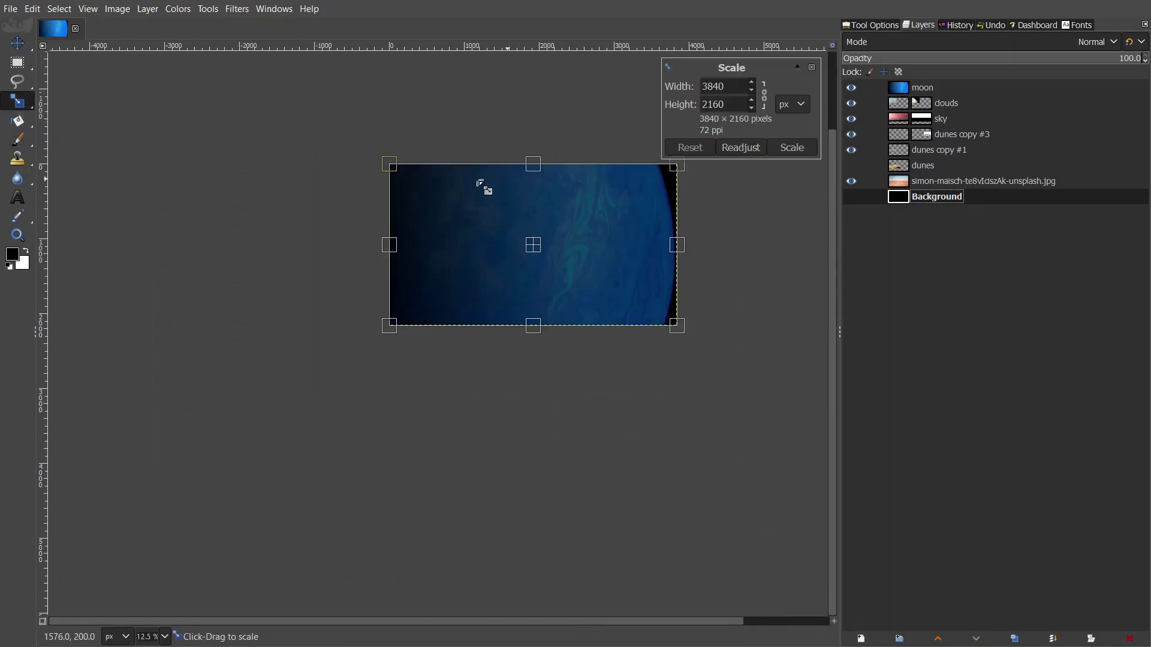
click(488, 197)
click(498, 211)
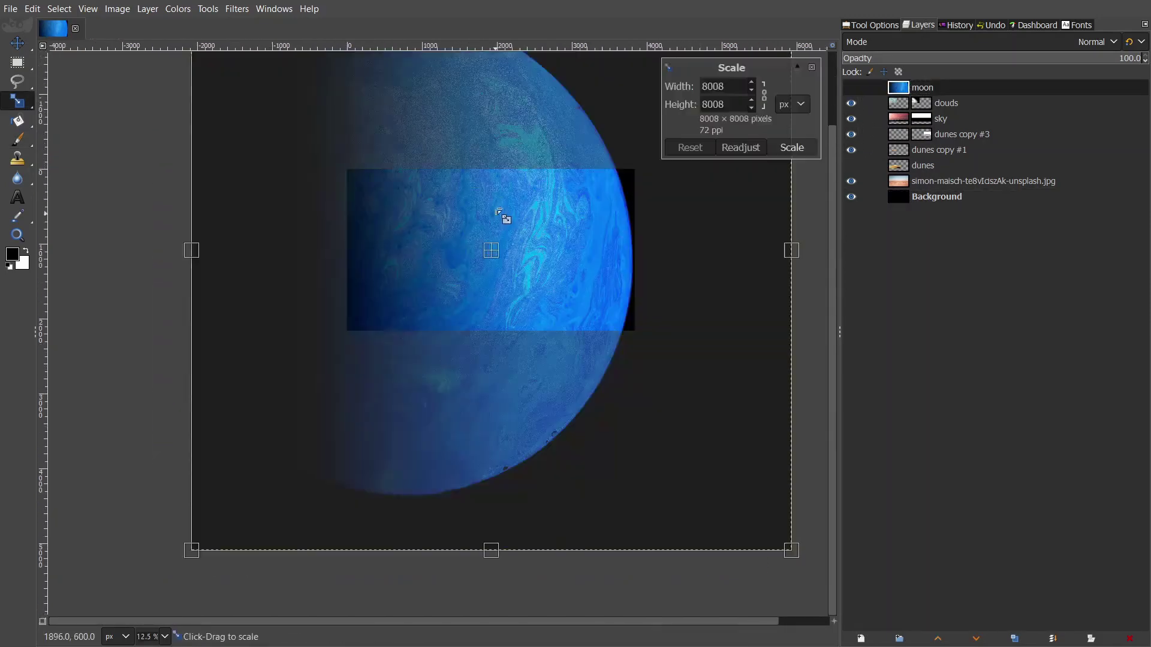
mouse_move(353, 256)
mouse_down()
mouse_move(365, 259)
mouse_move(339, 258)
mouse_move(395, 254)
mouse_up()
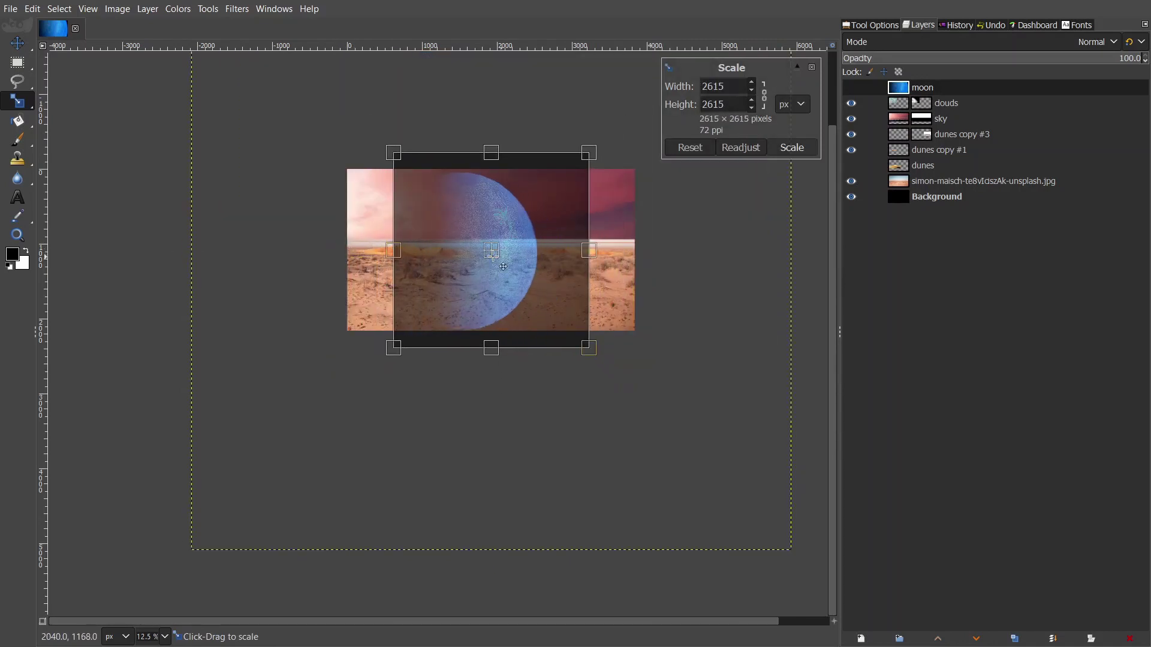
drag(502, 265, 592, 203)
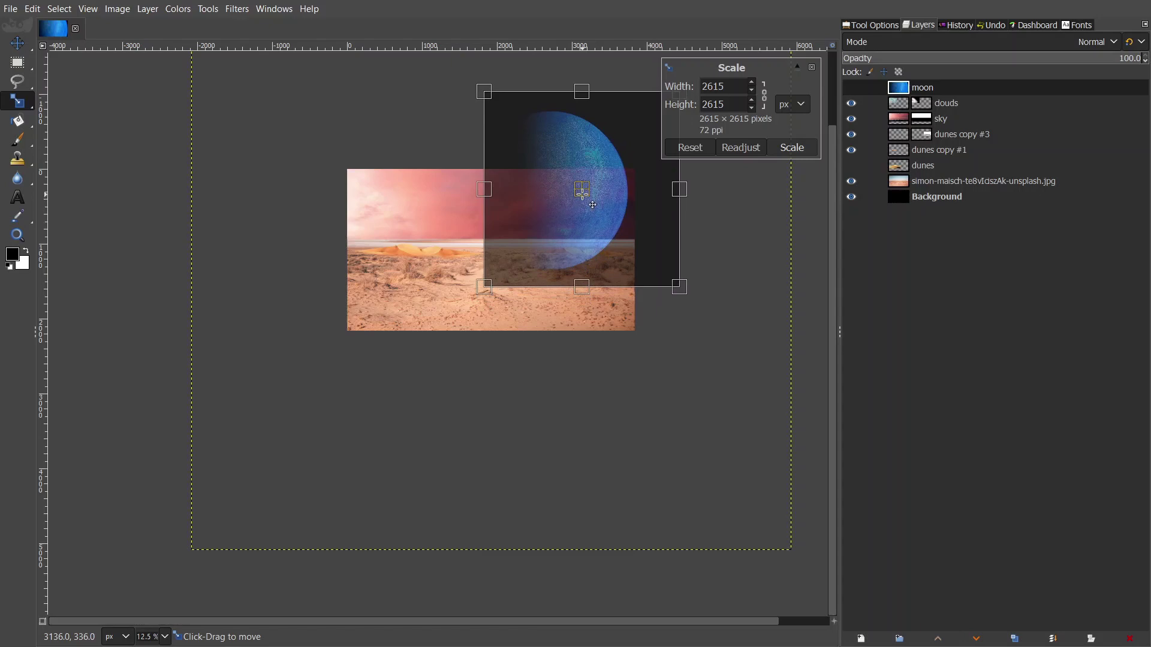
key(Return)
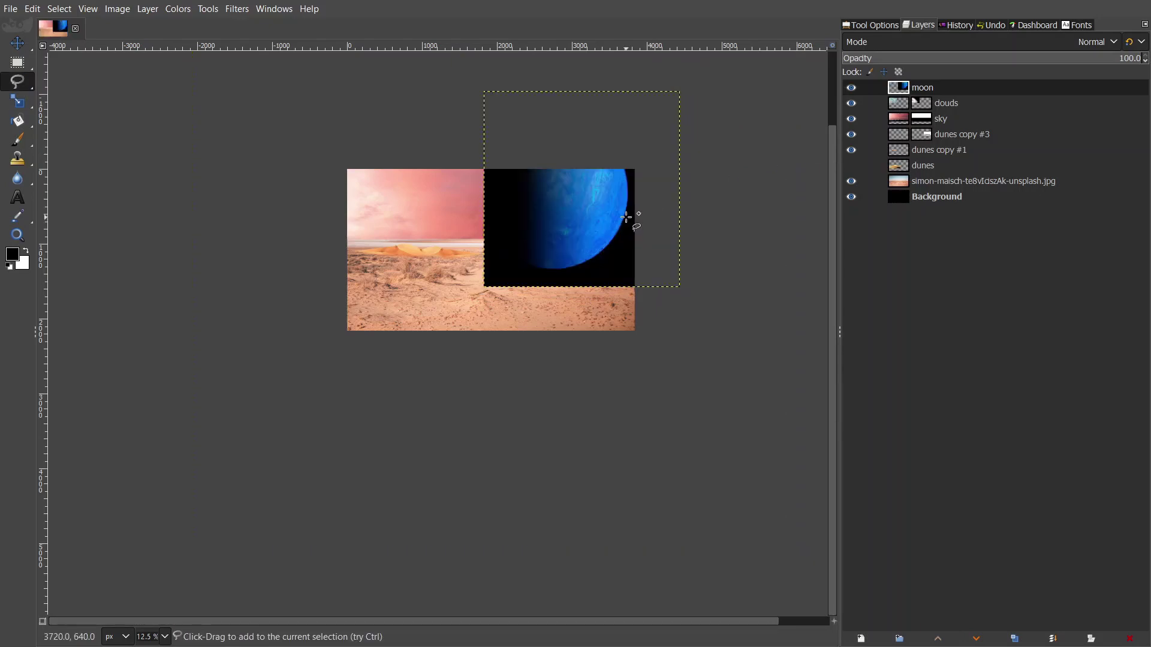
- Add a white layer mask to the moon layer
key(shift+s)
scroll(618, 236, up, 2)
scroll(566, 242, up, 1)
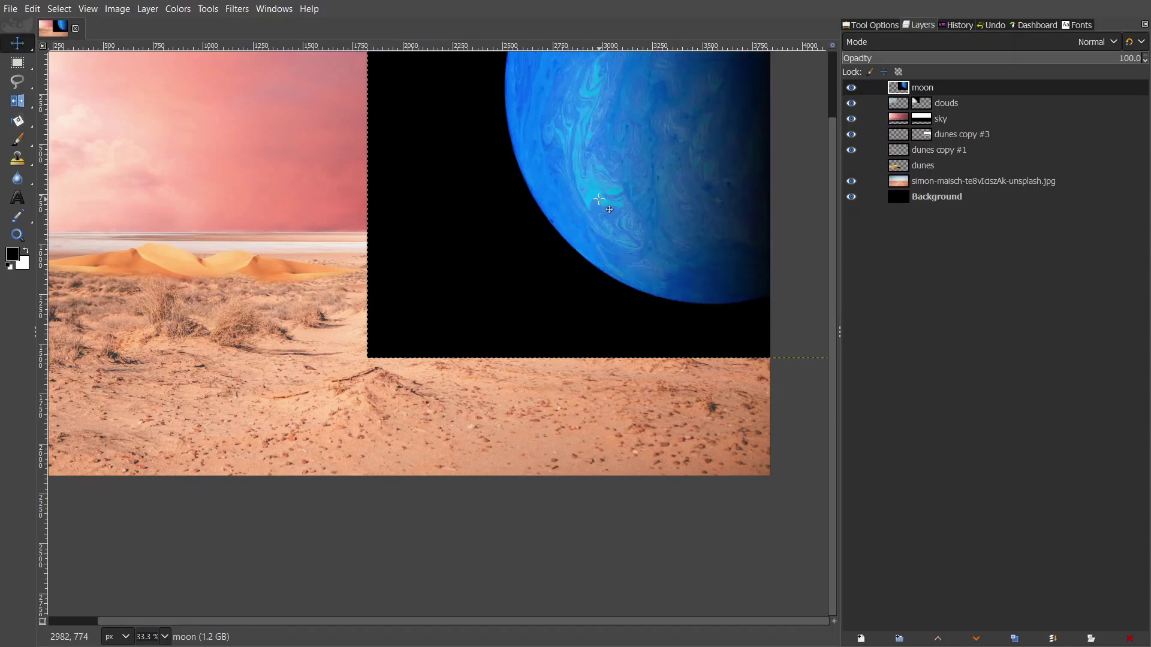
scroll(587, 228, up, 2)
right_click(898, 87)
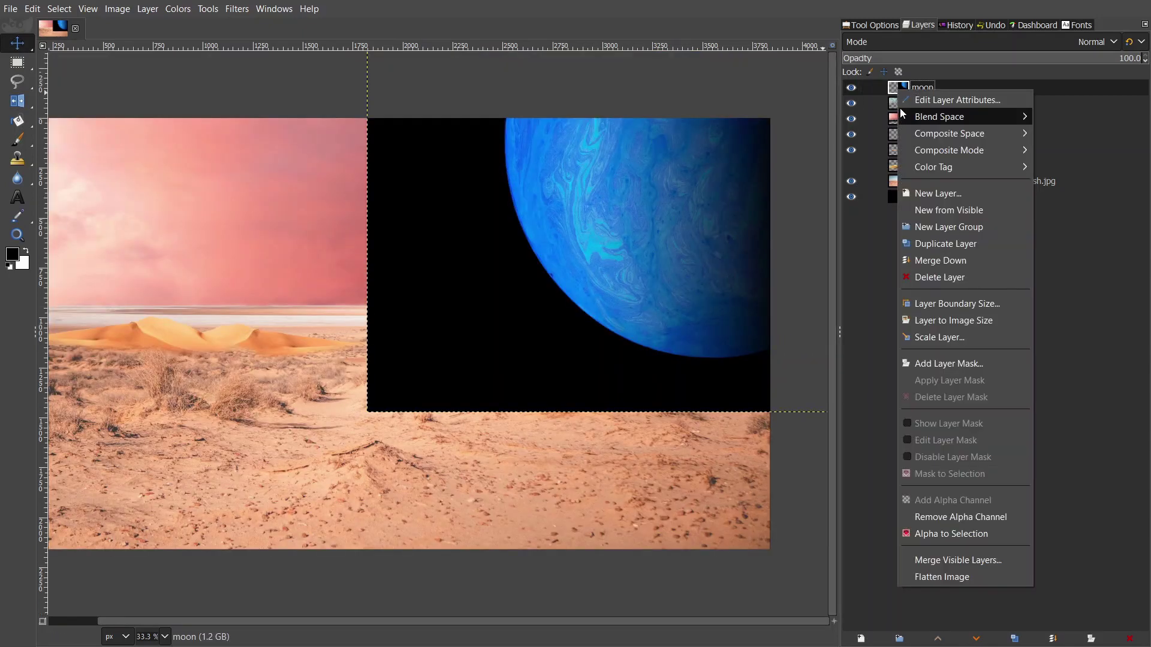
click(937, 362)
click(958, 478)
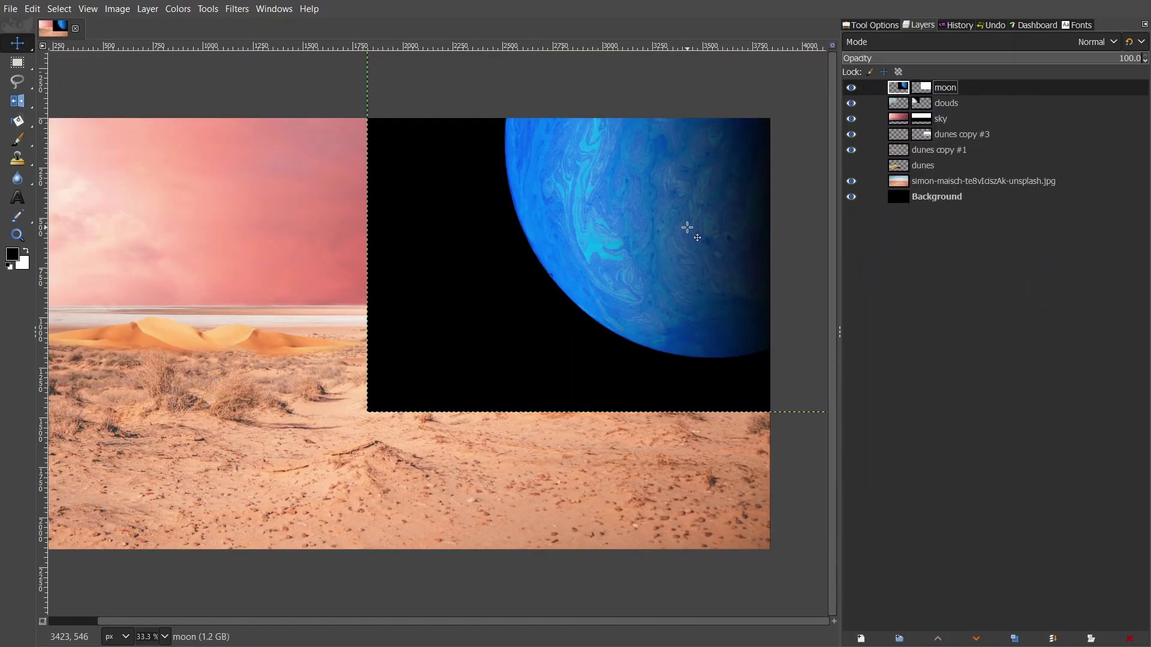
- Select the black area around the planet by colour and fill it black on the mask
key(shift+o)
click(502, 284)
scroll(516, 283, up, 2)
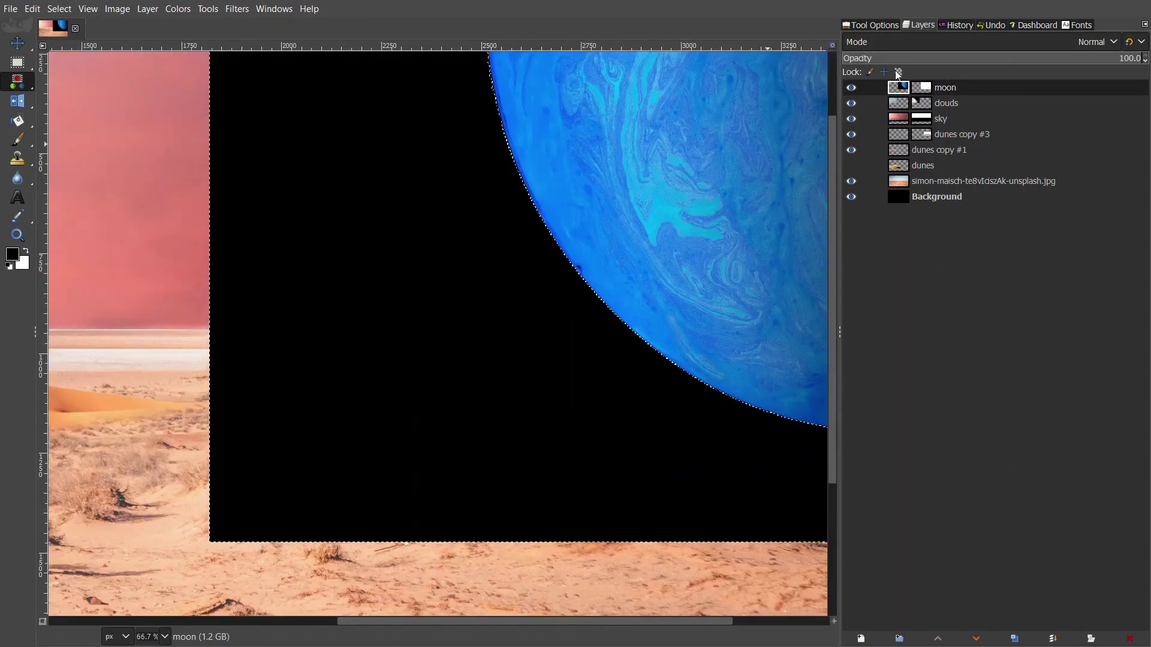
key(shift+b)
click(482, 276)
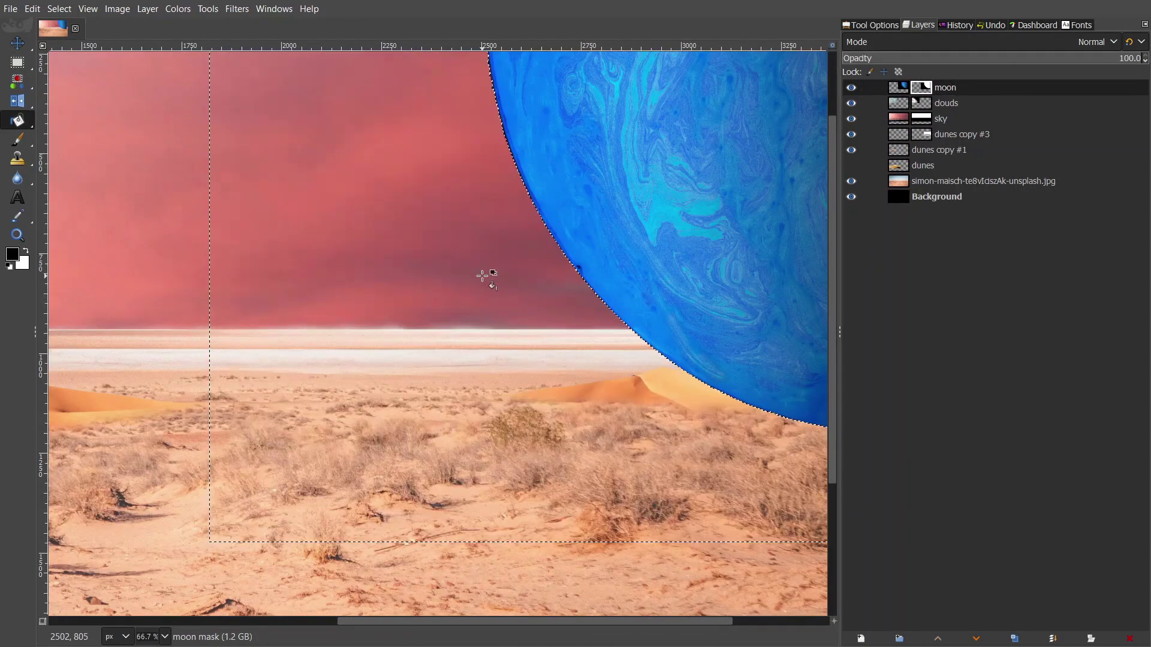
scroll(489, 272, down, 4)
scroll(419, 240, down, 2)
scroll(483, 220, up, 2)
- Nudge the planet further up and right and test a lower moon opacity
key(m)
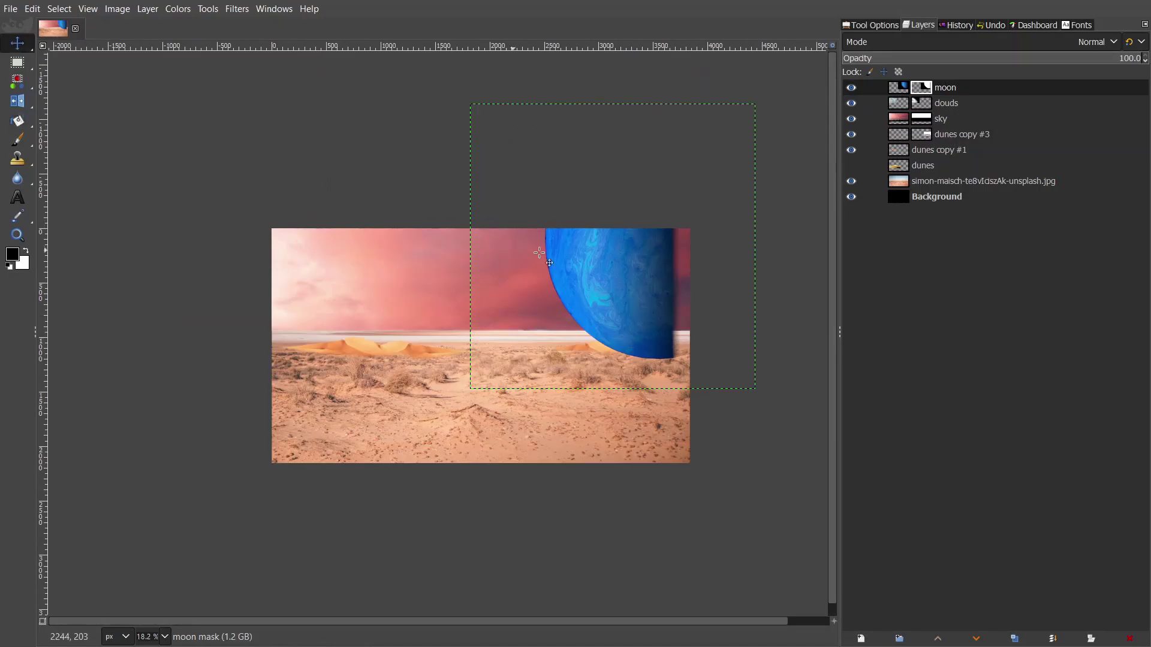
click(897, 88)
drag(600, 270, 613, 258)
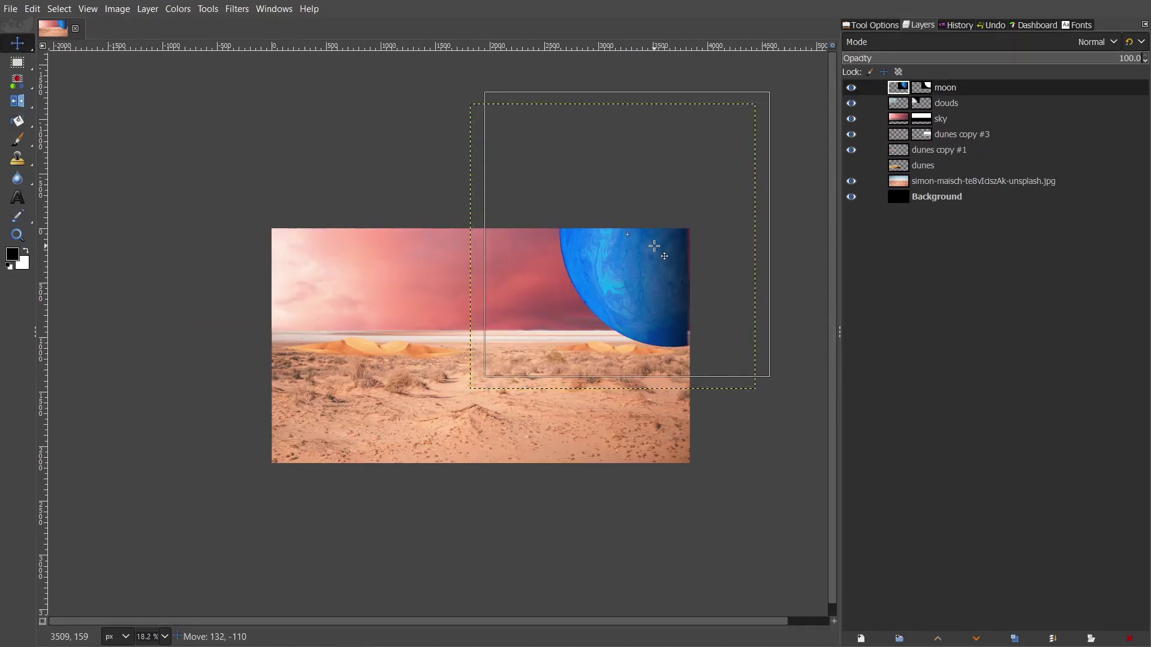
mouse_move(903, 100)
mouse_down()
mouse_move(908, 134)
mouse_move(908, 90)
mouse_up()
mouse_move(975, 60)
mouse_down()
mouse_move(962, 60)
mouse_move(1138, 58)
mouse_up()
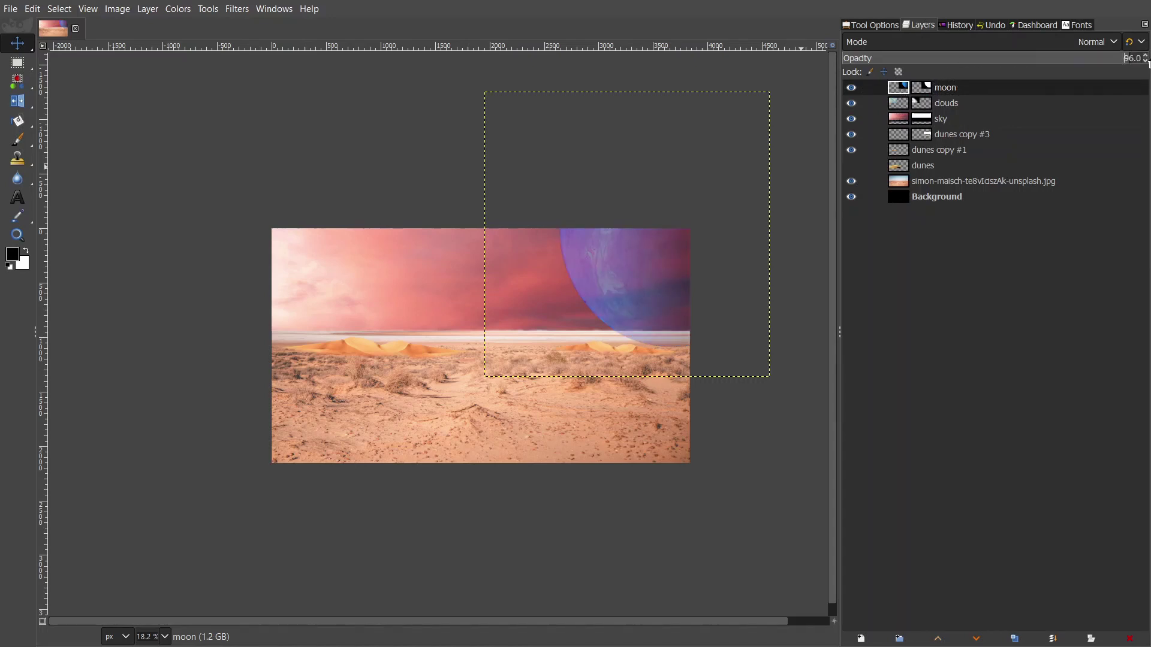
click(205, 9)
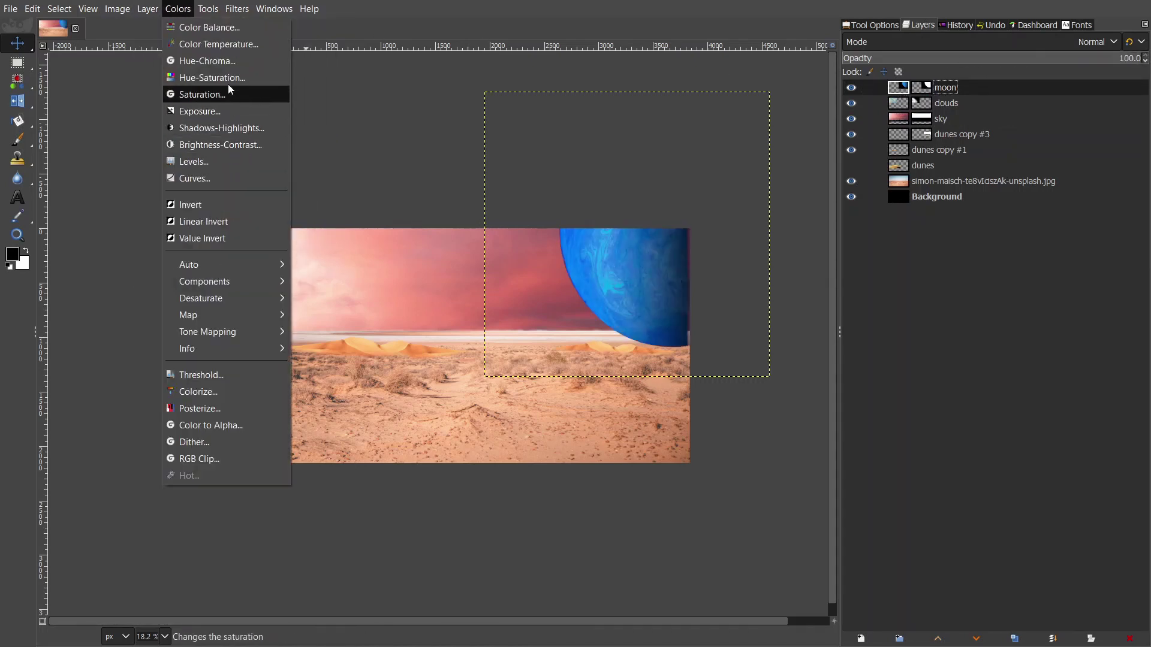
- Shift the moon's hue with Hue-Saturation to turn it orange
click(239, 77)
drag(959, 393, 636, 398)
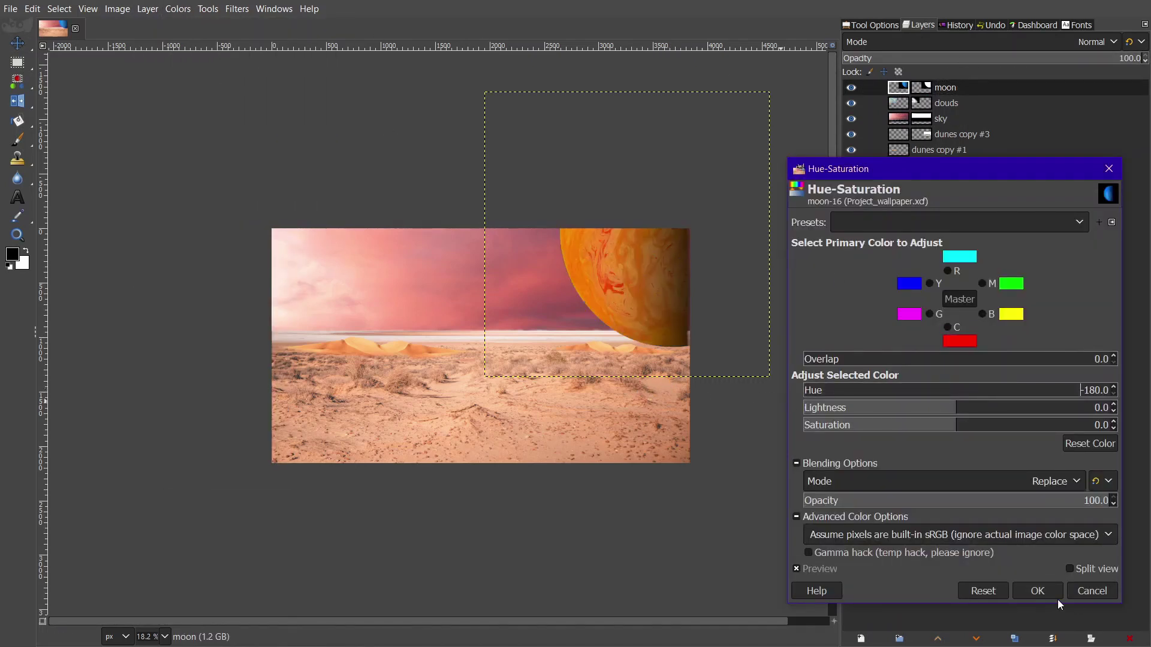
click(1038, 591)
scroll(566, 314, up, 1)
- Adjust the moon with Curves, darkening shadows and brightening highlights
click(178, 9)
click(198, 175)
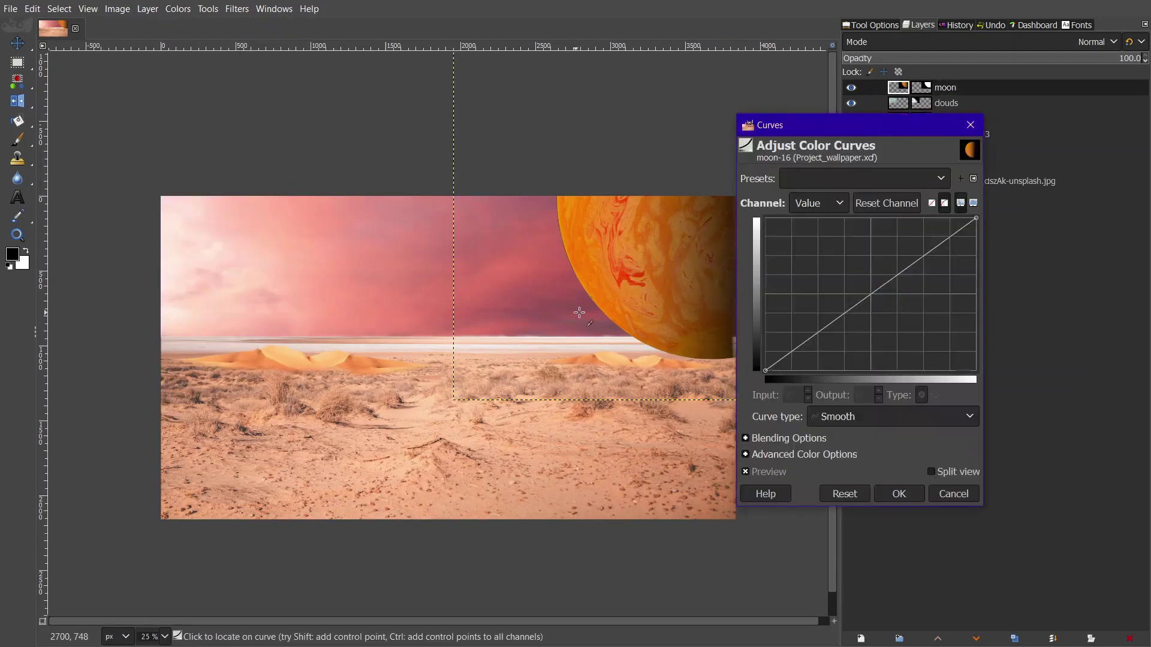
drag(839, 318, 807, 361)
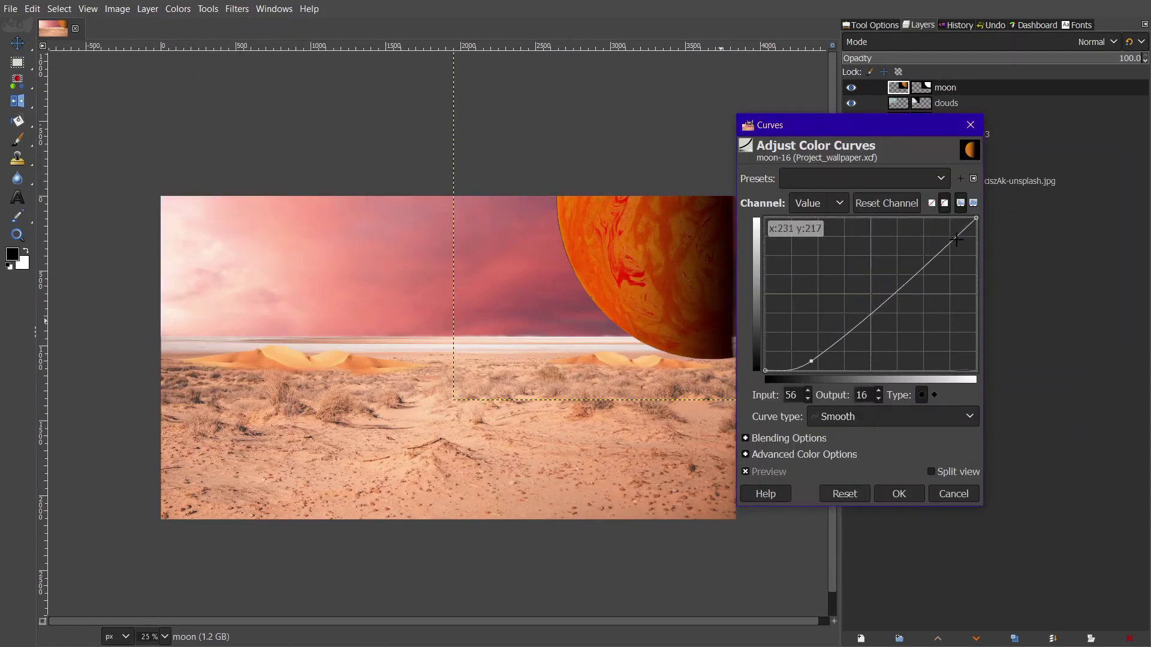
drag(957, 239, 957, 219)
click(905, 494)
scroll(568, 269, up, 2)
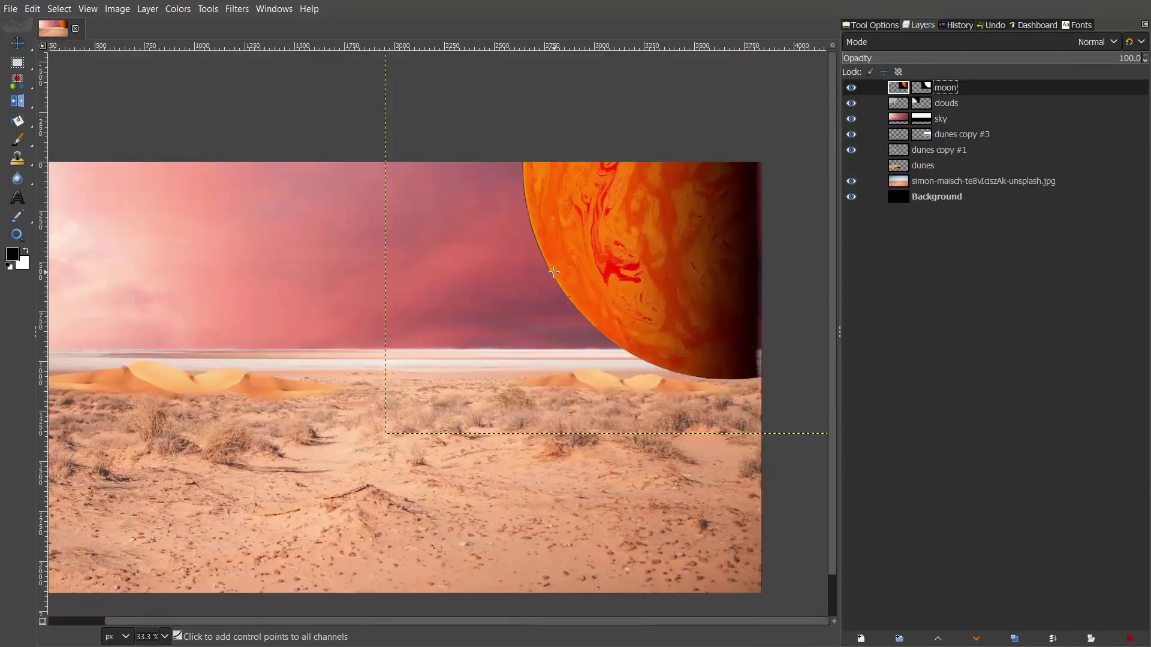
scroll(568, 270, down, 2)
- After trying Overlay and Soft light, set the moon to Merge mode at about 39 opacity
click(1096, 41)
click(926, 345)
click(971, 42)
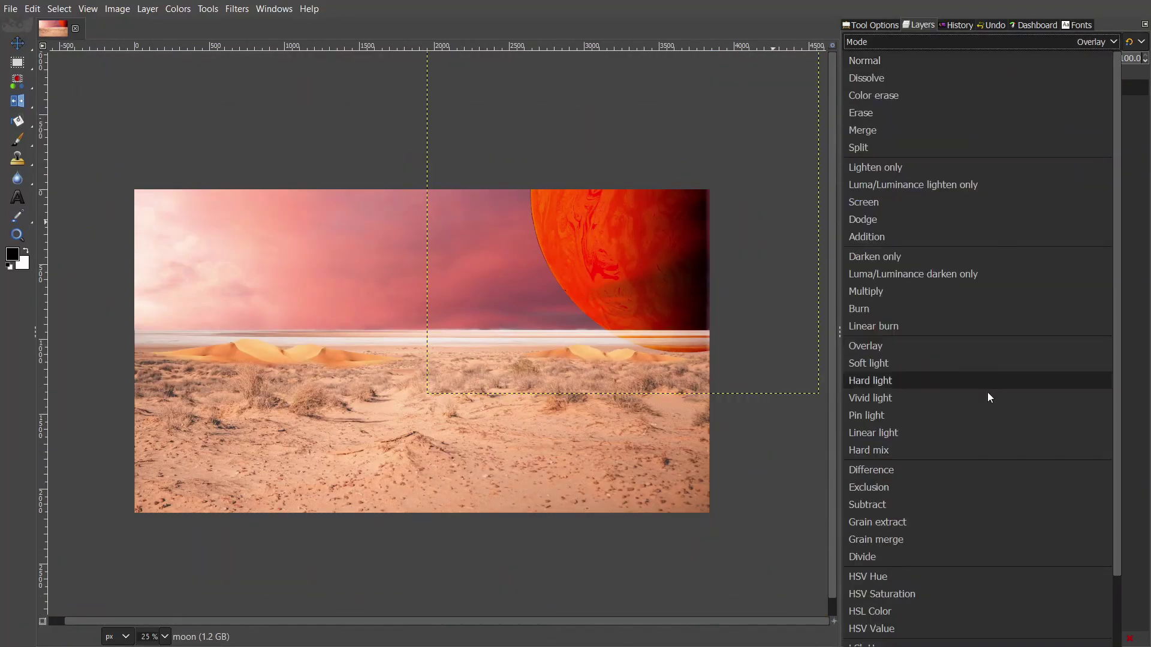
click(911, 363)
click(1015, 42)
click(1019, 42)
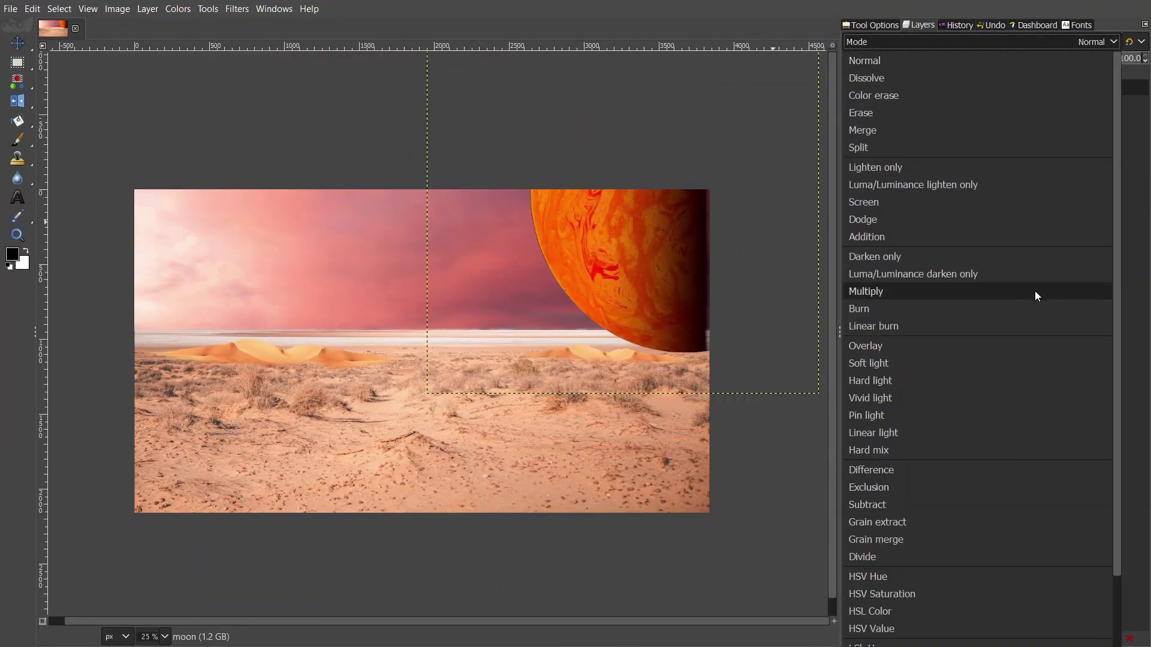
click(907, 132)
click(974, 58)
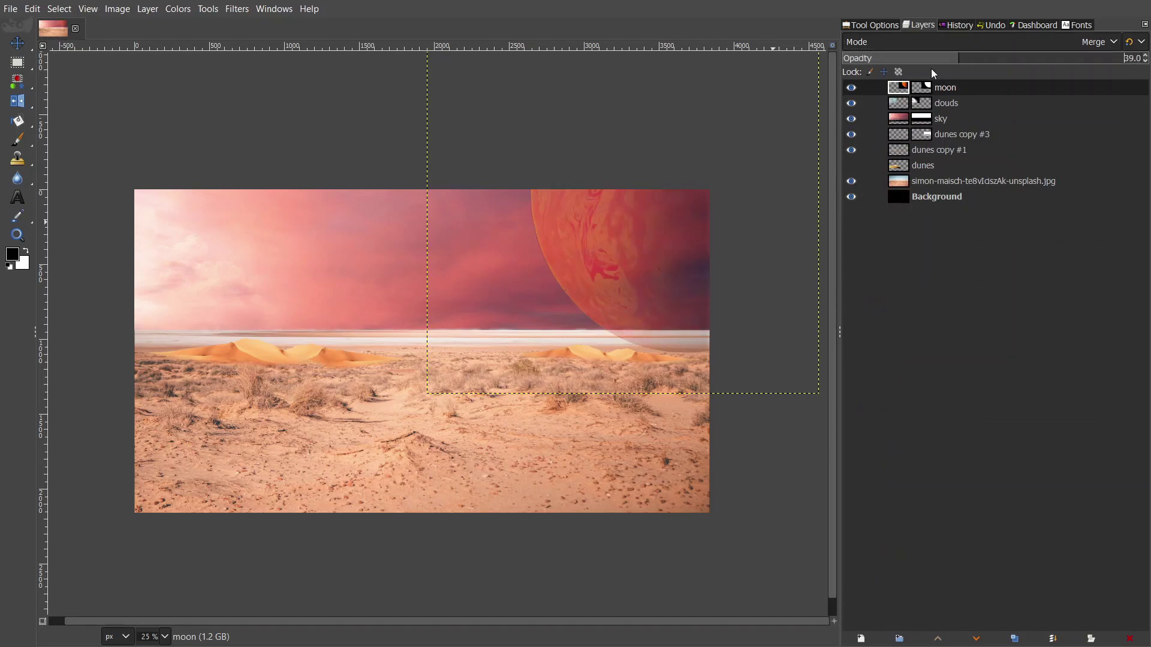
mouse_move(929, 88)
mouse_down()
mouse_move(904, 125)
mouse_move(929, 87)
mouse_up()
- Lasso the ground below the horizon and fill it black on the moon mask
key(plus)
key(plus)
key(plus)
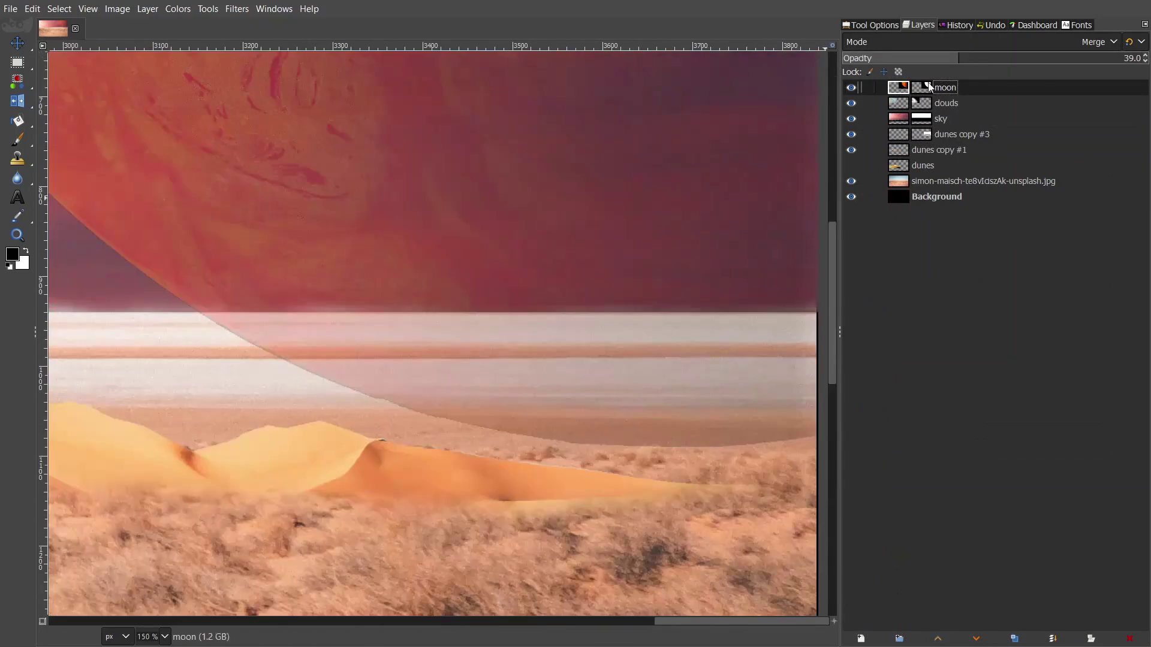
key(f)
click(824, 312)
click(827, 474)
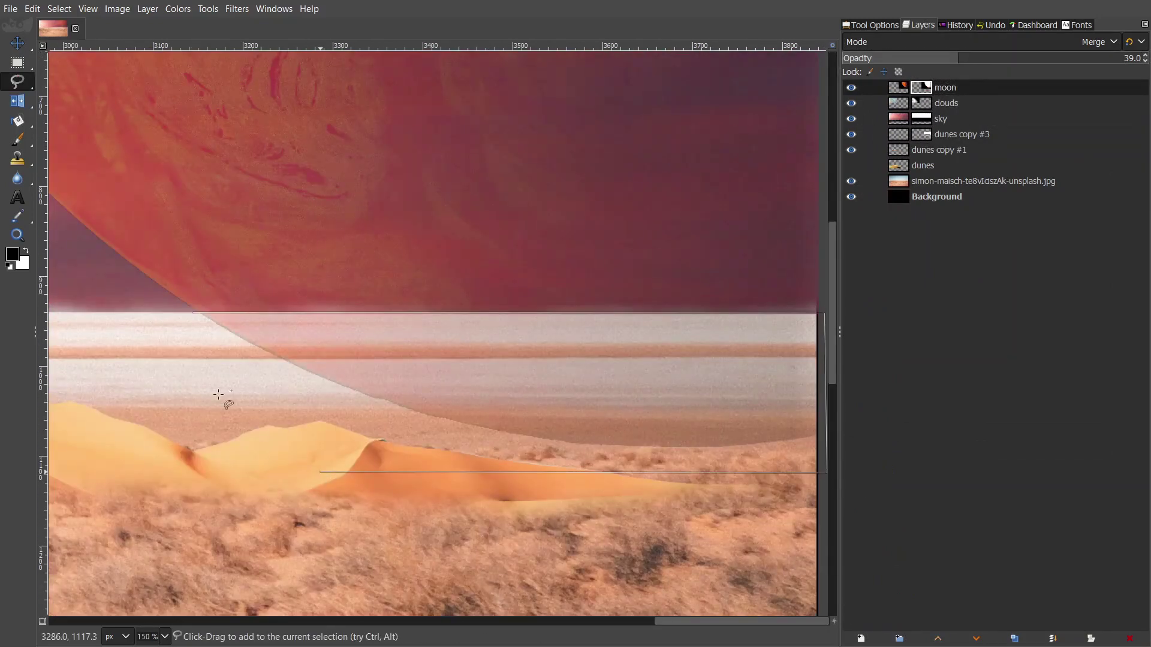
drag(318, 472, 193, 312)
key(shift+b)
click(360, 362)
ctrl+scroll(597, 386, down, 1)
key(minus)
key(minus)
key(minus)
click(894, 197)
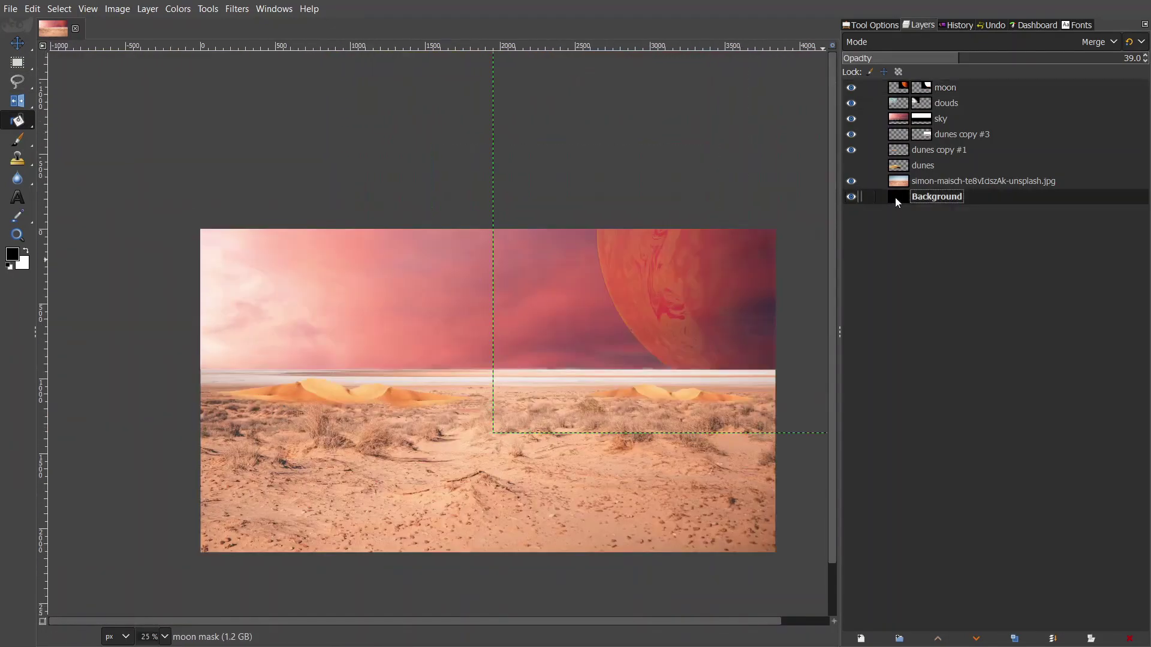
- Warm the desert photo with Color Temperature and hide the moon layer
click(959, 181)
click(178, 8)
click(191, 43)
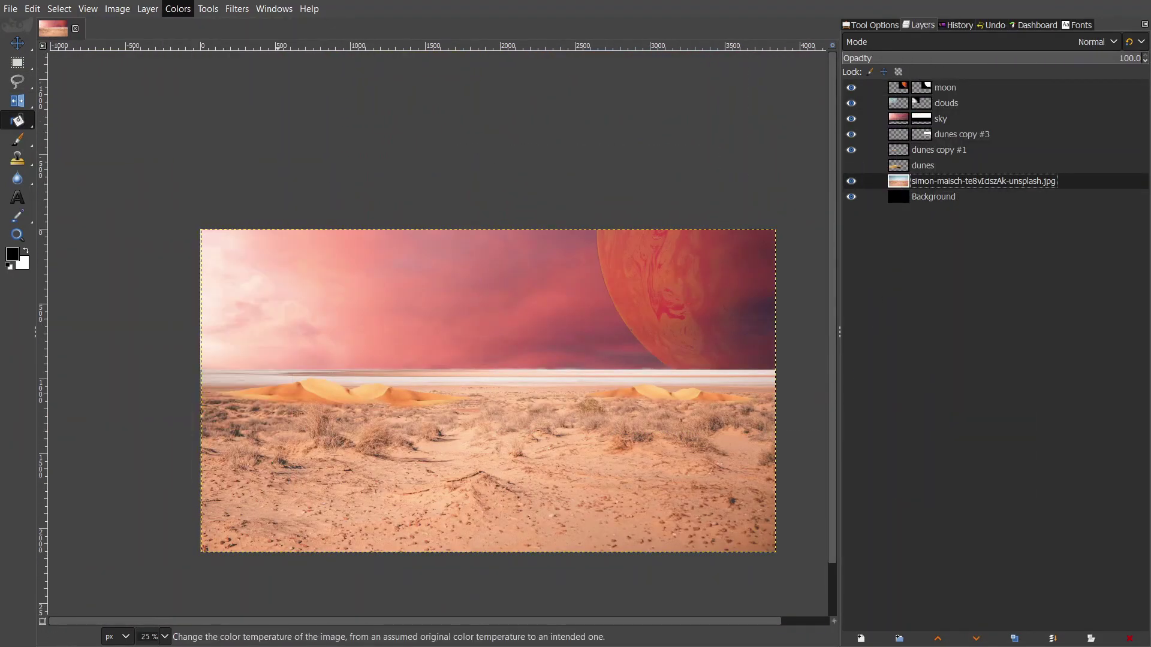
click(912, 246)
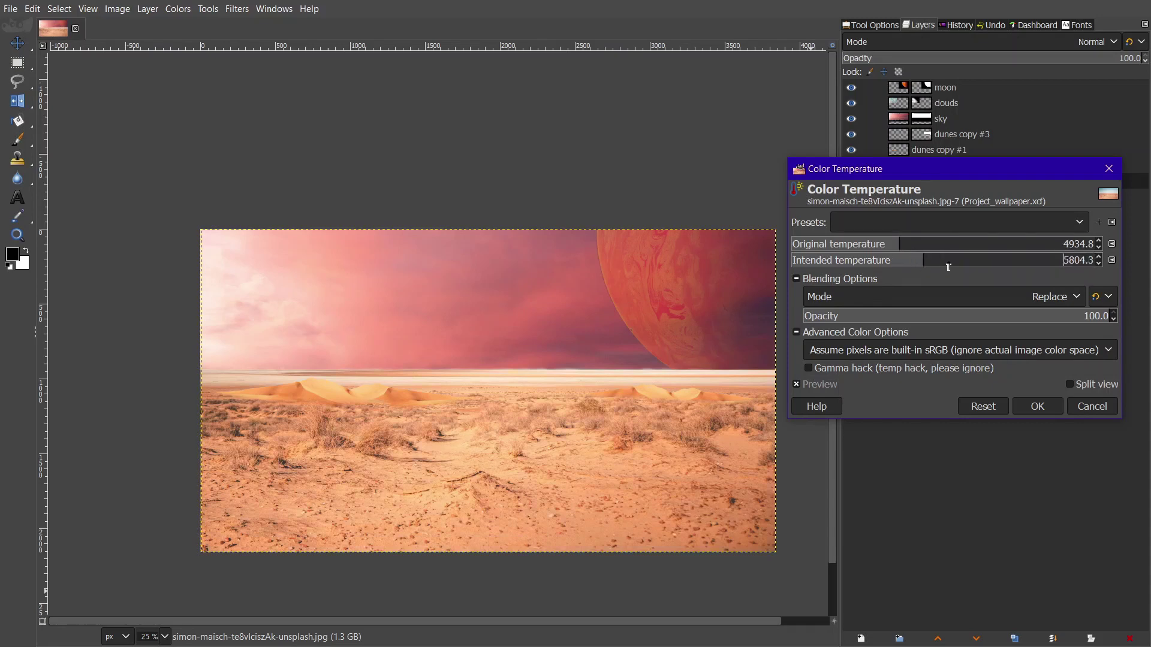
click(1037, 406)
click(851, 118)
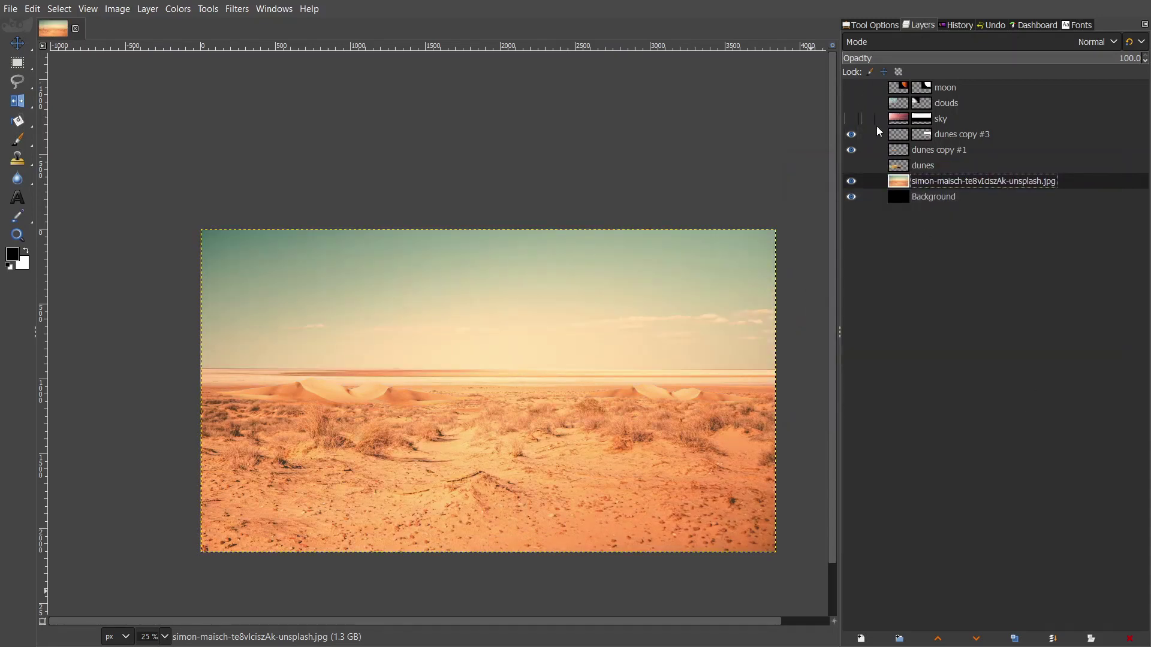
- Create a new layer group named 'ground'
right_click(901, 181)
click(944, 155)
right_click(895, 197)
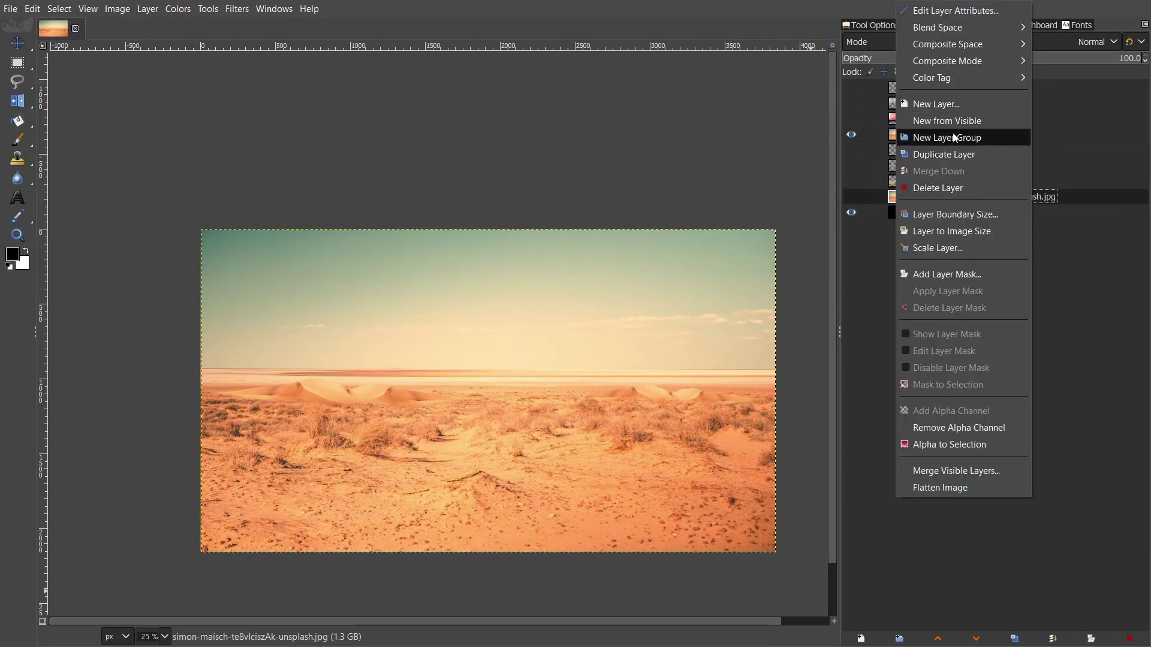
click(943, 138)
double_click(929, 213)
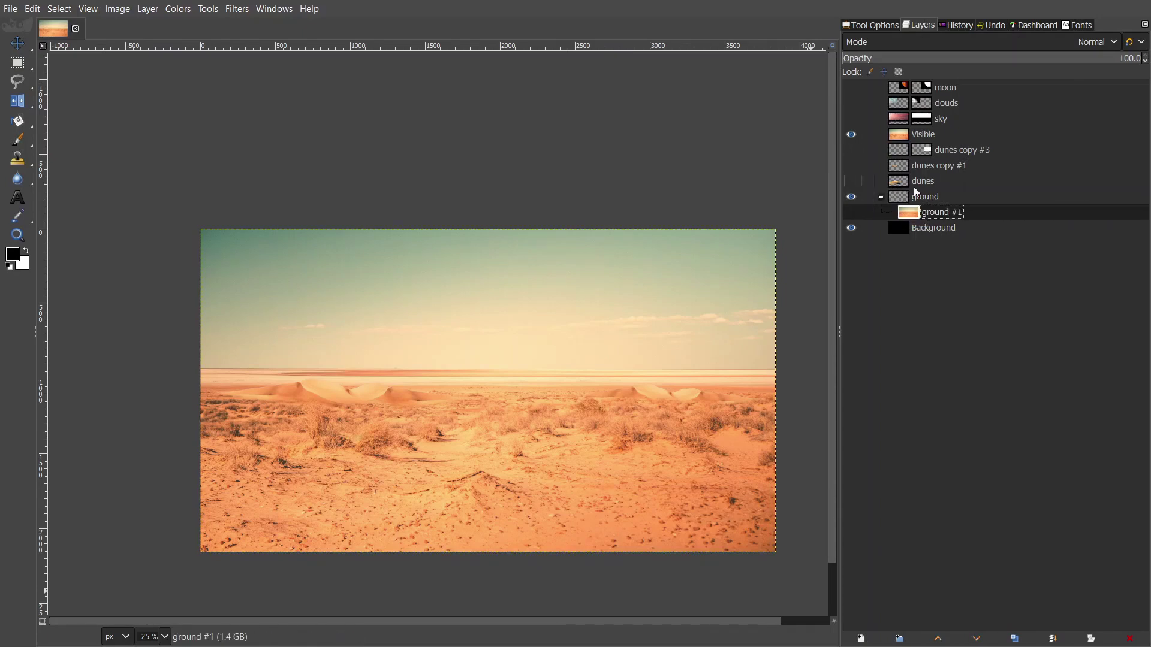
key(Return)
click(881, 150)
- Shift the Visible layer's hue with Hue-Saturation to make the ground pinker
click(851, 118)
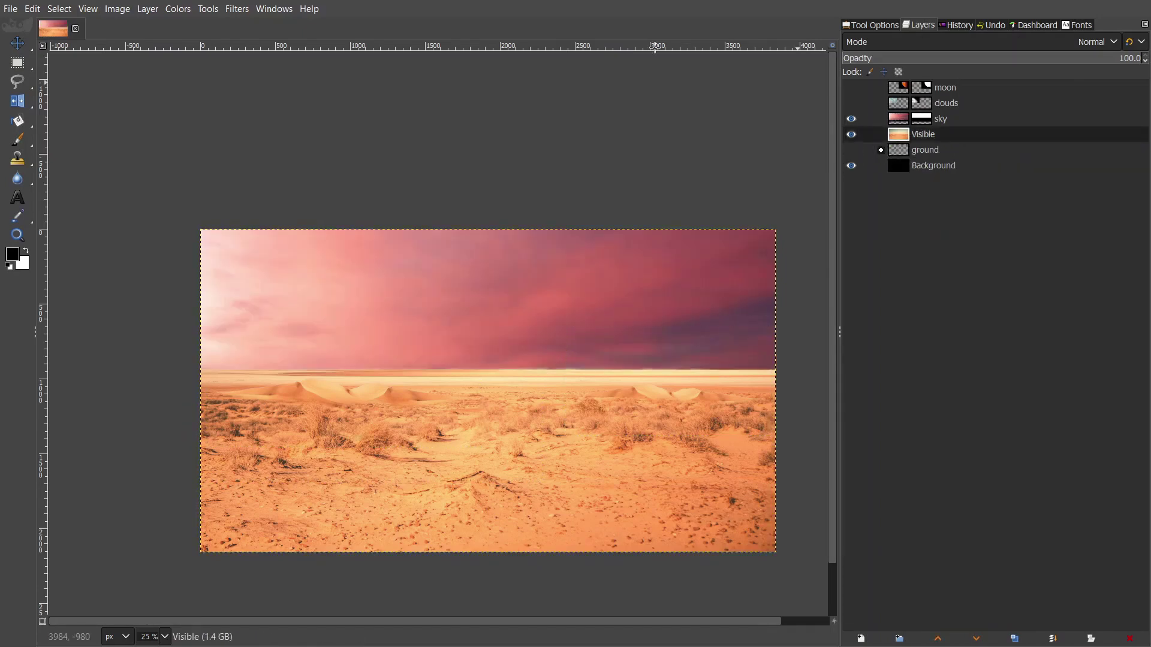
click(177, 8)
click(213, 61)
drag(958, 391, 949, 391)
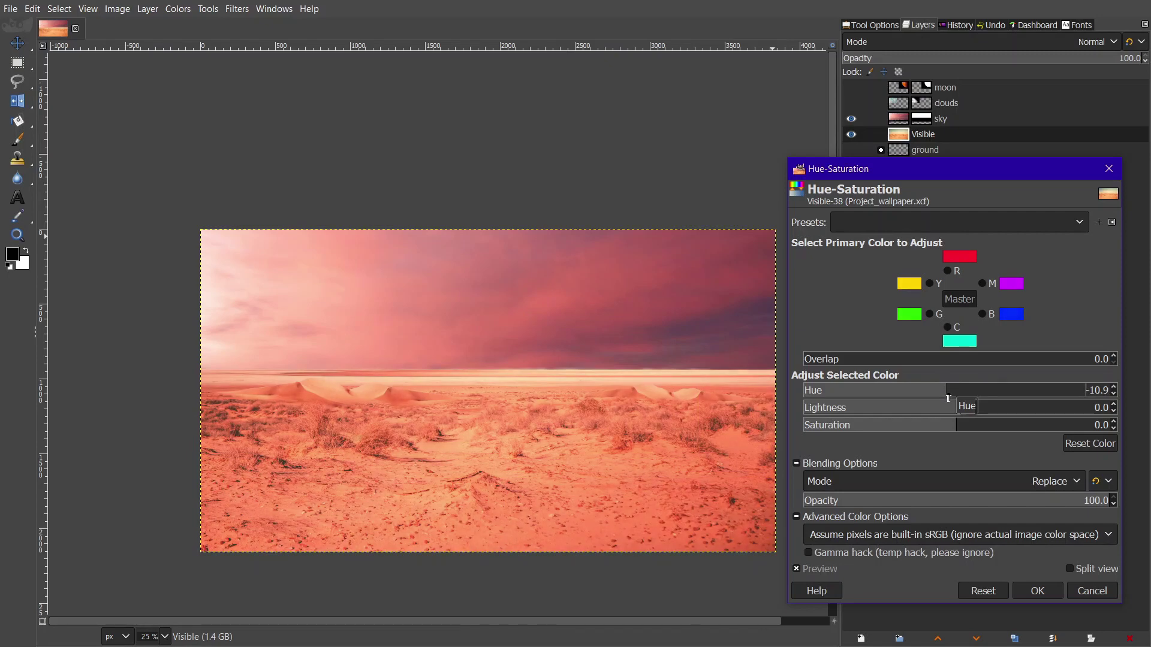
key(Return)
- Hide sky and dunes, reorder layers, and create a New from Visible layer of the ground
drag(851, 119, 851, 150)
click(881, 150)
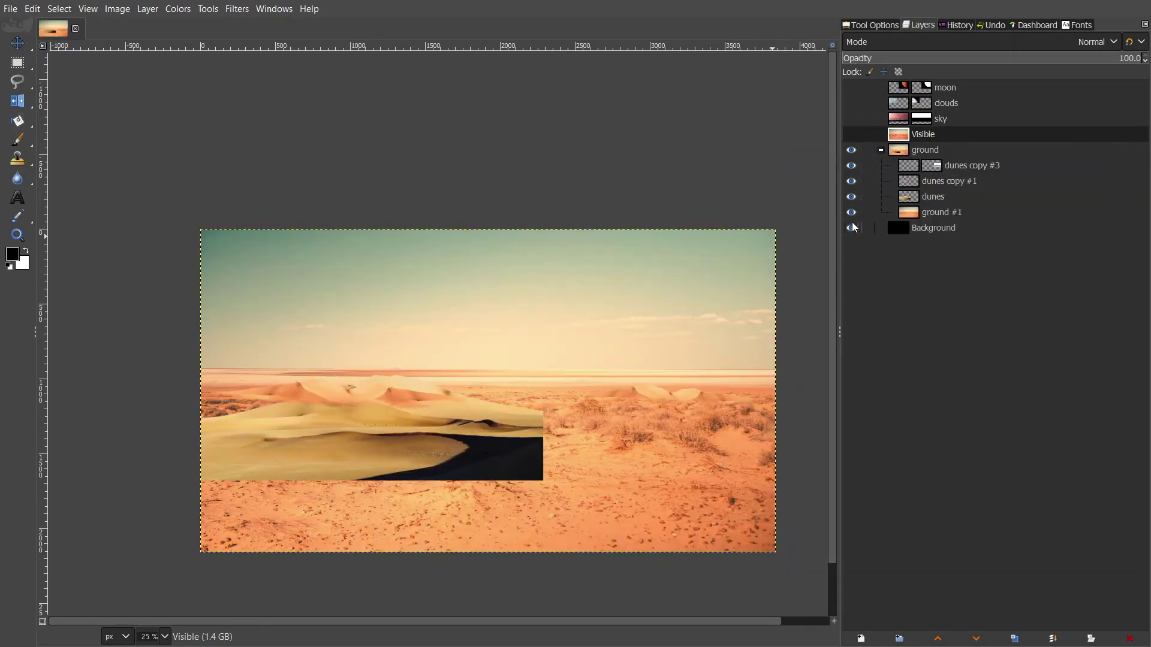
click(851, 197)
drag(908, 196, 908, 221)
right_click(885, 220)
click(950, 118)
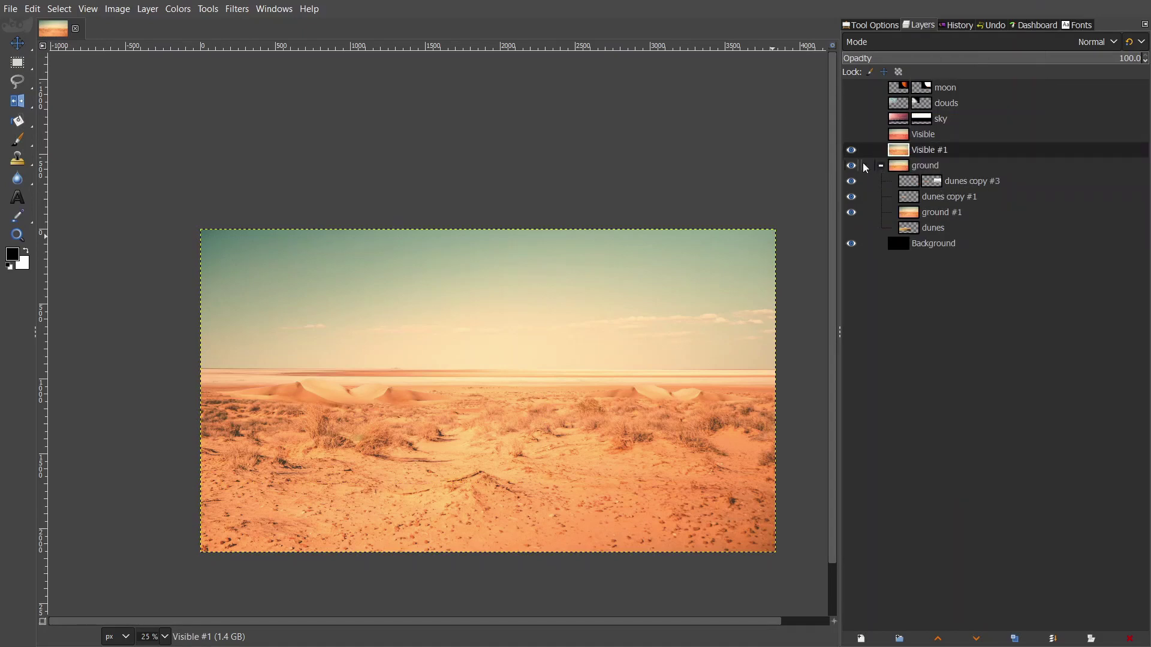
click(851, 166)
click(881, 165)
- Rename the new layers 'Ground 2' and 'Ground 2 Red'
key(ctrl+a)
text(Ground 2)
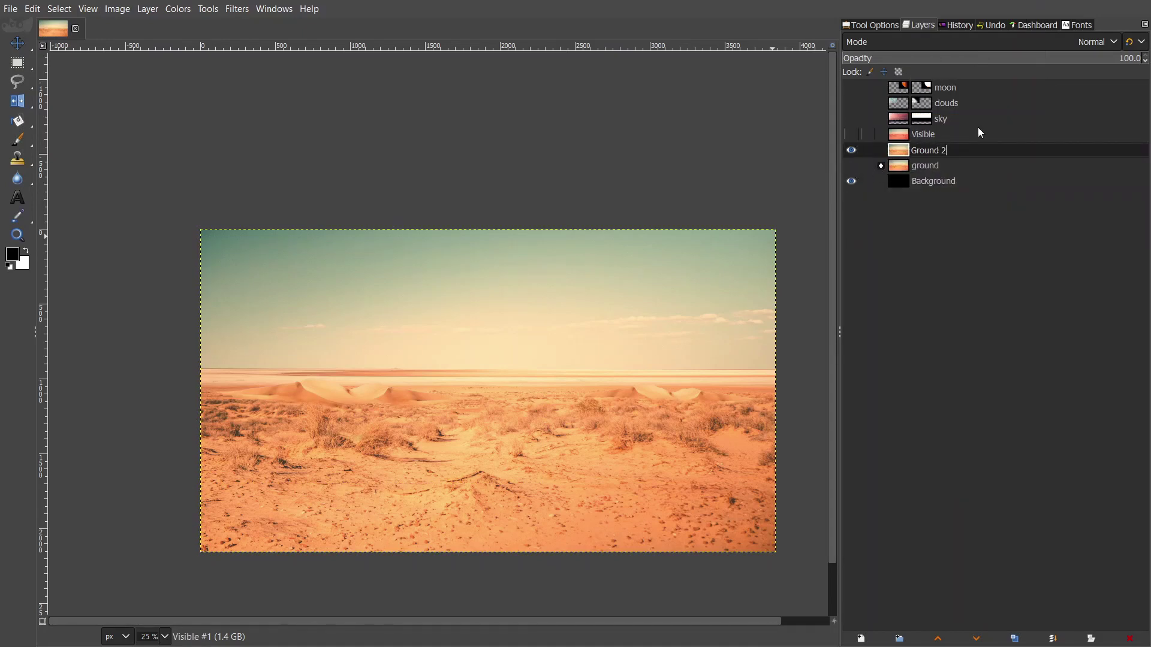
double_click(977, 128)
text(Ground 2 Red)
key(Return)
- Show Ground 2 Red and give it a fully black layer mask
click(851, 134)
right_click(887, 135)
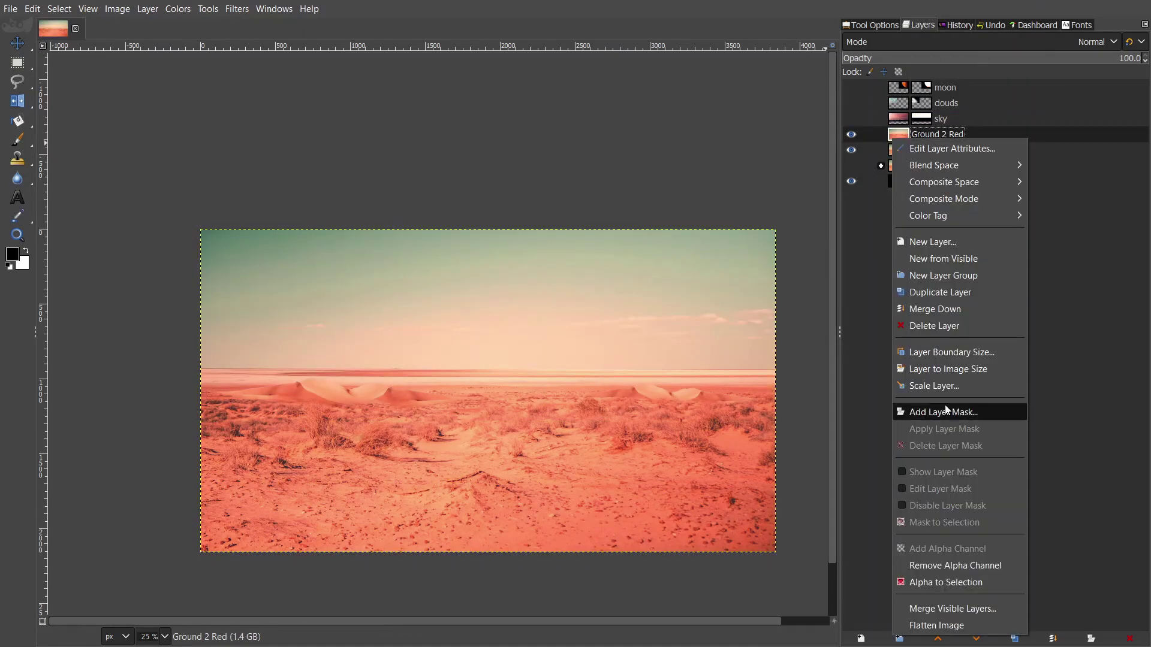
click(934, 409)
click(956, 522)
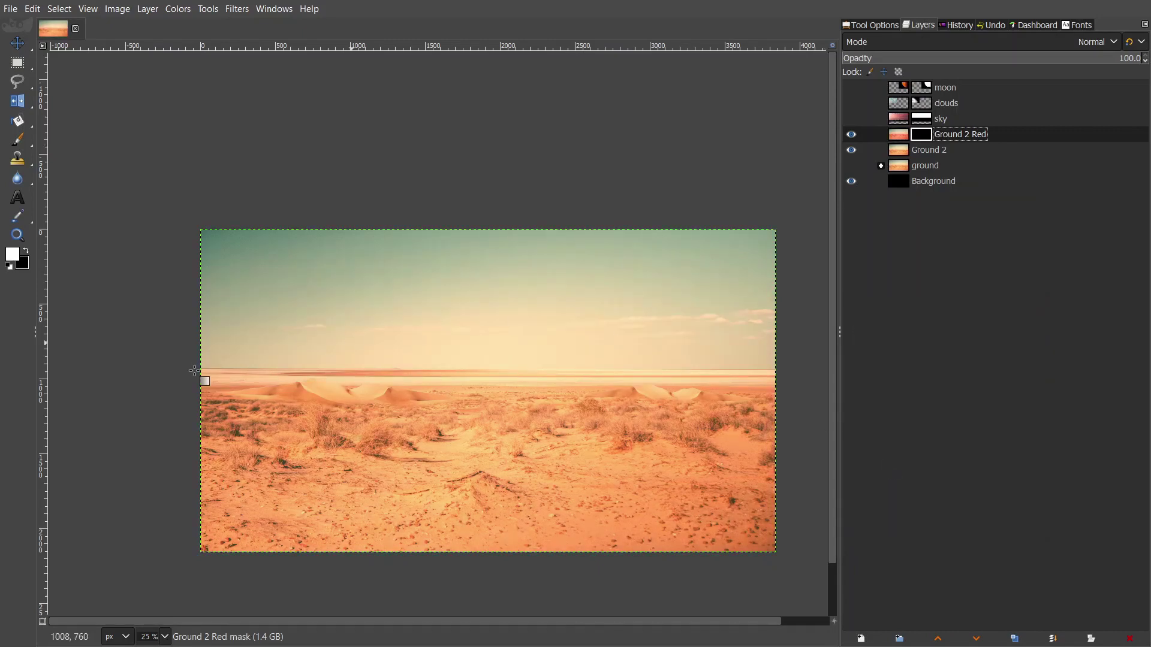
- Draw a Radial FG to BG (RGB) gradient on the Ground 2 Red mask, showing sky and clouds
mouse_move(195, 370)
mouse_down()
mouse_move(719, 378)
mouse_move(348, 368)
mouse_move(360, 373)
mouse_up()
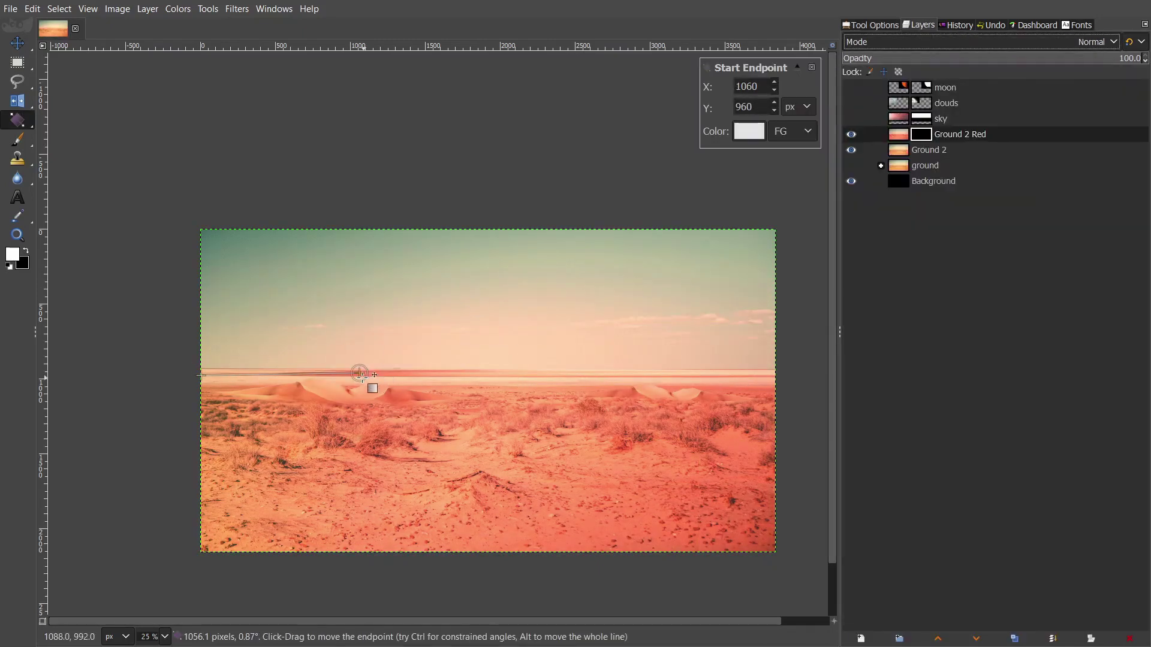
click(851, 118)
click(851, 103)
drag(360, 373, 405, 376)
click(870, 25)
click(963, 143)
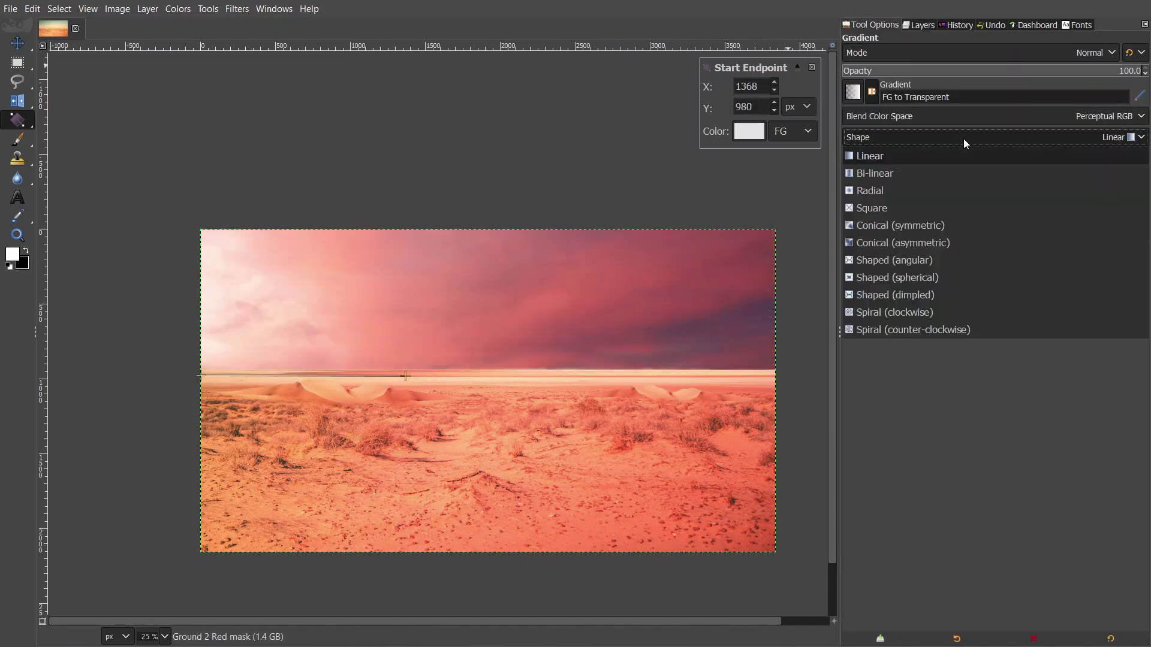
click(963, 190)
drag(418, 362, 361, 375)
click(853, 91)
click(899, 151)
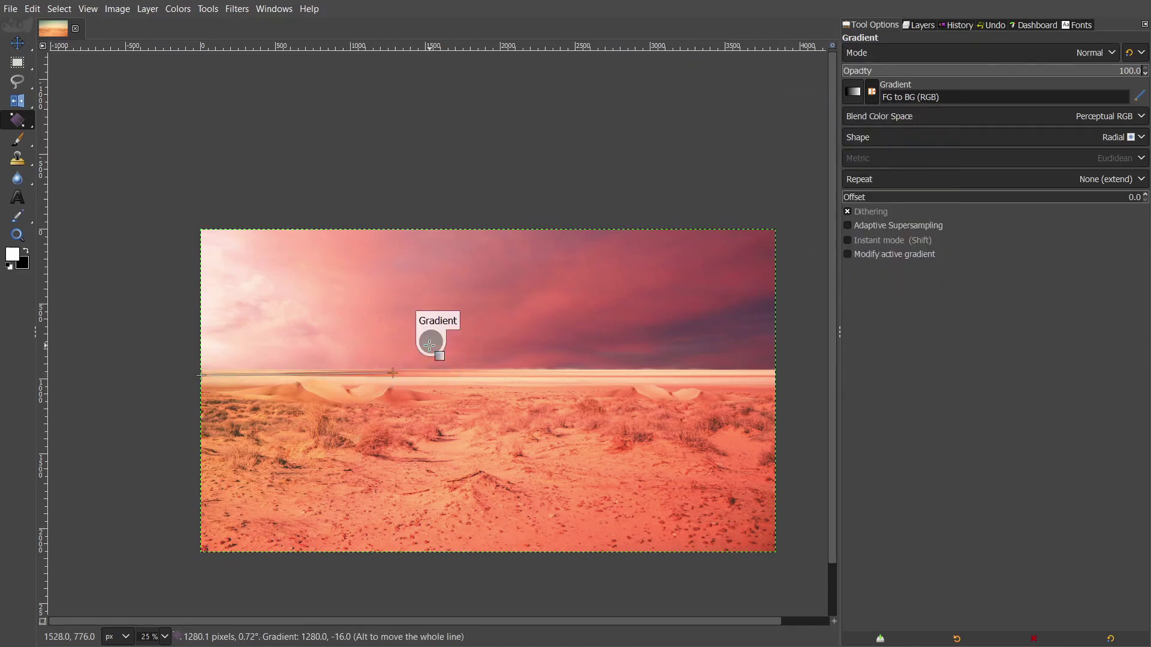
key(Return)
click(932, 25)
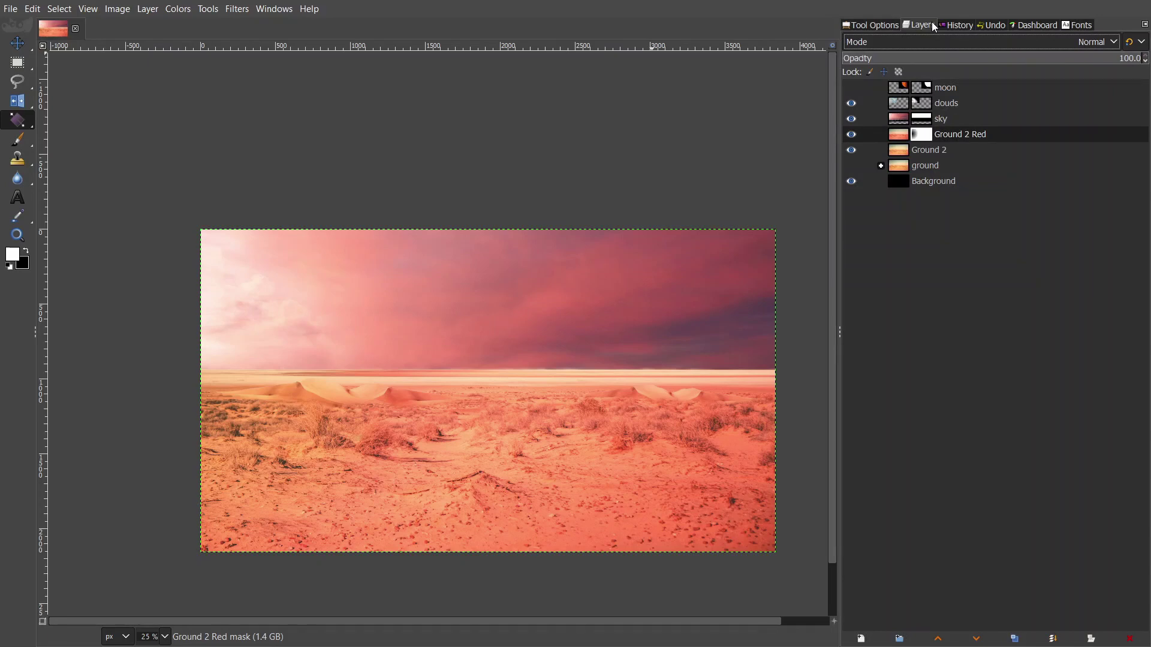
- Make the moon layer visible and select it in the Layers panel
click(902, 120)
right_click(902, 121)
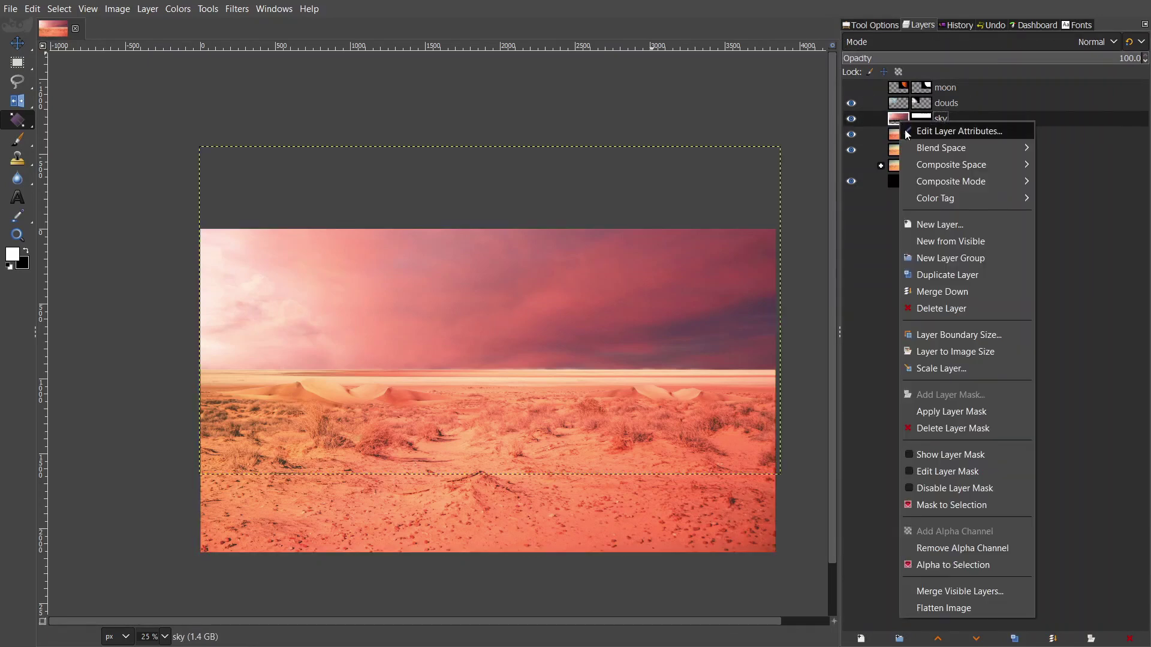
click(864, 240)
click(851, 87)
click(945, 88)
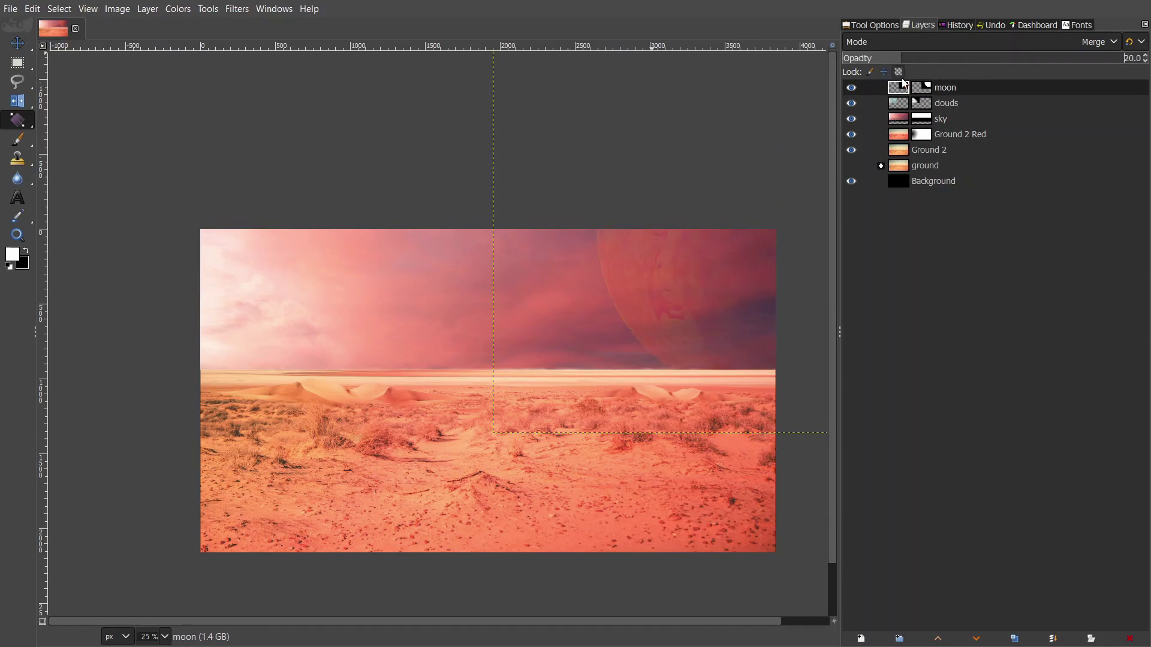
- Switch to the Paintbrush with the soft Hardness 025 brush and frame the planet
ctrl+scroll(733, 371, up, 2)
key(p)
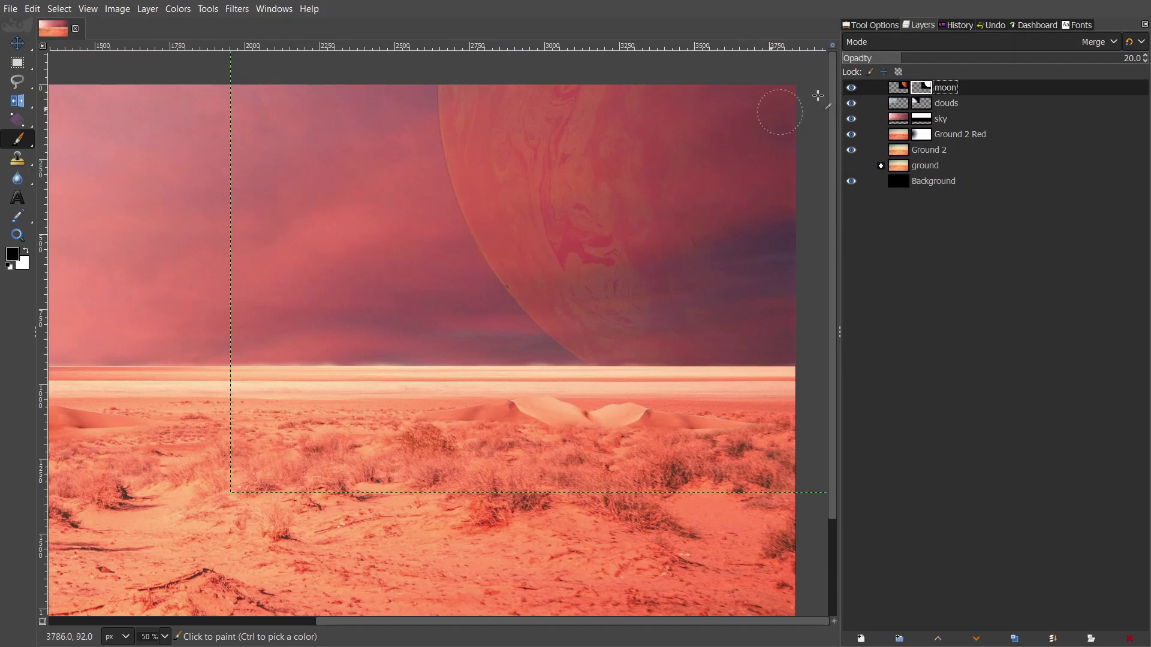
click(870, 25)
click(852, 91)
click(902, 126)
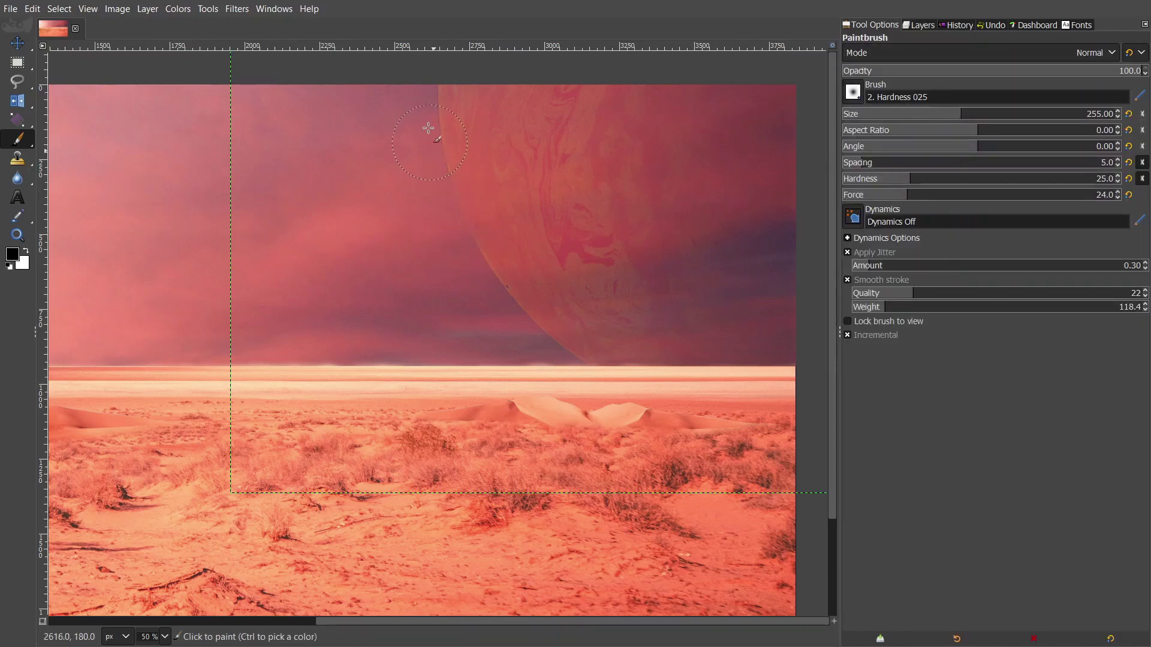
ctrl+scroll(428, 128, up, 2)
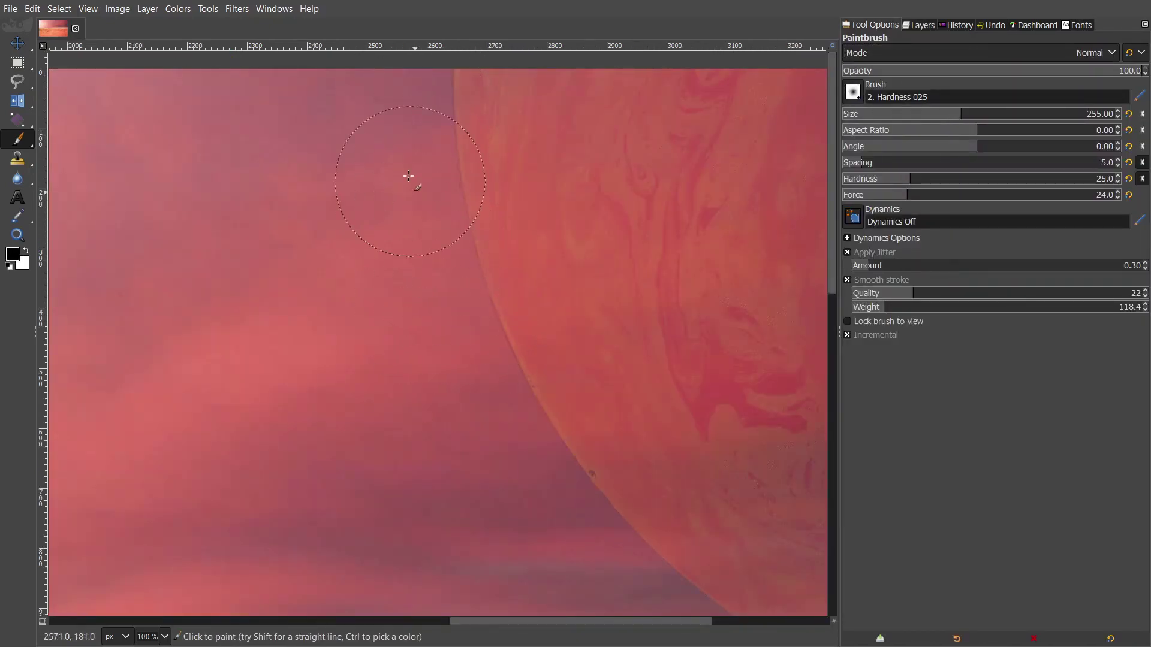
scroll(465, 274, down, 3)
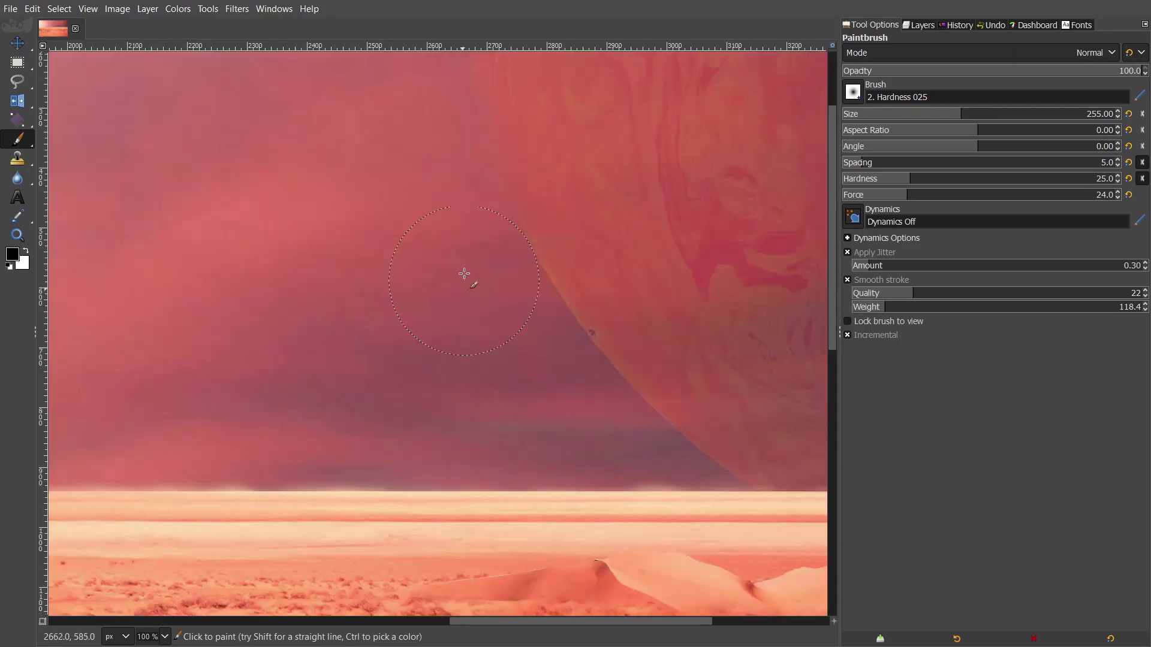
scroll(390, 387, right, 4)
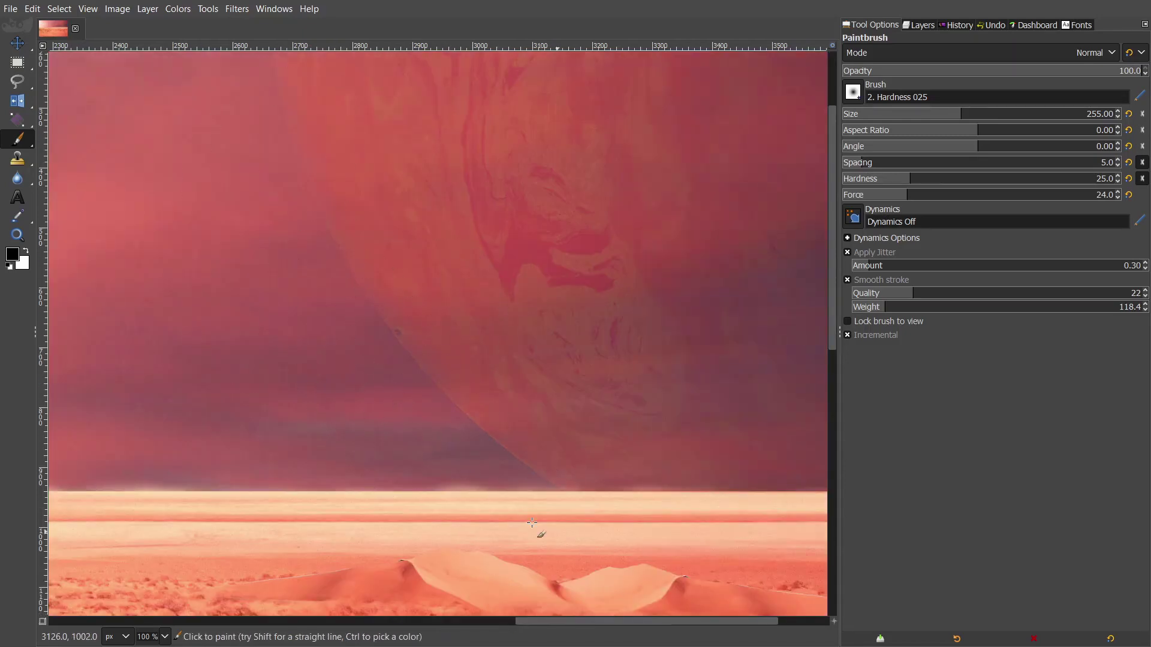
scroll(415, 514, right, 3)
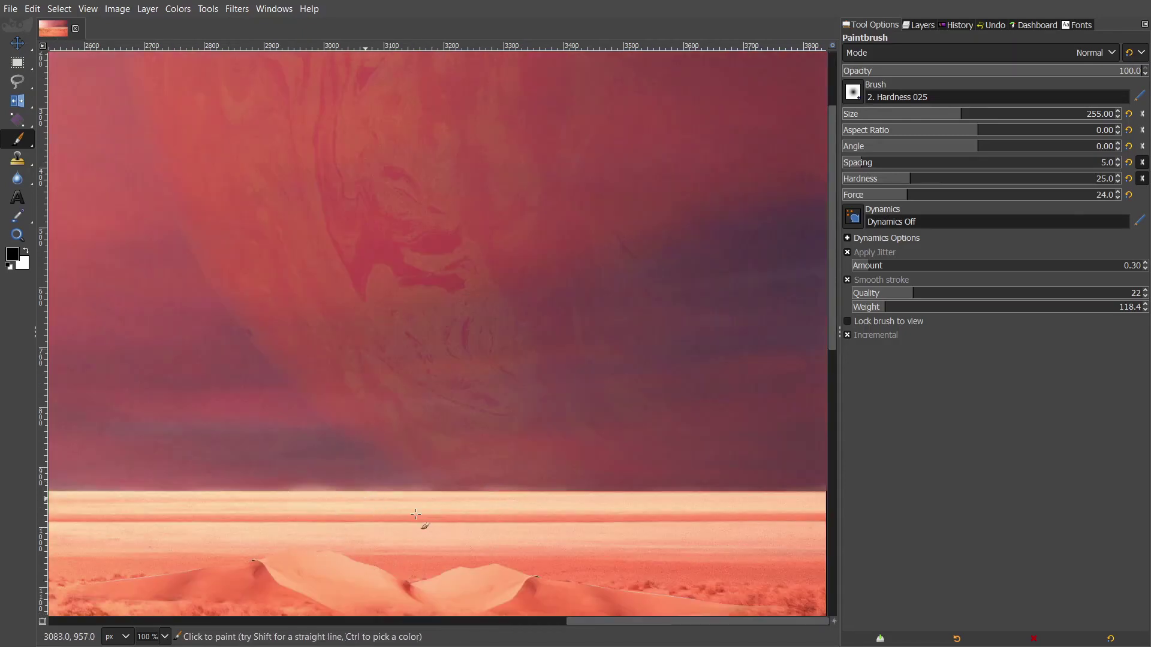
ctrl+scroll(316, 483, down, 1)
ctrl+scroll(188, 293, up, 1)
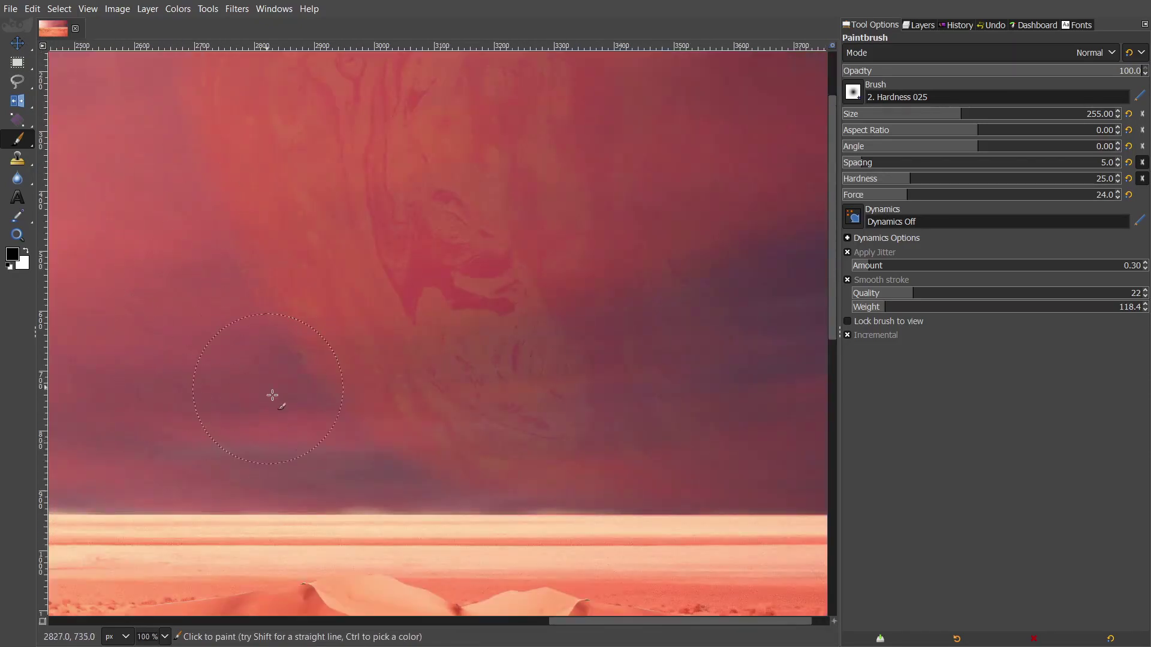
scroll(168, 334, up, 2)
ctrl+scroll(126, 213, down, 4)
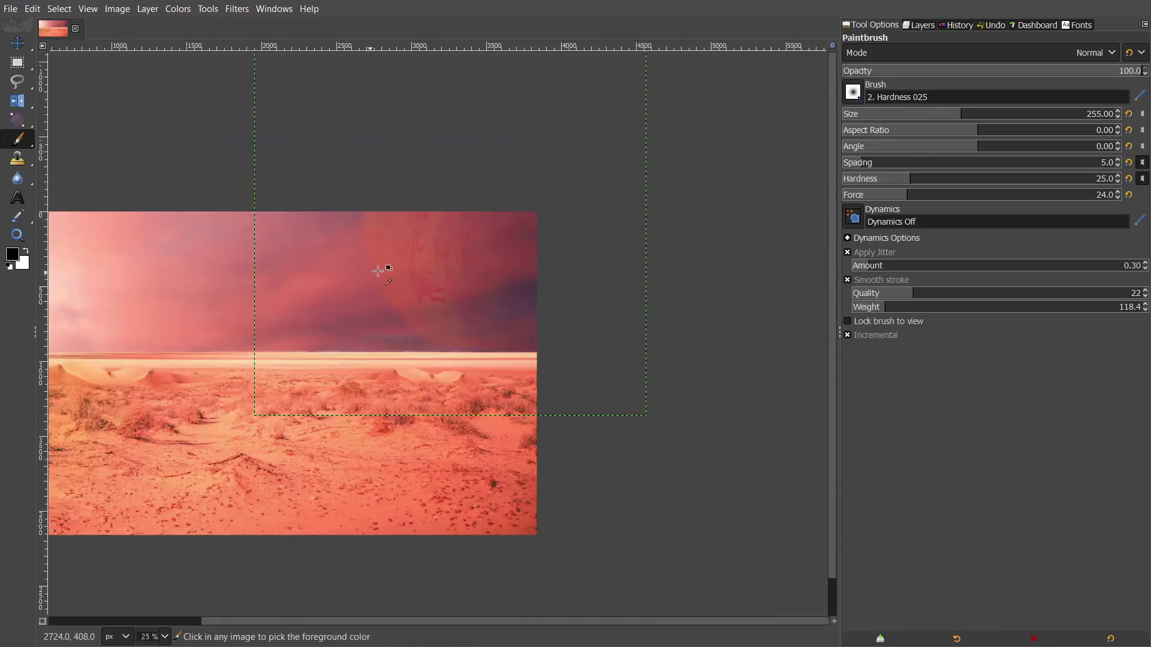
ctrl+scroll(506, 196, up, 3)
alt+scroll(538, 118, down, 7)
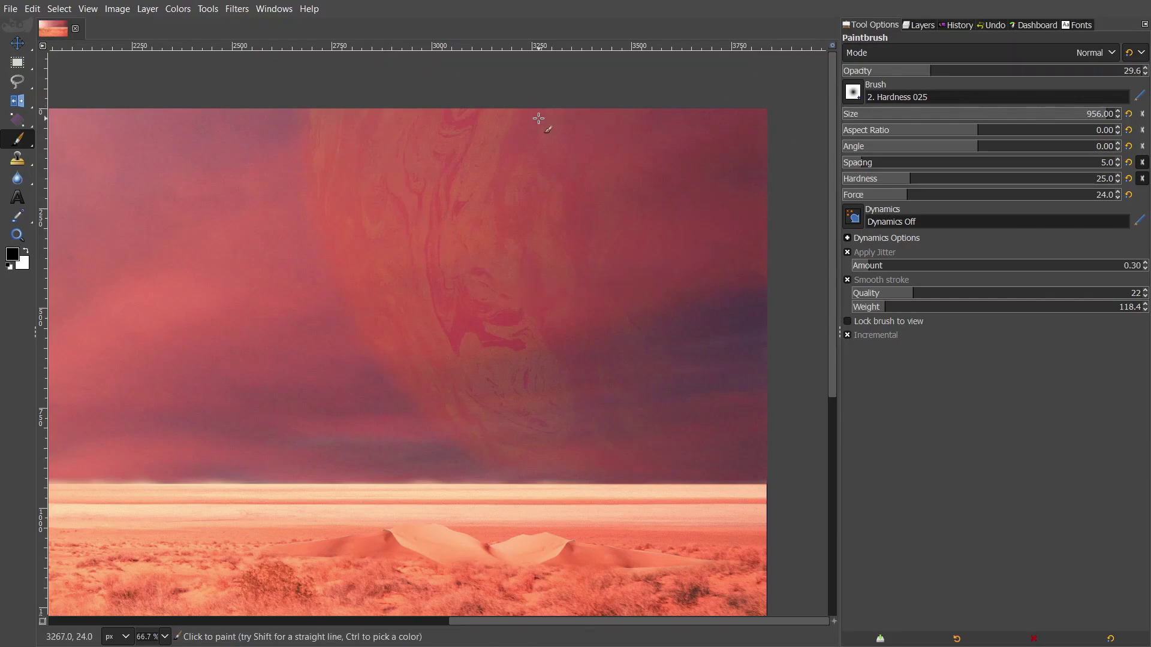
- Raise the moon layer's opacity to 36 and set white as the painting colour
click(920, 25)
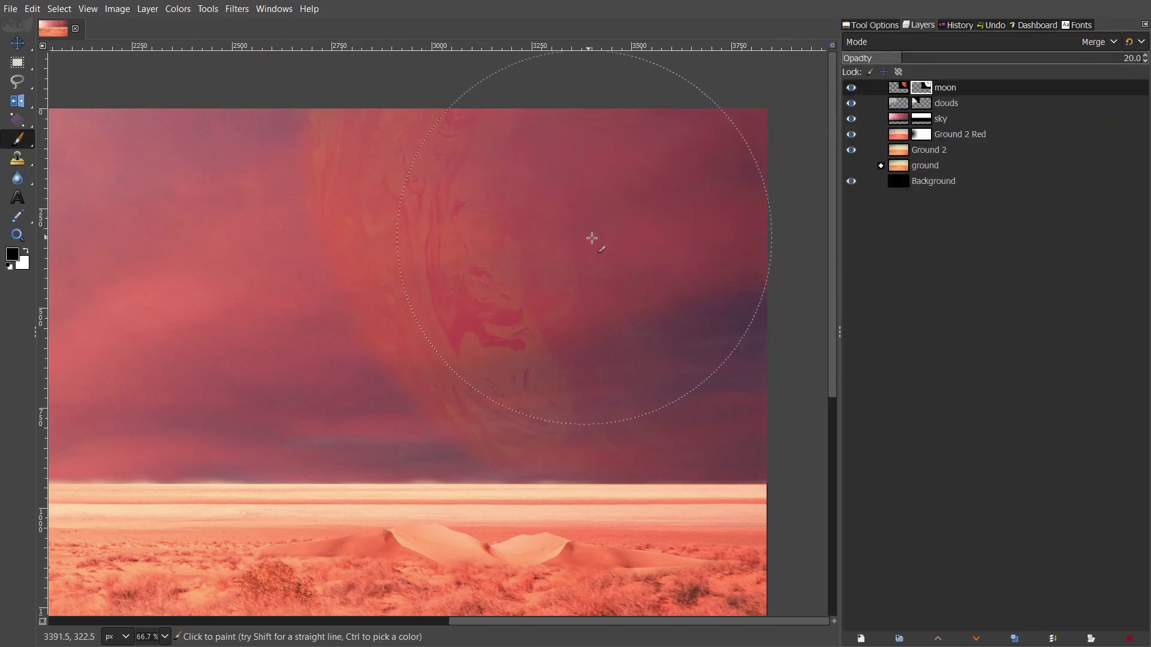
click(872, 24)
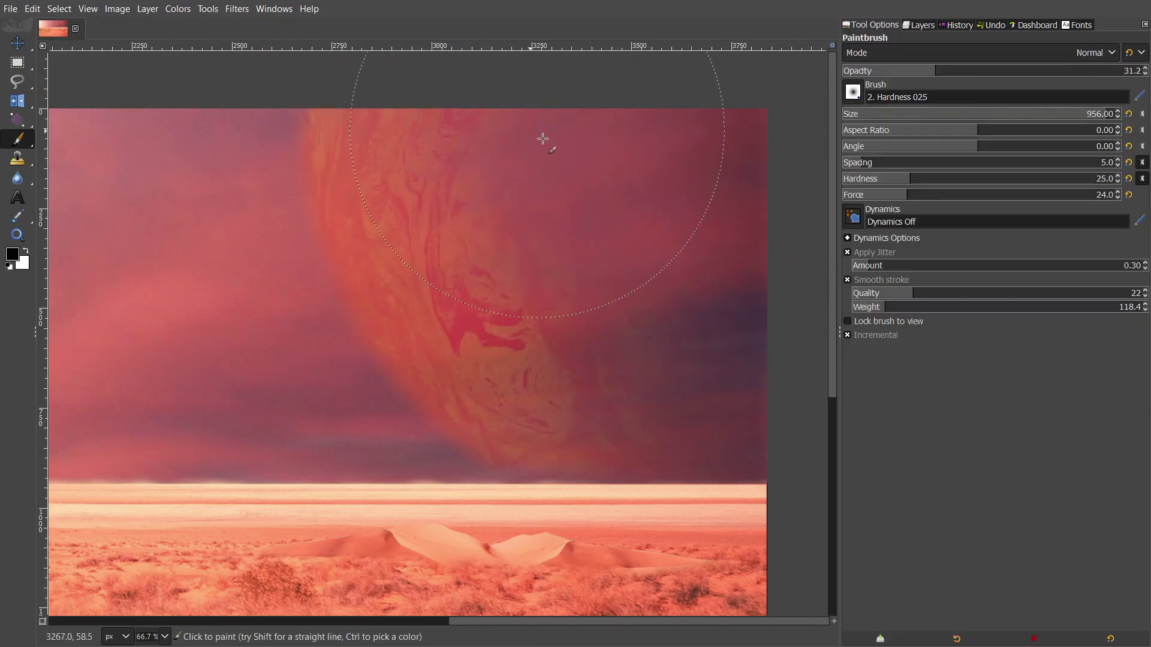
ctrl+scroll(542, 139, down, 2)
click(920, 25)
key(x)
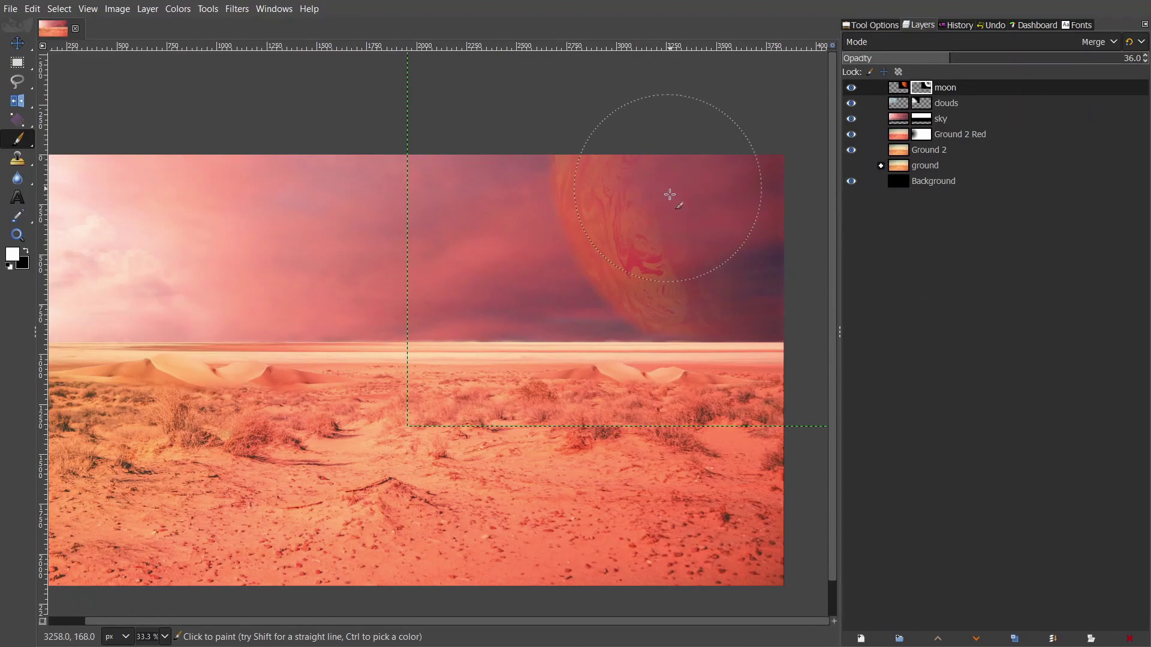
key(End)
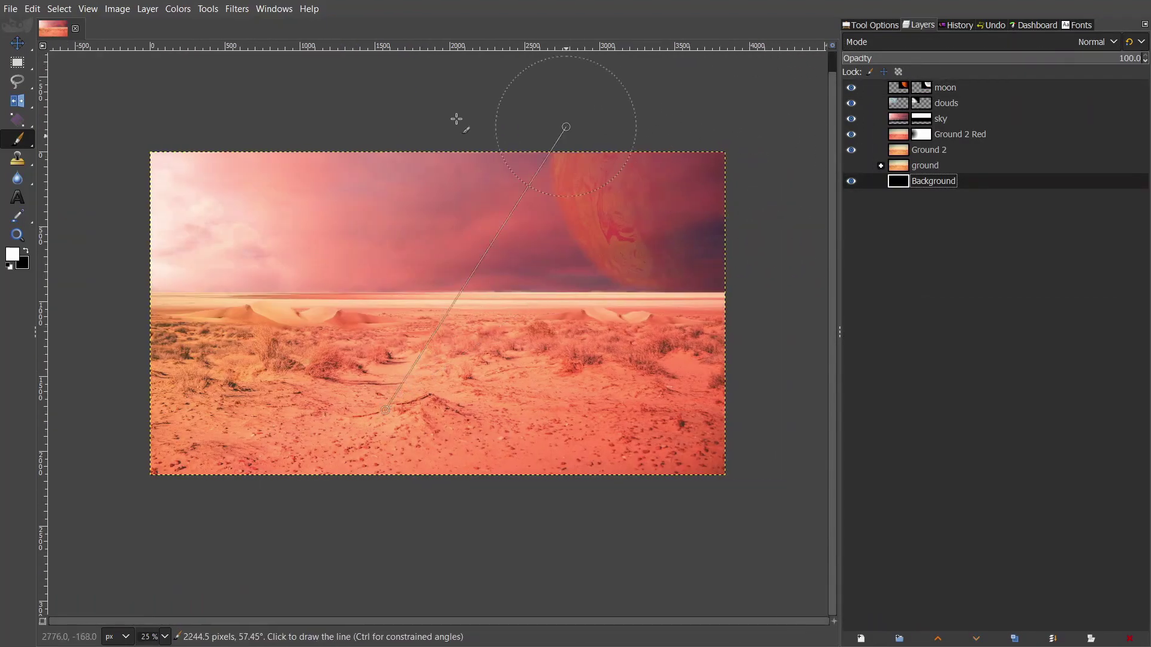
- Darken Ground 2 Red with a Curves adjustment and Exposure -0.320
click(940, 118)
click(178, 9)
click(189, 192)
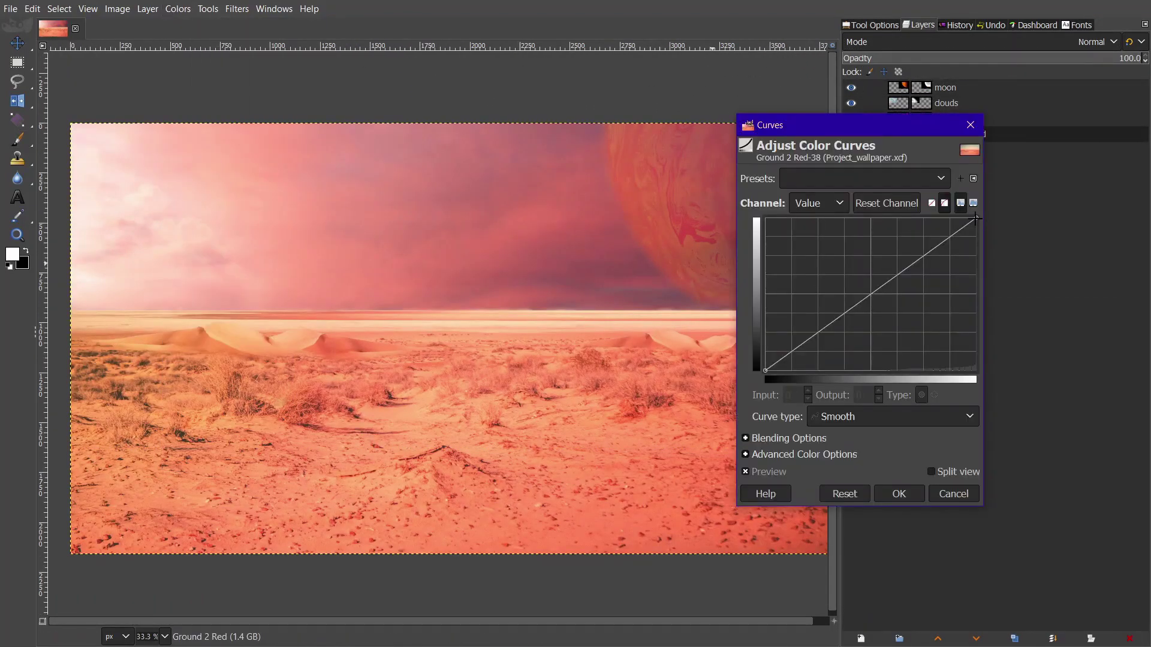
mouse_move(977, 219)
mouse_down()
mouse_move(989, 248)
mouse_move(977, 218)
mouse_up()
mouse_move(766, 371)
mouse_down()
mouse_move(881, 310)
mouse_move(799, 372)
mouse_move(792, 359)
mouse_up()
click(878, 308)
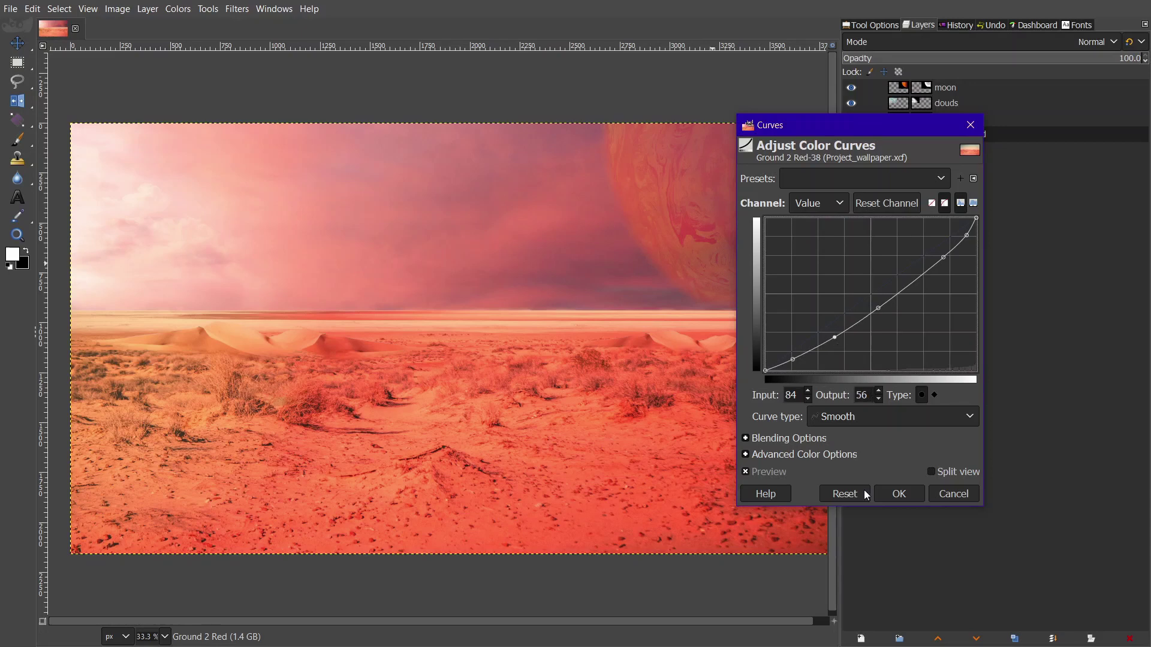
click(899, 493)
click(178, 9)
click(206, 118)
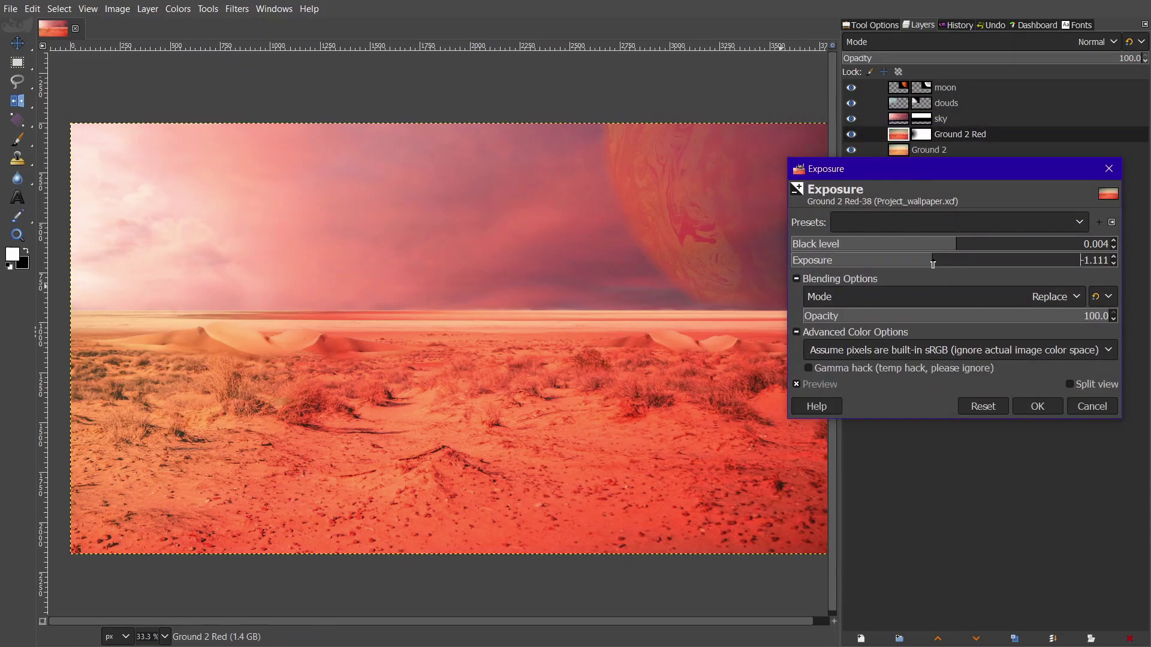
drag(932, 264, 944, 262)
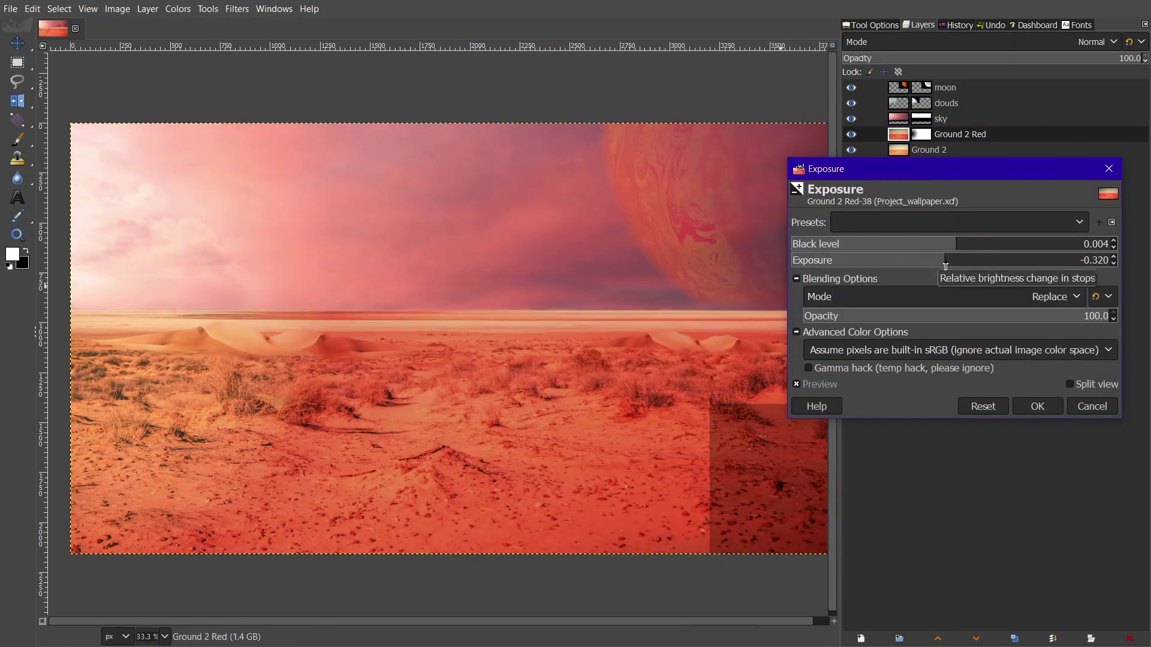
click(1043, 407)
- Set Ground 2's Exposure to -0.320, tweaking its black level too
click(929, 150)
click(178, 8)
click(207, 119)
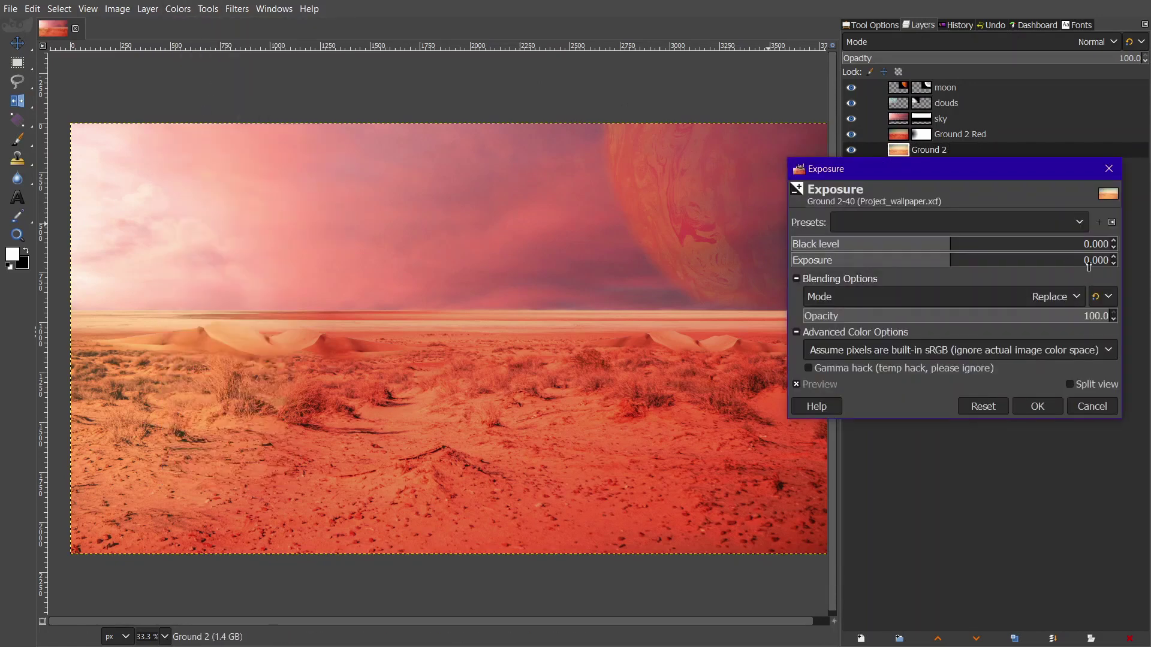
click(1088, 266)
text(-3.2)
key(Return)
text(.32)
key(Return)
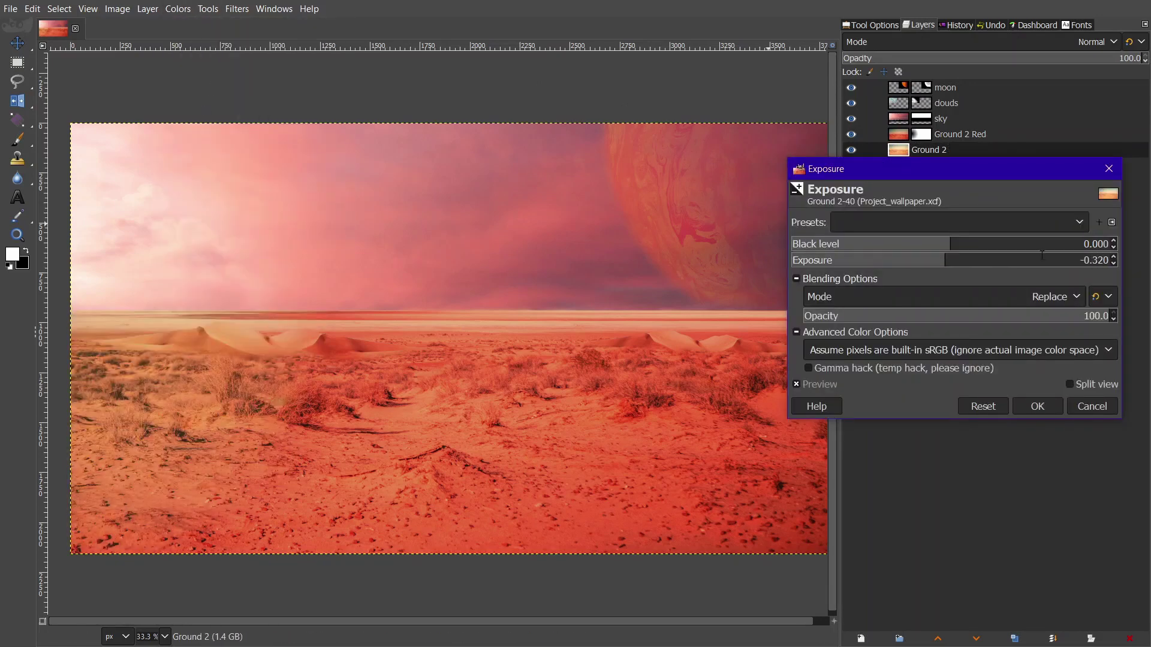
key(shift+Tab)
double_click(1097, 245)
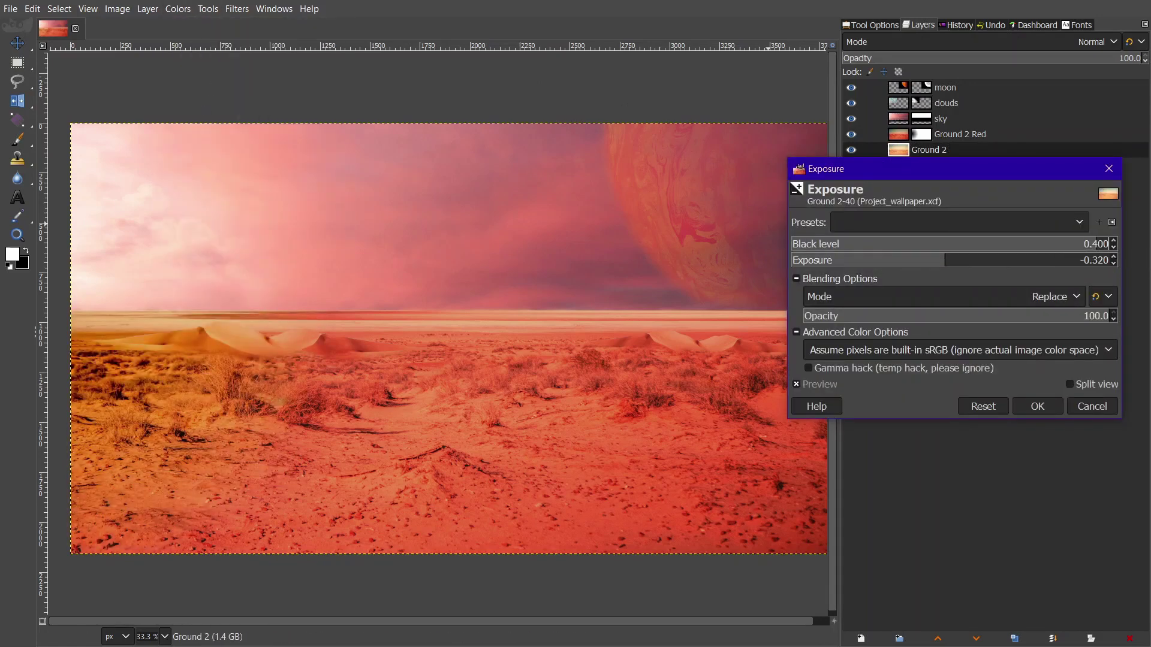
key(BackSpace)
key(Return)
click(1037, 408)
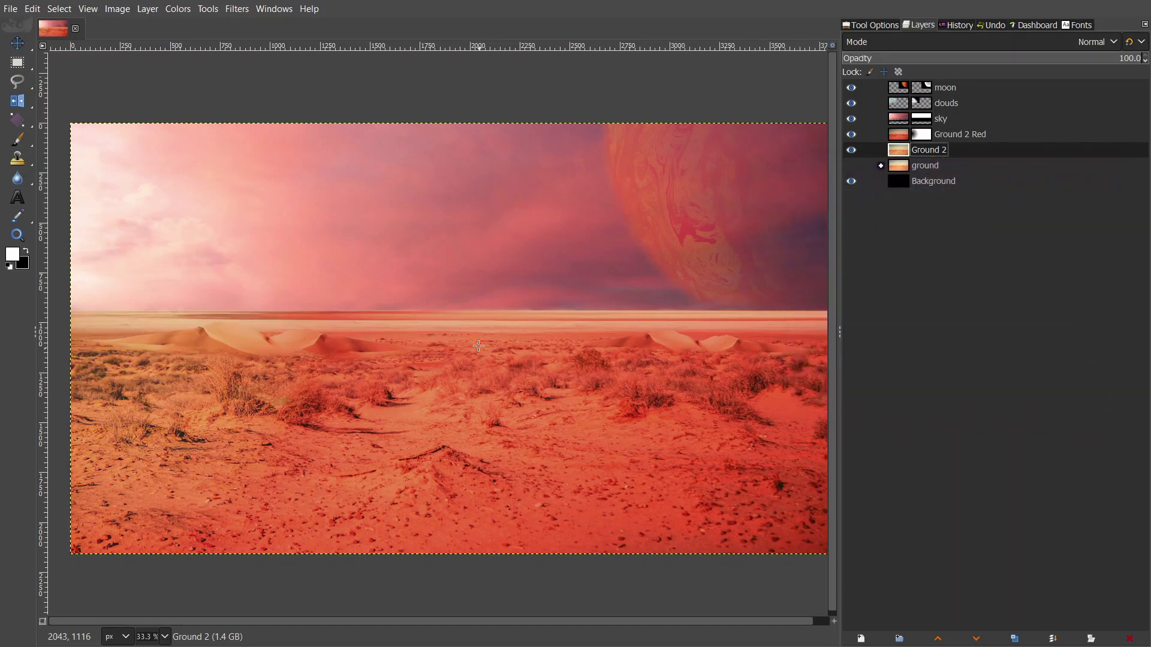
- Apply a Curves adjustment to Ground 2 that darkens its midtones
click(178, 9)
click(192, 179)
click(958, 236)
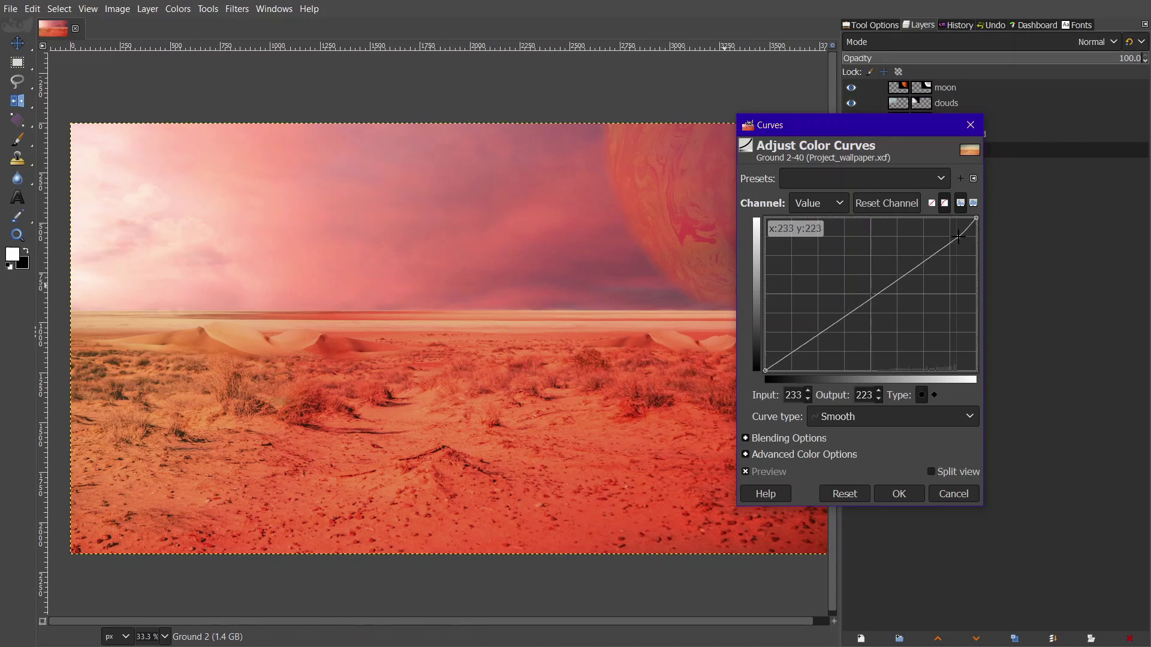
drag(856, 319, 856, 329)
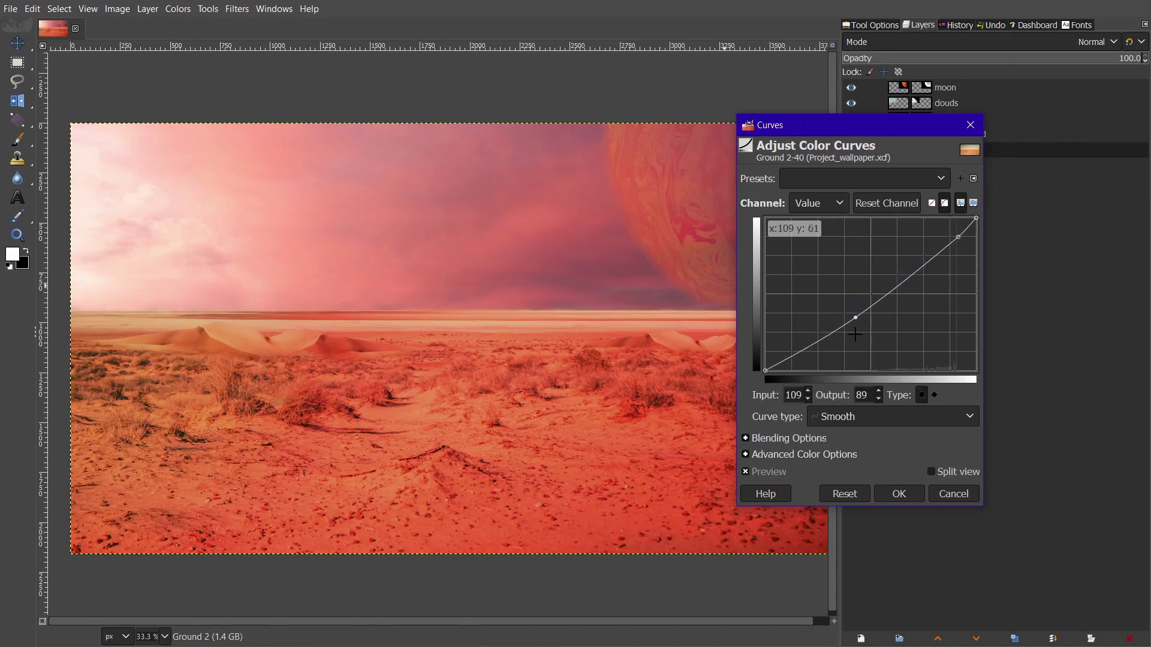
click(899, 493)
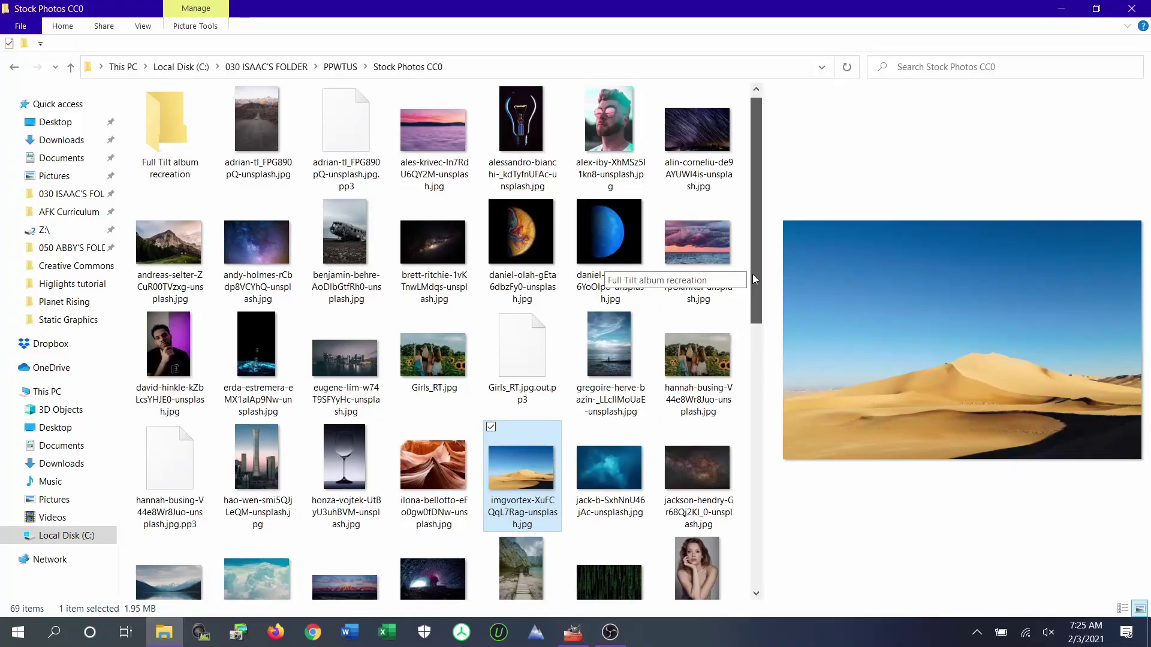
scroll(612, 340, down, 2)
- Import the clouds image as a top layer and scale it to 1664×1109
drag(613, 336, 531, 444)
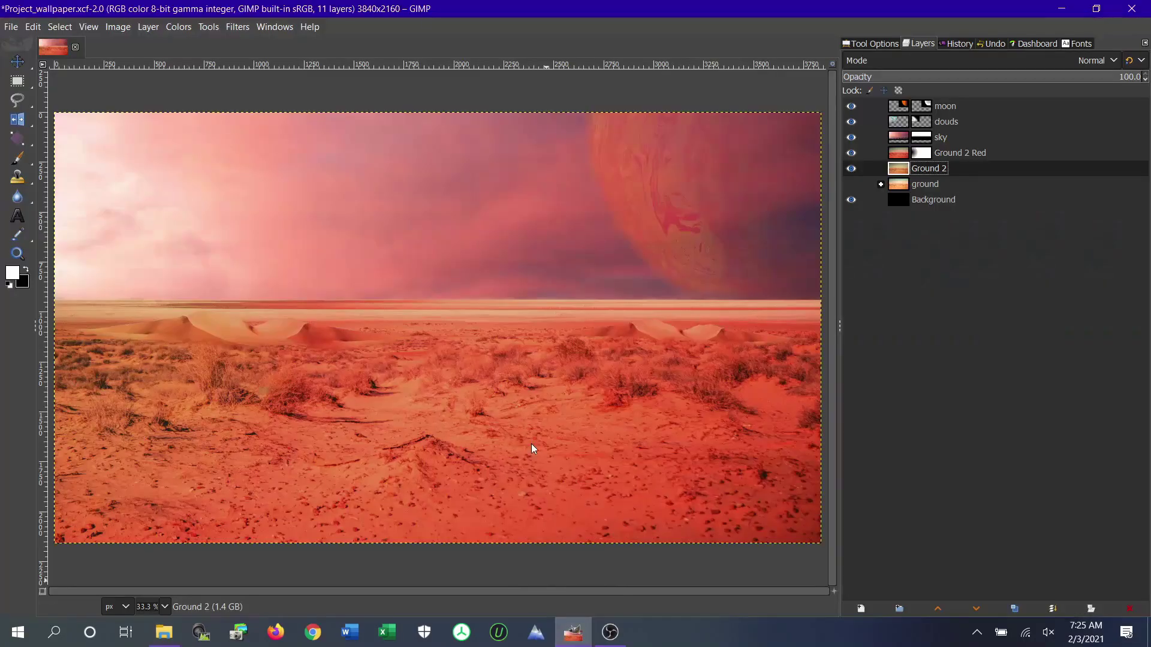
key(Return)
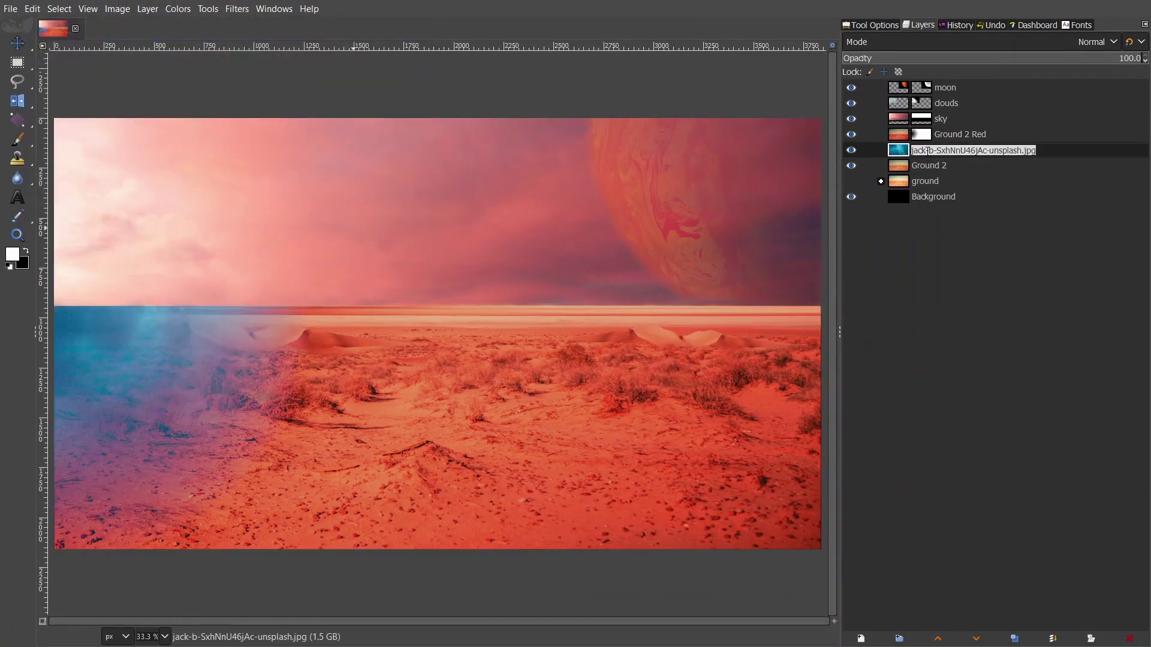
mouse_move(928, 155)
mouse_down()
mouse_move(926, 85)
mouse_move(928, 118)
mouse_up()
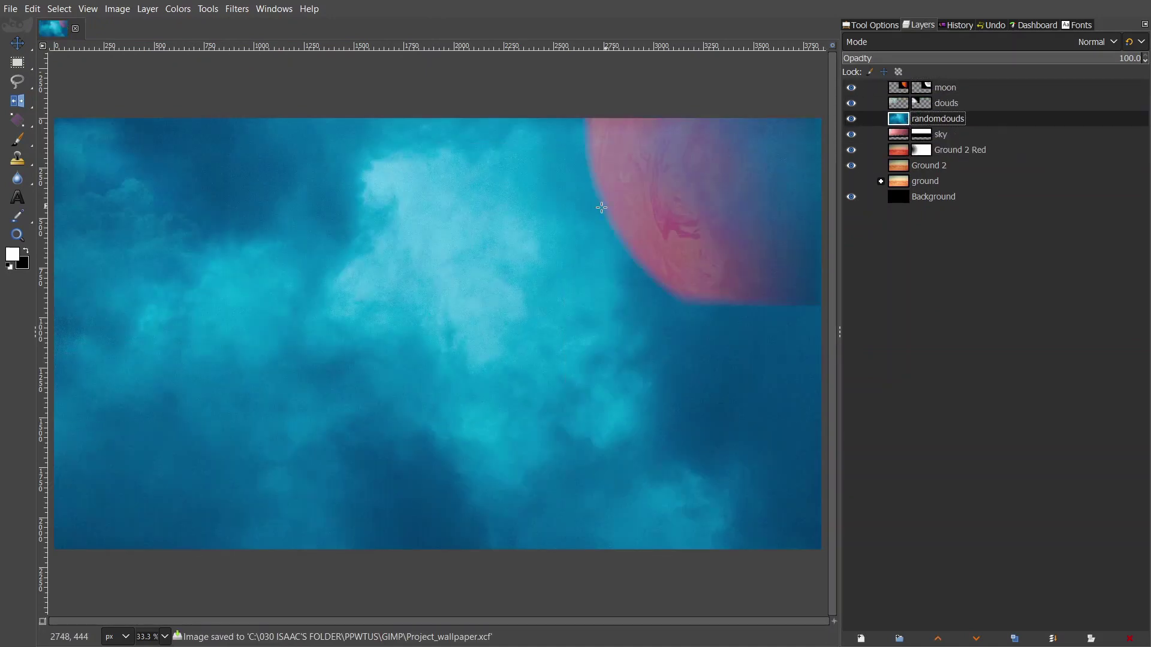
key(shift+s)
click(515, 222)
scroll(515, 222, down, 5)
drag(515, 222, 452, 188)
drag(596, 243, 617, 229)
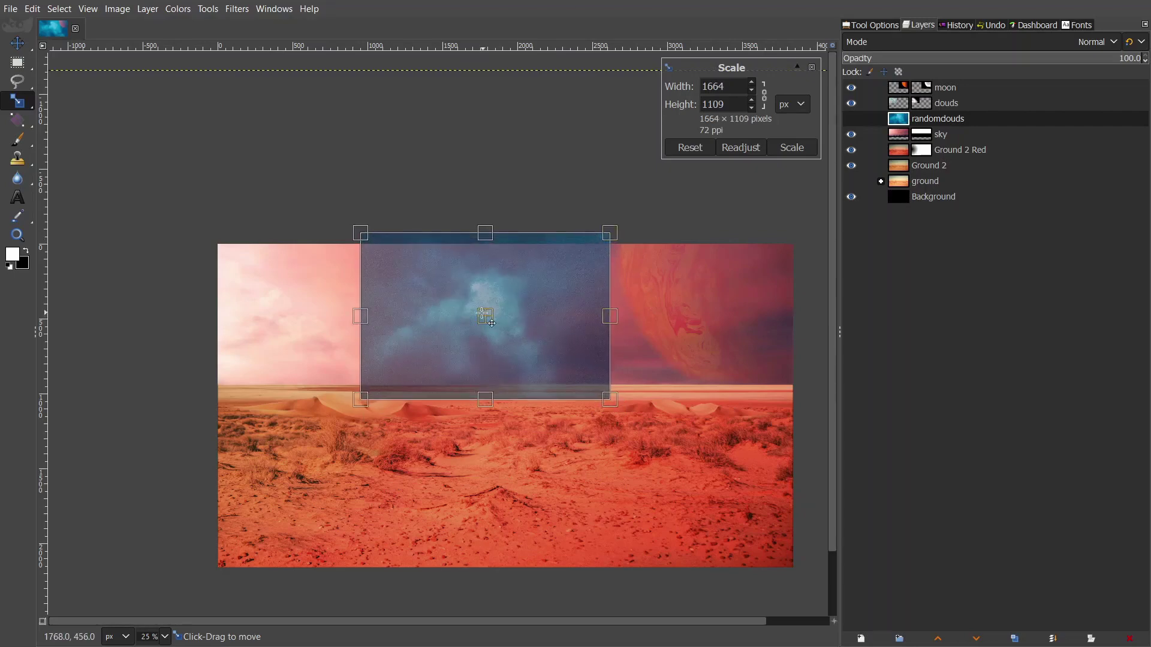
click(779, 151)
- Try Overlay mode and Color Temperature on the clouds, then cancel and delete the layer
click(1018, 42)
click(940, 285)
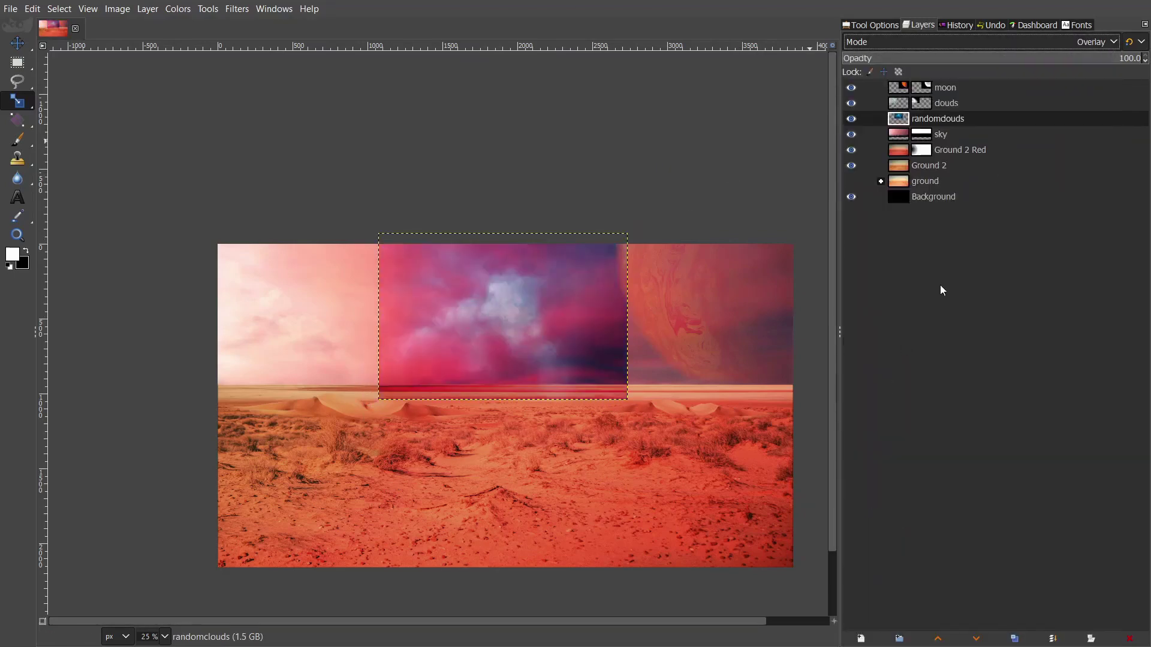
click(172, 8)
click(216, 44)
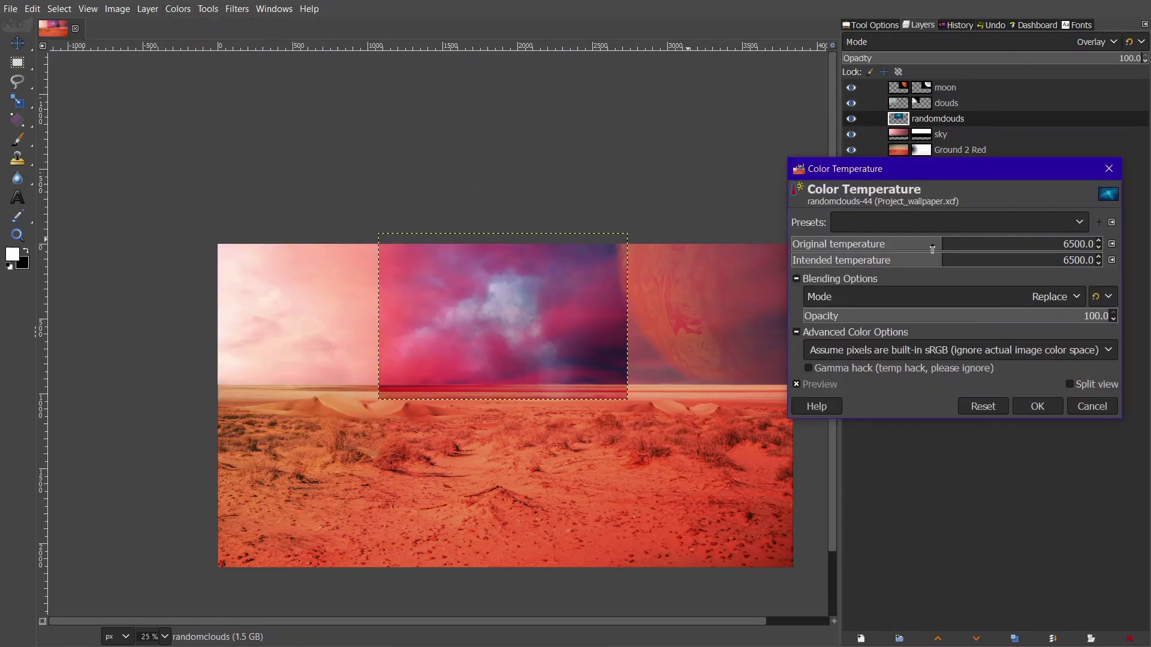
drag(896, 261, 935, 260)
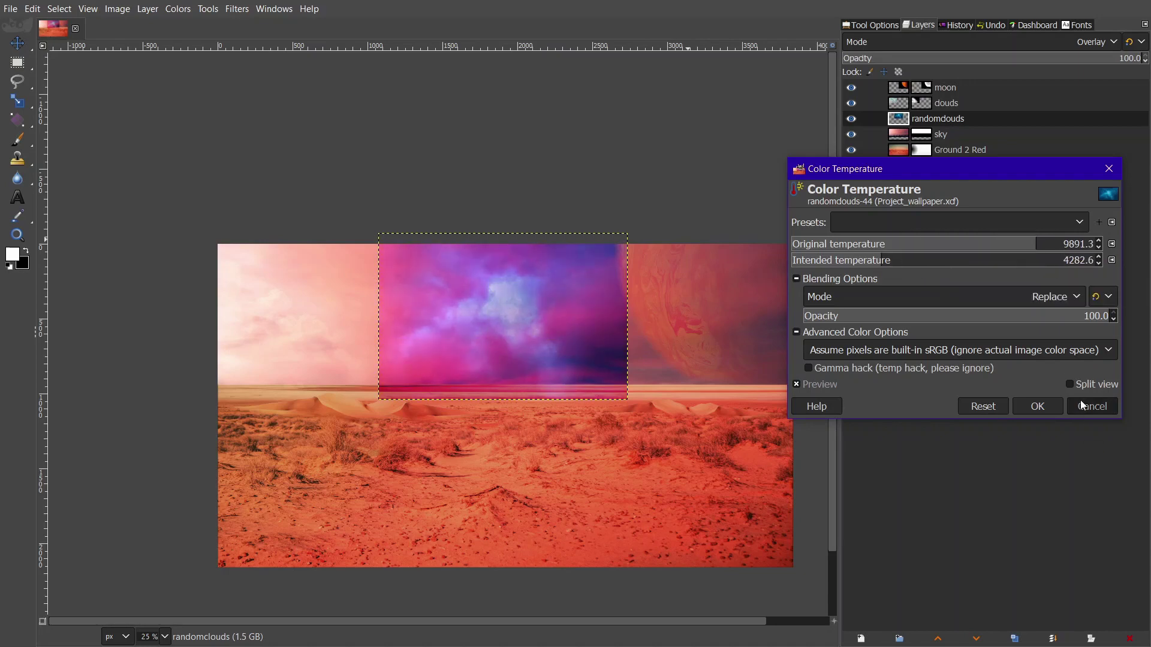
click(1037, 406)
click(1130, 639)
click(893, 181)
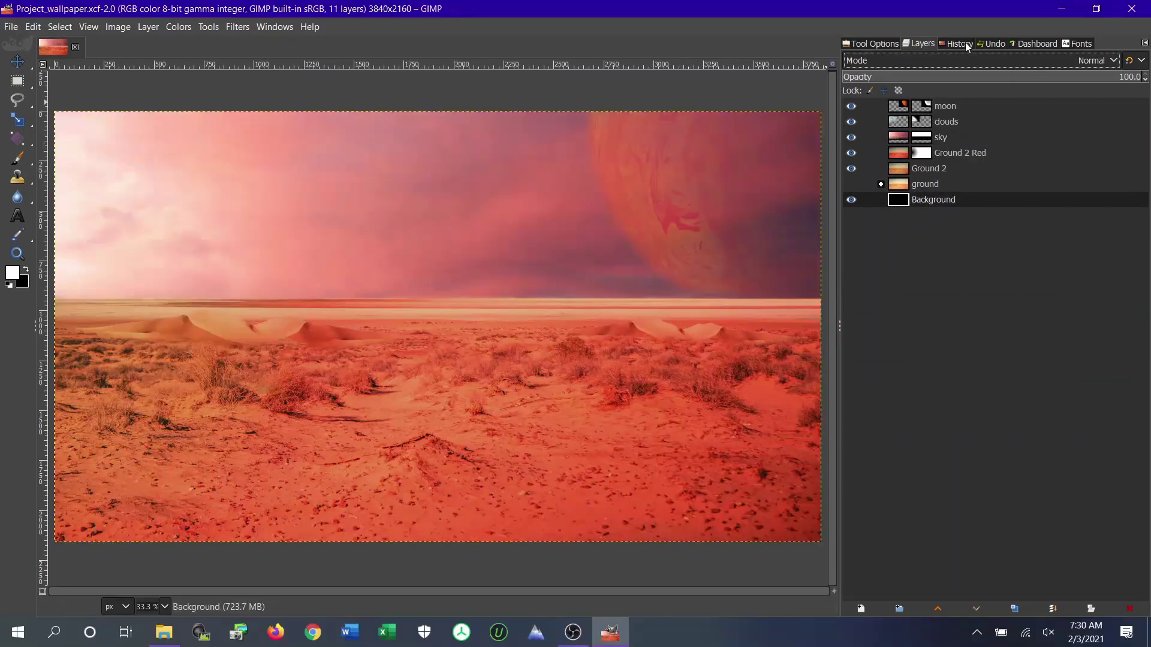
- Add the star-trail photo as a layer just below moon and scale it down
click(482, 320)
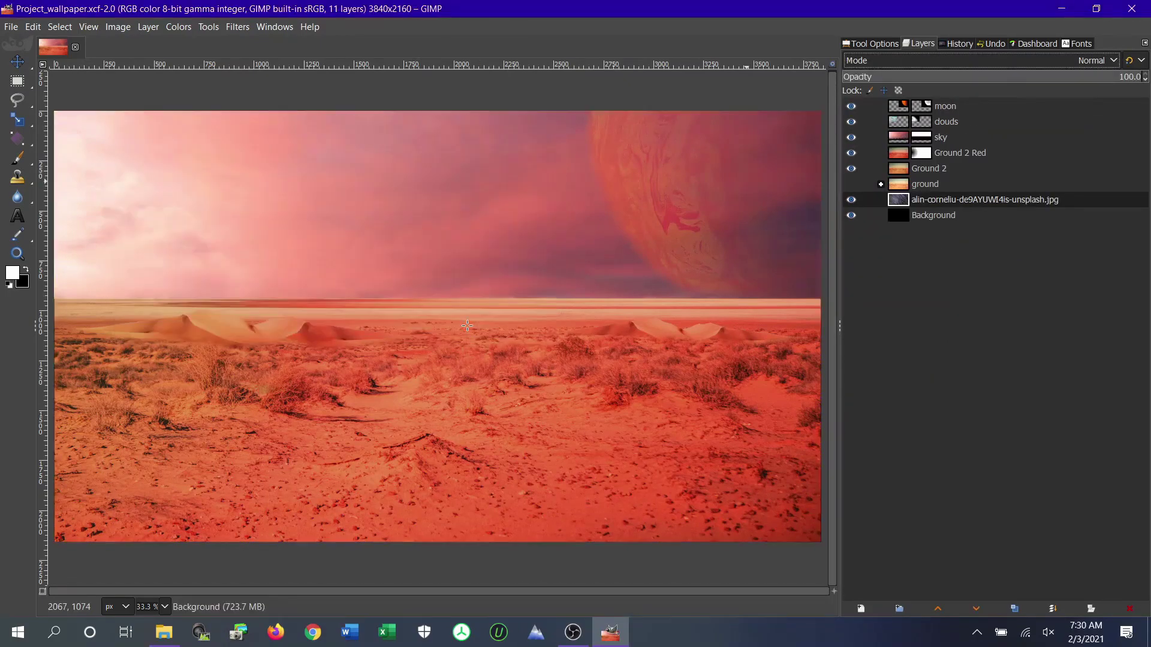
key(F11)
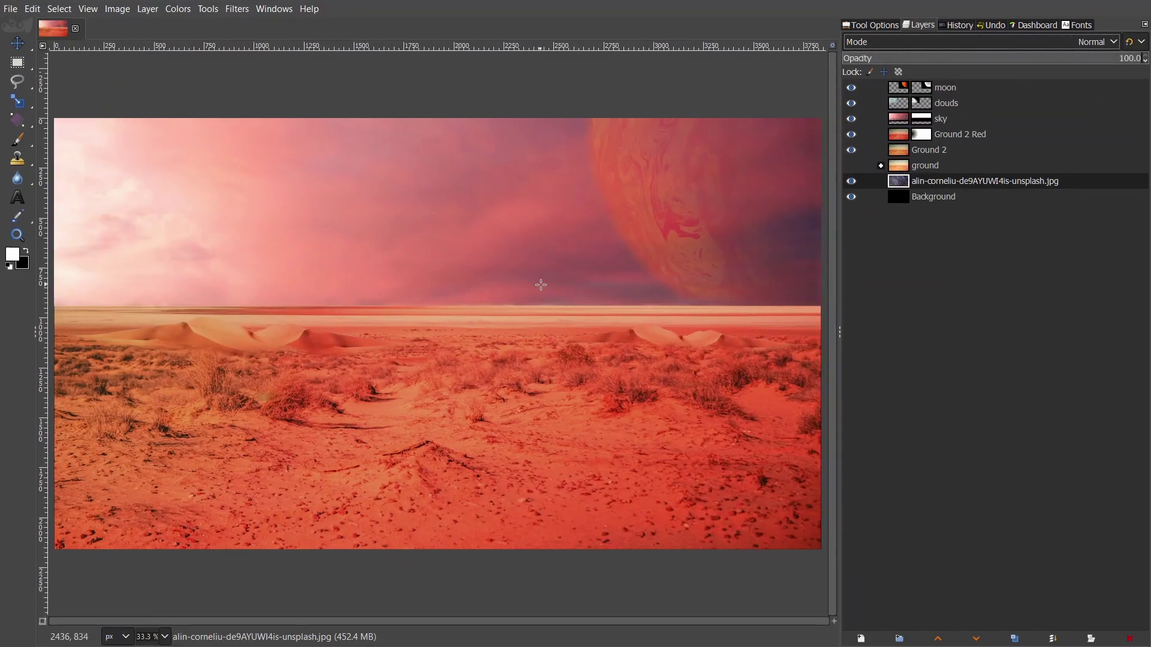
drag(982, 181, 983, 103)
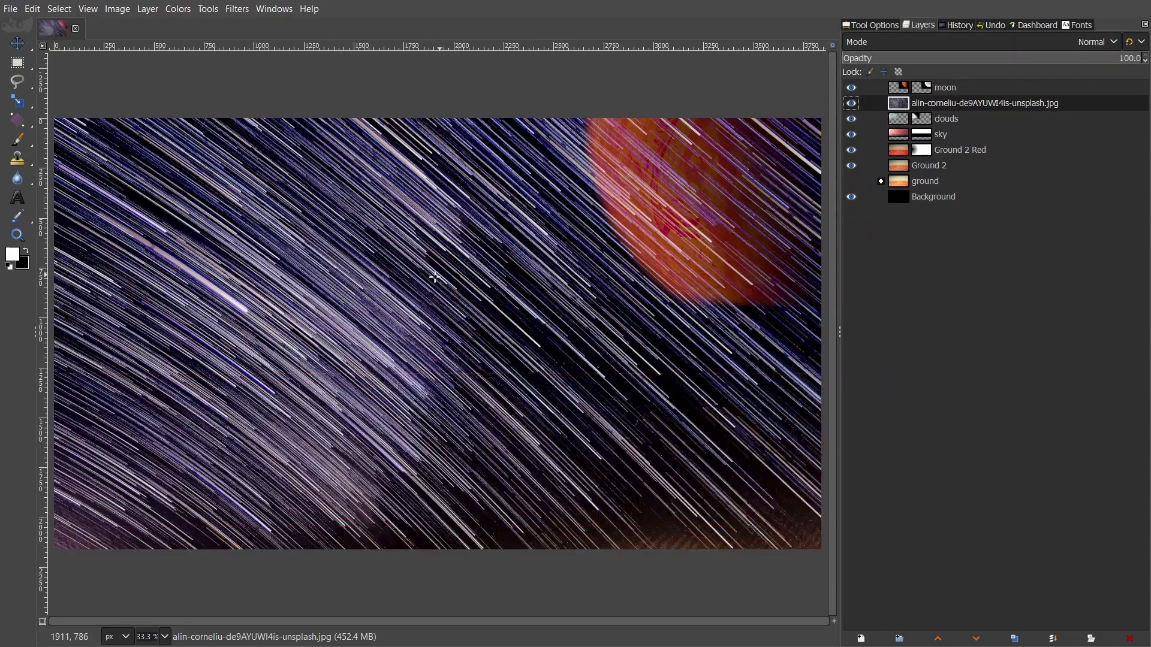
key(shift+s)
click(438, 300)
key(minus)
drag(437, 78, 437, 217)
key(Return)
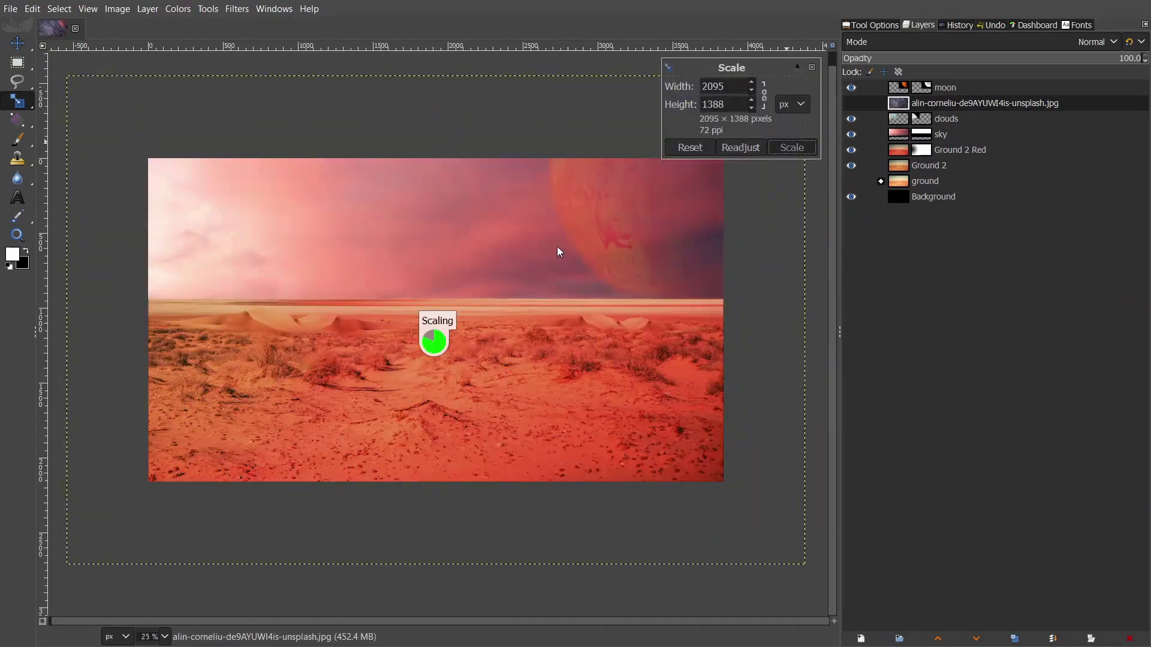
- Move the star trails over the upper-right sky and set Soft light mode
key(m)
drag(508, 285, 660, 211)
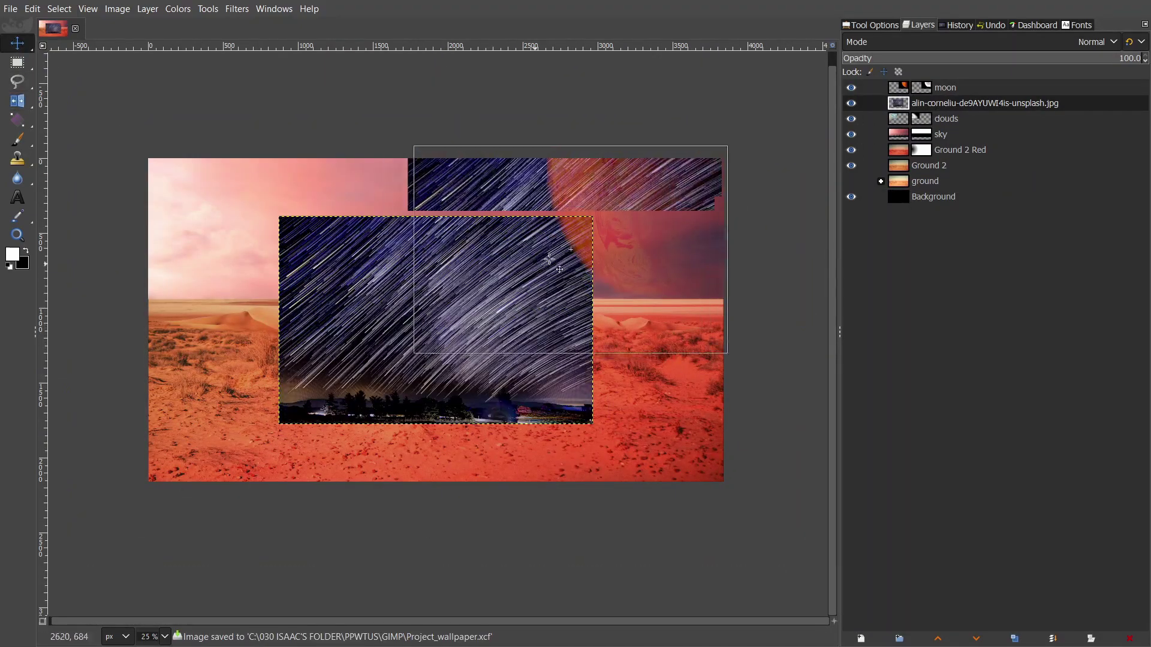
click(1096, 42)
click(945, 362)
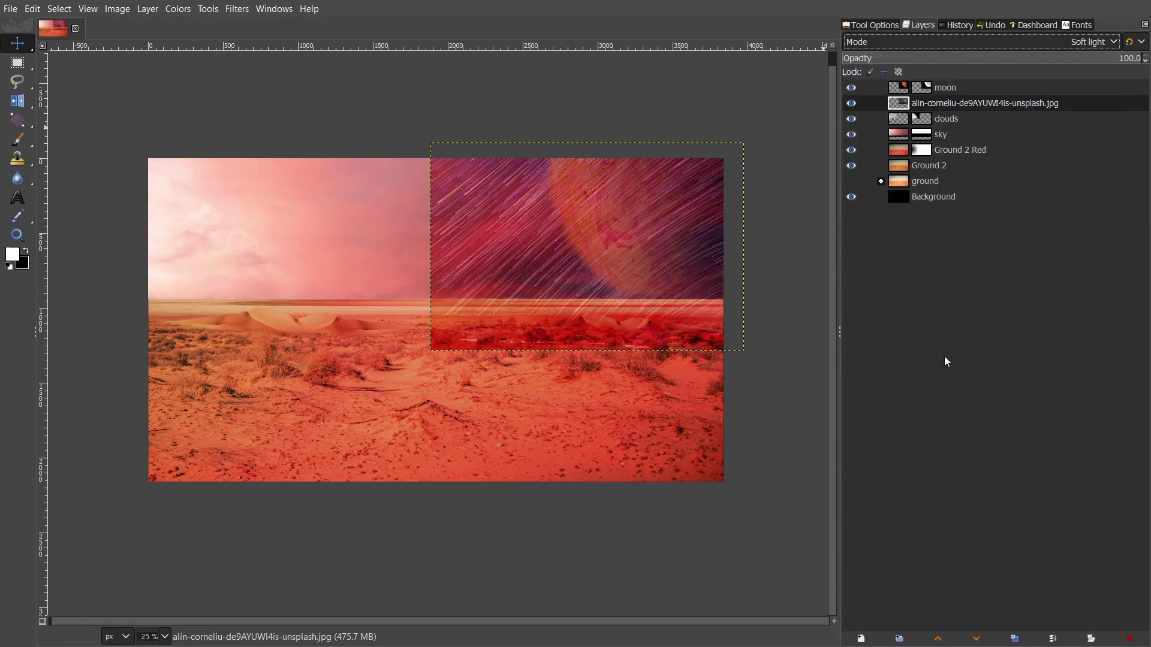
- Lower the star-trail layer to 32.2 opacity and add a black layer mask
drag(1127, 58, 938, 59)
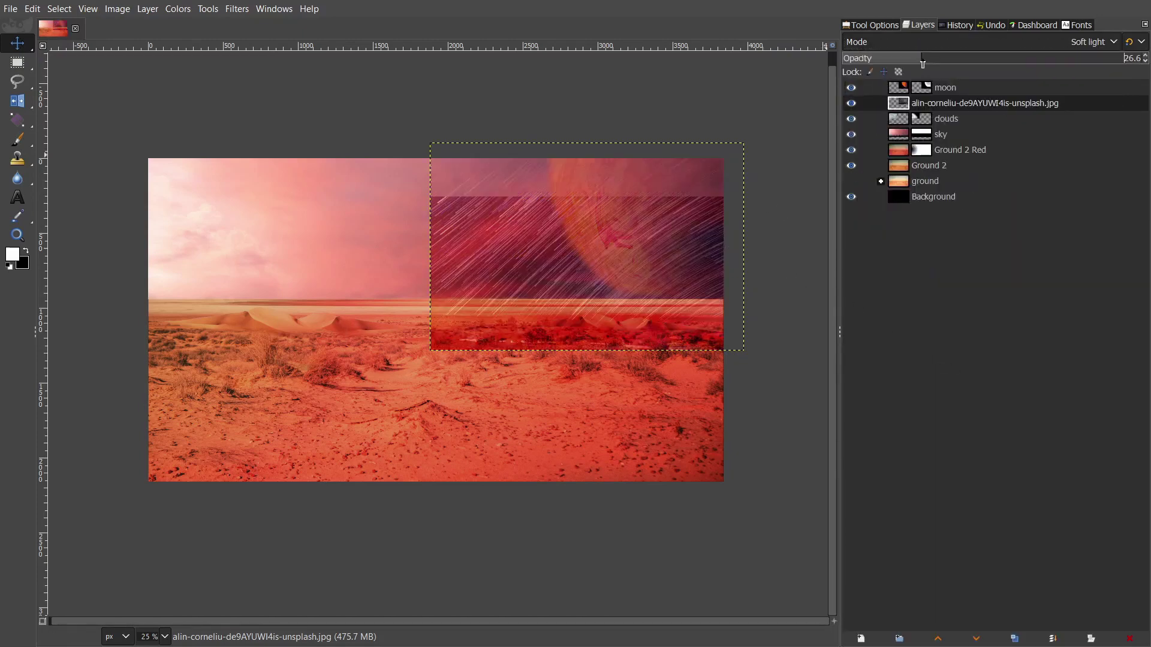
key(plus)
right_click(912, 103)
click(953, 281)
click(955, 355)
click(953, 485)
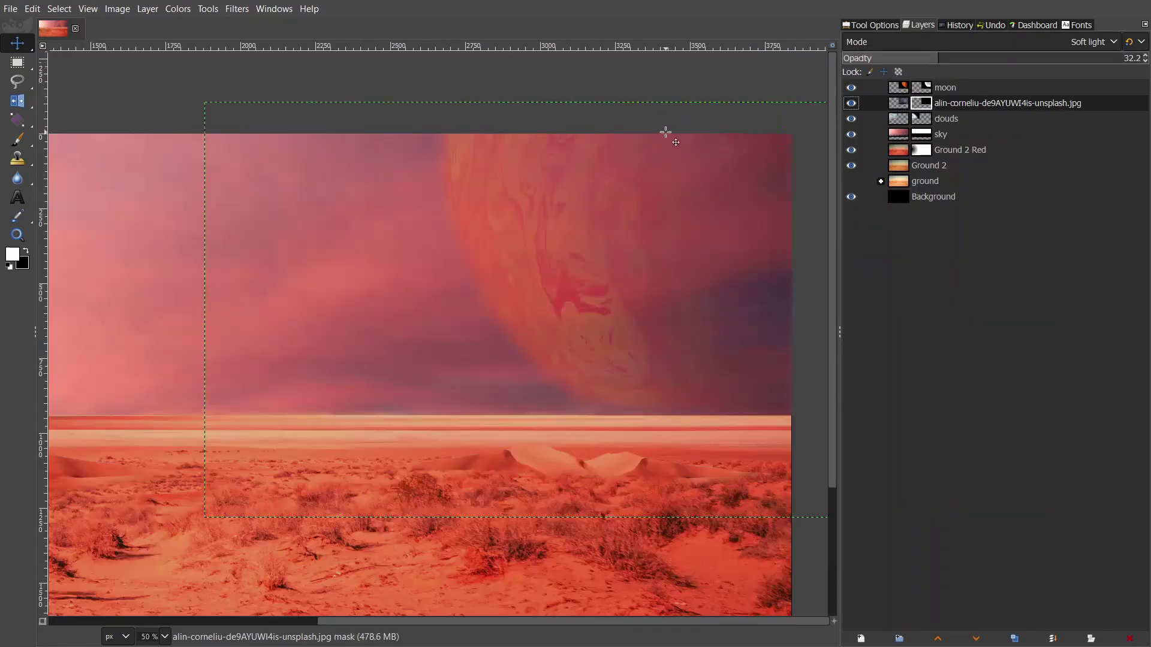
- Switch to the Paintbrush with the hard round brush and zoom in on the horizon
key(p)
key(plus)
click(875, 25)
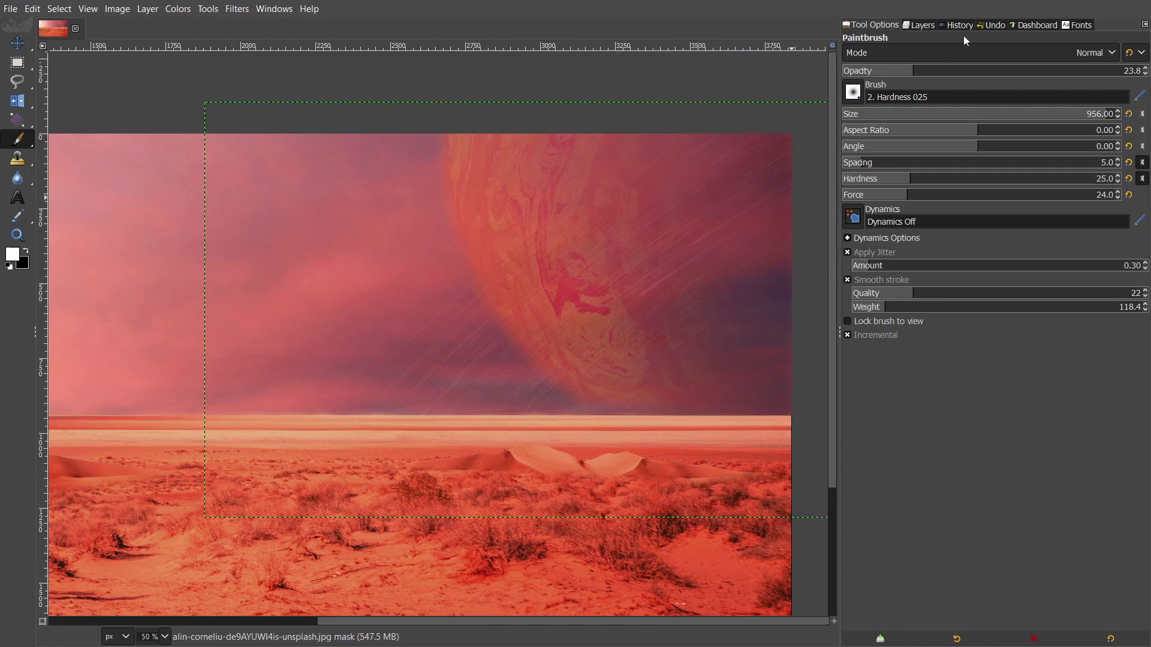
click(852, 91)
click(889, 126)
click(1017, 116)
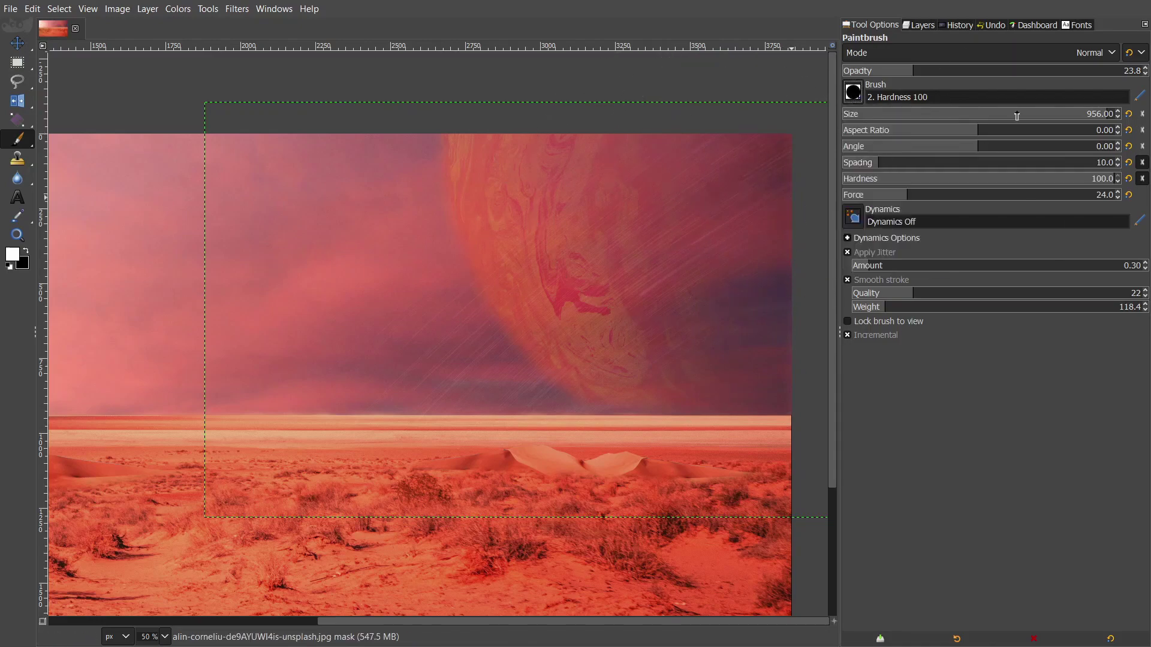
click(921, 25)
key(1)
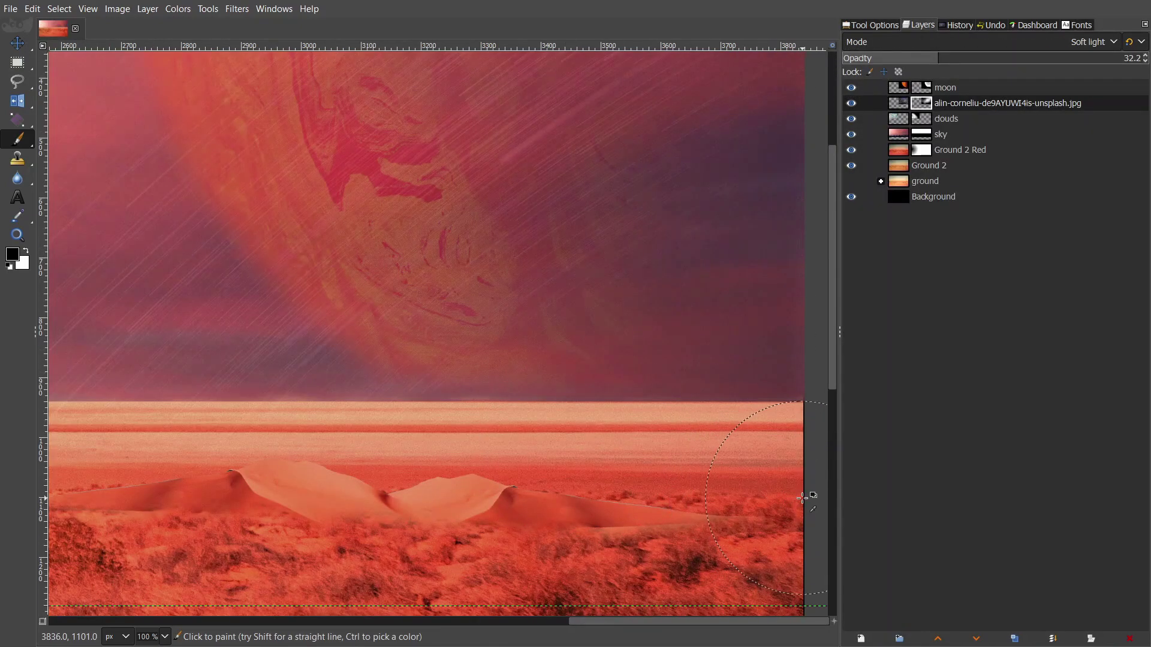
key(minus)
scroll(159, 500, down, 1)
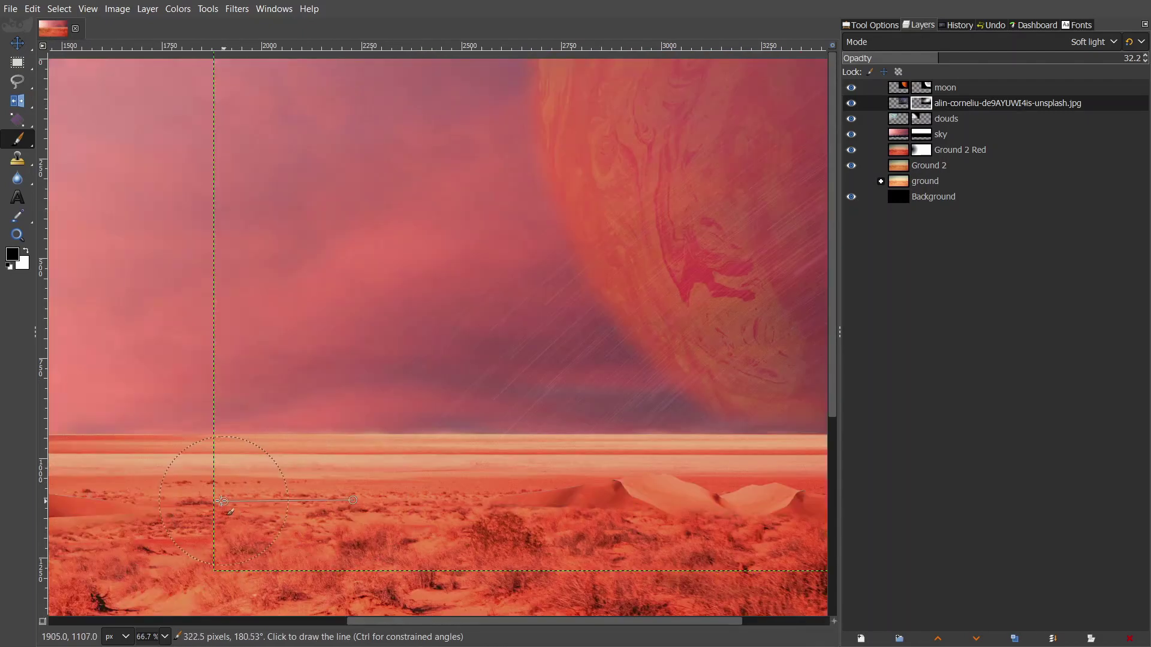
scroll(180, 503, right, 2)
scroll(649, 521, down, 1)
scroll(408, 521, up, 1)
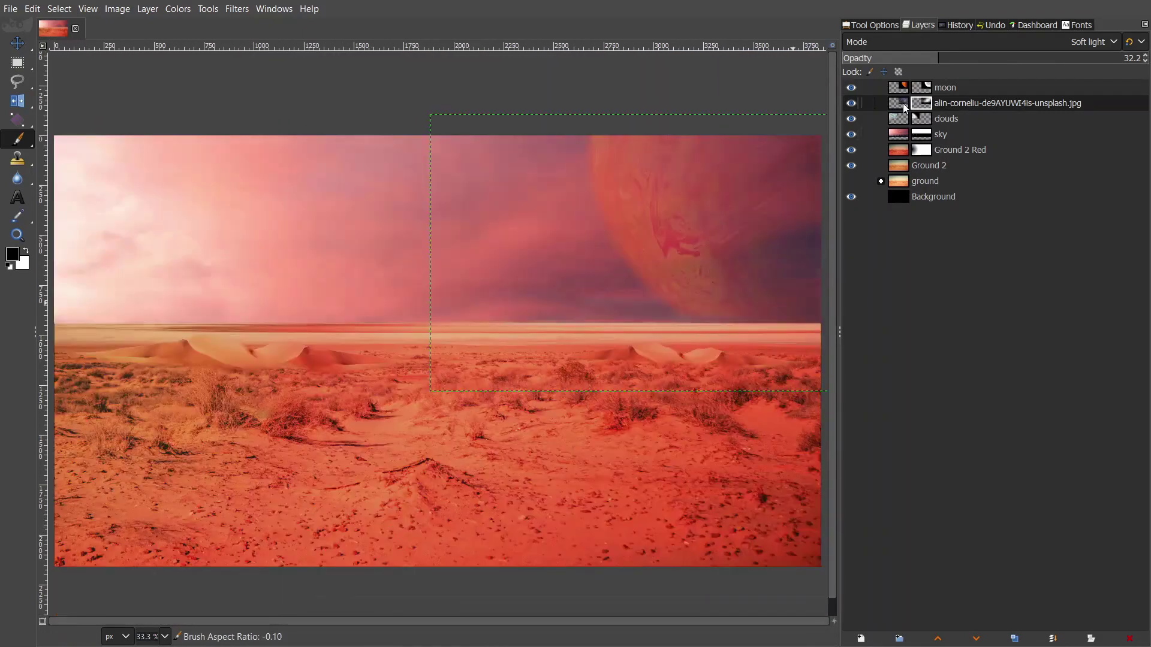
- Create a new layer named 'gradient'
right_click(907, 87)
click(952, 199)
text(gradient)
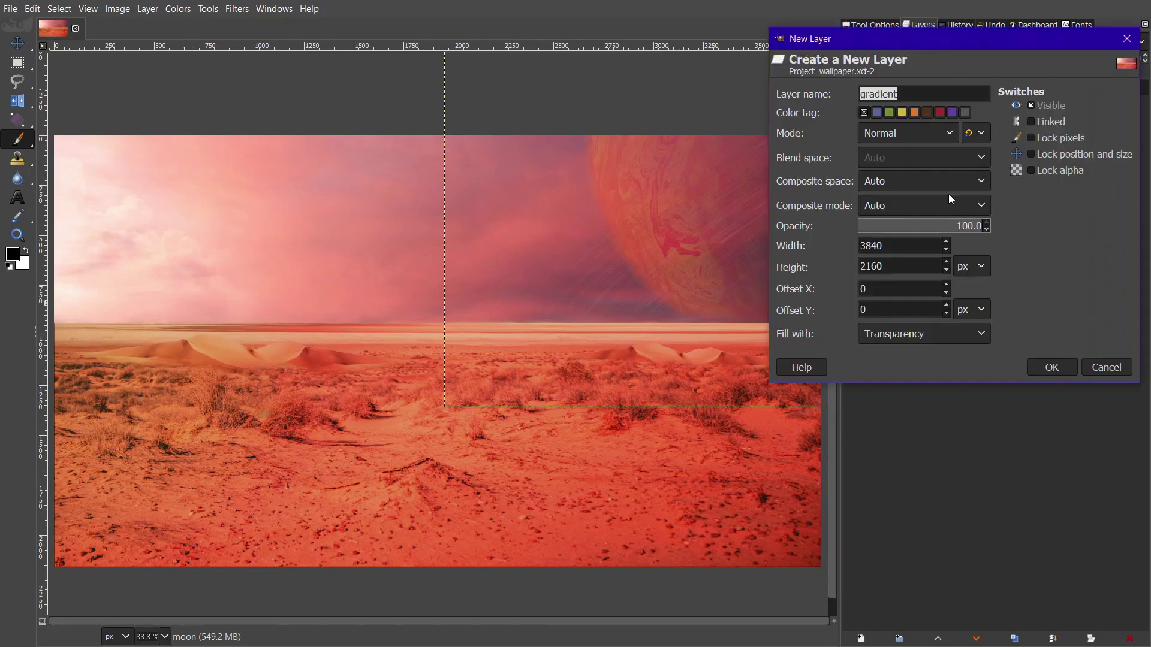
click(1042, 366)
- Draw a radial FG-to-Transparent gradient starting from the top-right corner
key(g)
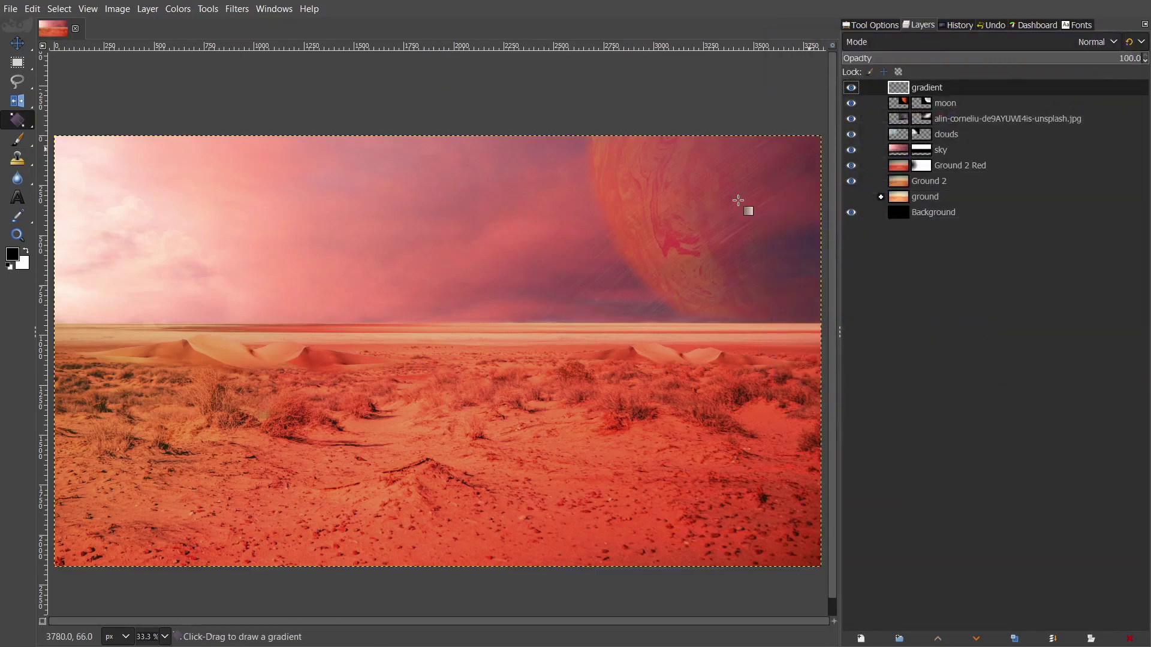
mouse_move(809, 148)
mouse_down()
mouse_move(566, 287)
mouse_move(393, 336)
mouse_up()
click(870, 24)
click(853, 91)
click(882, 208)
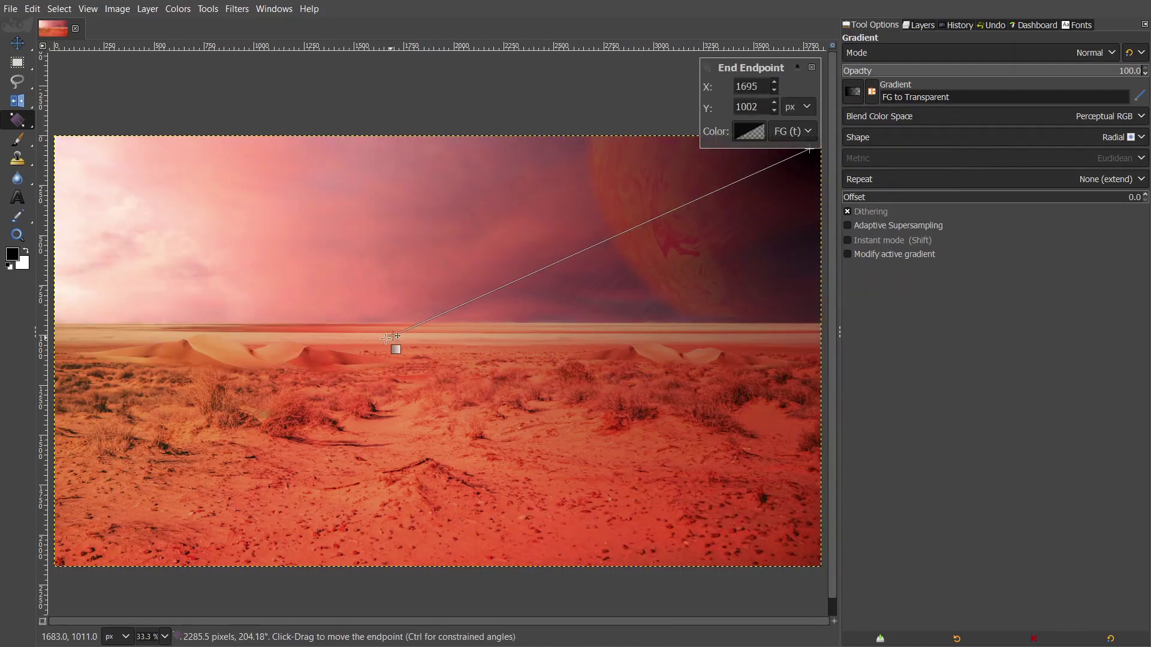
drag(811, 151, 802, 111)
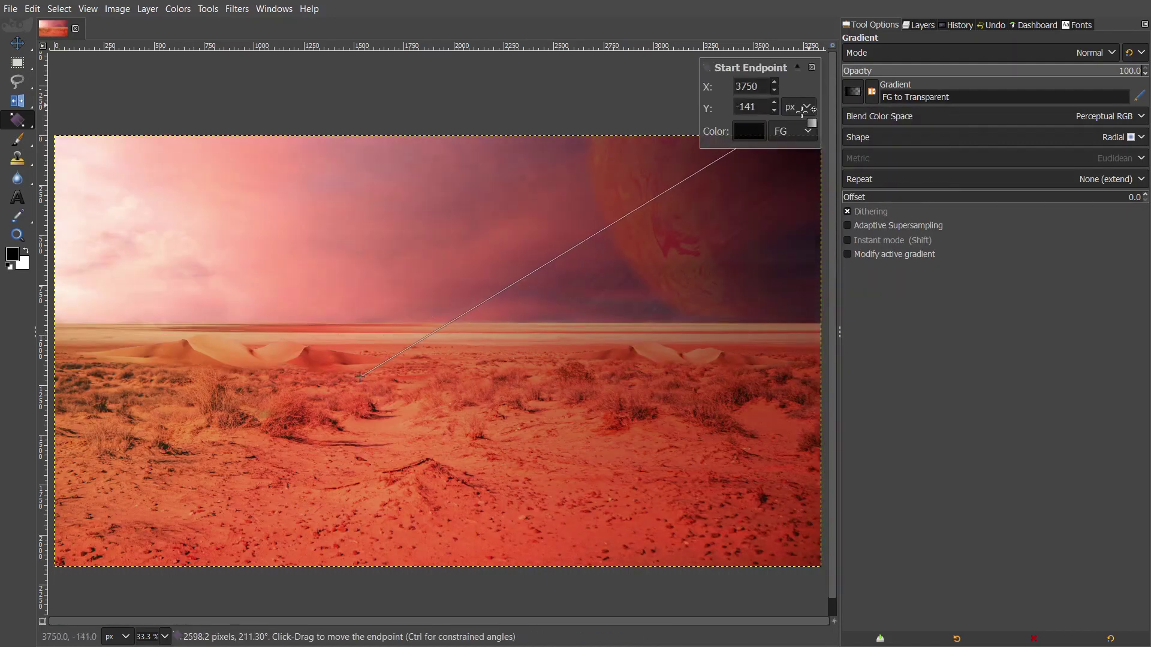
mouse_move(360, 377)
mouse_down()
mouse_move(380, 475)
mouse_move(528, 511)
mouse_up()
drag(398, 143, 374, 163)
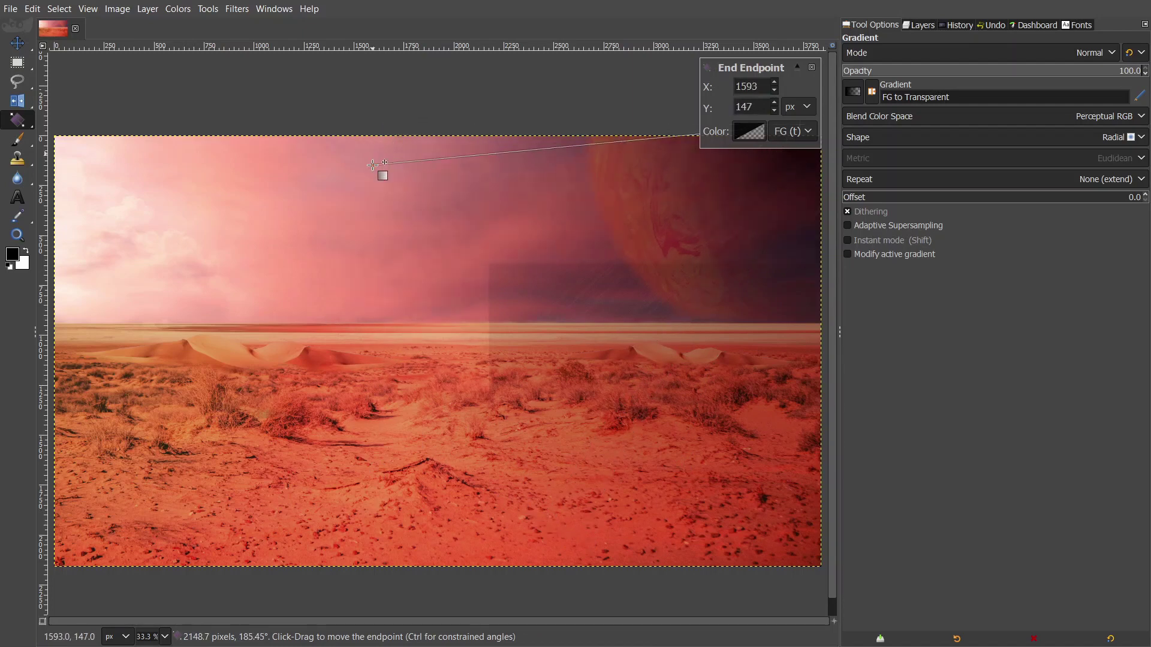
- Refine the gradient's start and end points, stretching it into the dunes, and commit it
key(minus)
drag(725, 163, 752, 163)
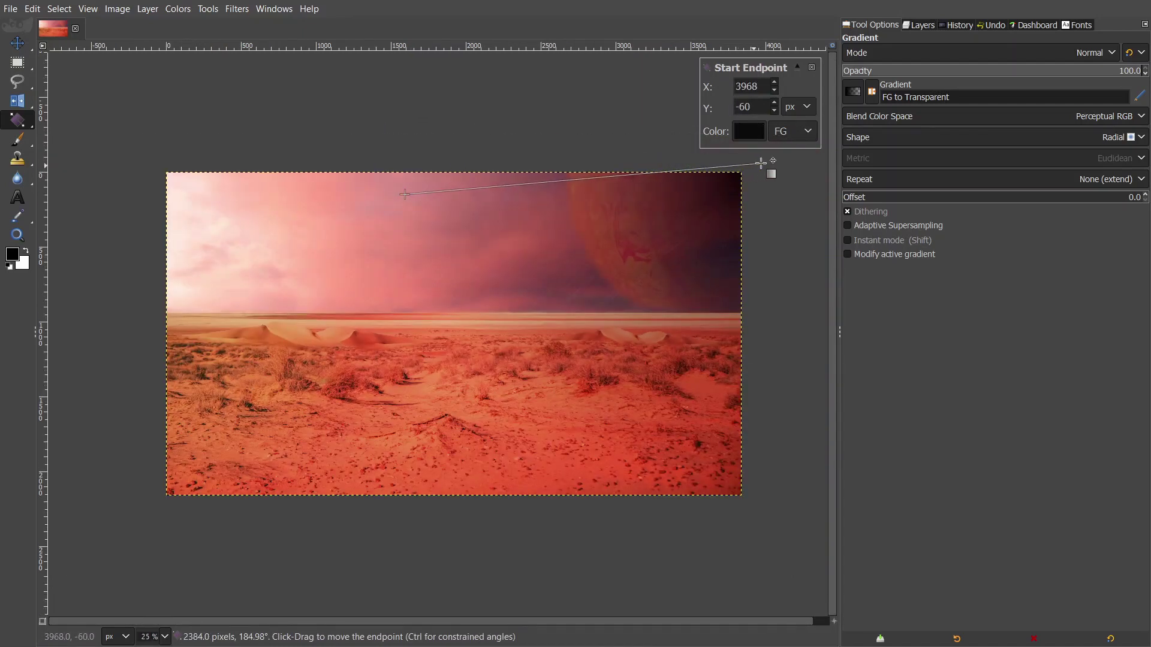
click(587, 177)
drag(404, 193, 387, 201)
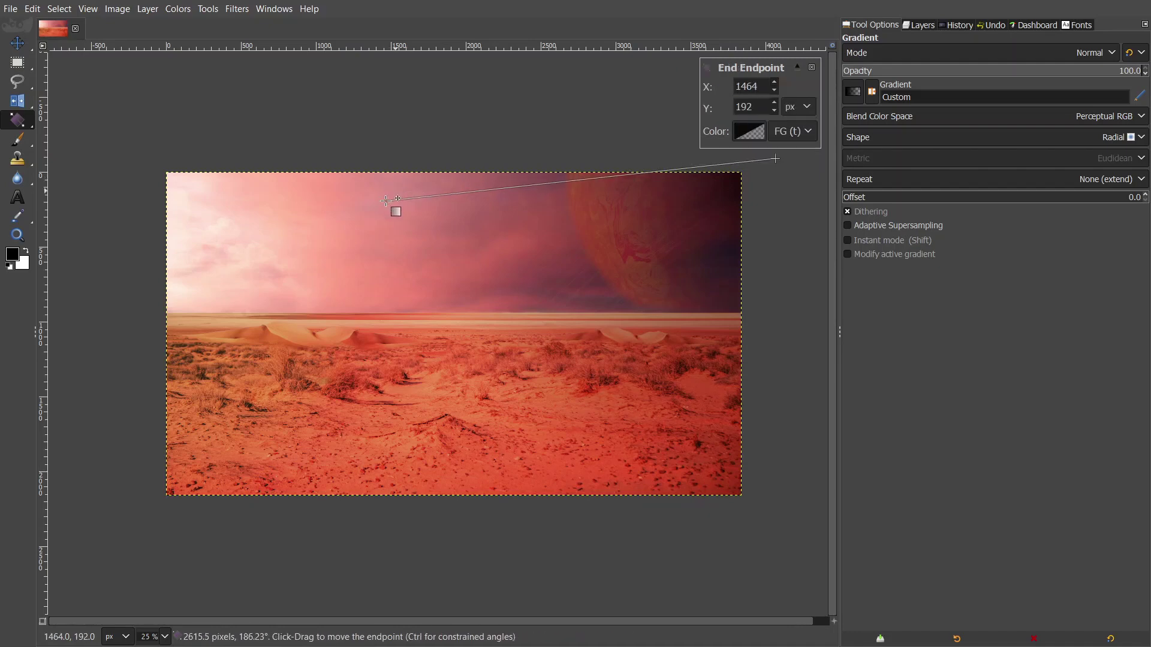
click(573, 181)
drag(776, 159, 763, 156)
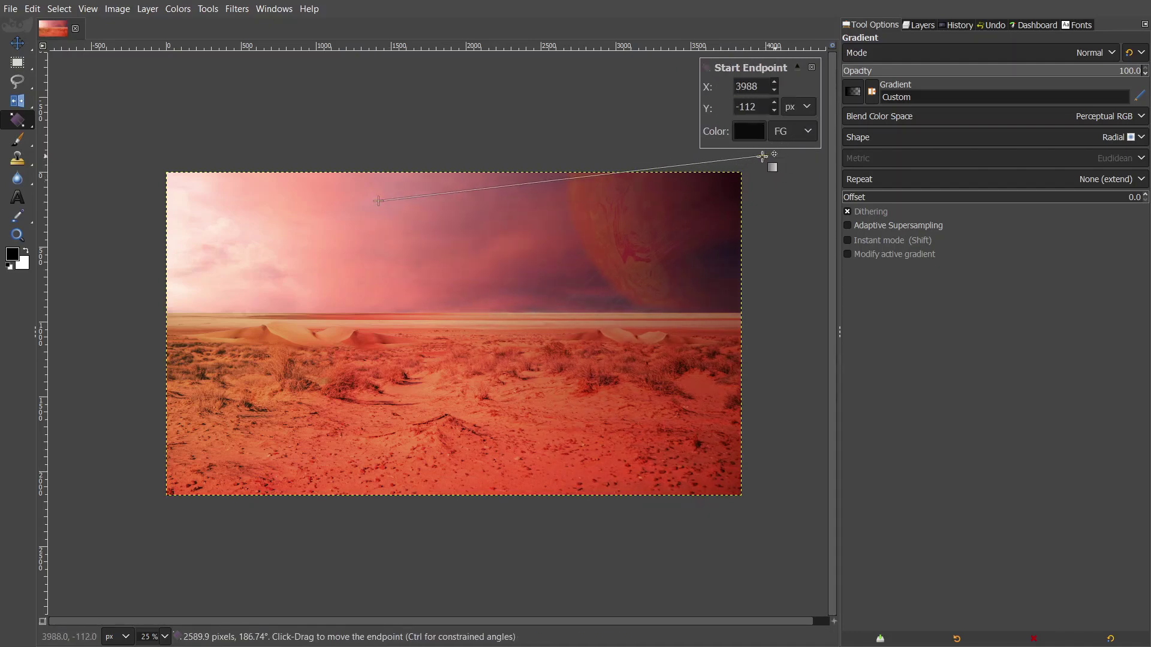
drag(379, 201, 448, 362)
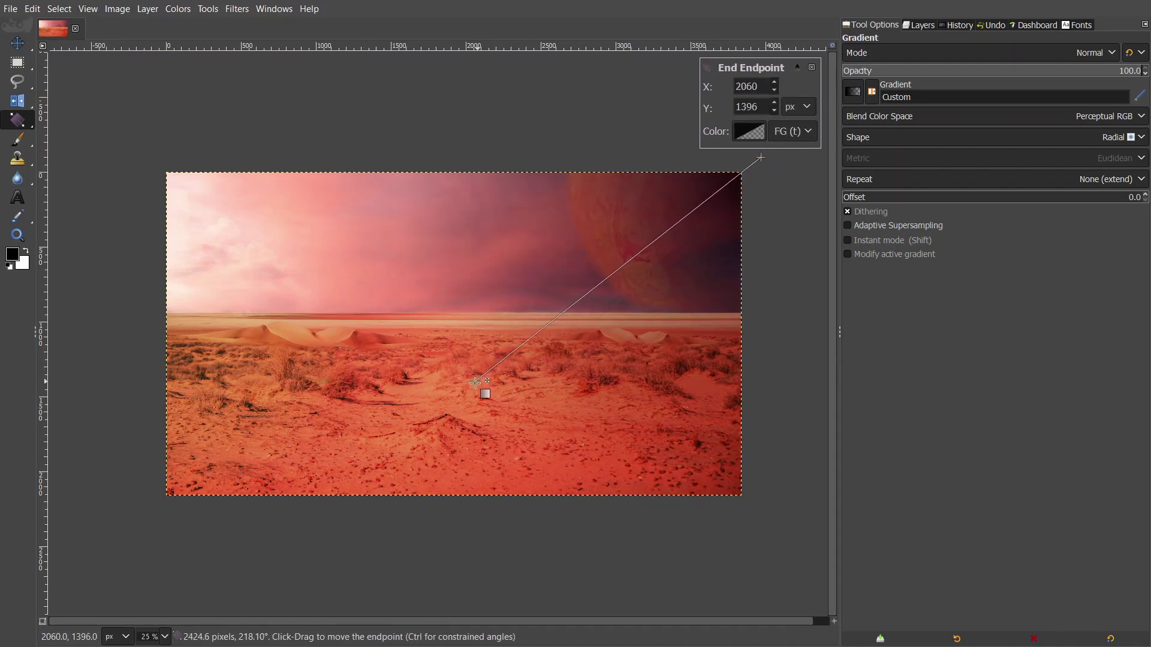
key(Return)
- Try a white-to-transparent gradient from the left edge, then discard it
click(923, 26)
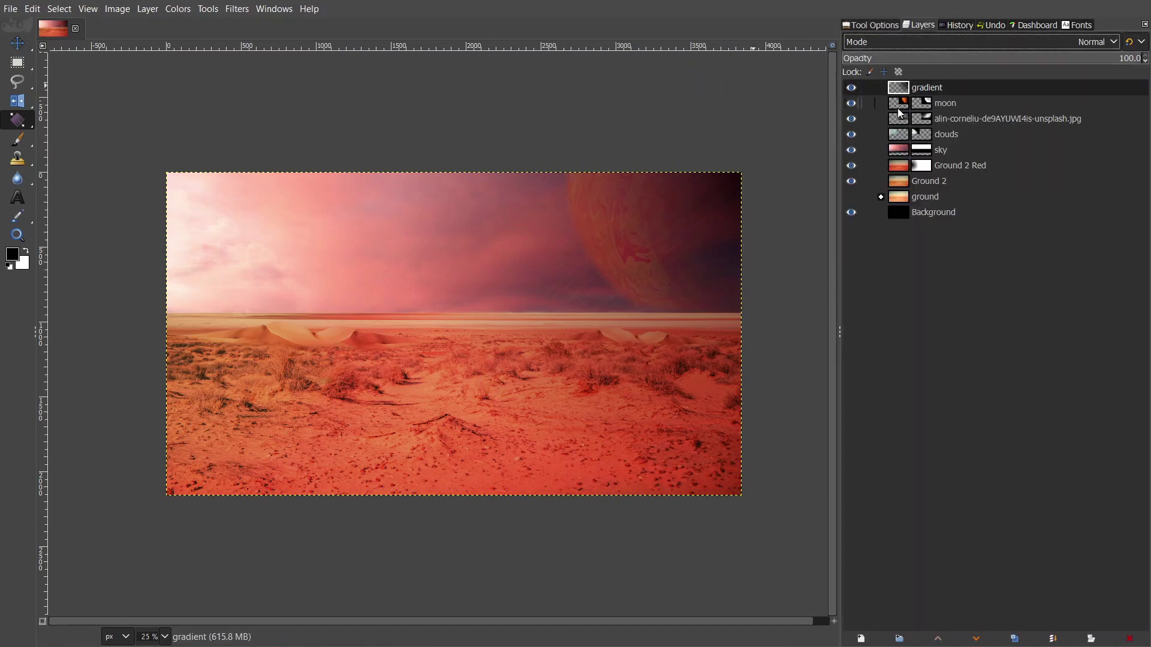
drag(156, 294, 488, 288)
key(x)
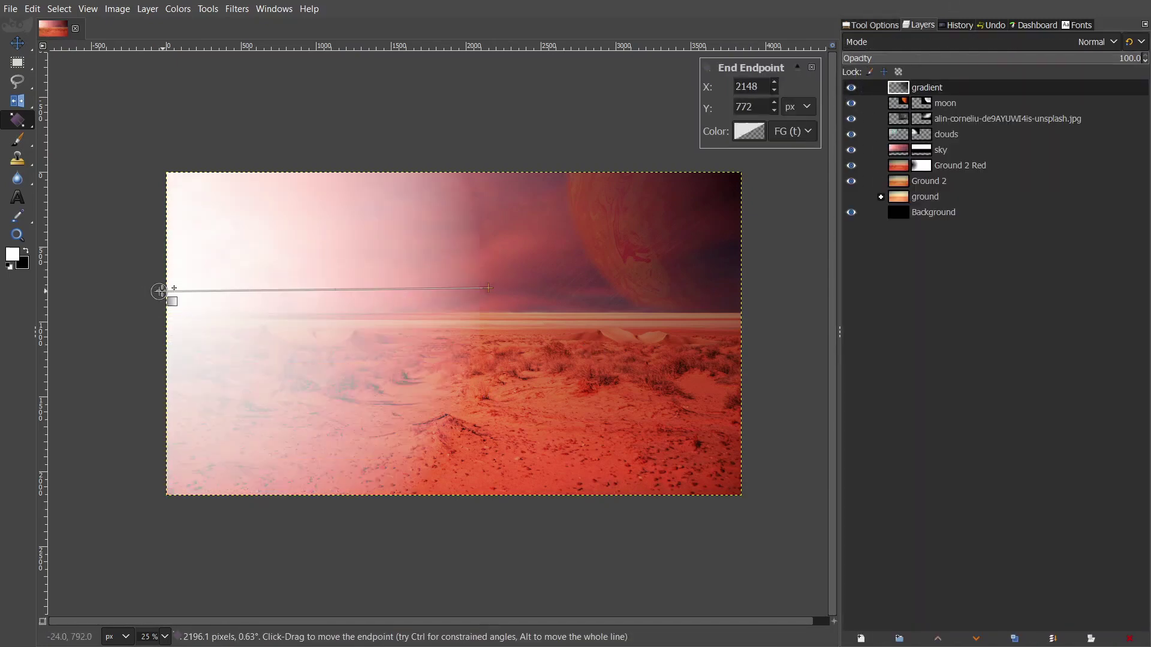
drag(166, 295, 84, 274)
mouse_move(489, 288)
mouse_down()
mouse_move(307, 303)
mouse_move(300, 329)
mouse_up()
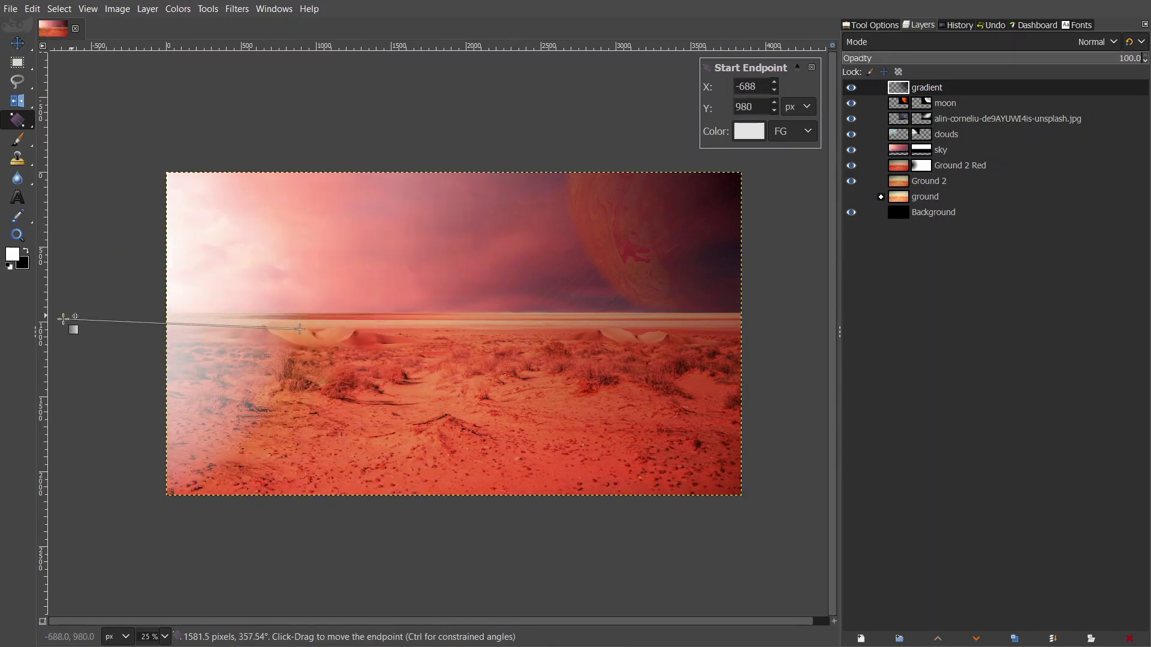
drag(84, 274, 64, 329)
key(Escape)
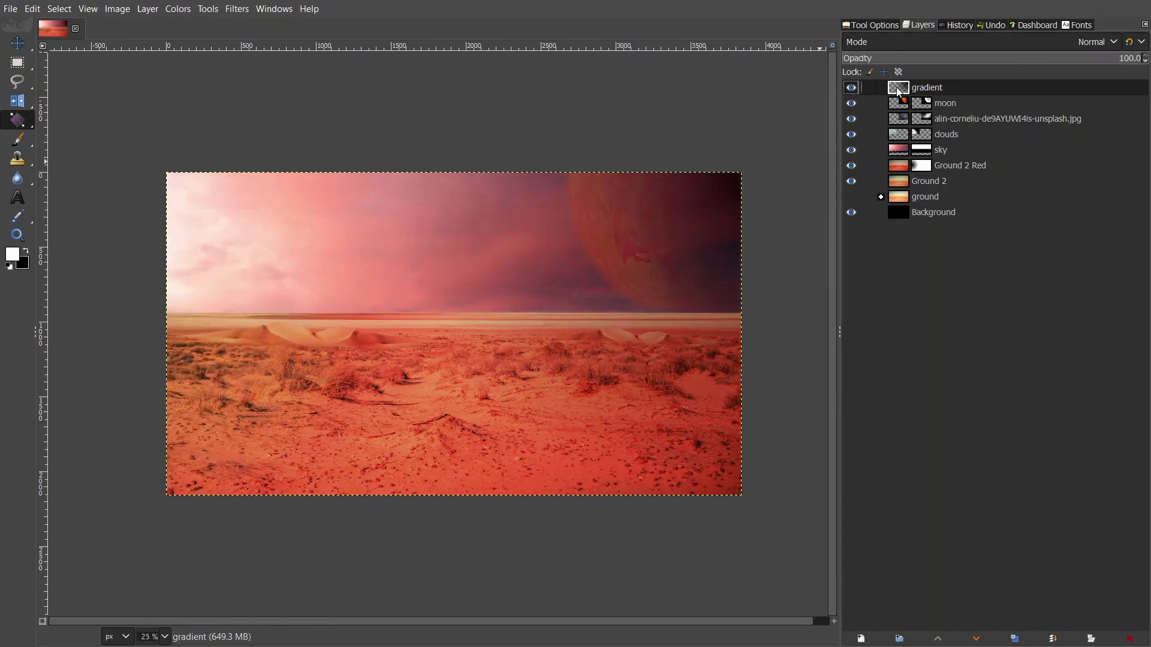
- Apply a two-point Curves adjustment to Ground 2 Red that darkens the dunes
click(901, 171)
click(178, 8)
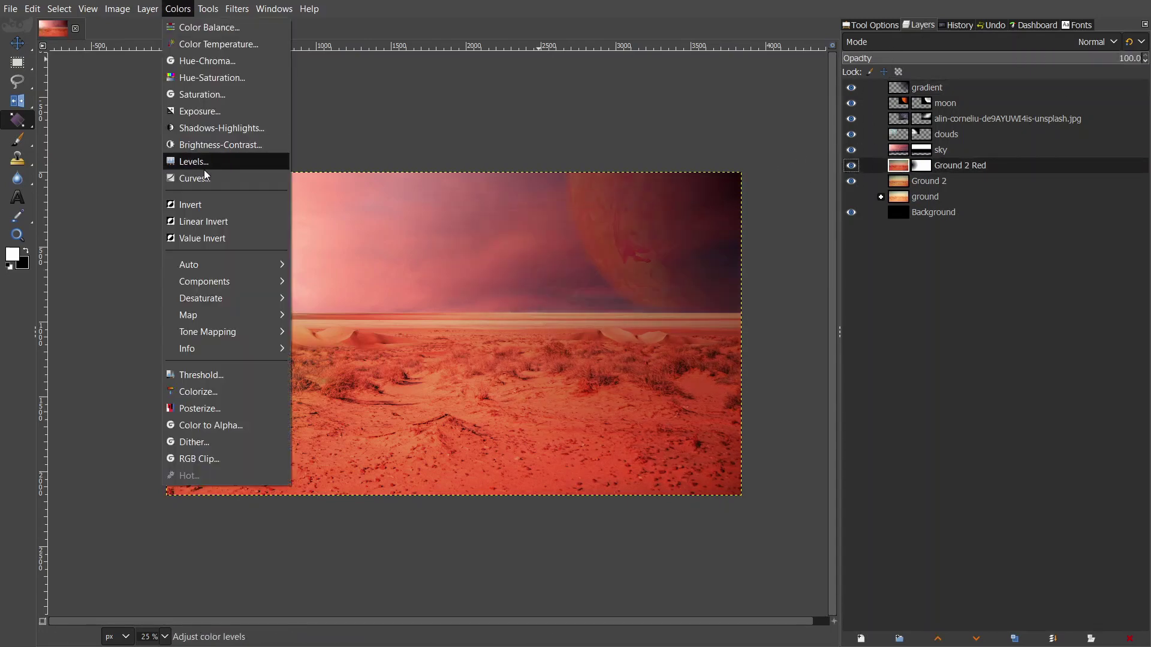
click(186, 177)
mouse_move(828, 325)
mouse_down()
mouse_move(829, 349)
mouse_move(826, 332)
mouse_up()
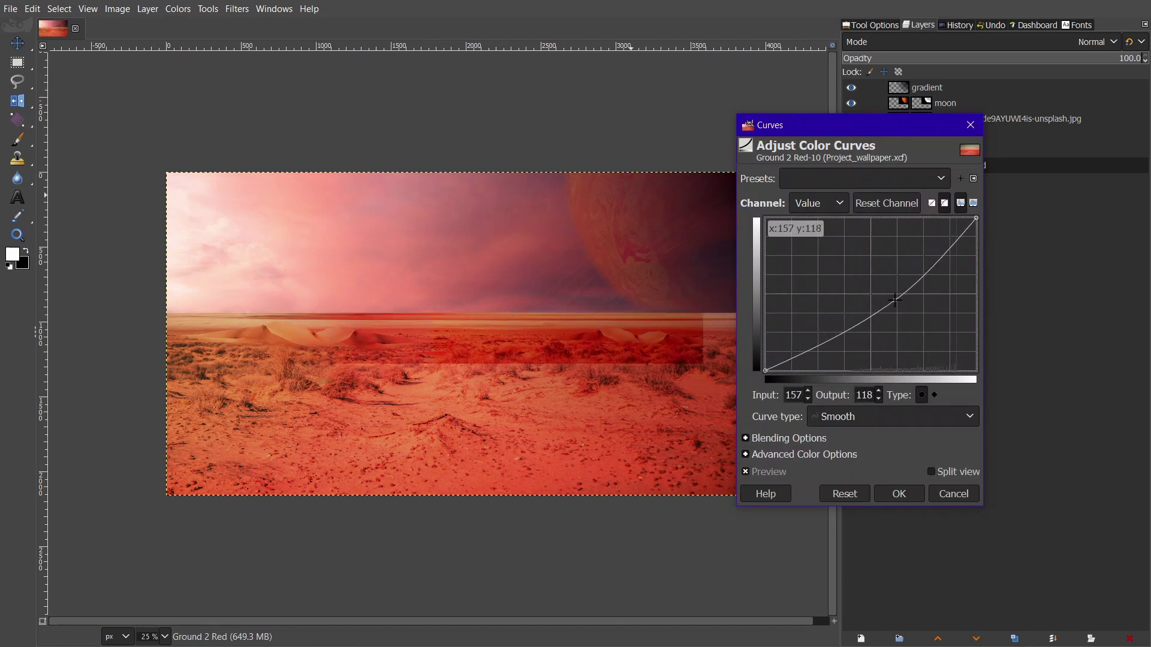
click(869, 317)
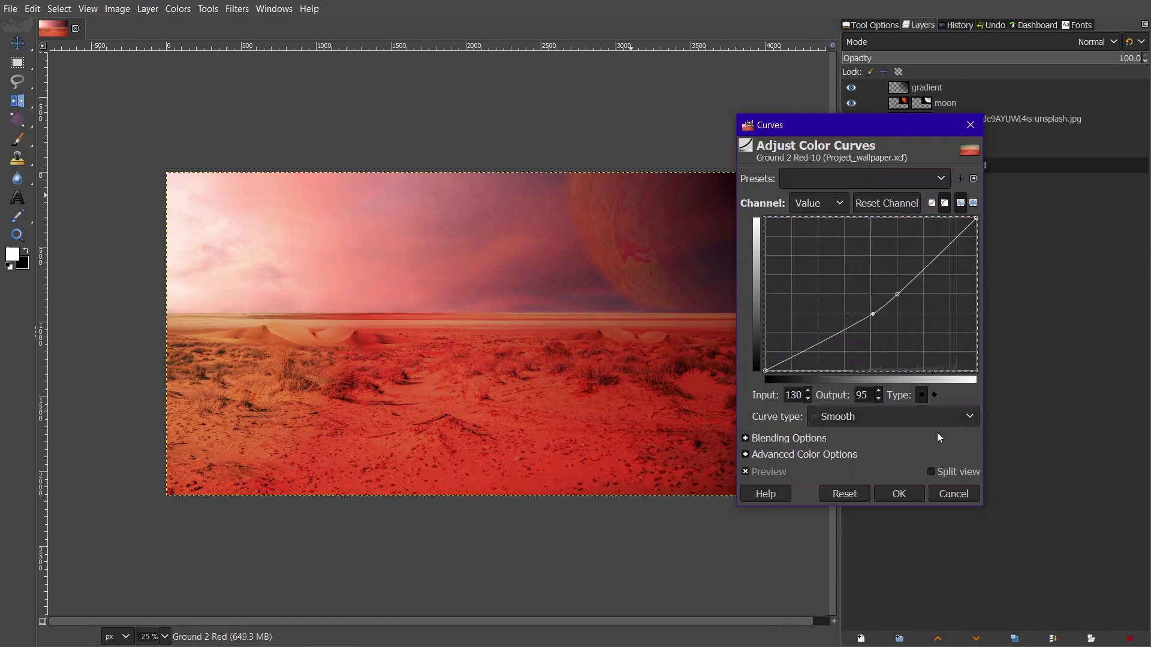
click(899, 493)
- Set Ground 2 Red's Hue-Saturation to hue 4.6, lightness -8.8, saturation -17
click(178, 9)
click(186, 69)
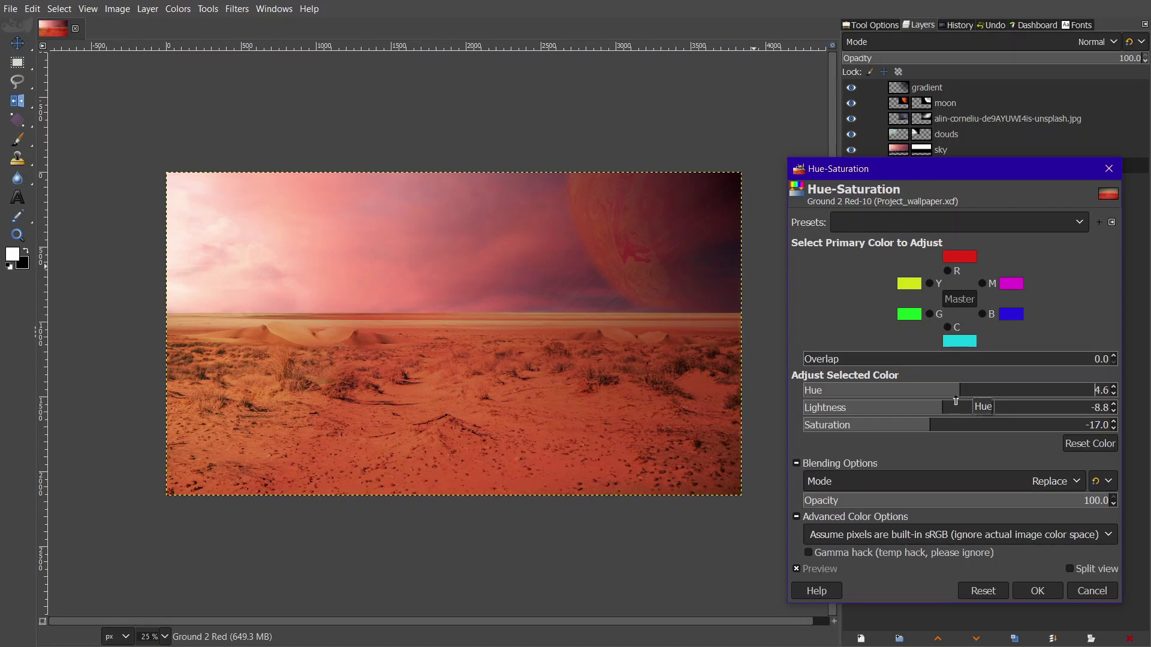
click(1031, 587)
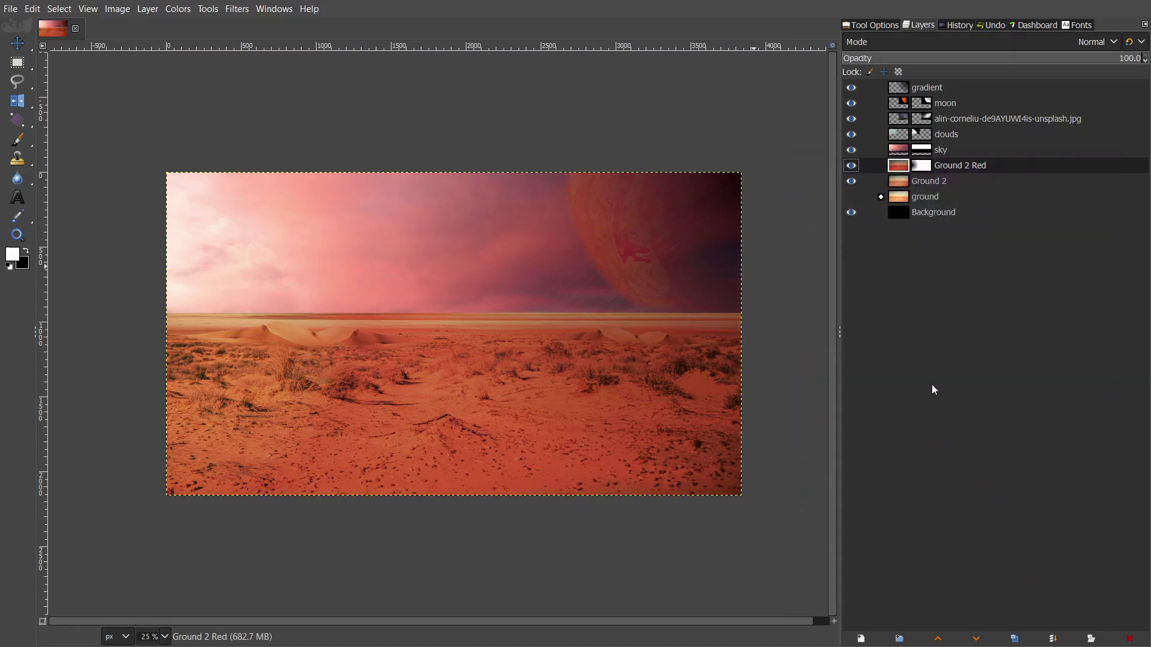
- Hide Ground 2 Red and select the sky layer for brush painting with swapped colours
scroll(233, 311, up, 8)
click(851, 166)
click(851, 150)
click(851, 150)
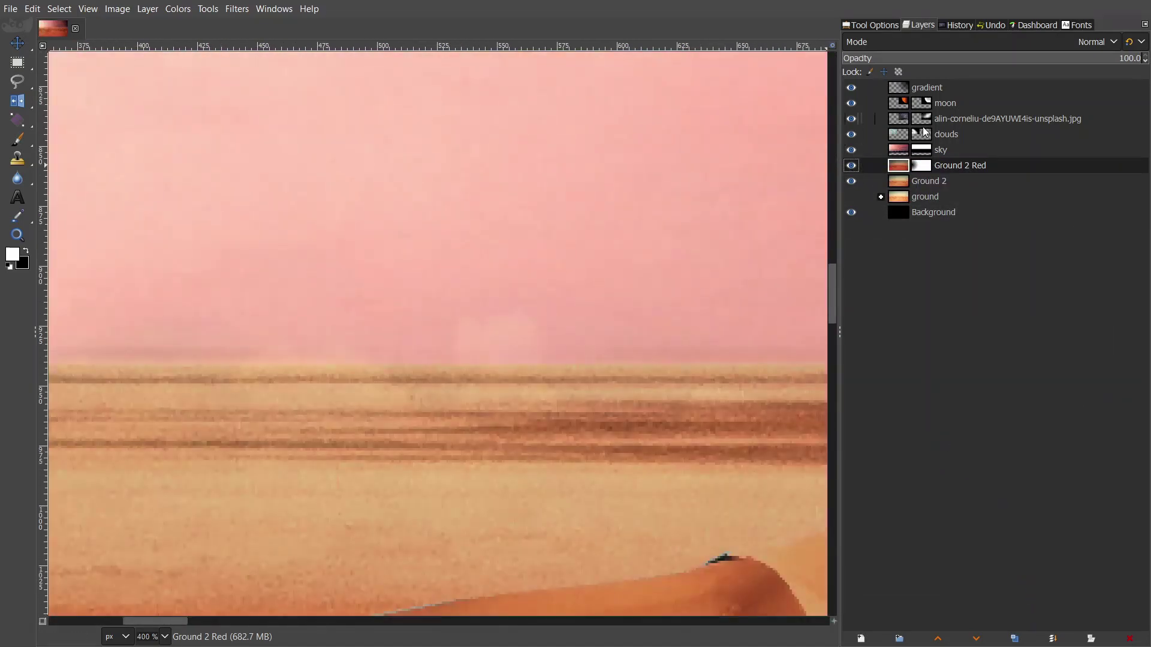
click(940, 149)
key(p)
key(x)
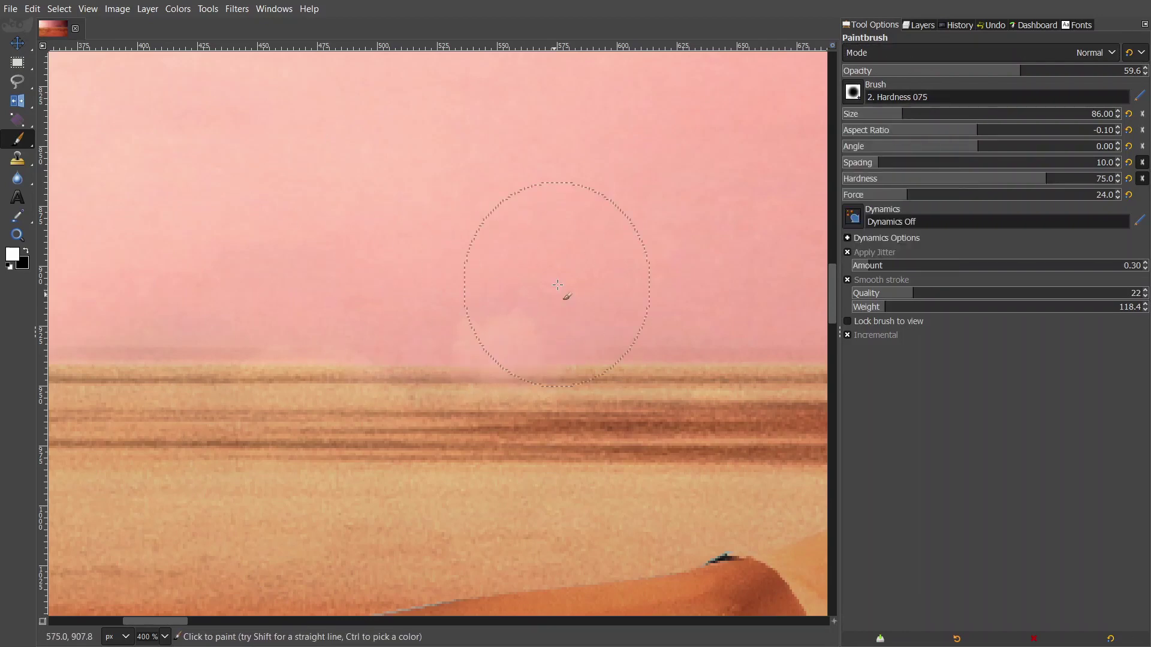
scroll(488, 231, down, 5)
scroll(465, 324, up, 5)
- Paint over the horizon seam and haze on the sky mask, undoing a dark stroke
drag(372, 282, 707, 281)
key(ctrl+z)
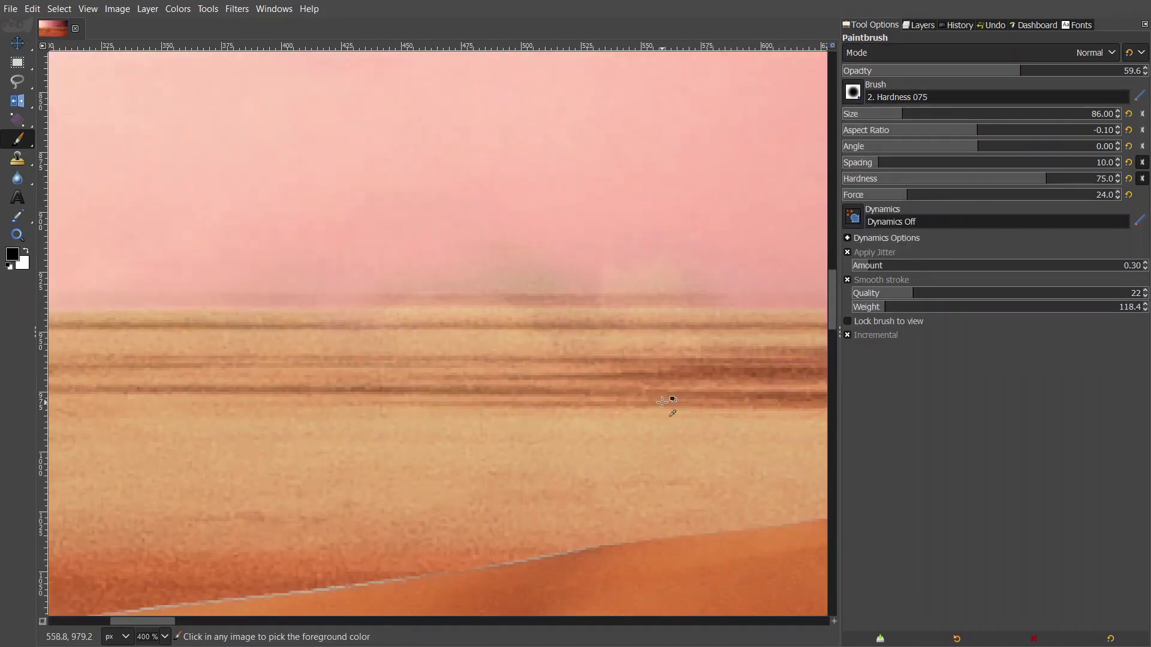
key(ctrl+z)
scroll(662, 402, down, 2)
key(ctrl+l)
key(Page_Up)
drag(581, 225, 359, 256)
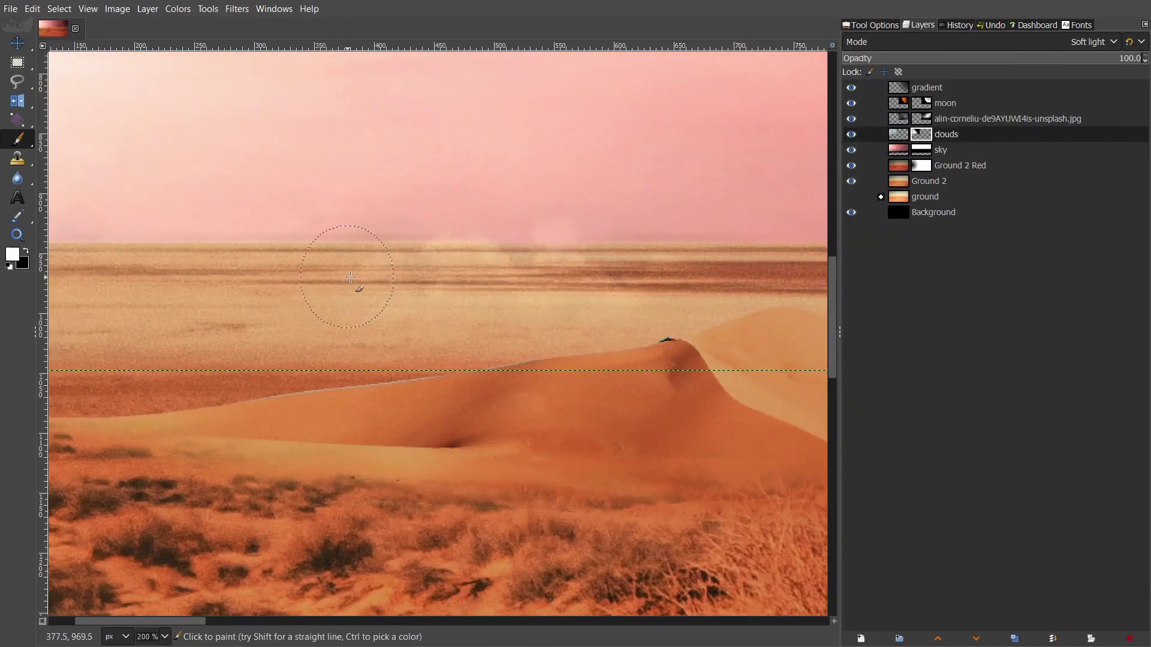
scroll(659, 180, up, 2)
- Show only the clouds layer, hide the gradient, and paint the sky mask near the horizon
drag(851, 181, 859, 104)
click(851, 88)
scroll(448, 287, down, 3)
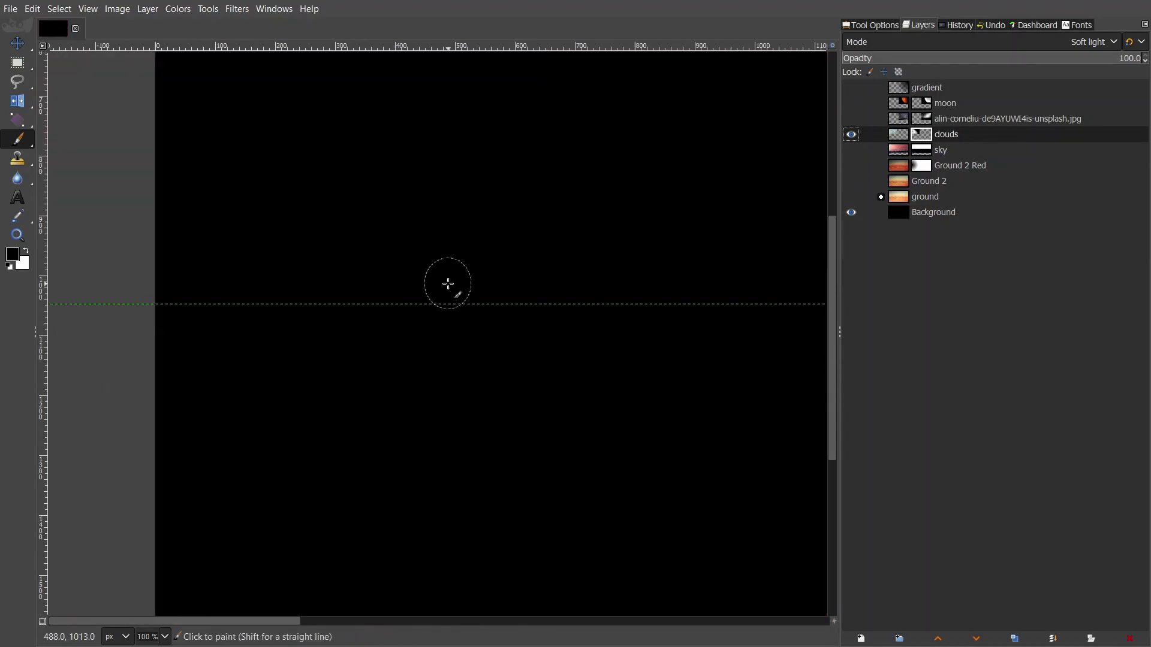
scroll(448, 287, down, 1)
click(851, 150)
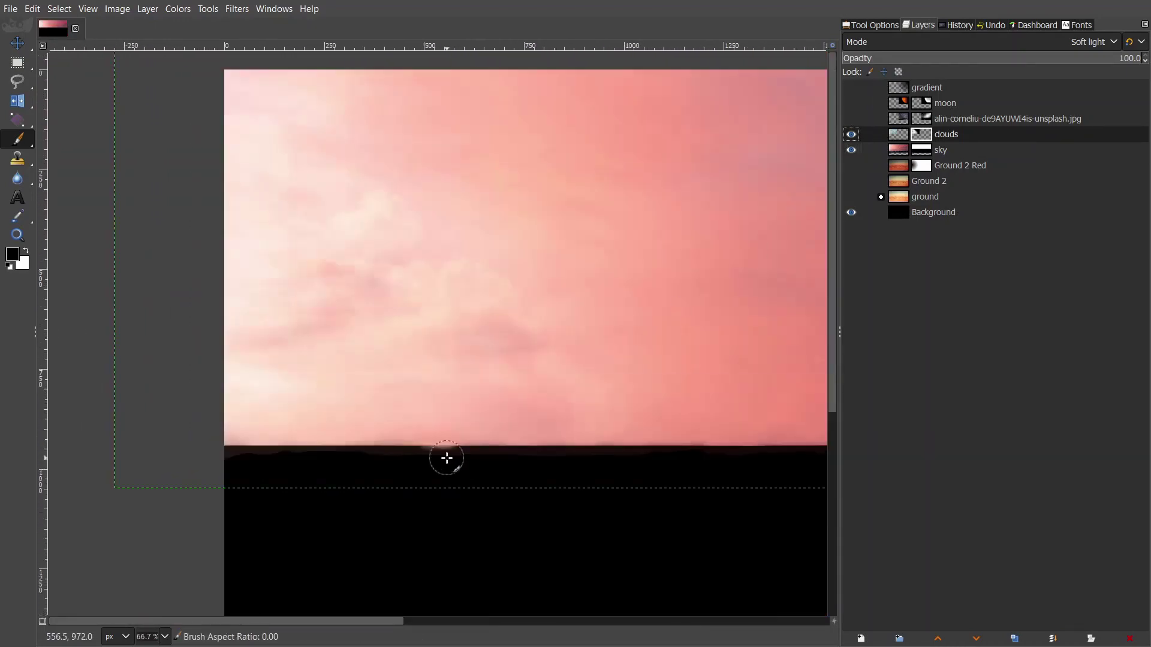
scroll(445, 458, up, 5)
key(Page_Down)
mouse_move(496, 471)
mouse_down()
mouse_move(543, 489)
mouse_move(465, 419)
mouse_up()
- Repaint the sky mask's horizon edge with swapped colours and turn the upper layers back on
key(x)
key(1)
mouse_move(851, 165)
mouse_down()
mouse_move(851, 197)
mouse_move(851, 88)
mouse_up()
scroll(443, 336, down, 4)
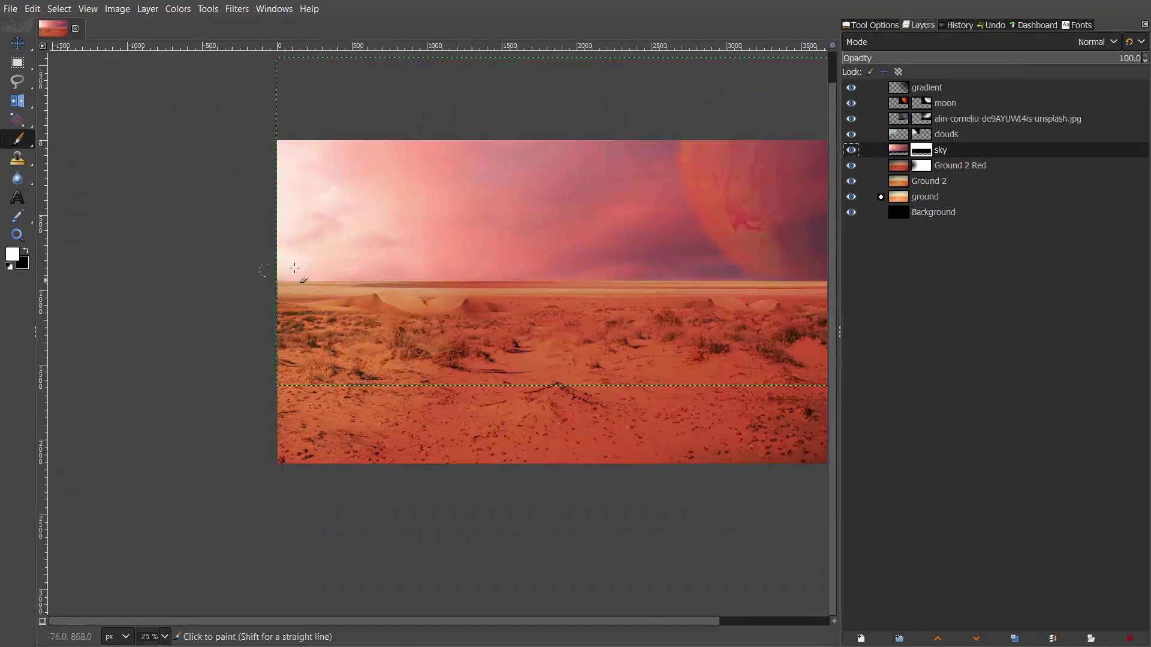
scroll(443, 336, up, 1)
click(926, 88)
click(1063, 58)
- Create the merged Visible layer, then back out of Color Temperature and the Filters menu
key(shift+ctrl+alt+e)
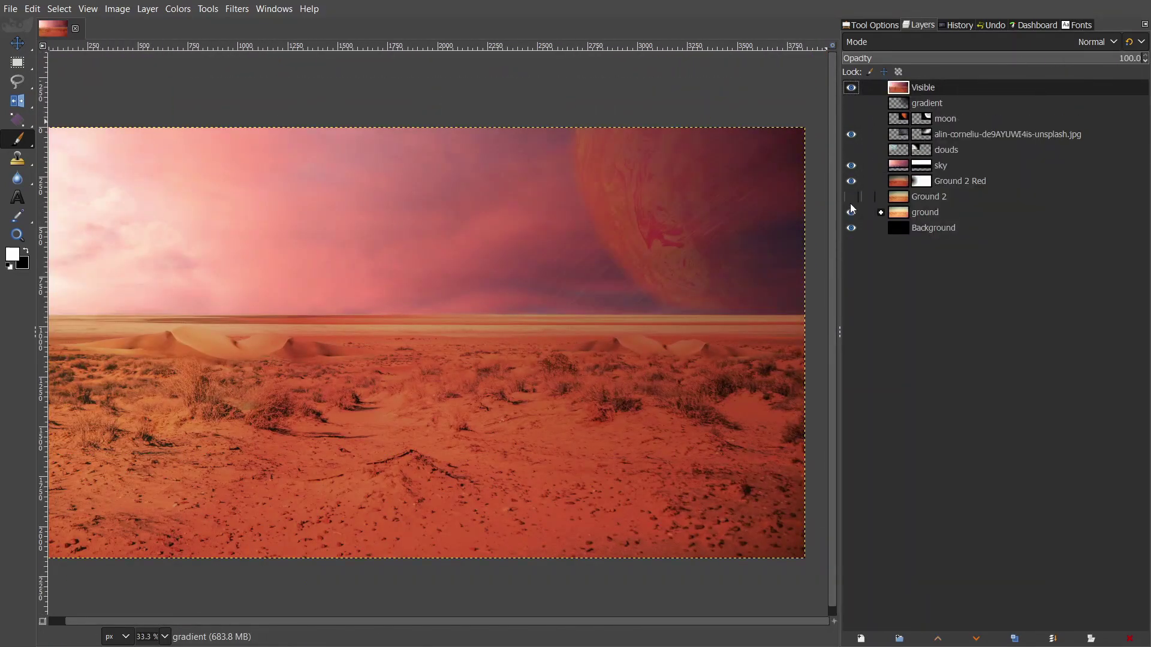
click(180, 10)
click(197, 44)
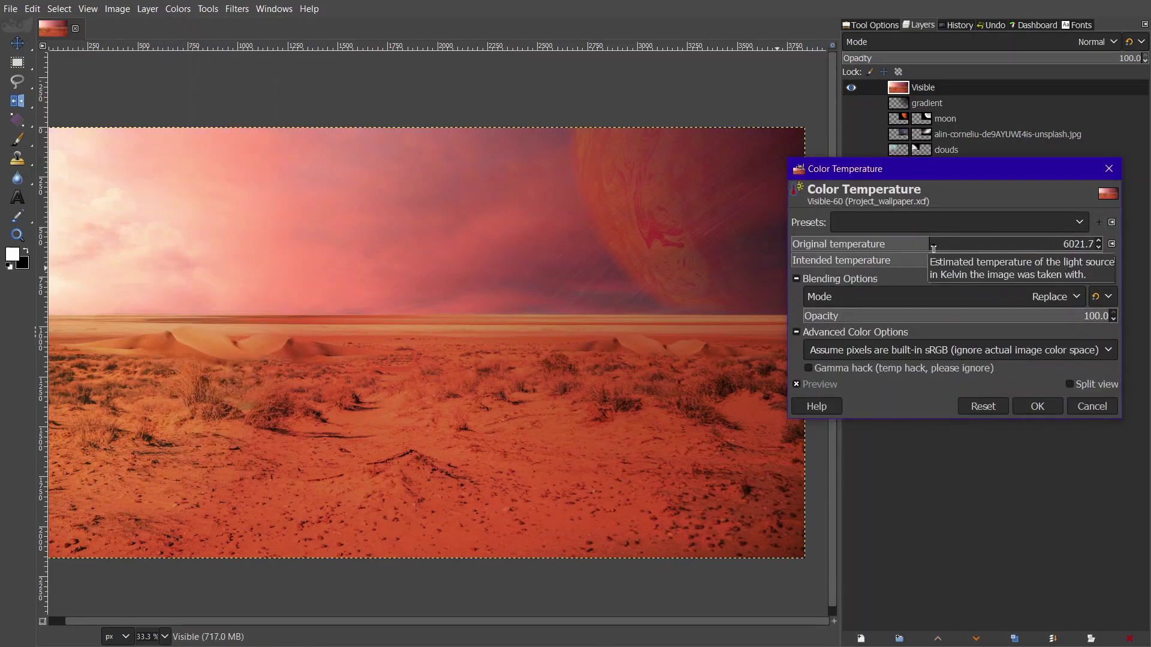
click(1021, 410)
click(237, 8)
click(879, 84)
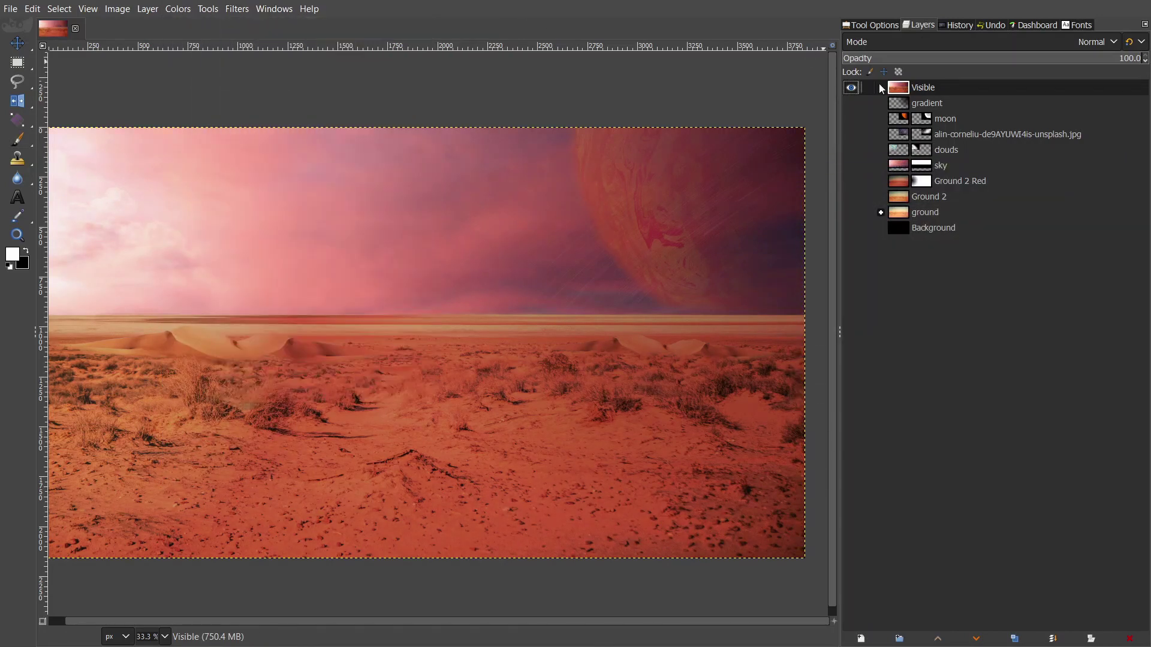
- Duplicate Visible as 'darken' and darken it strongly by pulling the Curves down
right_click(899, 89)
click(907, 113)
key(Return)
click(178, 8)
click(206, 198)
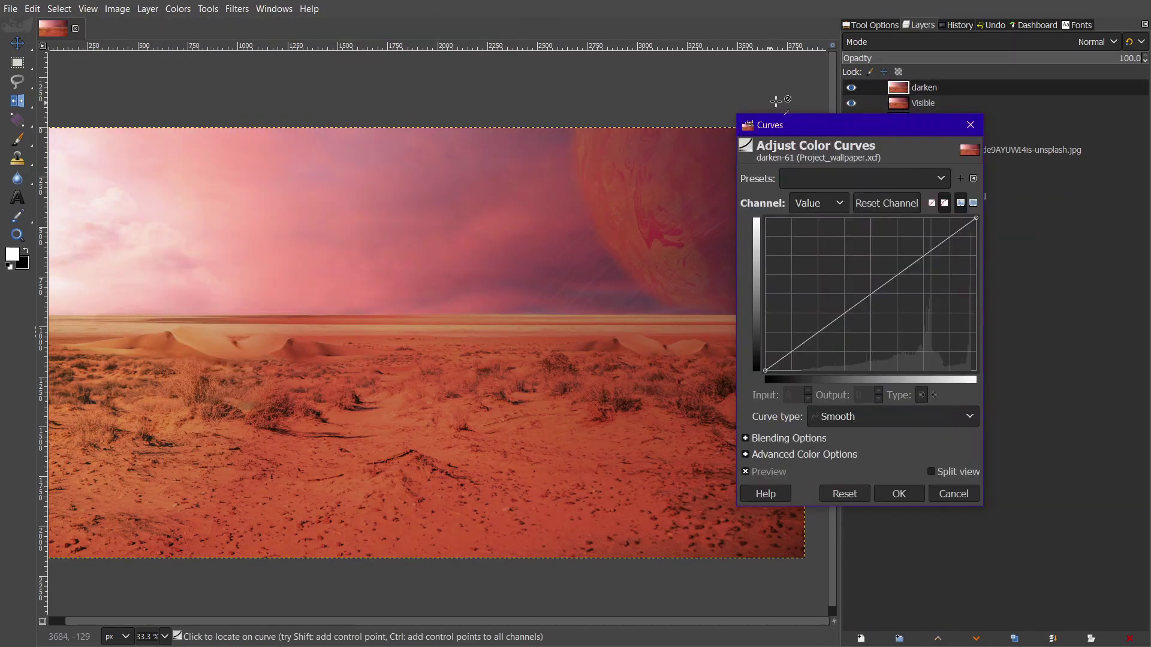
drag(976, 220, 976, 253)
drag(805, 350, 809, 362)
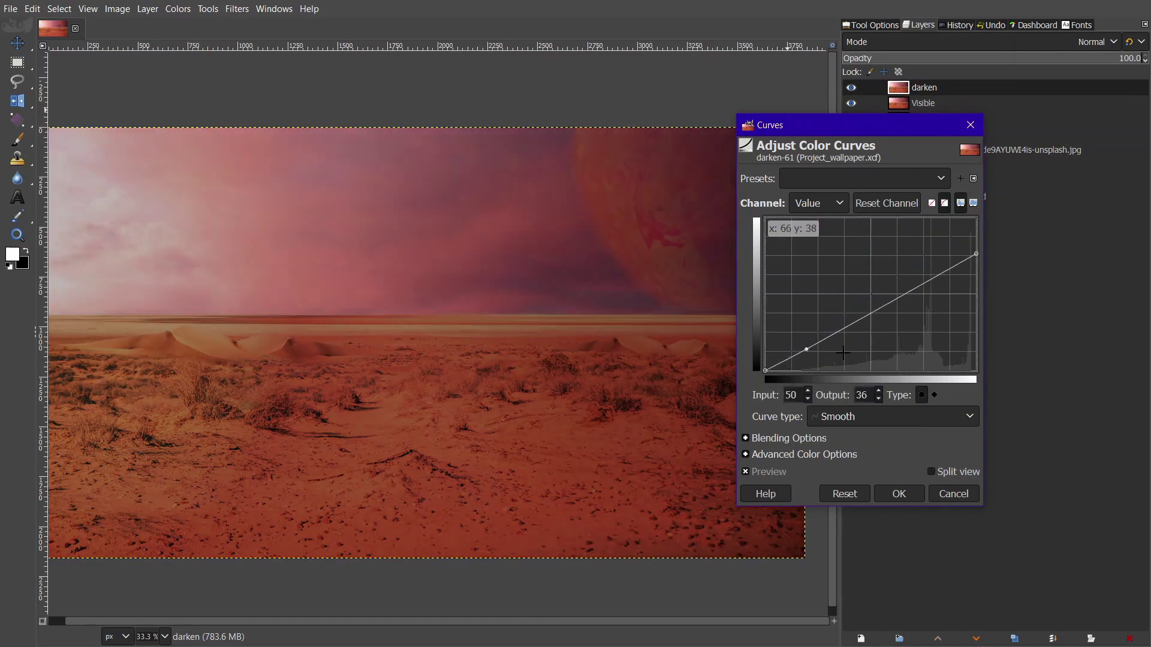
click(899, 493)
- Add a black layer mask to the darken layer and set up the Paintbrush
right_click(880, 525)
click(935, 336)
key(Return)
key(p)
ctrl+scroll(312, 358, up, 6)
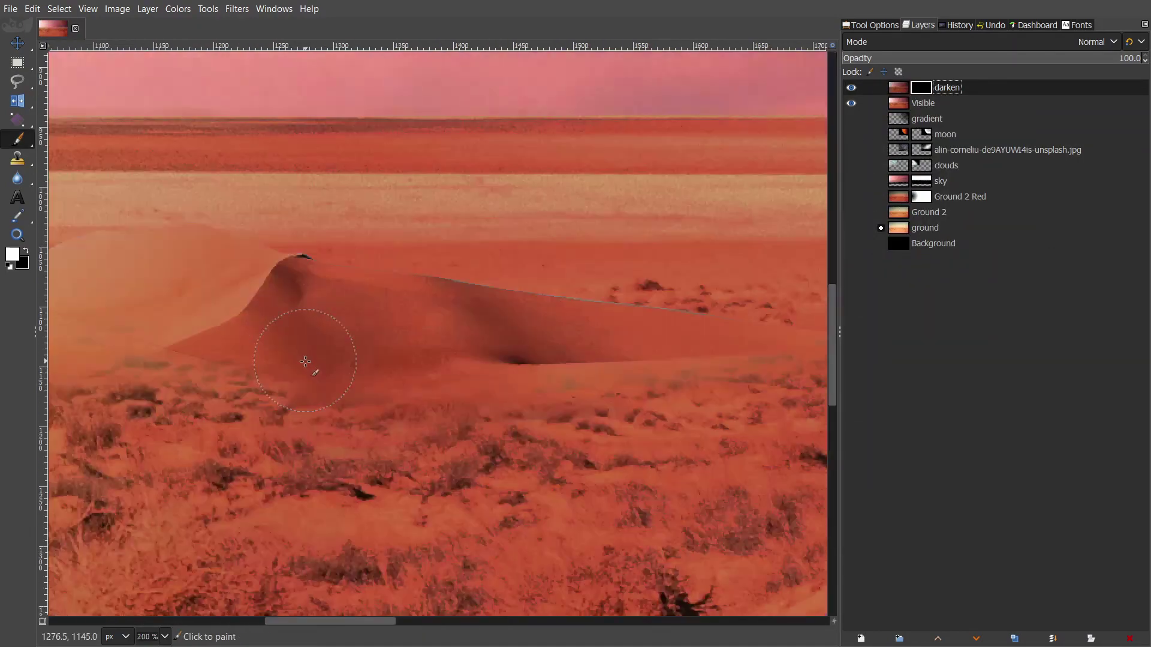
click(864, 27)
- Paint shadow onto the central dune slopes through the darken layer's mask
drag(501, 257, 665, 293)
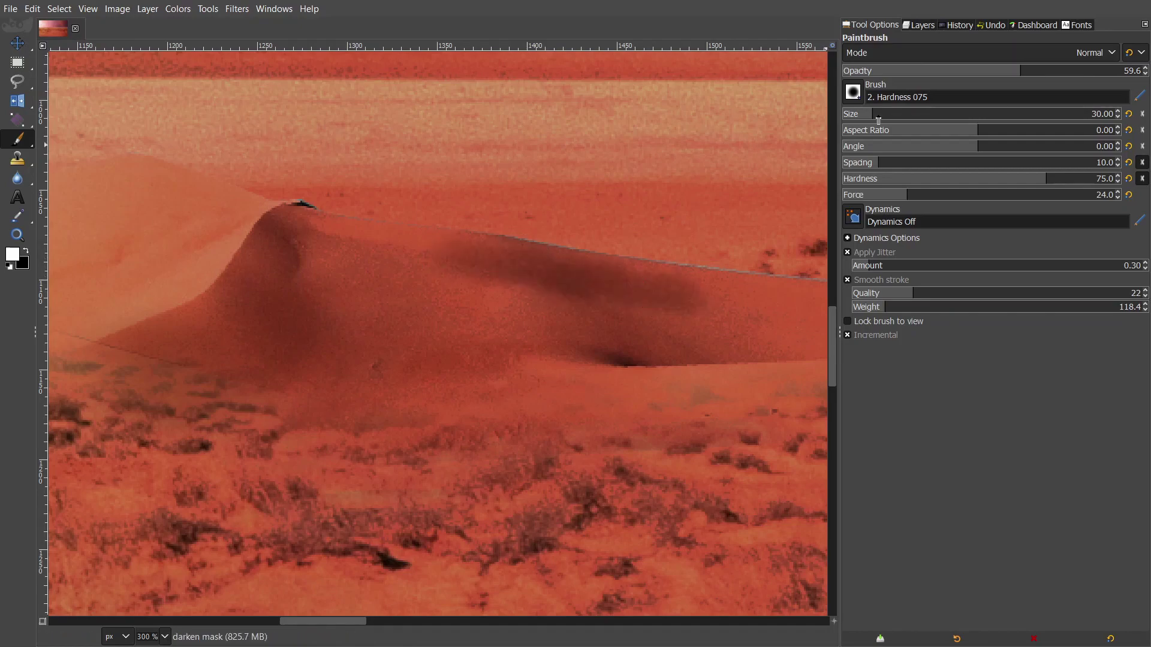
click(918, 24)
mouse_move(659, 344)
mouse_down()
mouse_move(547, 356)
mouse_move(527, 303)
mouse_move(437, 303)
mouse_up()
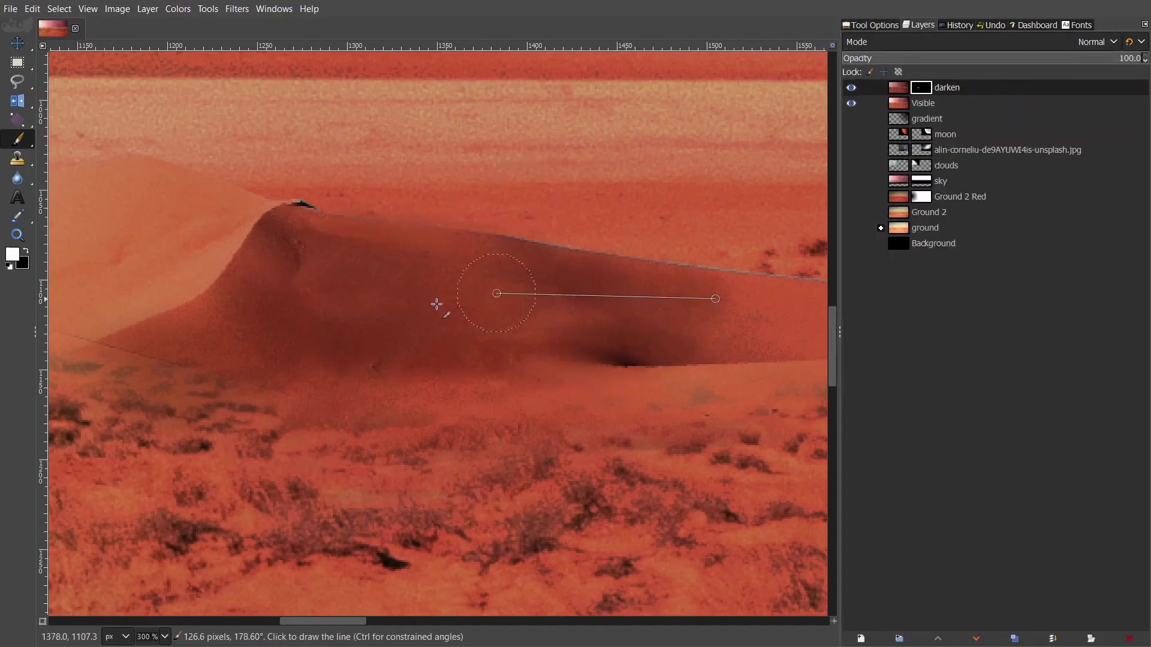
ctrl+scroll(545, 361, down, 2)
ctrl+scroll(479, 342, up, 2)
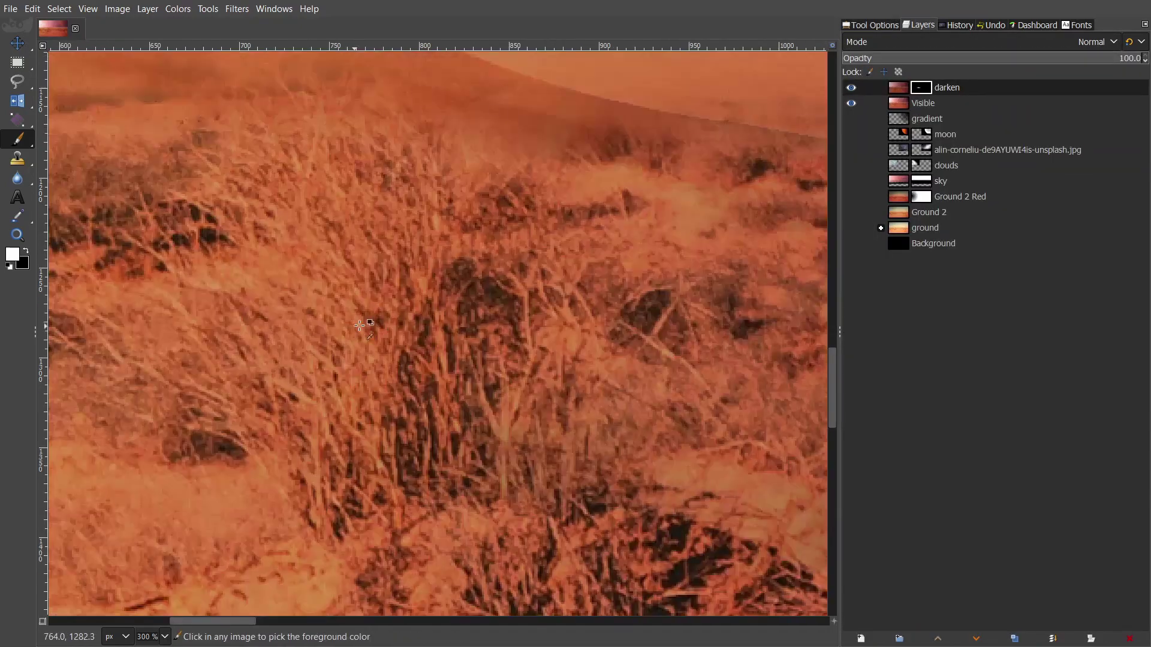
ctrl+scroll(434, 322, down, 3)
ctrl+scroll(443, 333, up, 2)
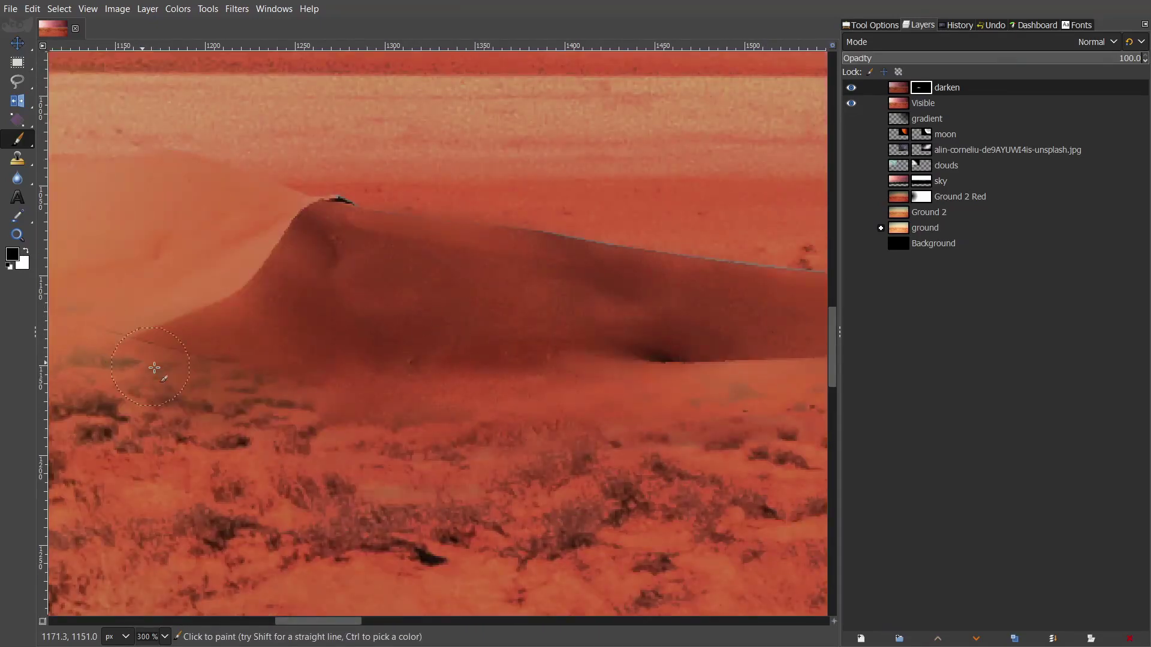
key(x)
scroll(508, 442, left, 10)
- Shade the other dune's ridge and lower slope, undo the last stroke, and merge darken into Visible
mouse_move(420, 150)
mouse_down()
mouse_move(385, 188)
mouse_move(516, 248)
mouse_move(355, 359)
mouse_move(542, 335)
mouse_move(132, 223)
mouse_up()
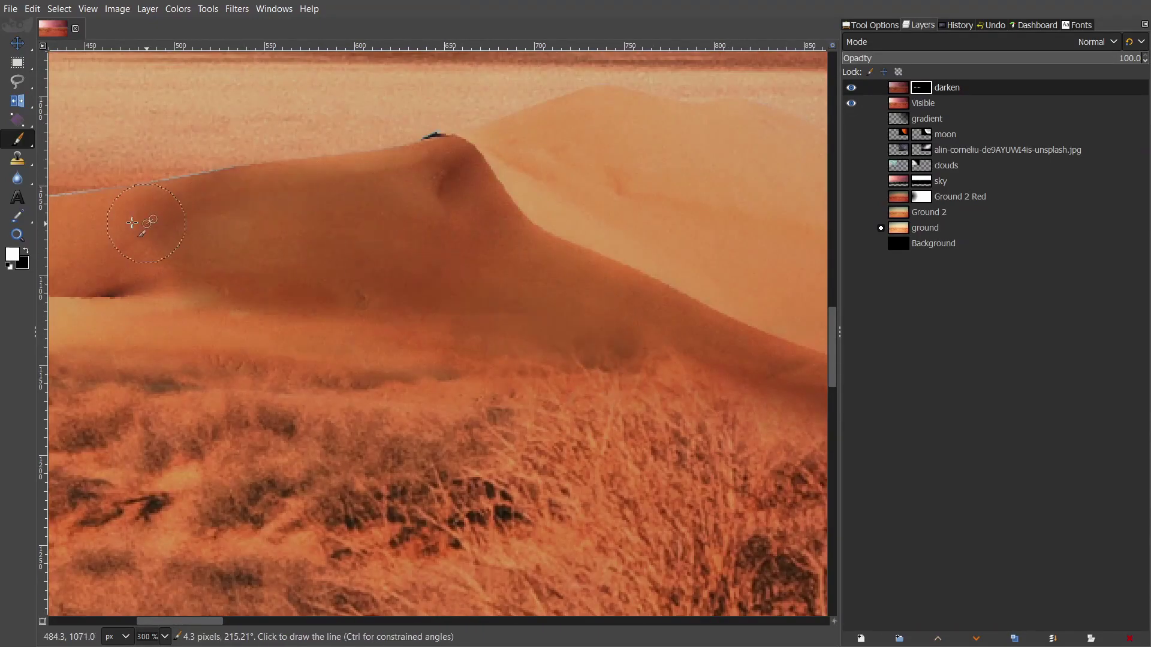
ctrl+scroll(132, 222, down, 2)
mouse_move(181, 276)
mouse_down()
mouse_move(519, 226)
mouse_move(483, 309)
mouse_up()
ctrl+scroll(483, 308, down, 1)
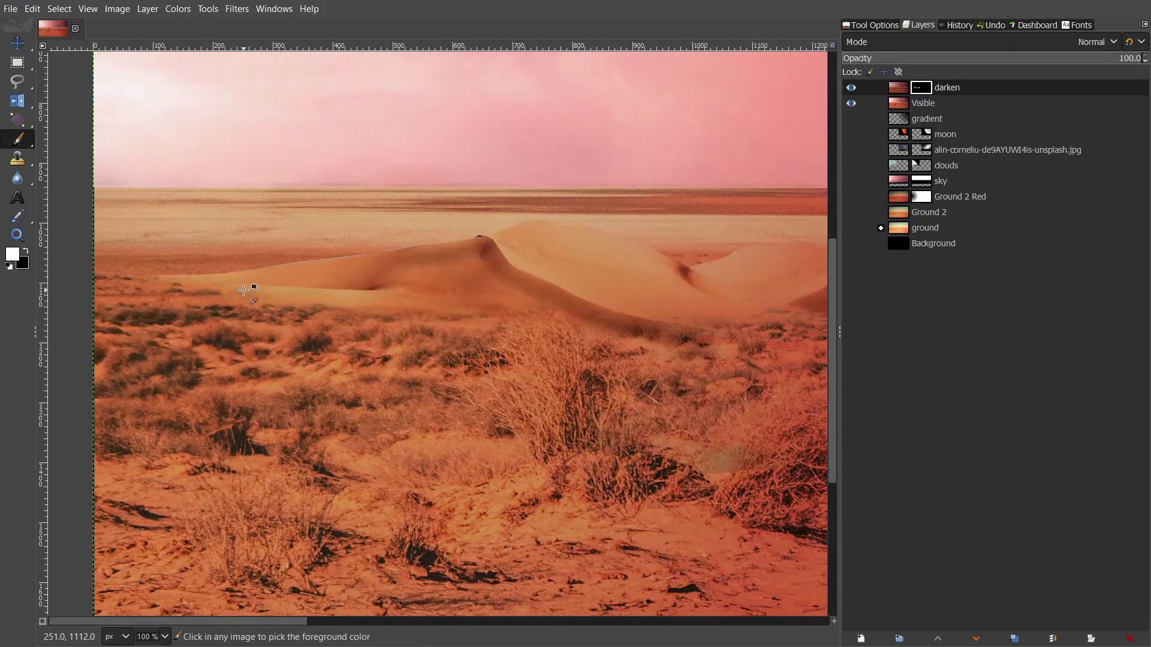
key(ctrl+z)
ctrl+scroll(249, 291, down, 2)
ctrl+scroll(643, 161, up, 5)
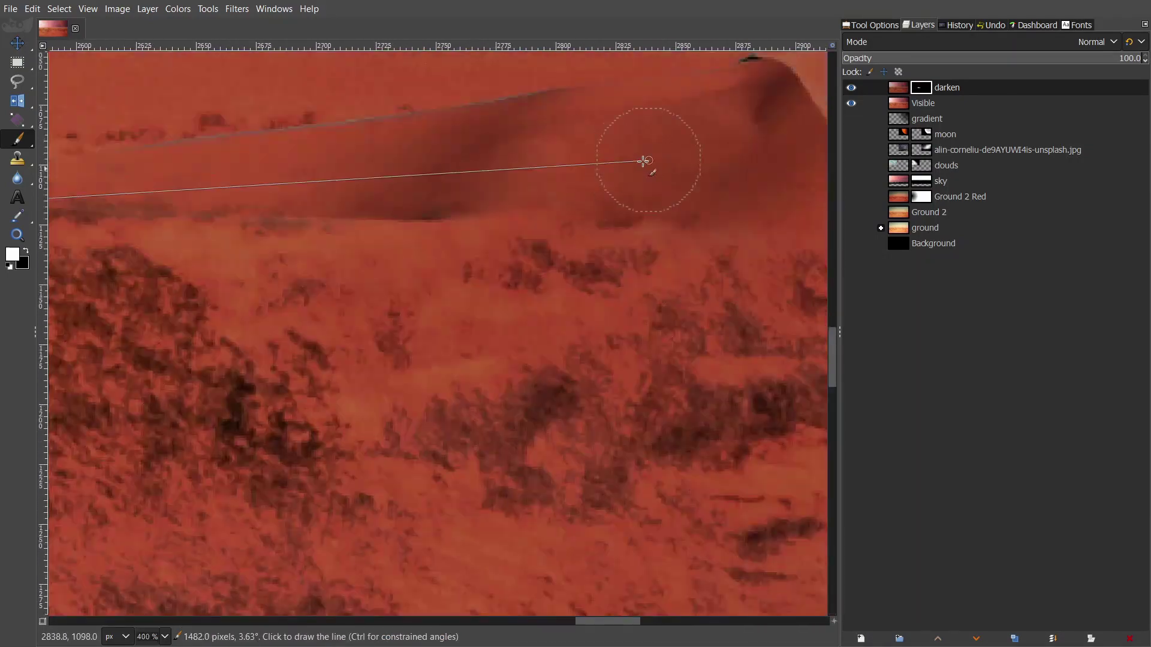
shift+scroll(643, 160, right, 2)
ctrl+scroll(200, 192, down, 2)
ctrl+scroll(519, 180, up, 2)
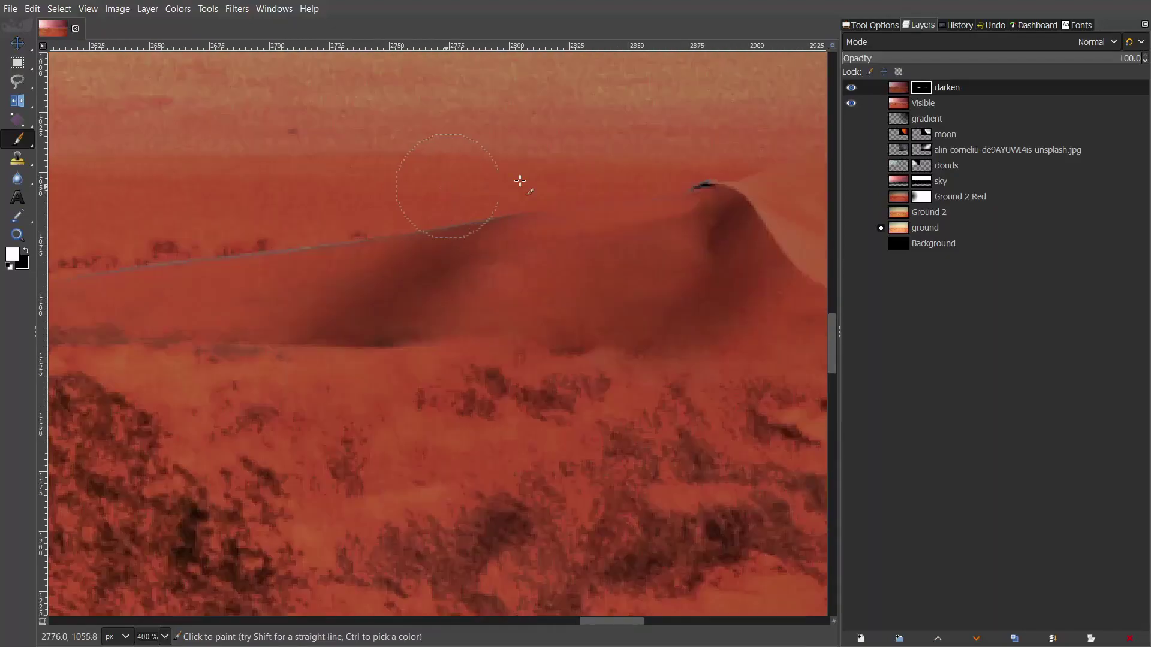
ctrl+scroll(652, 204, down, 2)
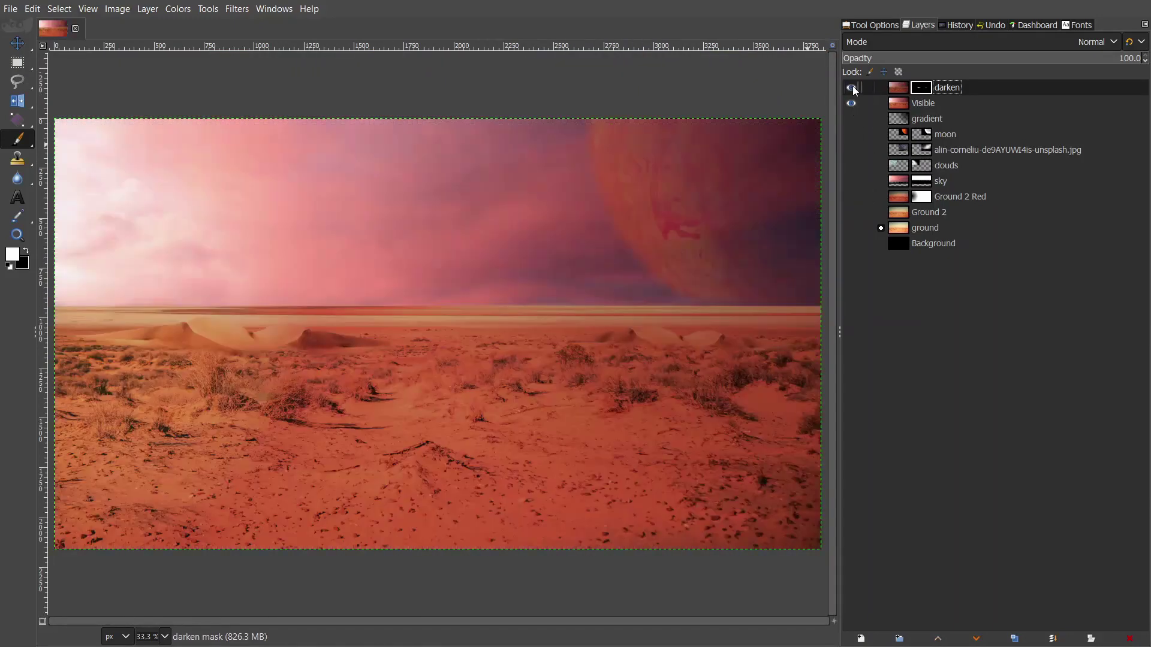
key(ctrl+z)
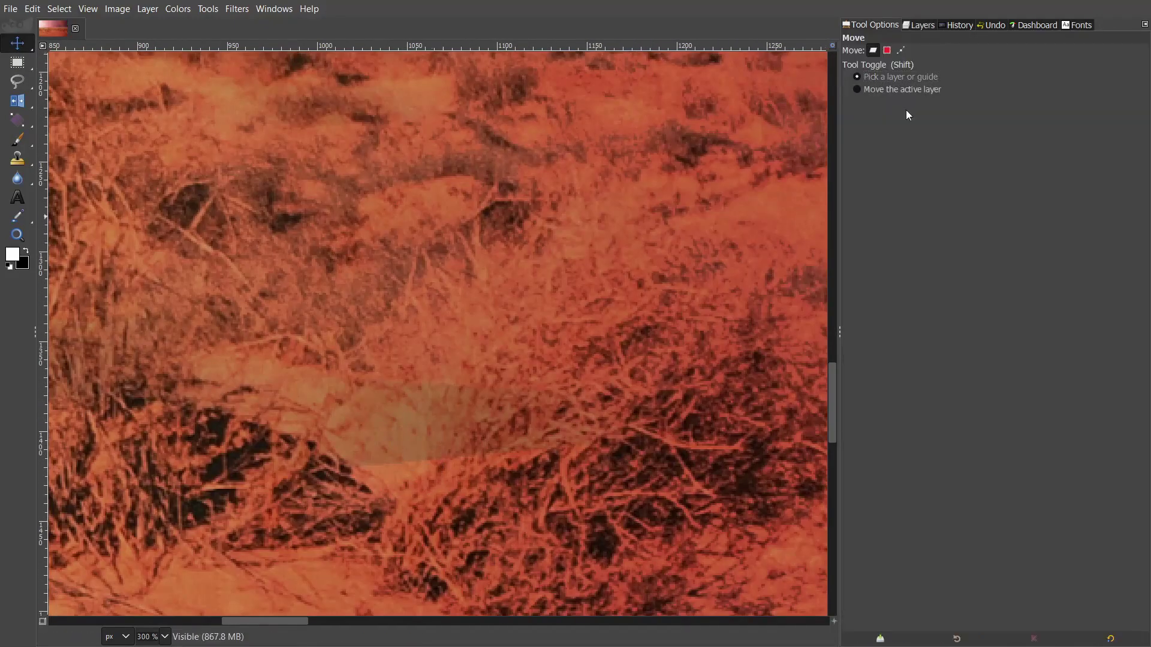
- Hide the merged Visible layer, expand the ground group, and begin outlining the dunes
click(919, 24)
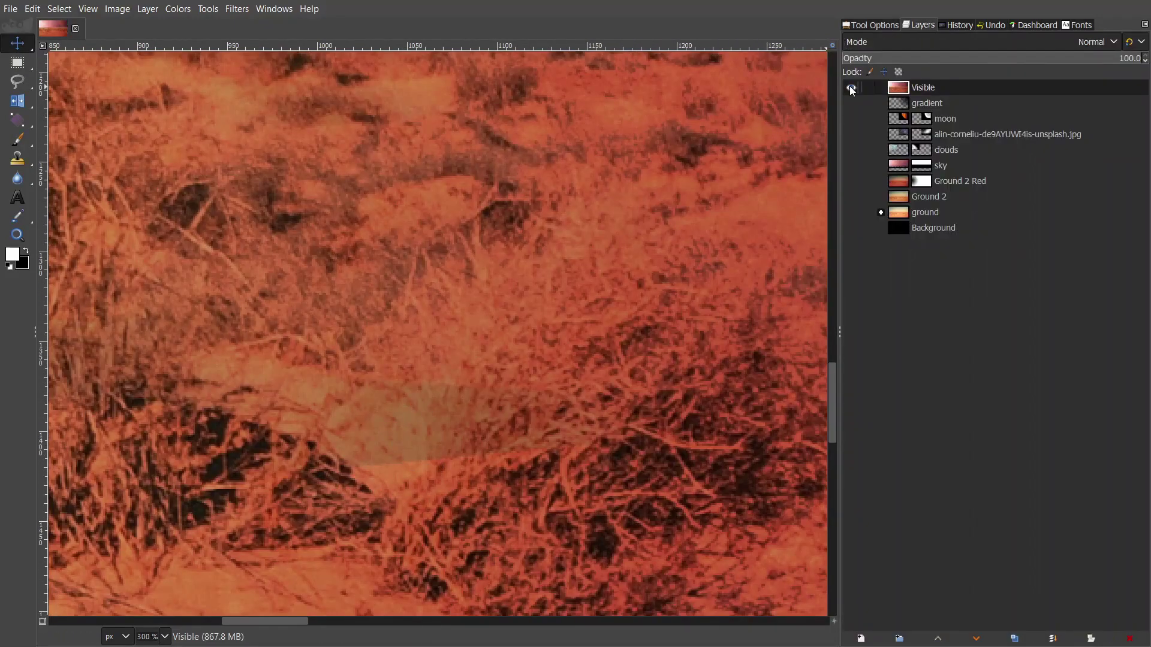
click(851, 87)
click(851, 212)
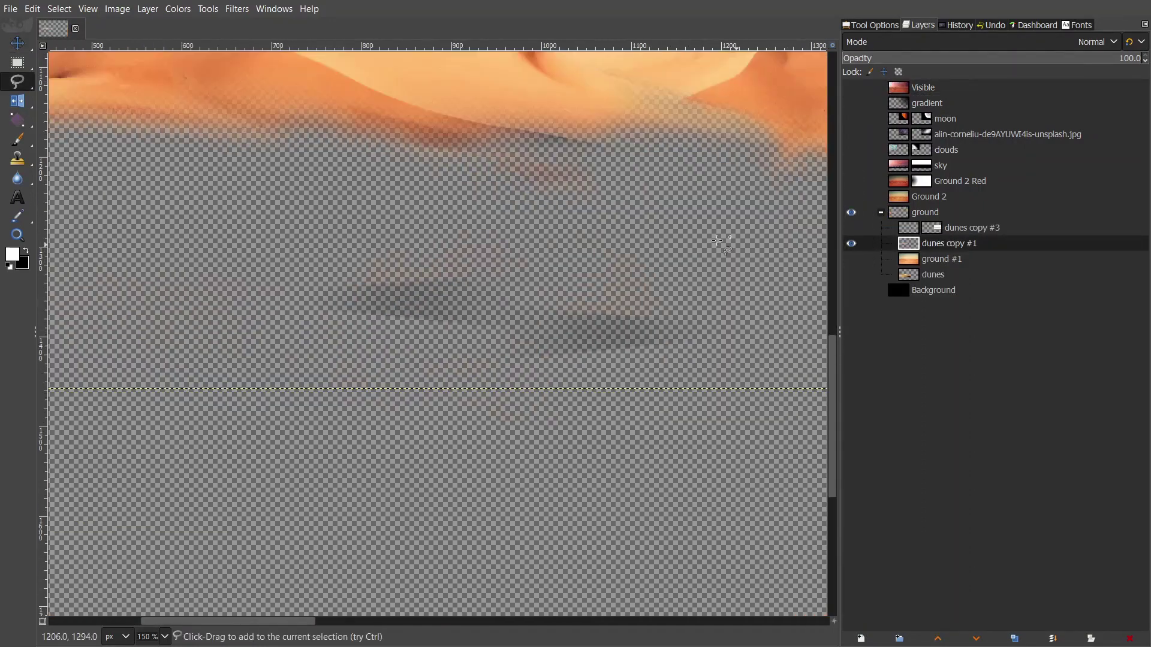
drag(725, 236, 707, 240)
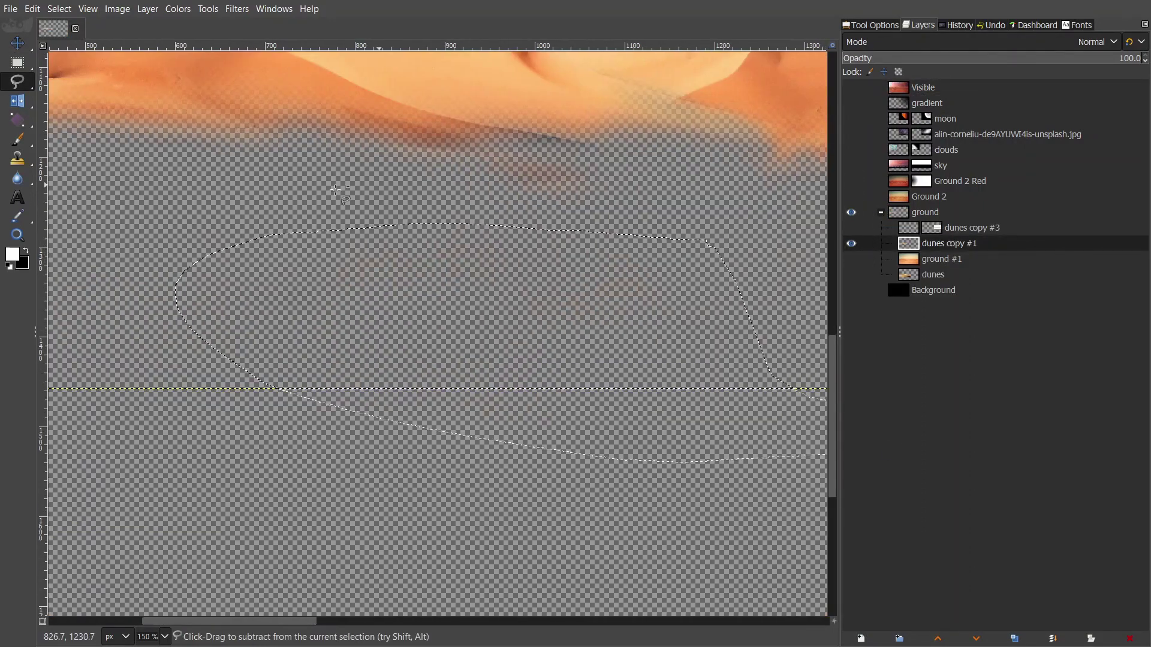
ctrl+scroll(564, 287, up, 3)
ctrl+scroll(564, 287, up, 1)
scroll(564, 287, right, 2)
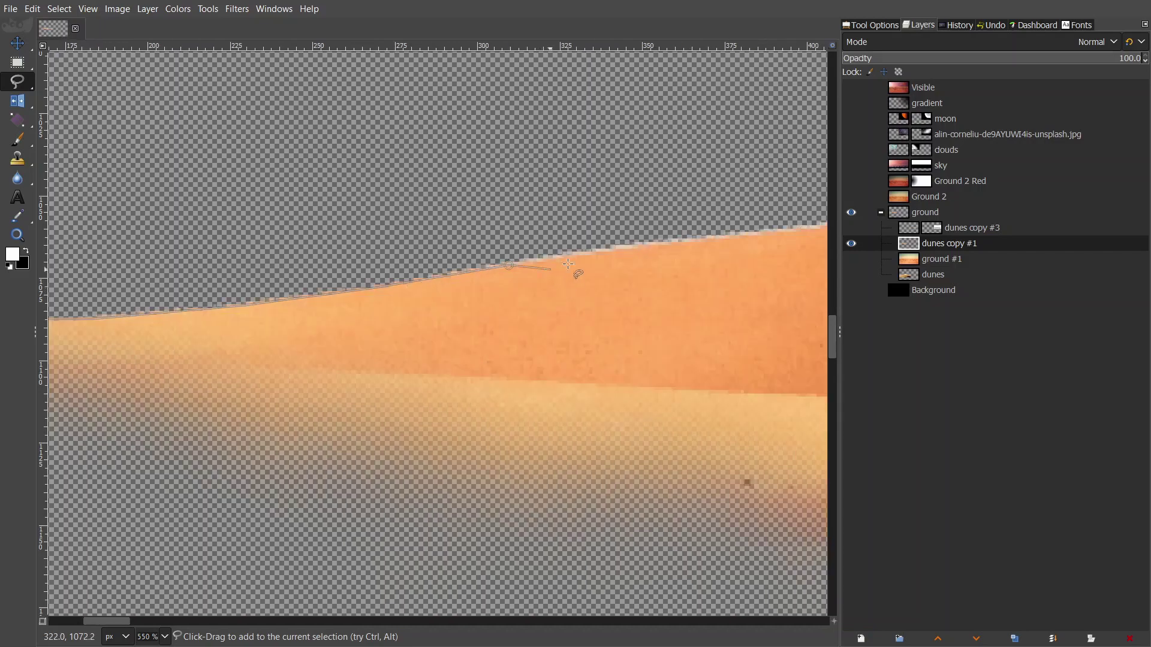
scroll(560, 258, right, 2)
scroll(558, 231, right, 2)
scroll(554, 205, right, 2)
scroll(554, 205, right, 4)
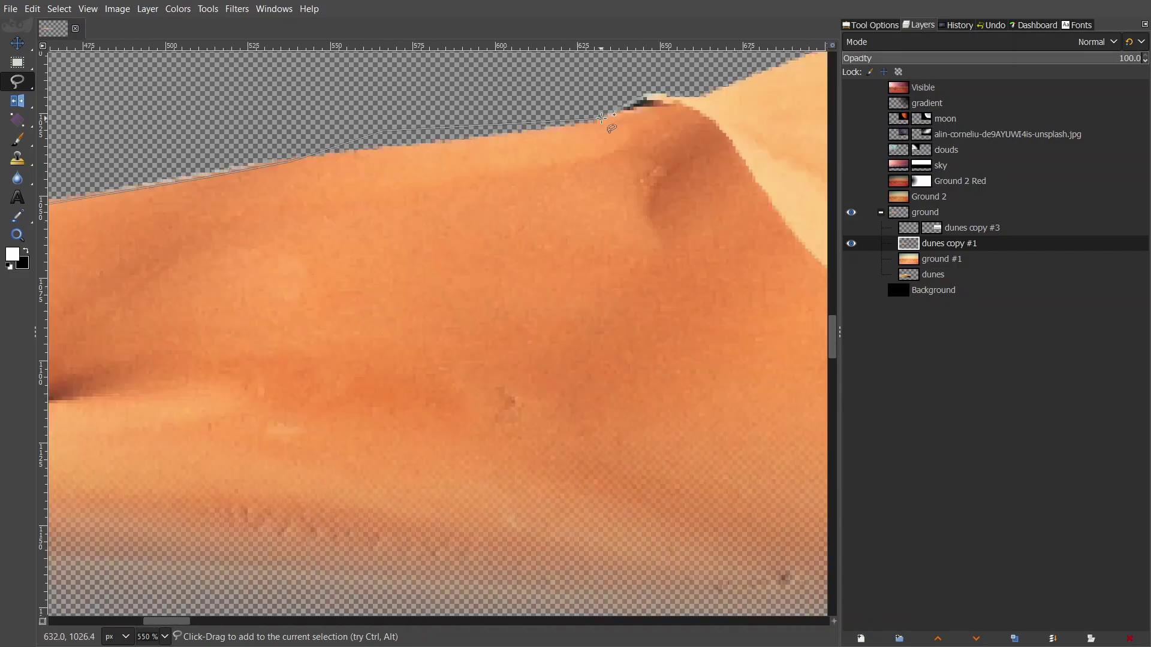
scroll(549, 182, right, 5)
scroll(575, 252, up, 4)
- Place outline points along the dune crest and edge while panning across the image
click(607, 308)
scroll(340, 333, right, 5)
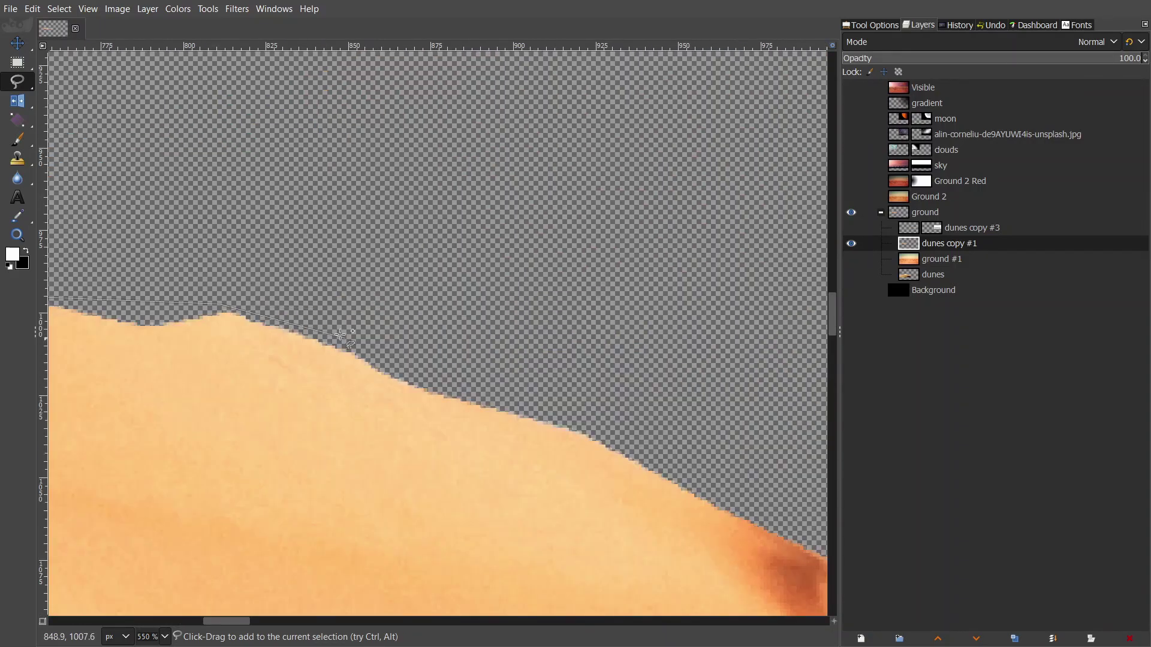
scroll(501, 407, right, 3)
click(624, 426)
scroll(674, 416, right, 4)
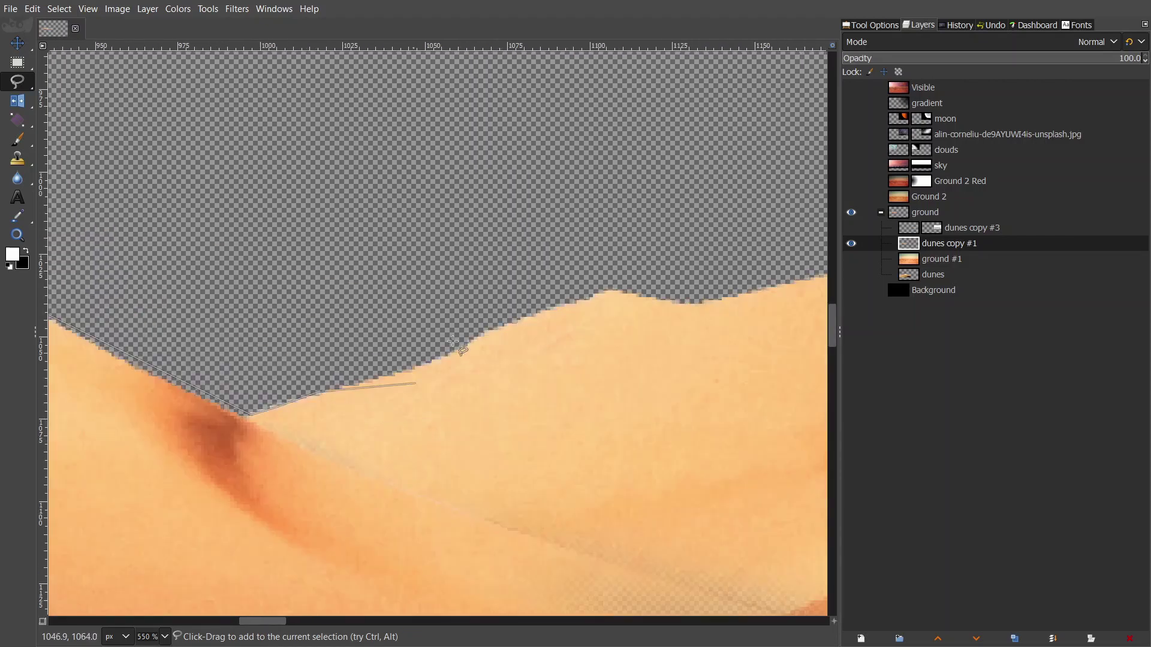
scroll(558, 287, down, 3)
scroll(372, 274, up, 5)
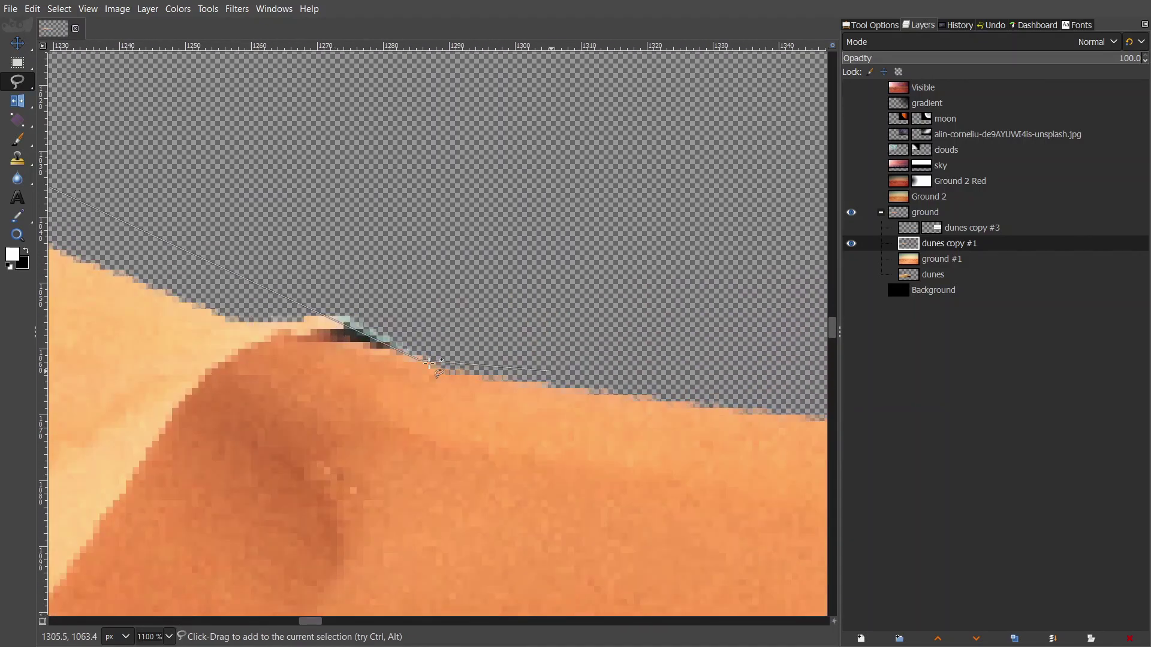
scroll(429, 362, down, 1)
scroll(519, 423, right, 5)
scroll(594, 462, right, 3)
scroll(599, 462, right, 3)
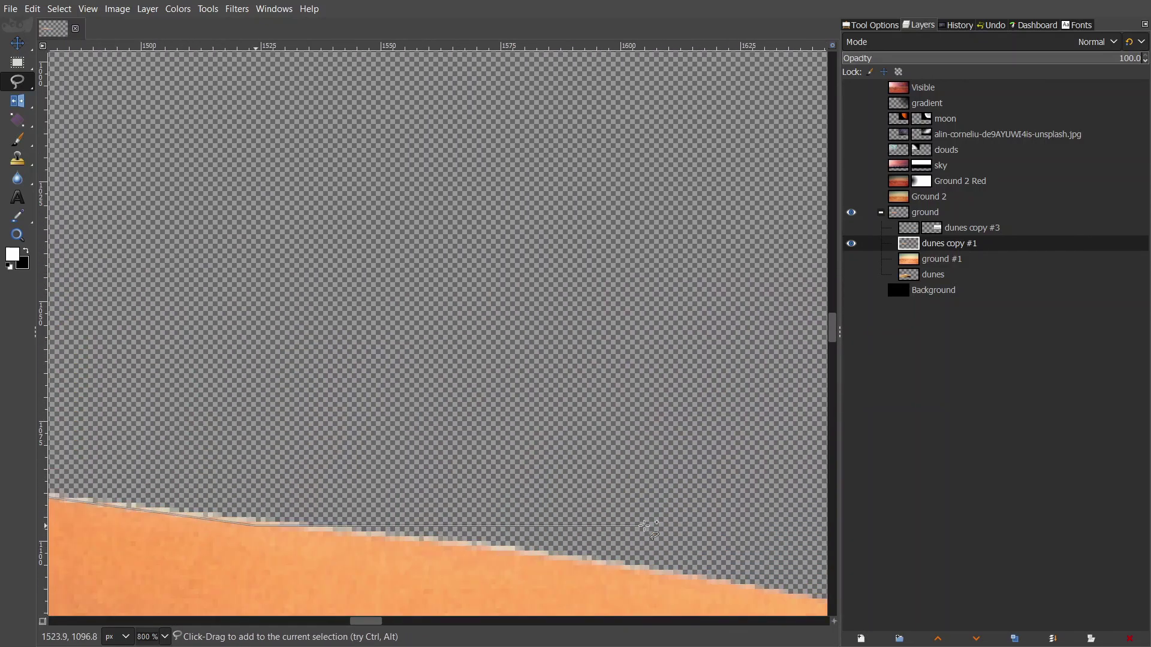
scroll(629, 462, down, 1)
scroll(687, 463, right, 2)
scroll(687, 463, down, 4)
scroll(359, 389, down, 1)
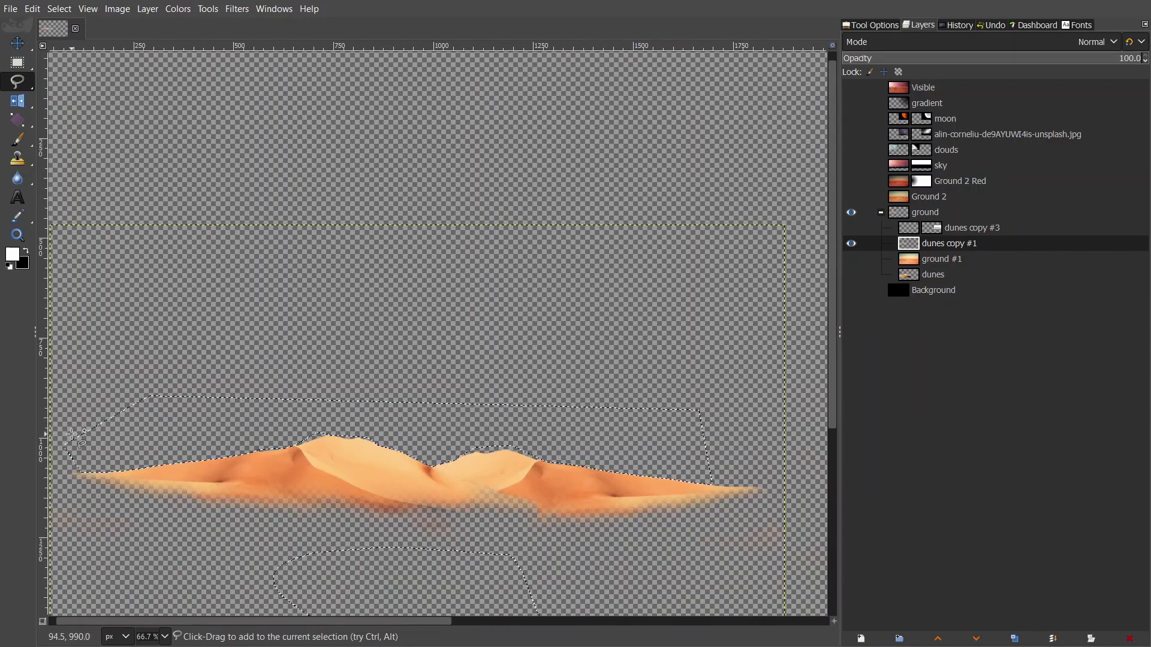
scroll(288, 344, down, 2)
scroll(339, 436, up, 3)
- Turn dunes copy #1 back on, switch to Free Select, and make dunes copy #3 active
key(p)
scroll(336, 198, right, 10)
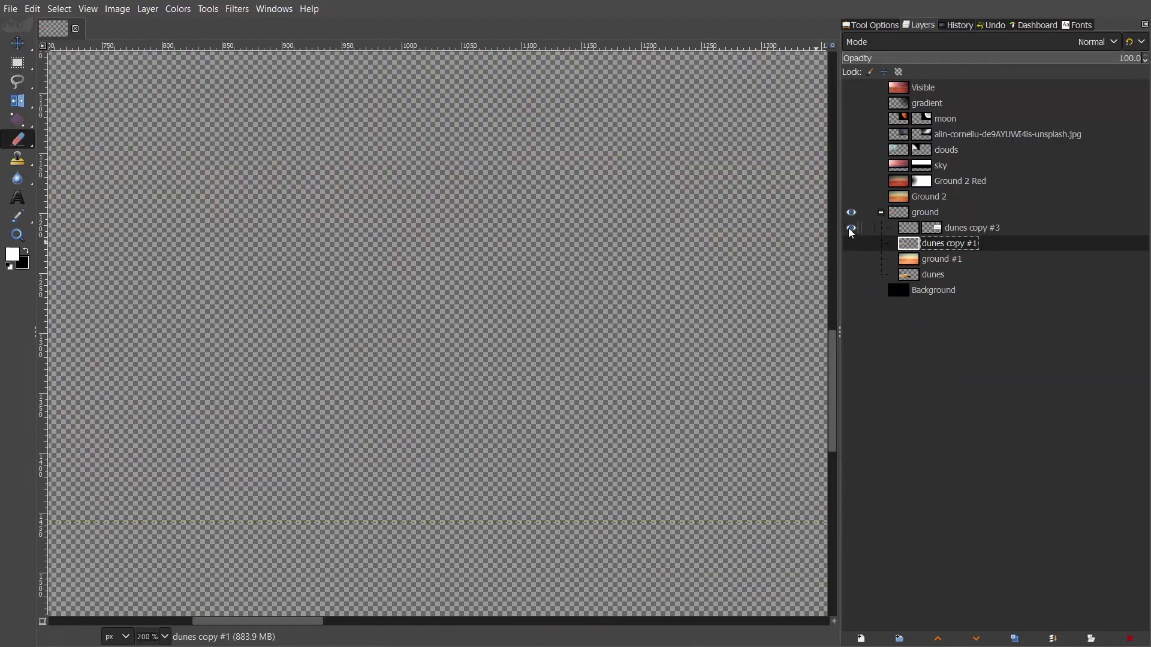
scroll(315, 174, up, 2)
shift+click(851, 244)
key(Page_Up)
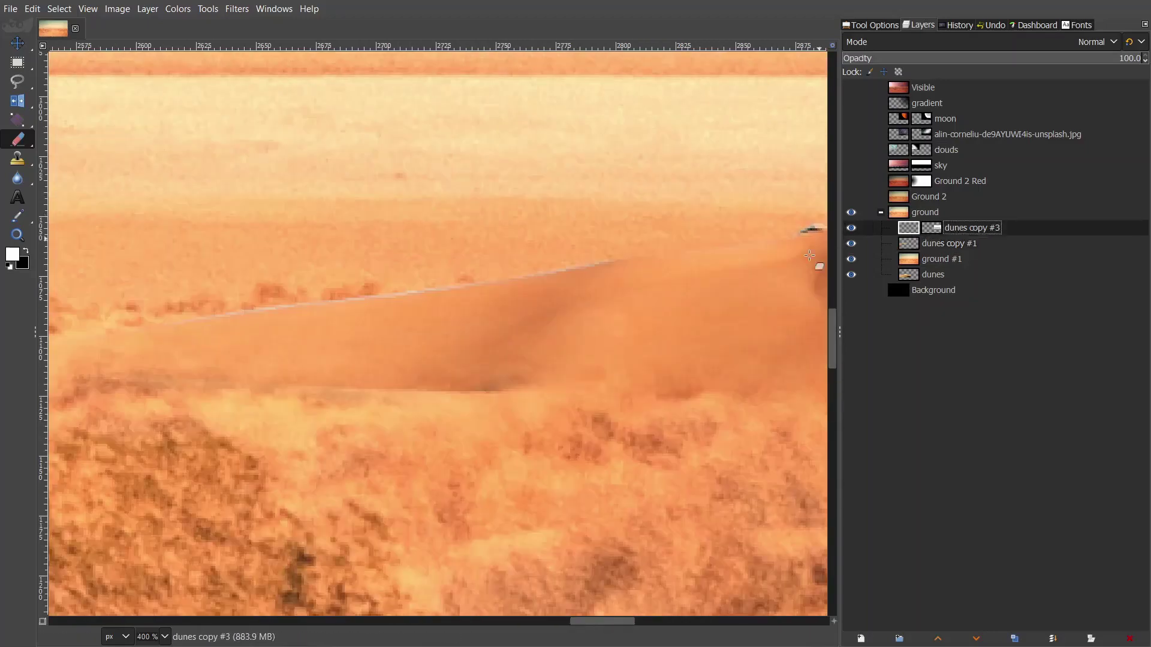
key(f)
scroll(599, 258, up, 3)
click(637, 251)
- Close the lasso and add a traced selection along the right-hand dune ridge
scroll(390, 306, left, 5)
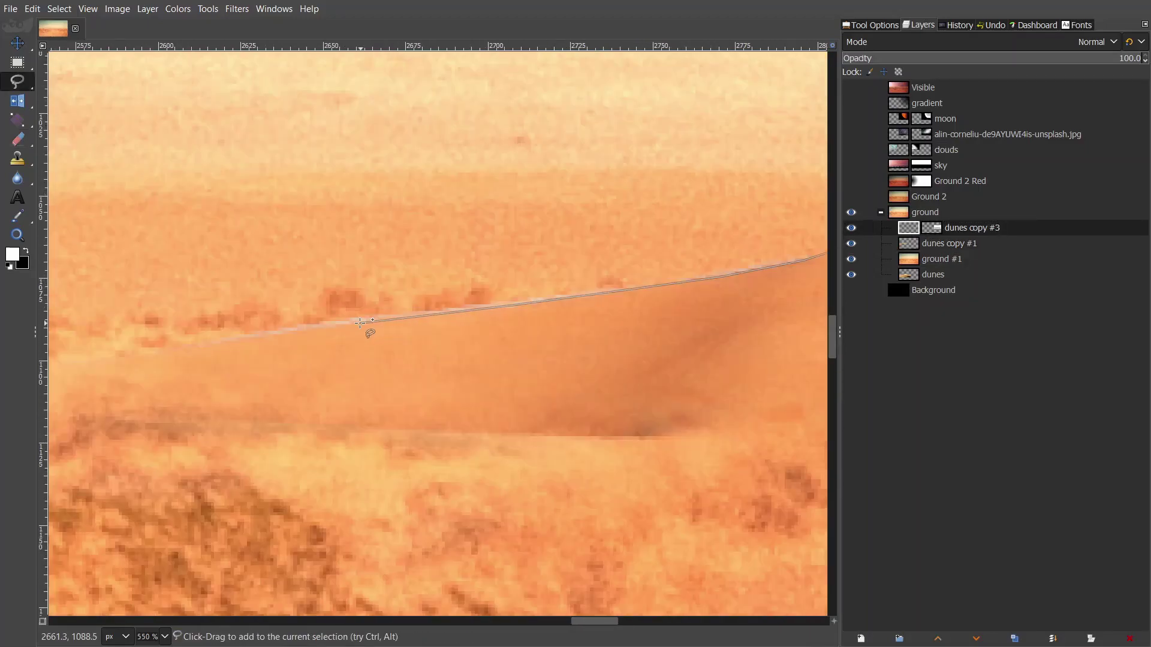
scroll(629, 234, up, 1)
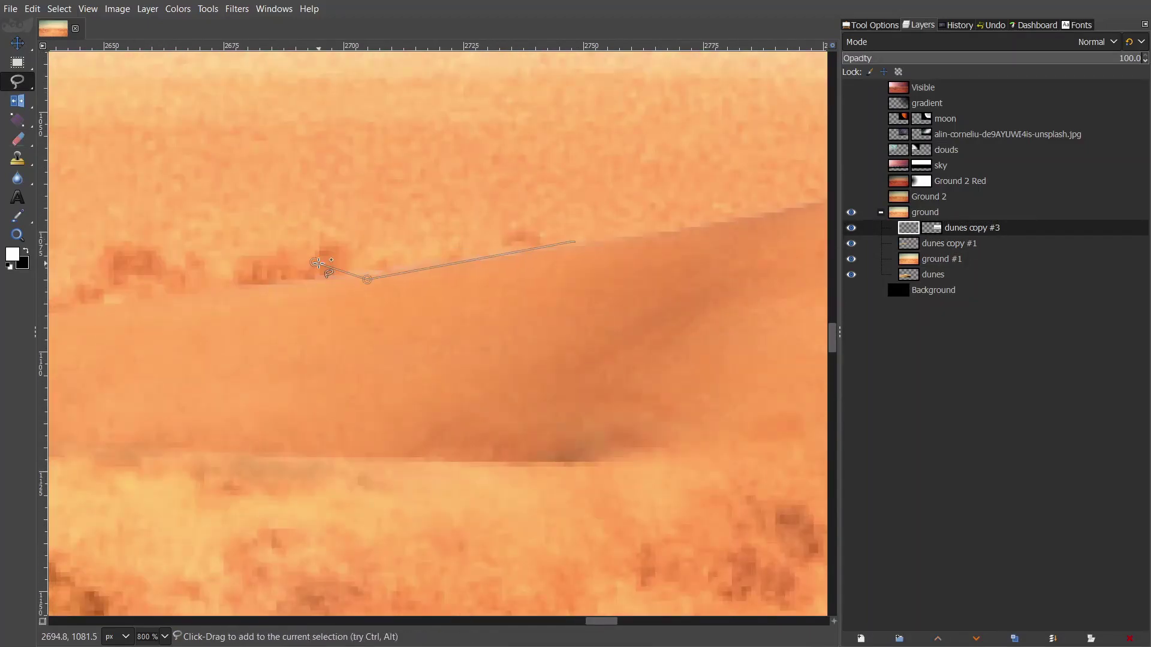
scroll(318, 262, down, 5)
scroll(585, 241, up, 5)
key(Return)
scroll(584, 241, down, 5)
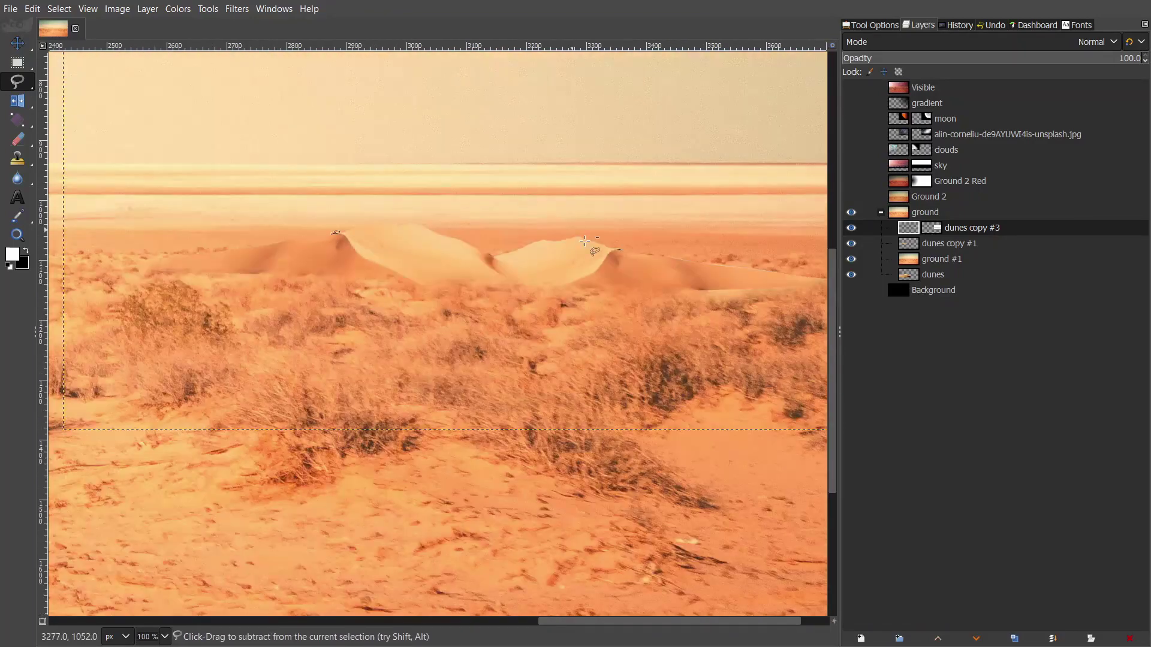
scroll(585, 241, up, 5)
shift+click(678, 266)
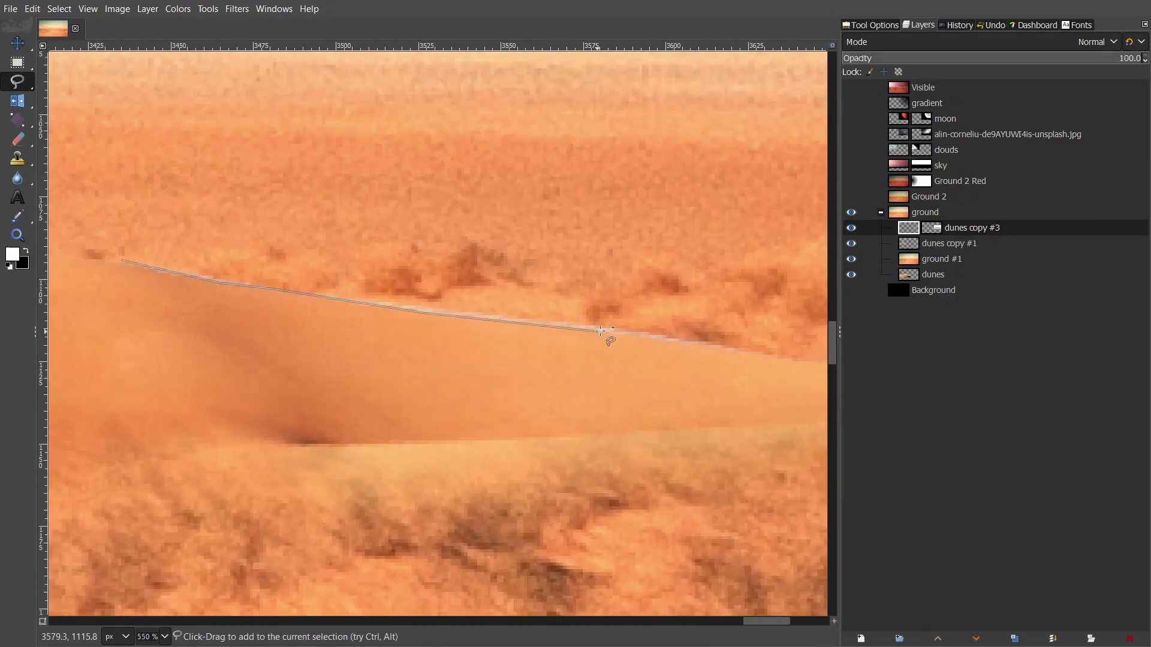
drag(600, 330, 268, 234)
key(Return)
key(shift+ctrl+j)
- Merge dunes copy #3 down, collapse the ground group, and delete the Ground 2 layers
right_click(894, 271)
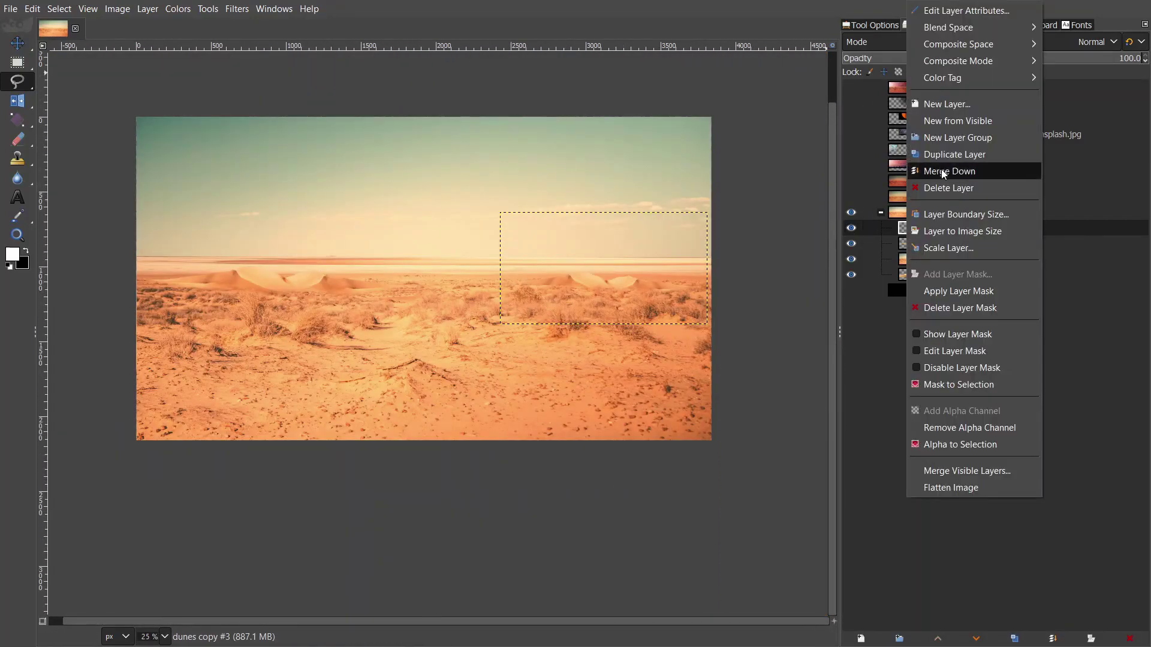
click(926, 121)
click(881, 228)
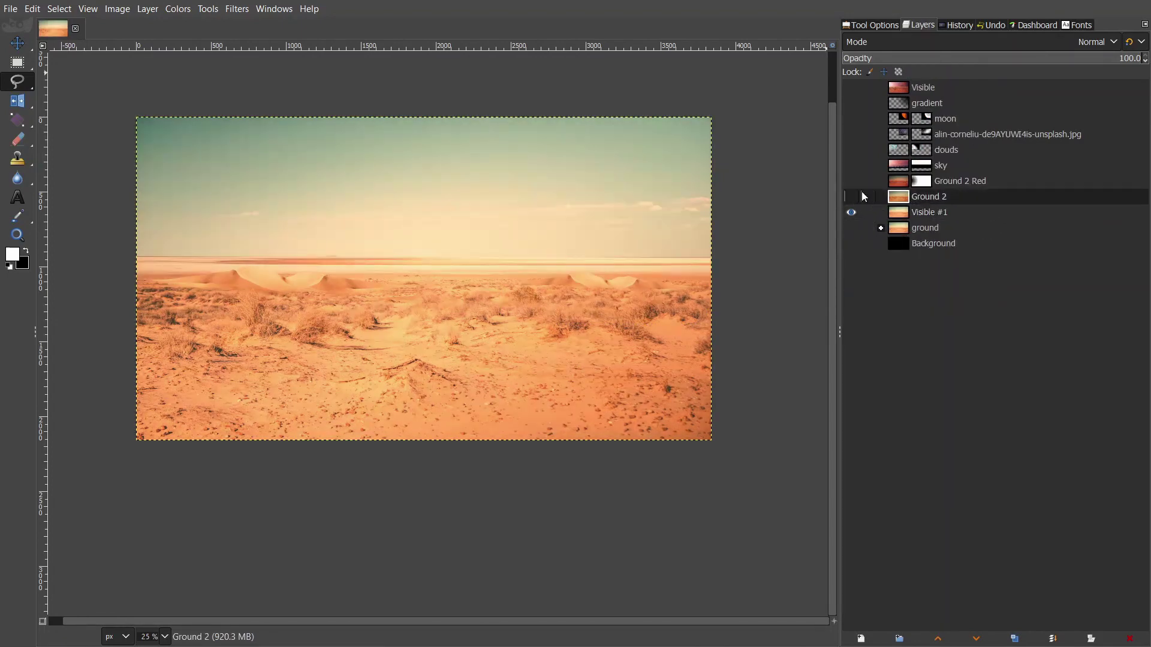
click(862, 181)
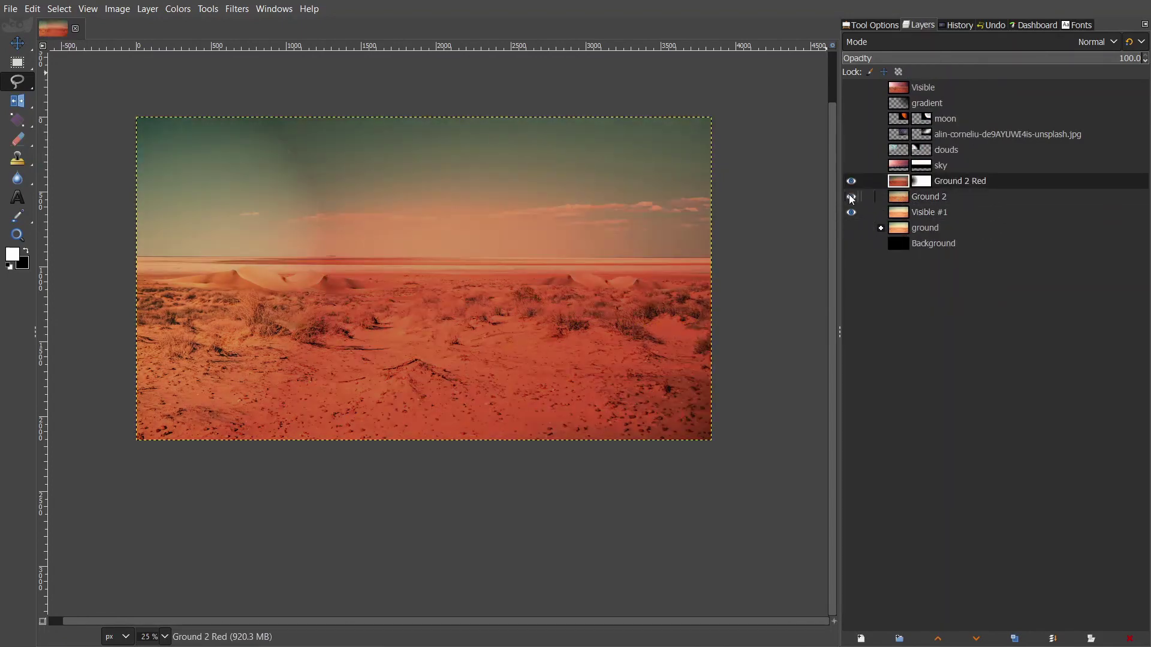
click(1129, 639)
- Name the ground layers 'red' and 'tan', show the upper layers, and add New from Visible
text(d)
key(Tab)
text(tan)
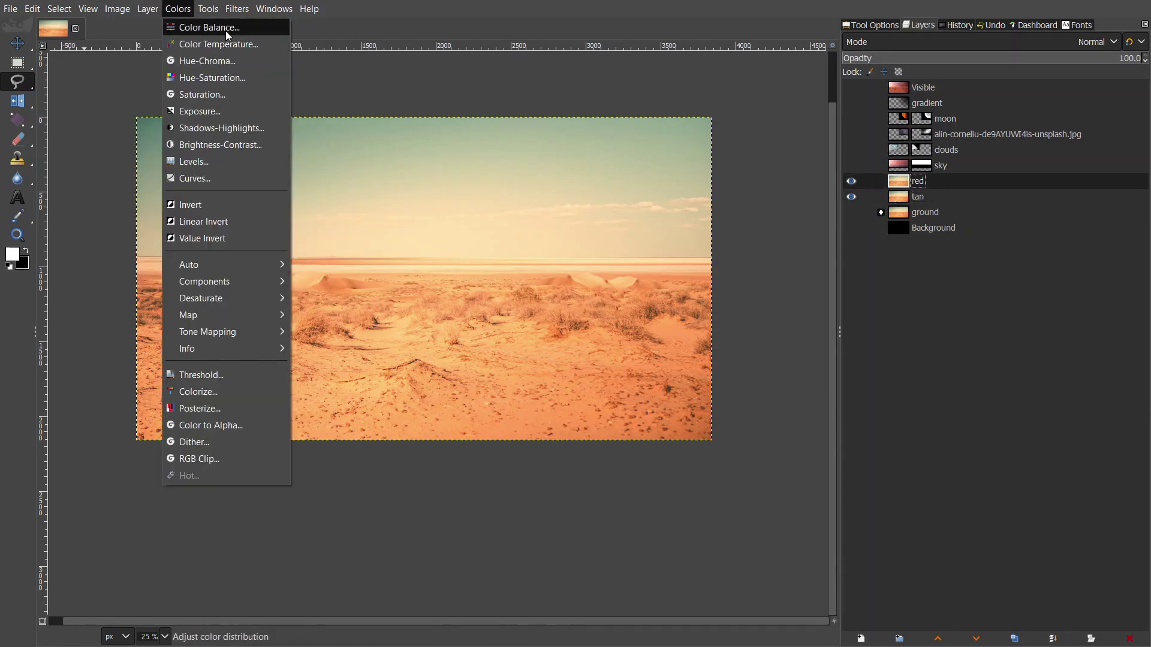
drag(851, 119, 851, 88)
scroll(676, 185, up, 1)
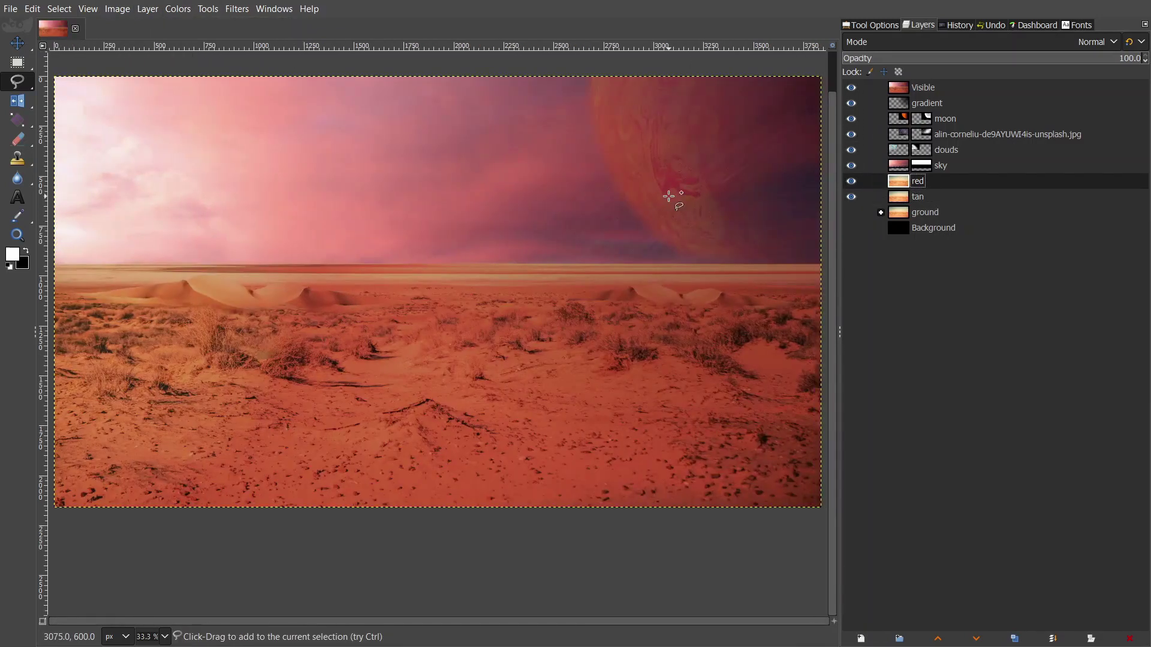
right_click(897, 186)
click(917, 125)
- Hide the gradient, moon and sky layers, delete the old Visible layer, and select the gradient layer
drag(851, 135, 851, 118)
click(923, 103)
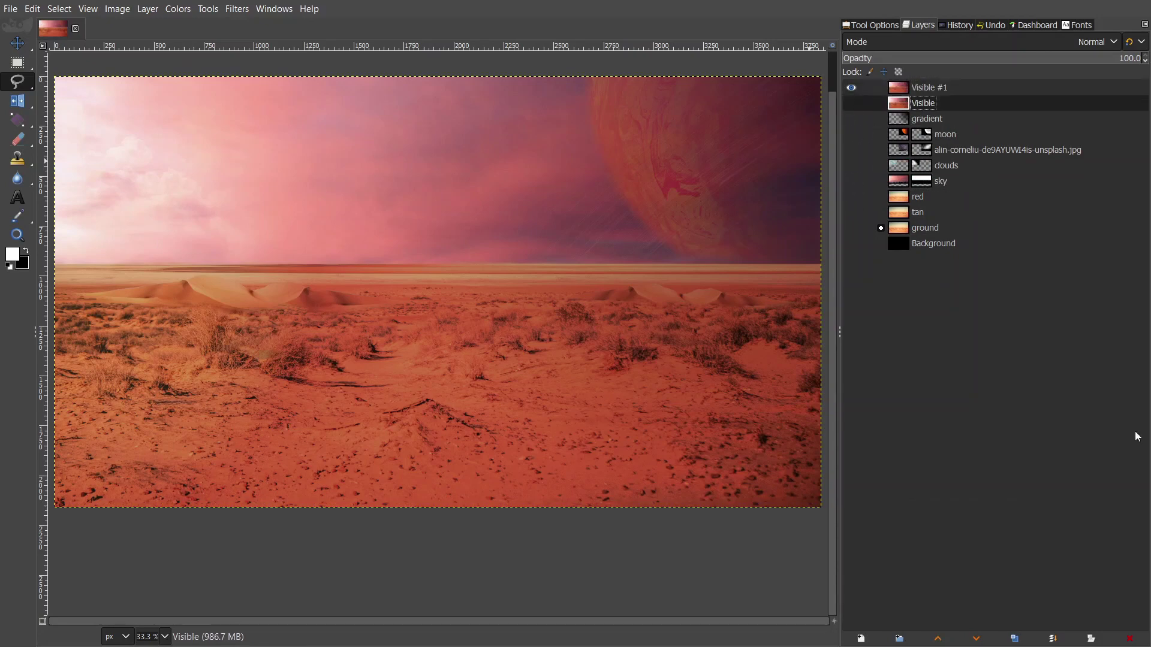
click(1130, 638)
click(929, 88)
- Draw a magenta radial gradient from the upper right of the sky
key(g)
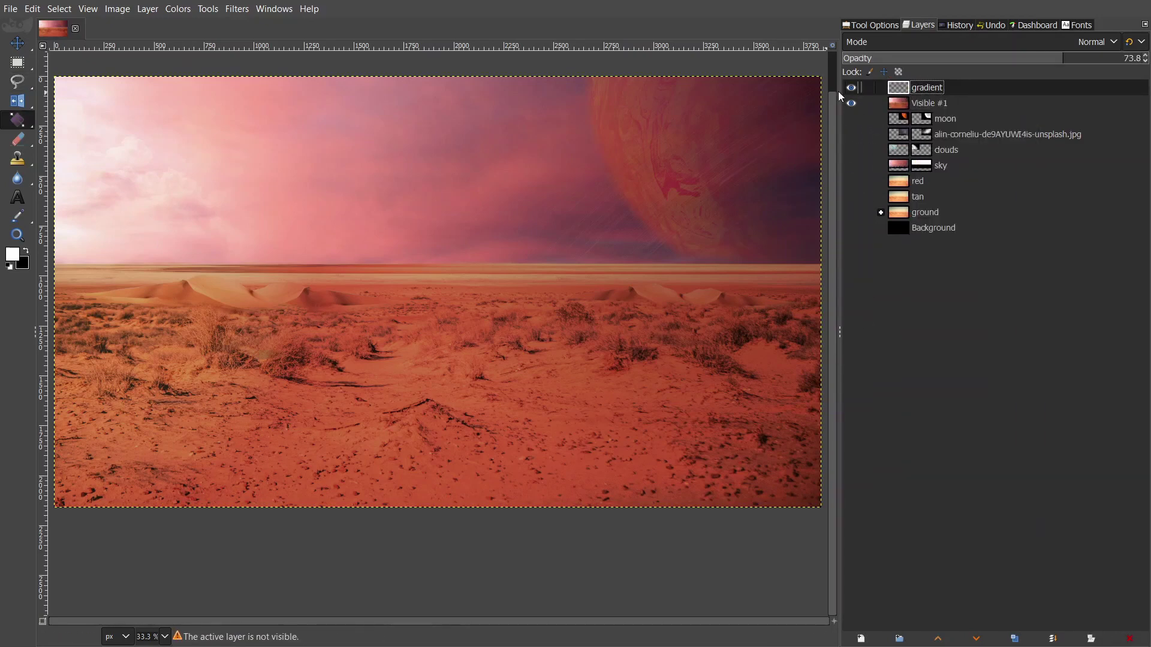
drag(760, 113, 508, 234)
click(12, 254)
mouse_move(210, 150)
mouse_down()
mouse_move(227, 95)
mouse_move(221, 128)
mouse_up()
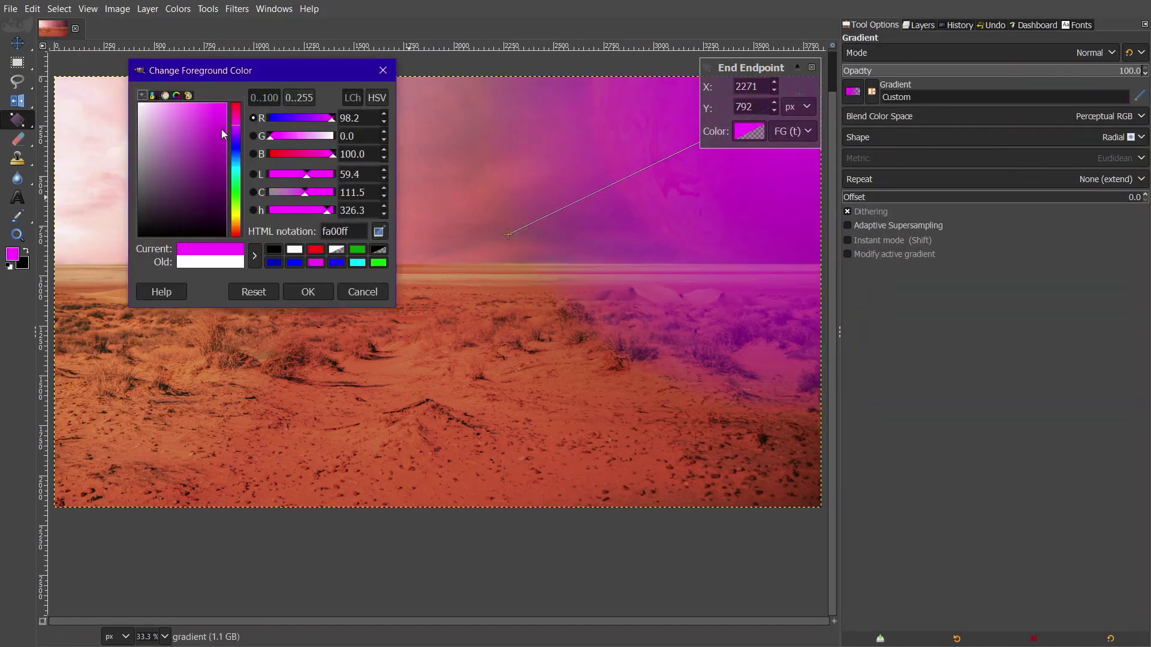
click(307, 291)
key(minus)
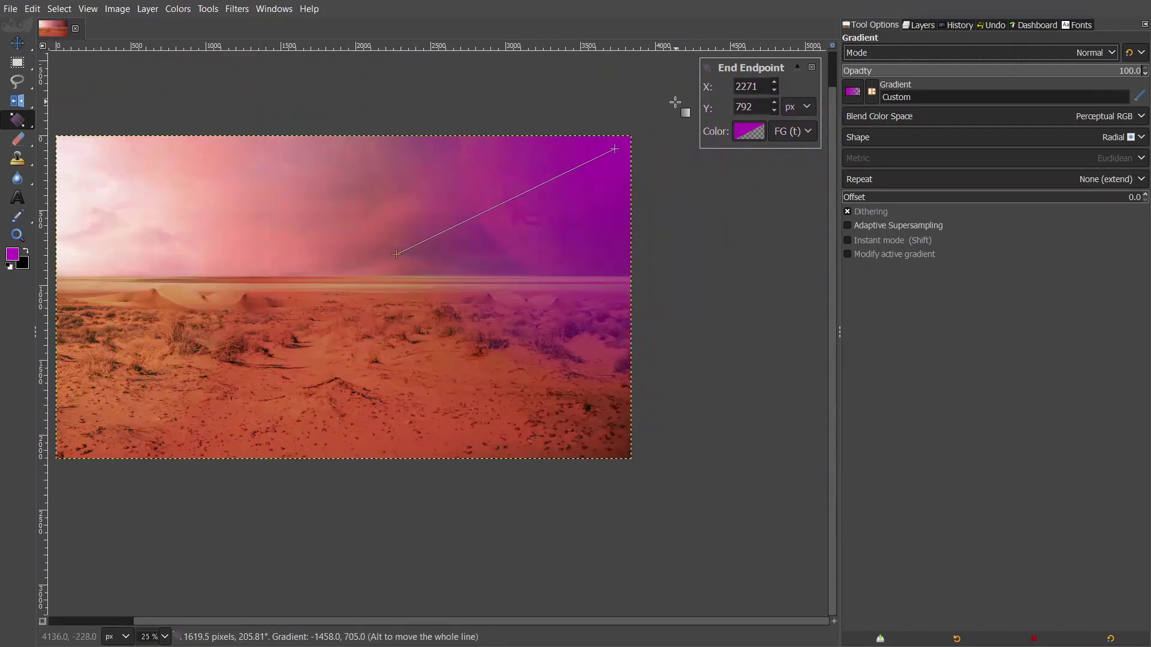
drag(396, 253, 333, 261)
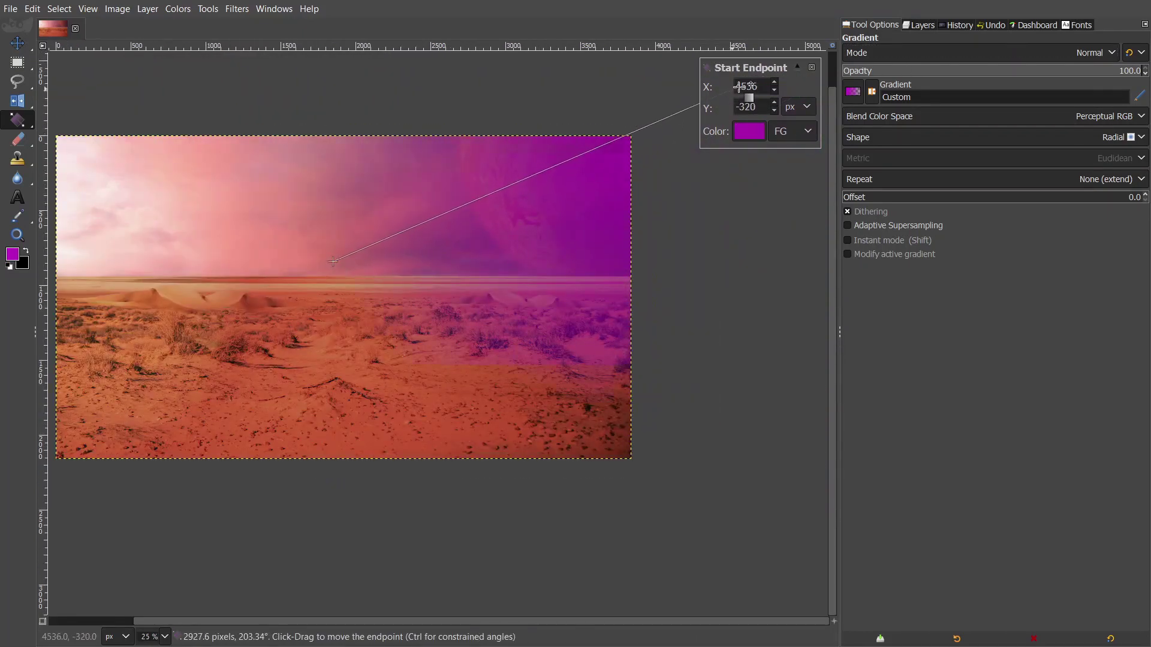
key(Return)
- Set the gradient layer to Soft light blend mode at 63.8 opacity
click(911, 27)
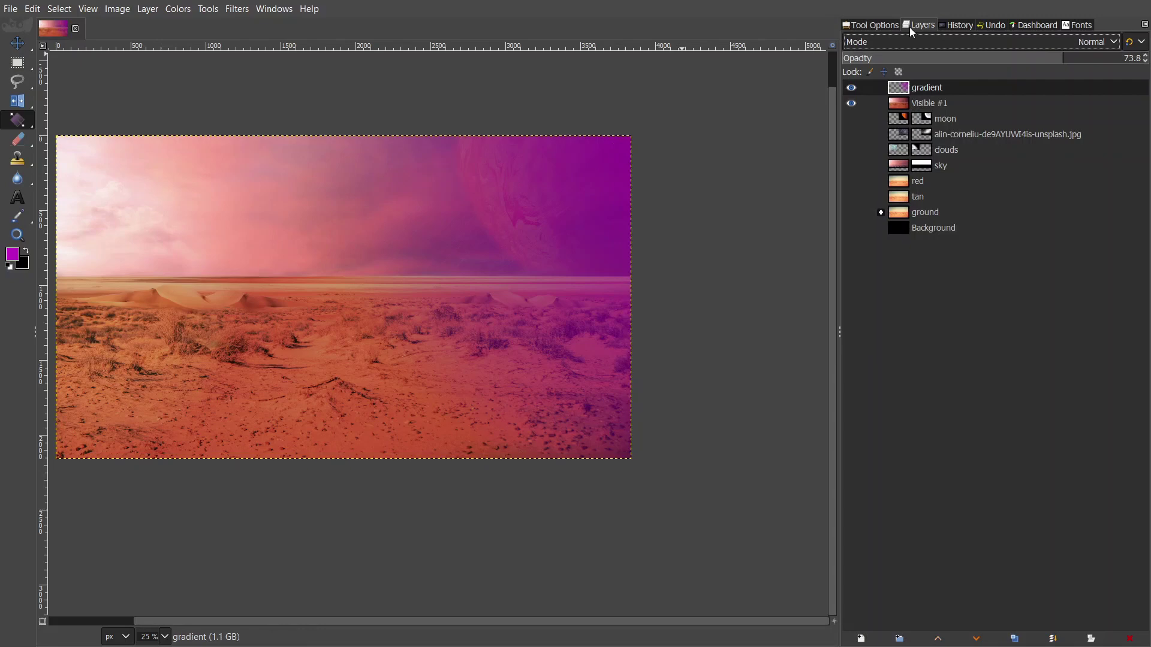
click(1023, 41)
click(921, 358)
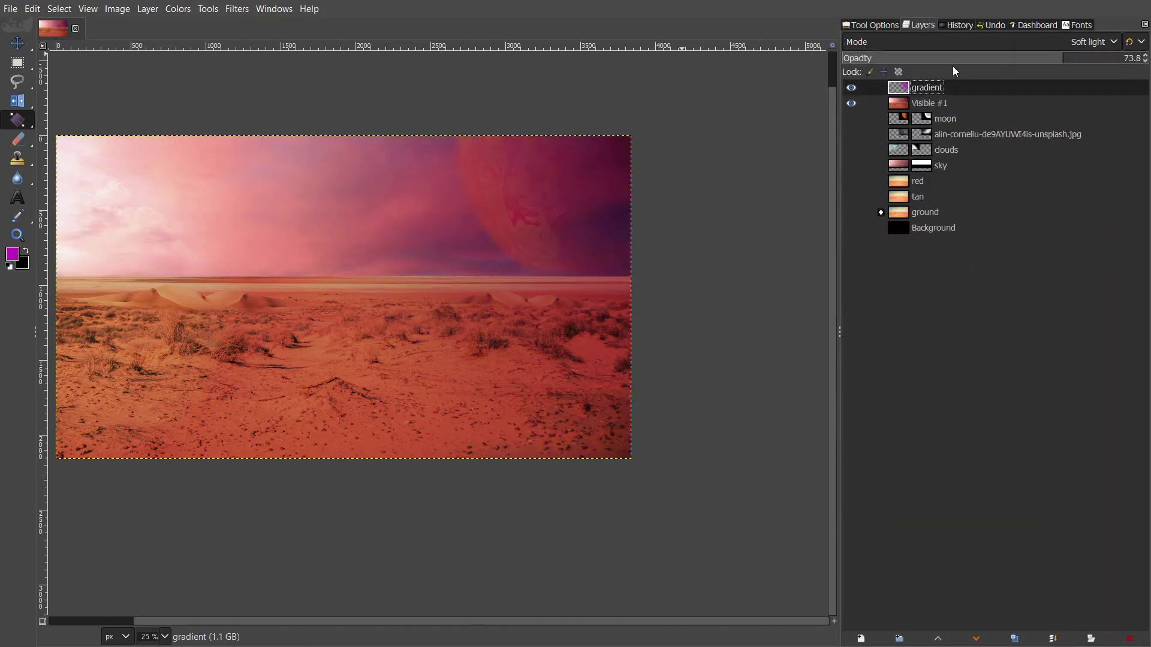
click(959, 58)
right_click(908, 84)
- Add a white layer mask to the gradient layer and ready a large black brush
click(938, 360)
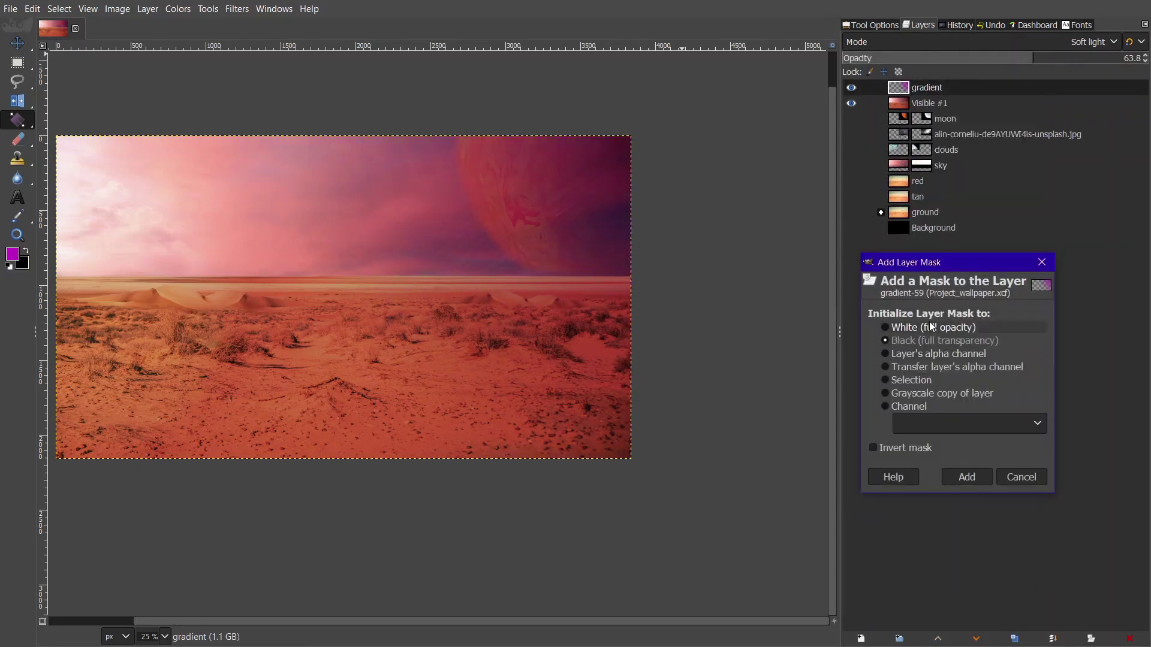
click(963, 475)
key(p)
scroll(607, 140, up, 3)
click(870, 24)
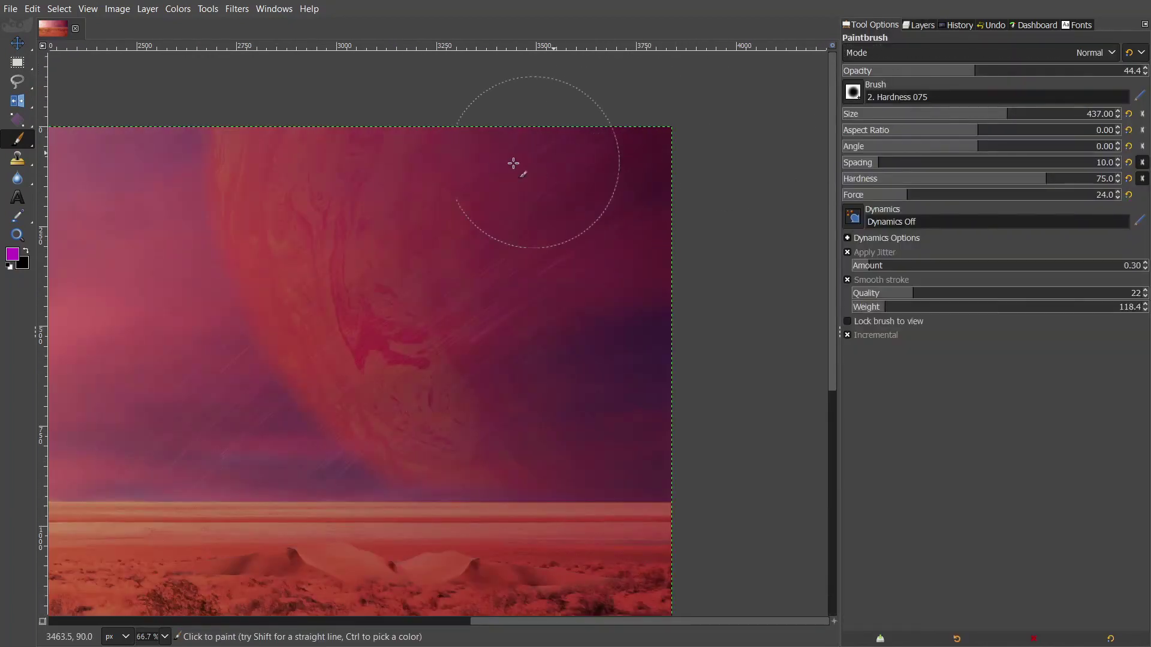
key(d)
- Paint part of the top-right gradient away on the mask and duplicate the layer as gradient copy
click(919, 25)
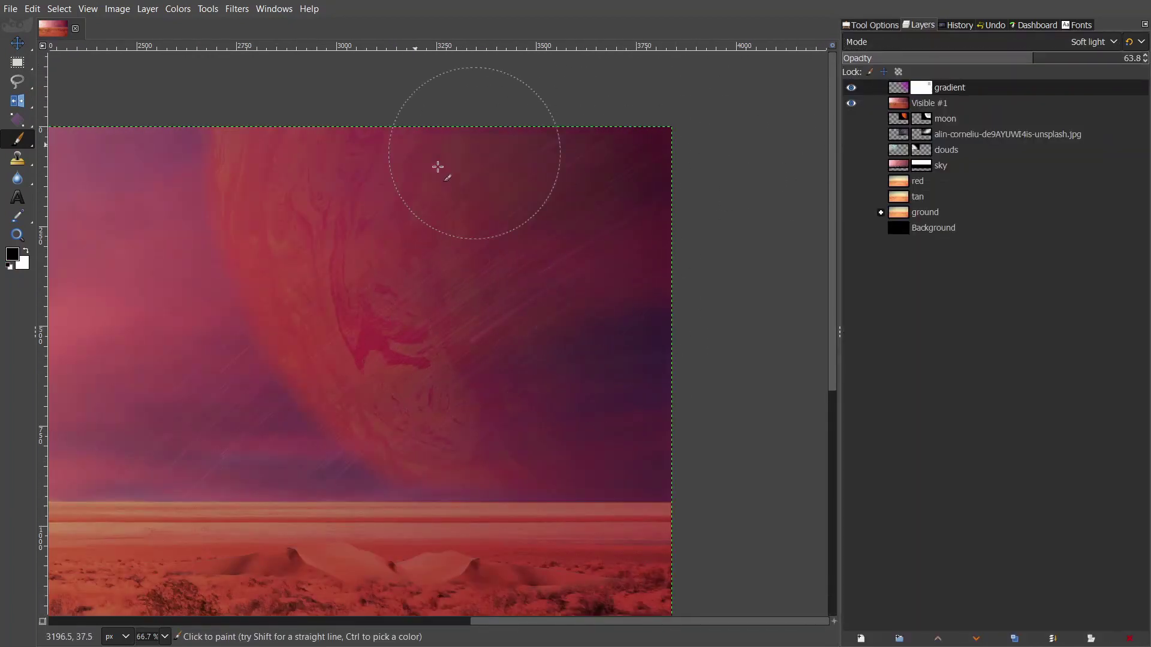
scroll(605, 245, down, 3)
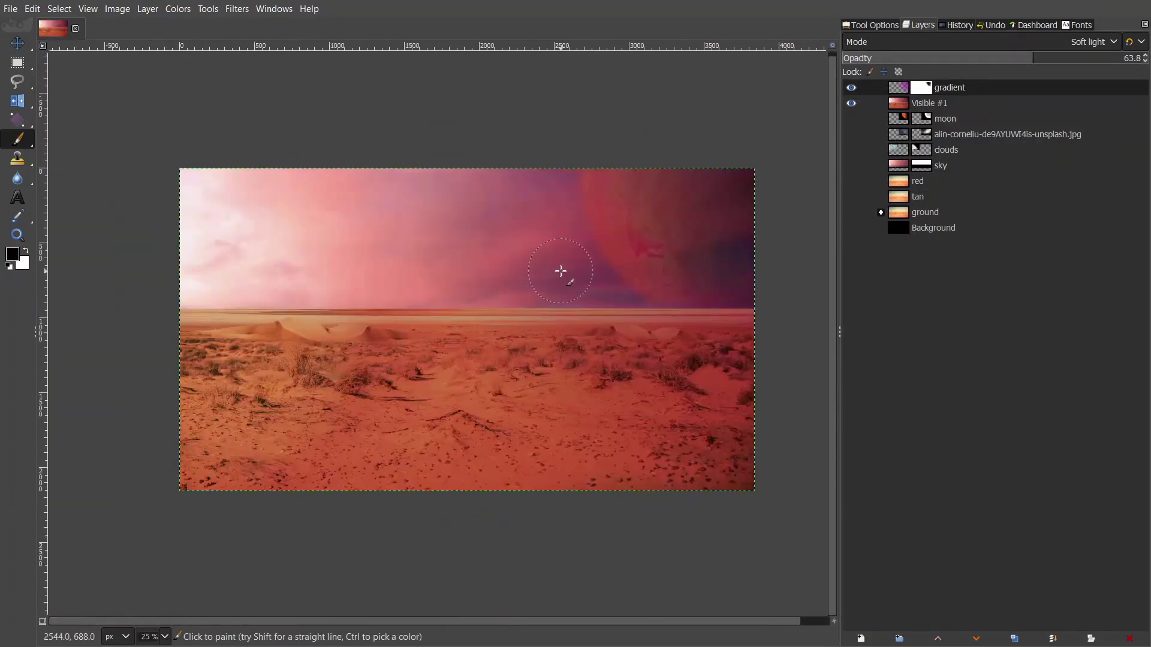
scroll(560, 292, up, 1)
key(shift+ctrl+d)
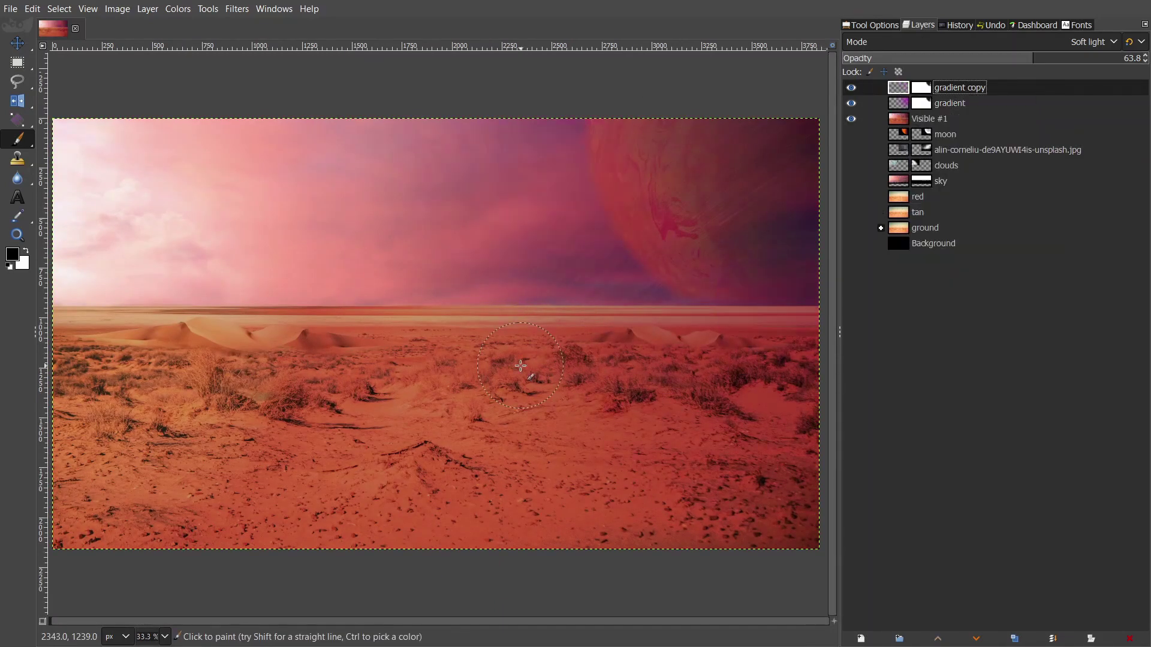
- Fill gradient copy with a yellow gradient from the upper-left sky edge at 28.4 opacity
key(g)
drag(52, 245, 410, 271)
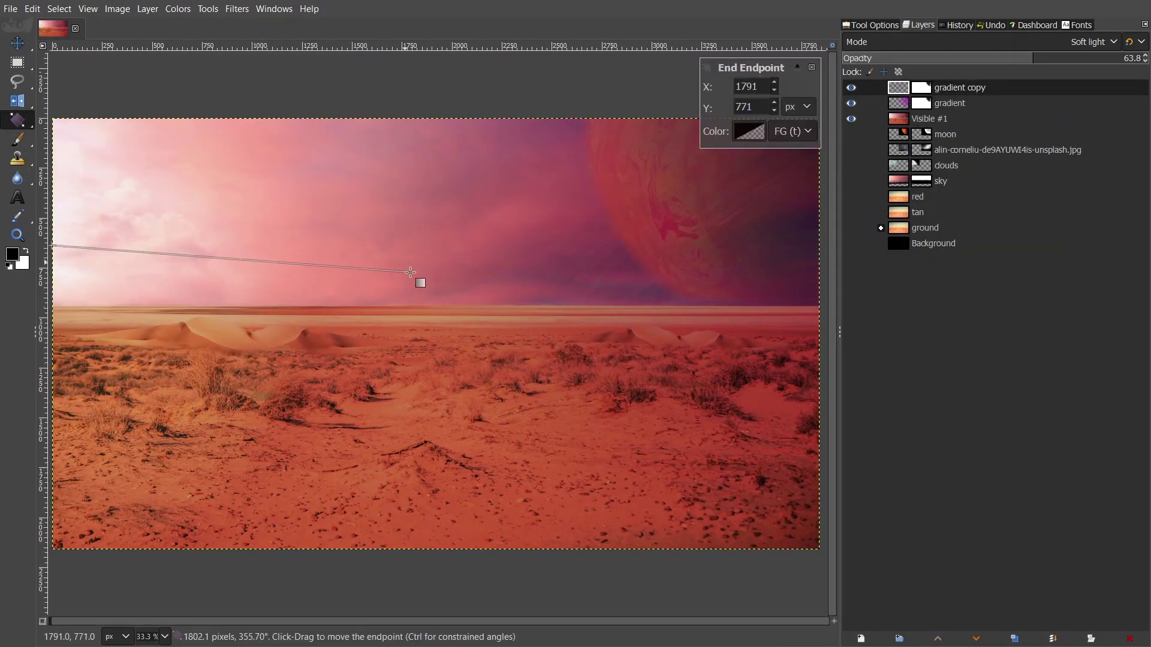
click(12, 254)
click(216, 119)
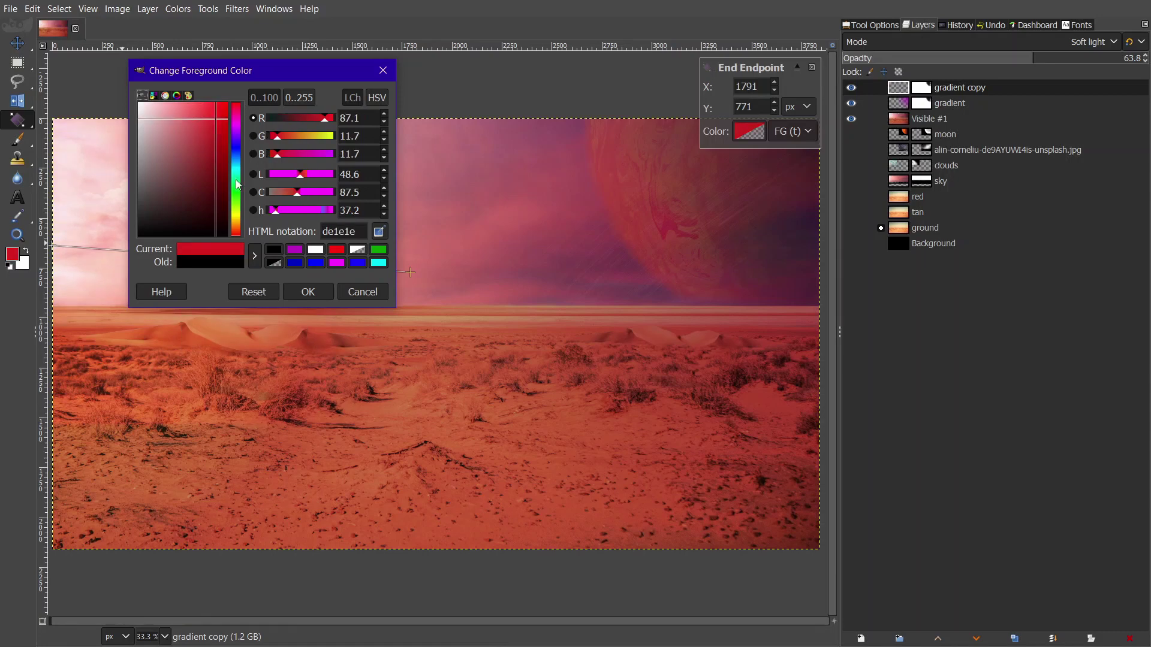
drag(237, 185, 238, 223)
click(307, 292)
key(minus)
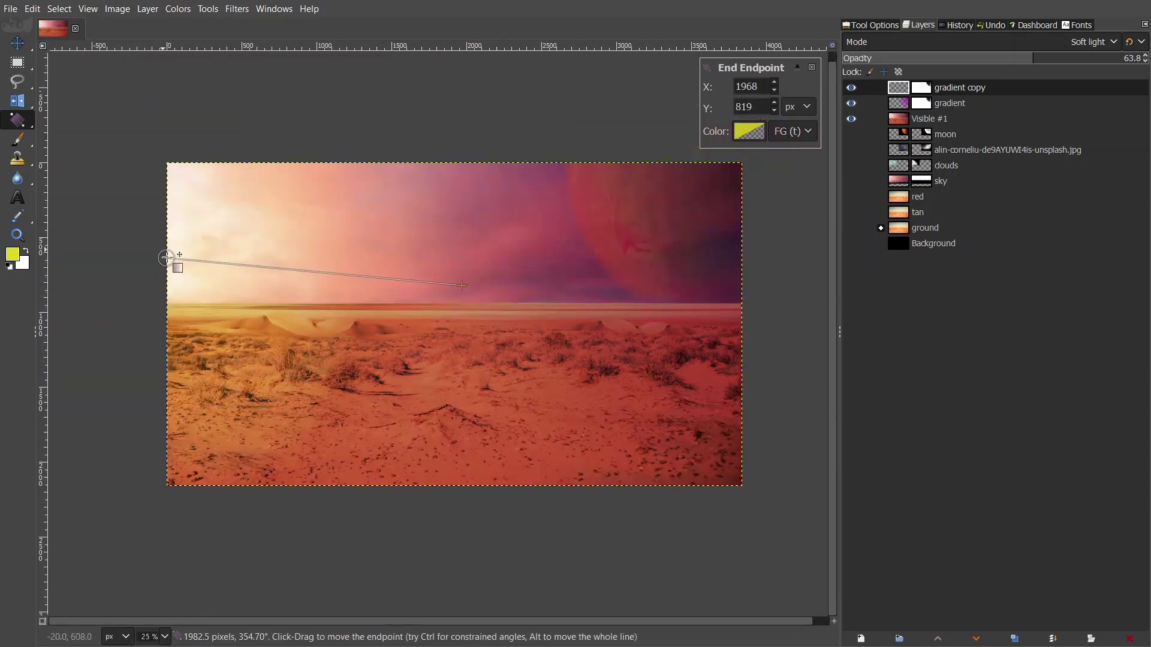
drag(166, 258, 124, 220)
key(Return)
click(912, 58)
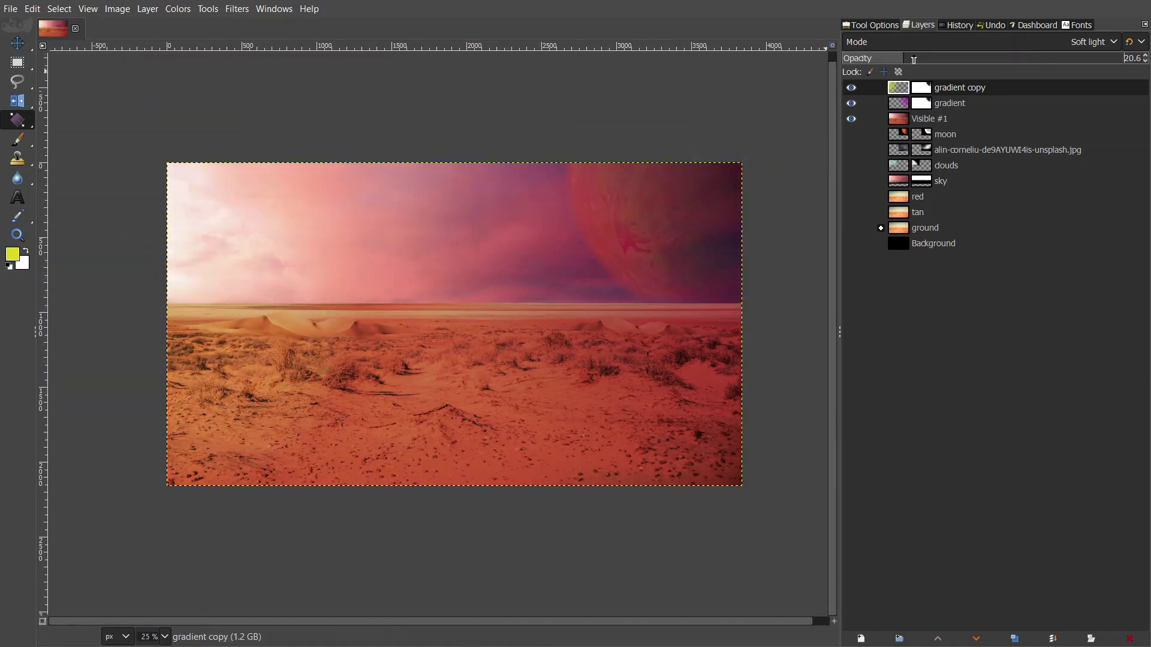
right_click(908, 93)
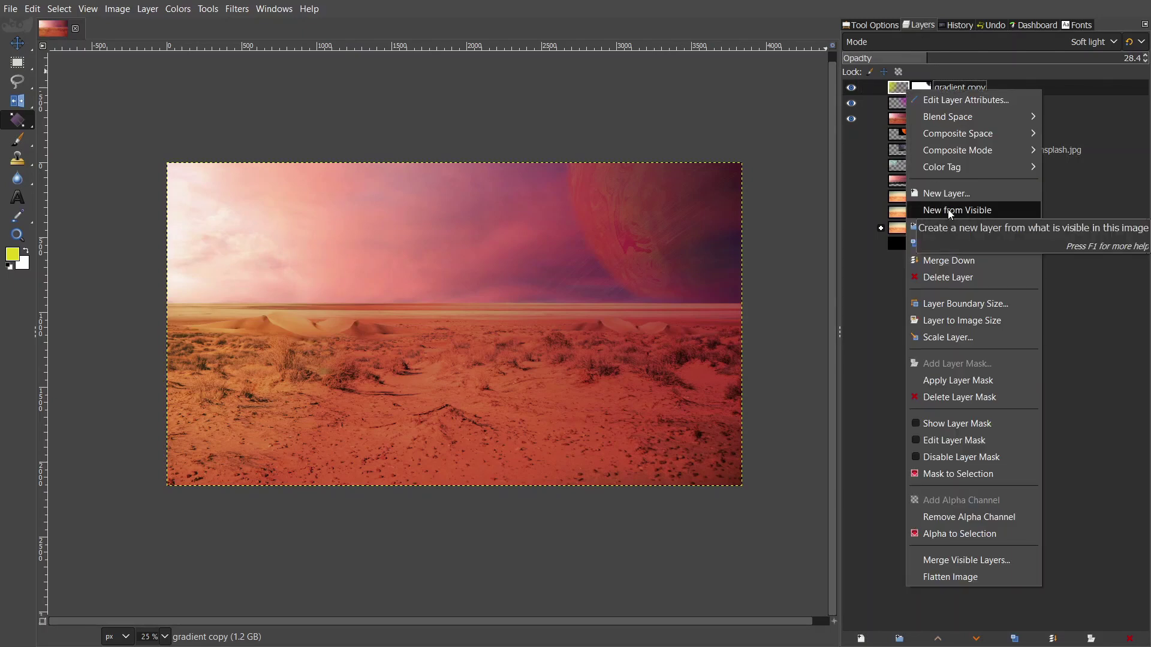
- Create a new Visible layer from the composite, hide both gradient layers, and save Project_wallpaper.xcf
click(947, 210)
drag(851, 103, 855, 140)
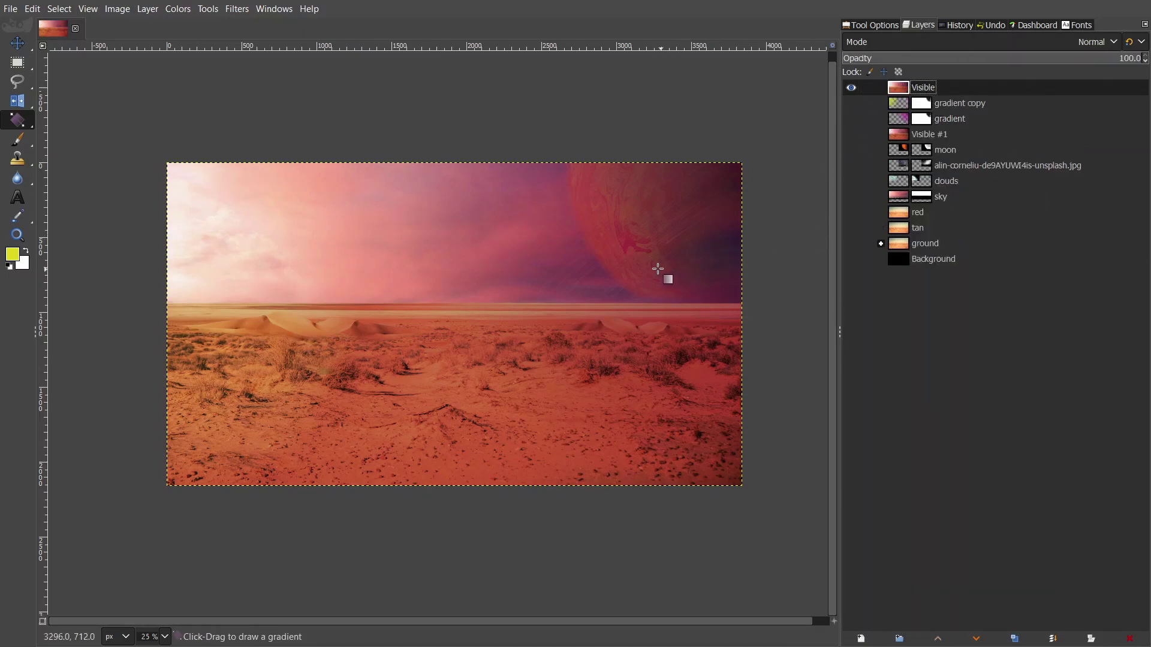
key(ctrl+s)
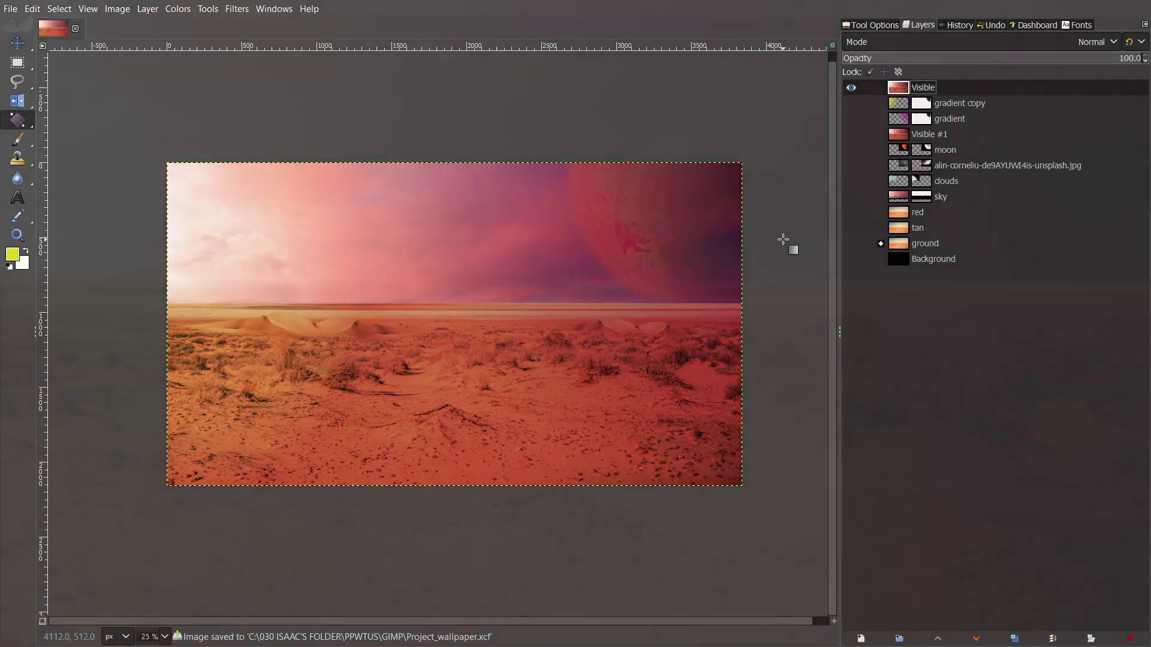